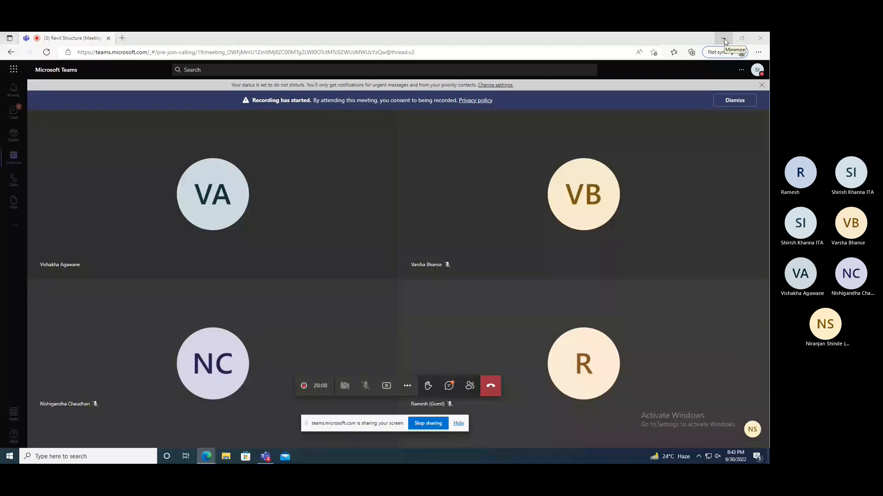
# - Switch to Revit, close the empty structural project and open Project1 from the recent files
pyautogui.click(724, 41)
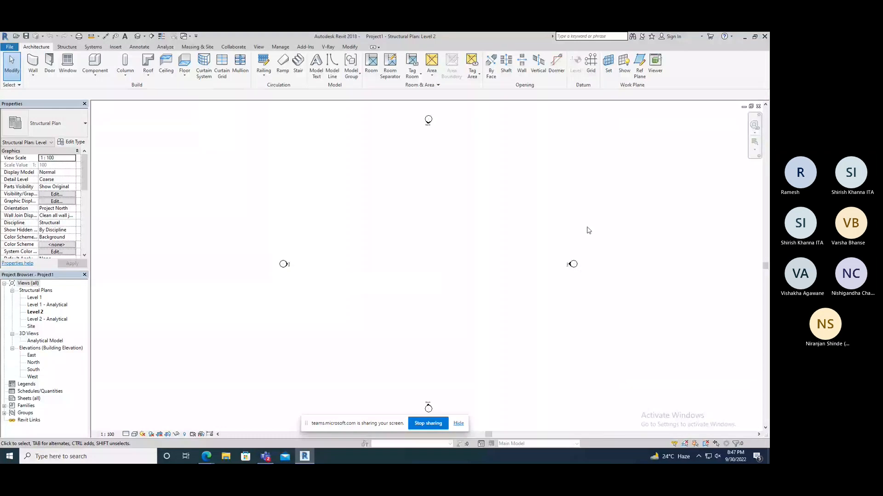
pyautogui.click(758, 106)
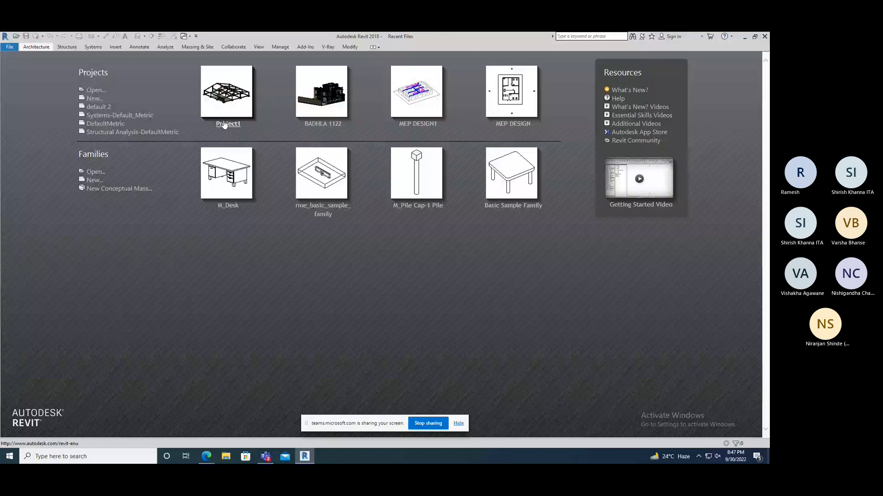
pyautogui.click(224, 124)
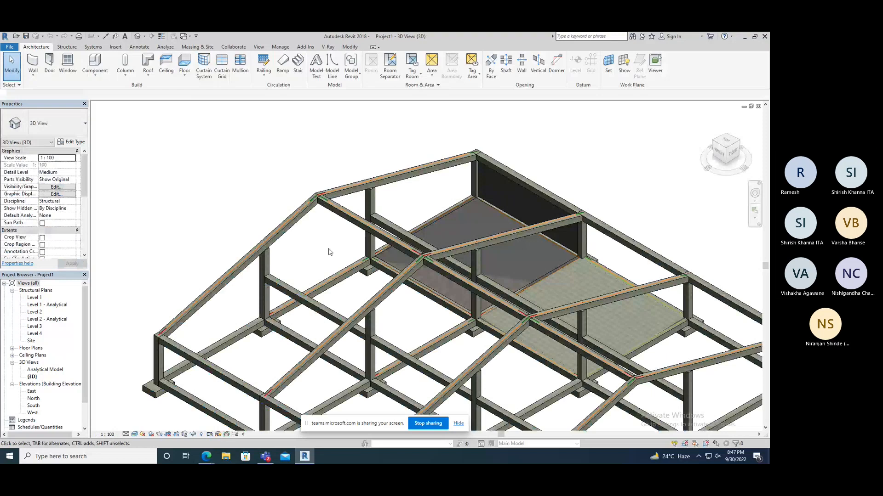
# - Examine how the sloped concrete beams meet the ridge beam in the 3D roof frame
pyautogui.scroll(-2, 329, 252)
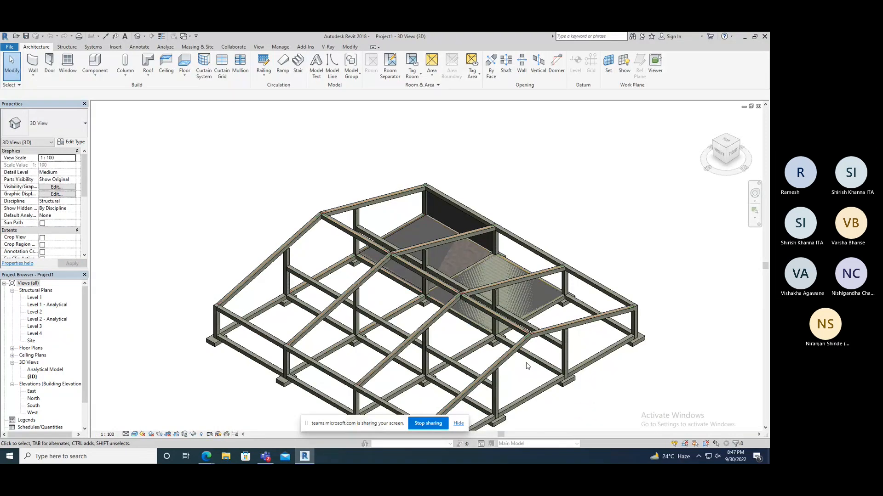
pyautogui.scroll(5, 527, 366)
pyautogui.click(527, 261)
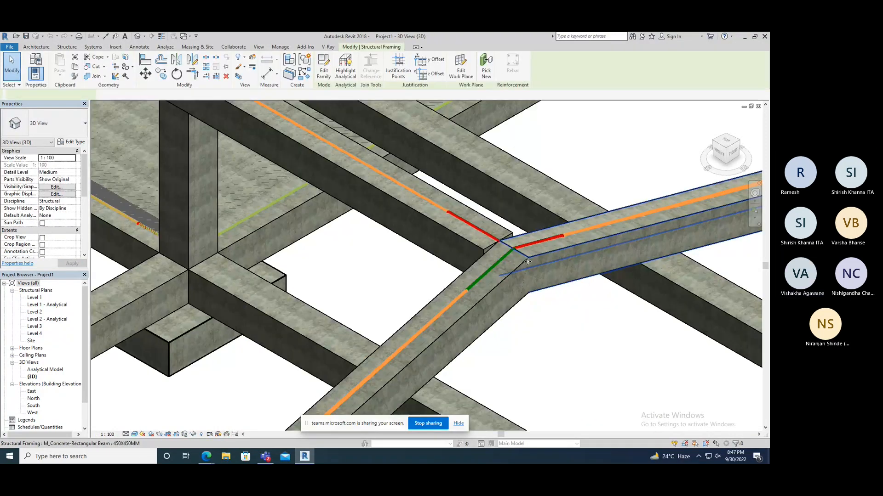
pyautogui.click(477, 308)
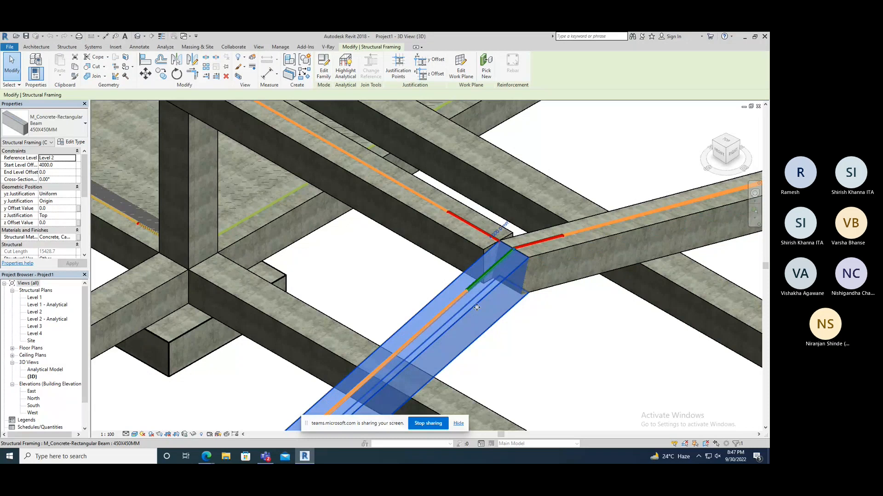
pyautogui.keyDown('shift'); pyautogui.moveTo(476, 308); pyautogui.dragTo(492, 267, button='middle'); pyautogui.keyUp('shift')
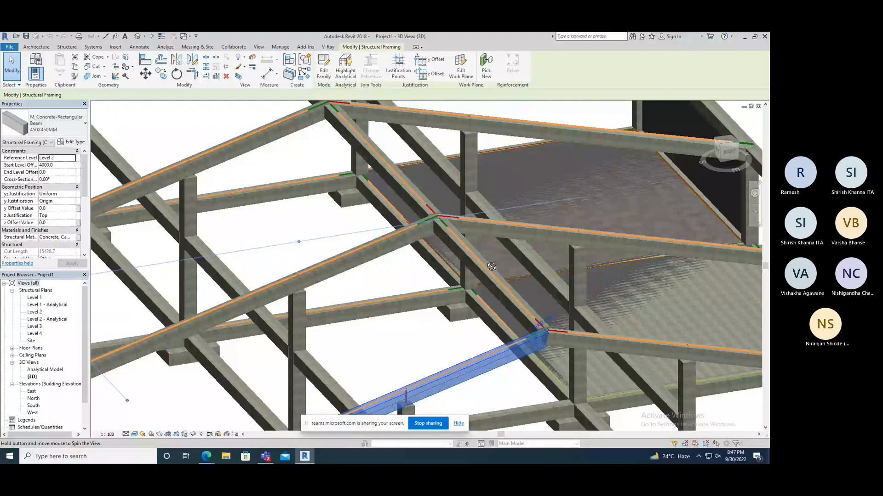
pyautogui.keyDown('shift'); pyautogui.moveTo(492, 266); pyautogui.dragTo(516, 301, button='middle'); pyautogui.keyUp('shift')
pyautogui.scroll(-5, 516, 301)
pyautogui.click(515, 301)
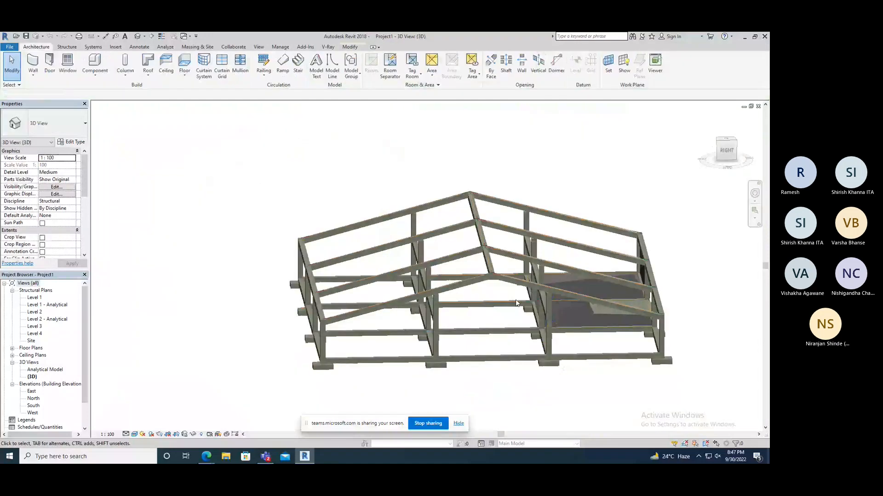
# - On the Level 4 structural plan, place a 450X450MM concrete beam about 9400 mm long, parallel to and outside the westernmost frame
pyautogui.doubleClick(35, 334)
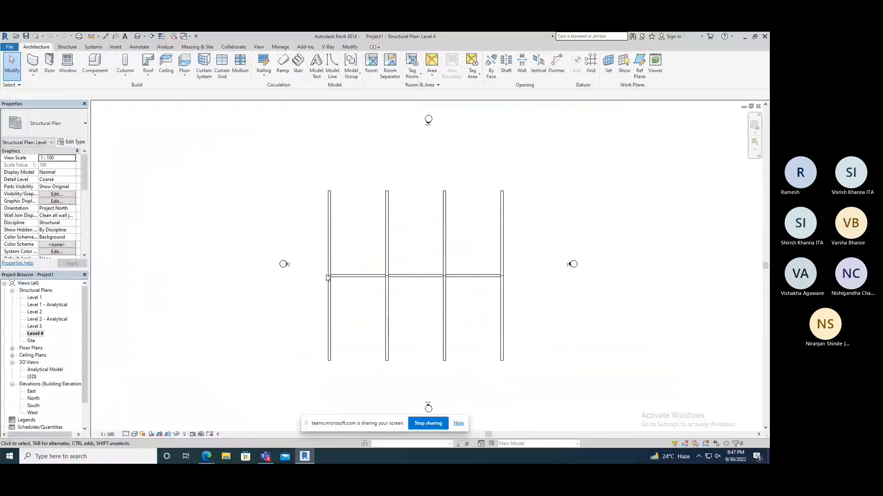
pyautogui.scroll(5, 327, 278)
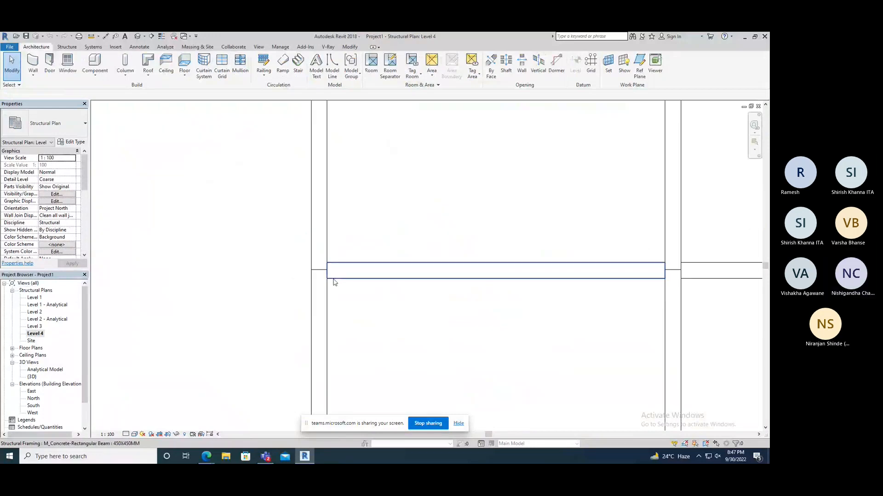
pyautogui.scroll(2, 332, 280)
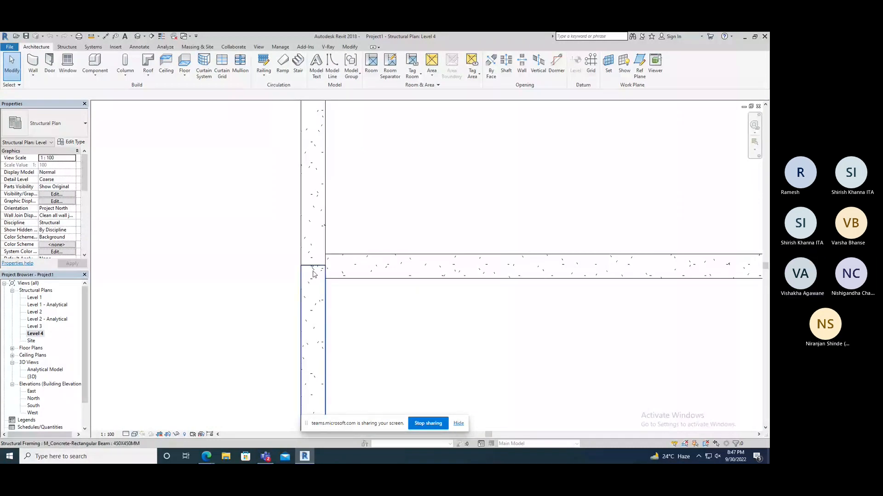
pyautogui.scroll(-5, 316, 223)
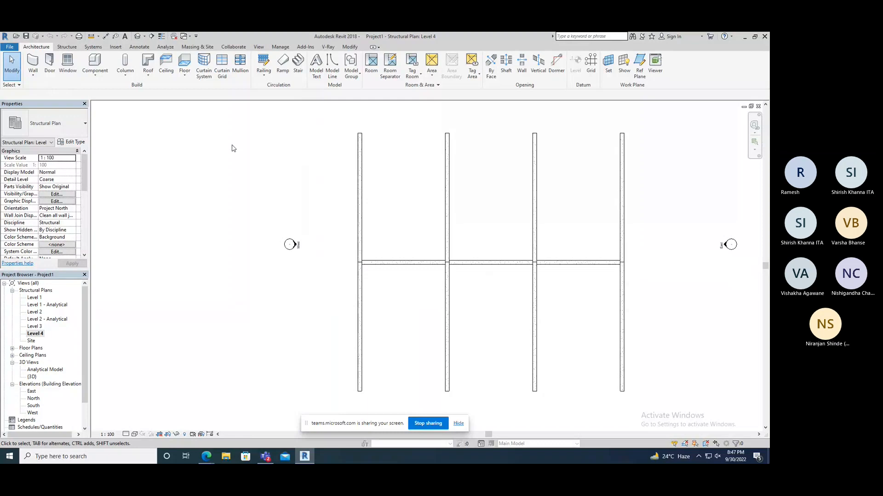
pyautogui.click(68, 47)
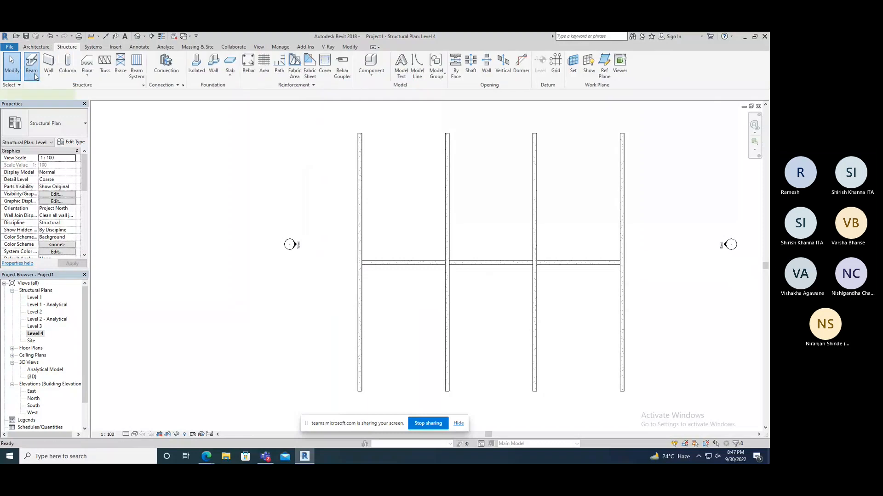
pyautogui.click(36, 76)
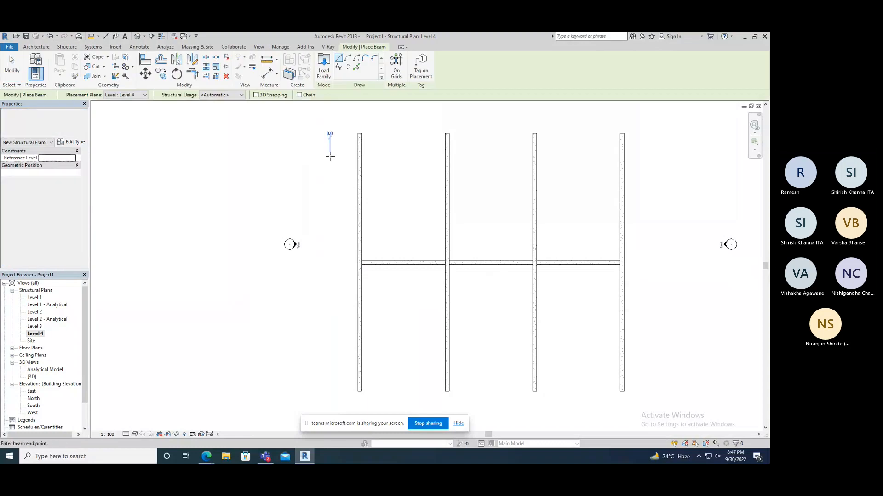
pyautogui.click(330, 156)
pyautogui.click(330, 238)
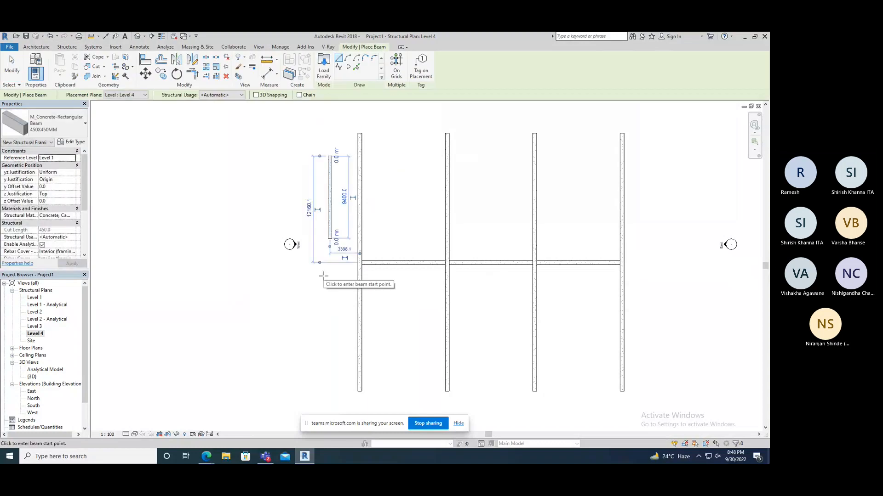
# - Place a second concrete beam in line with the first, starting at its lower end, and finish beam placement
pyautogui.click(330, 238)
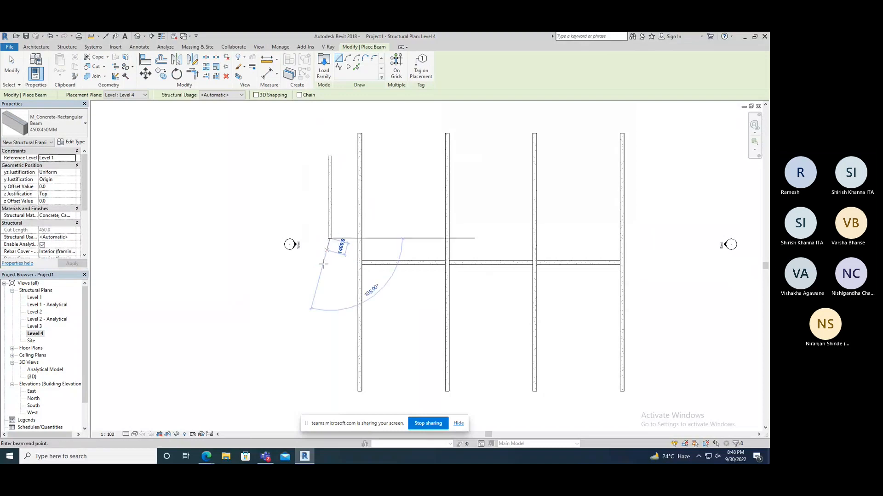
pyautogui.click(328, 332)
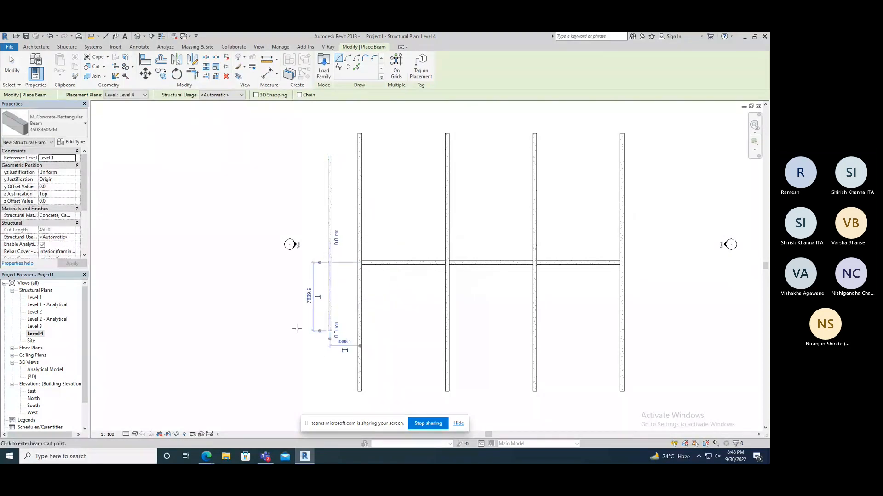
pyautogui.rightClick(225, 200)
pyautogui.click(236, 204)
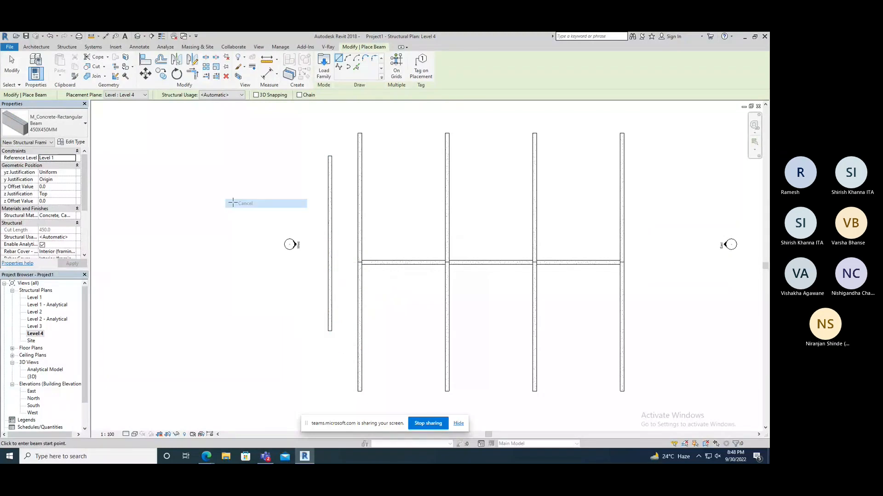
pyautogui.rightClick(225, 198)
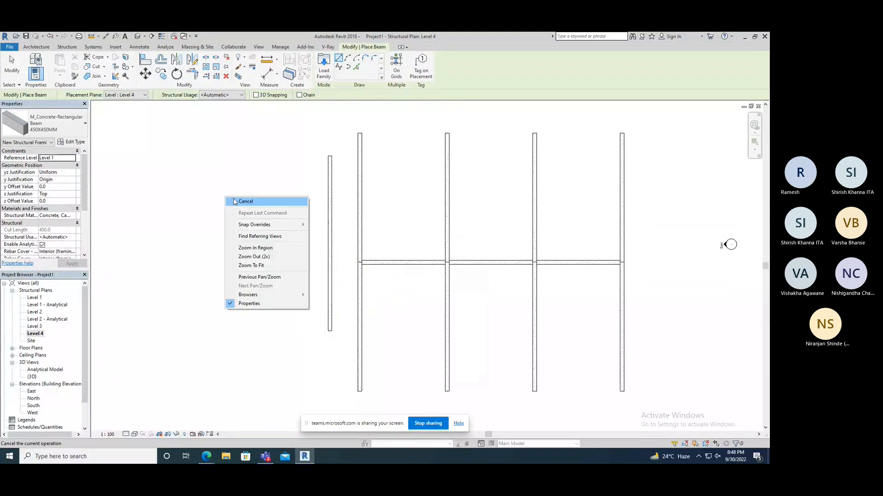
pyautogui.click(244, 201)
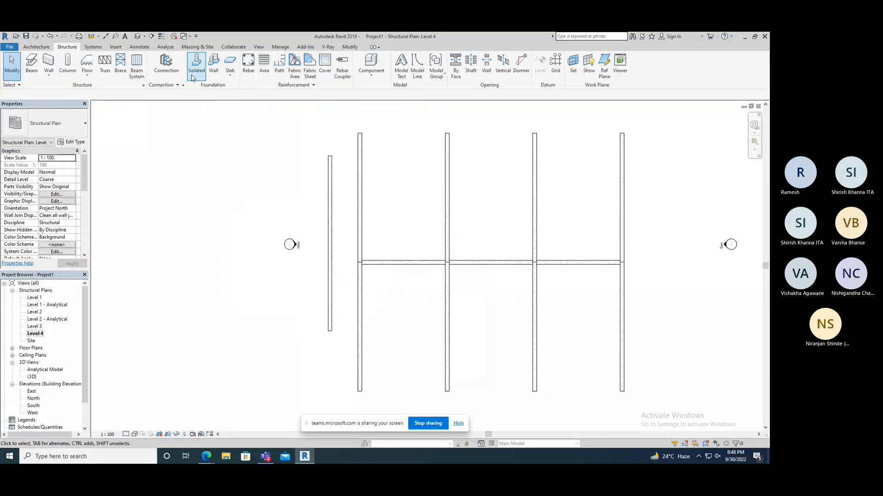
# - In the 3D view, set the level offset of the longer new beam to 2500 mm at the shared joint
pyautogui.click(137, 36)
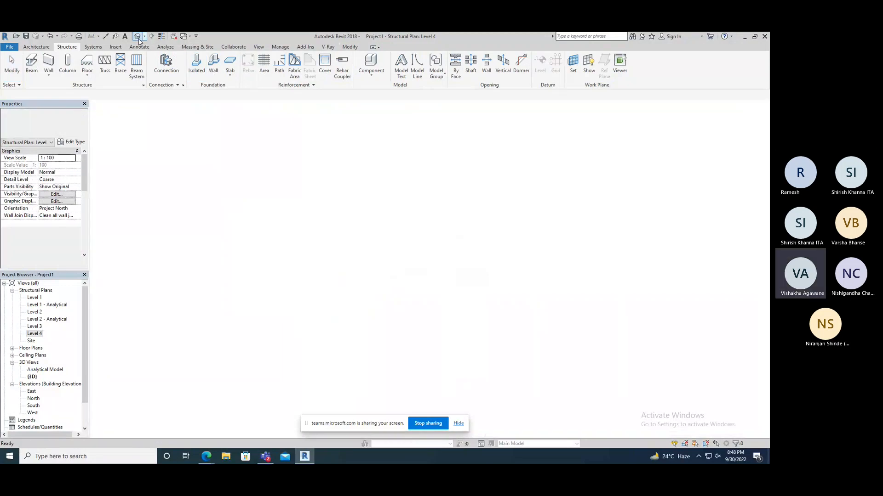
pyautogui.click(497, 184)
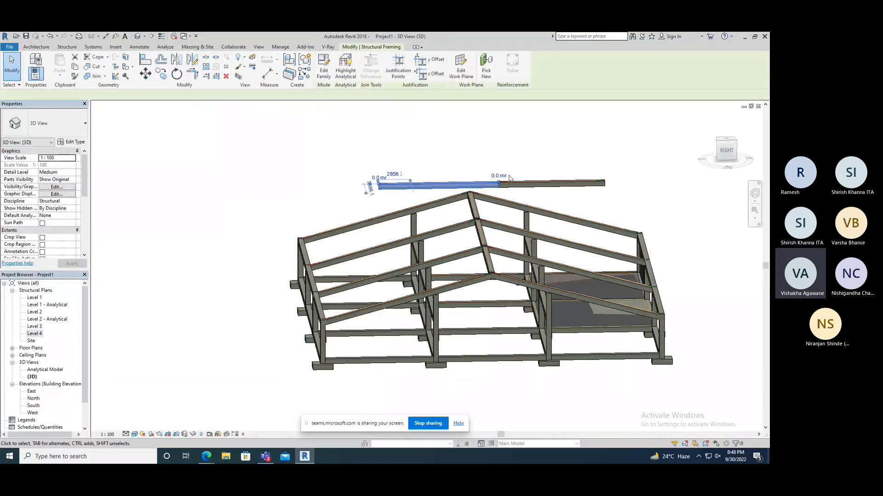
pyautogui.click(505, 176)
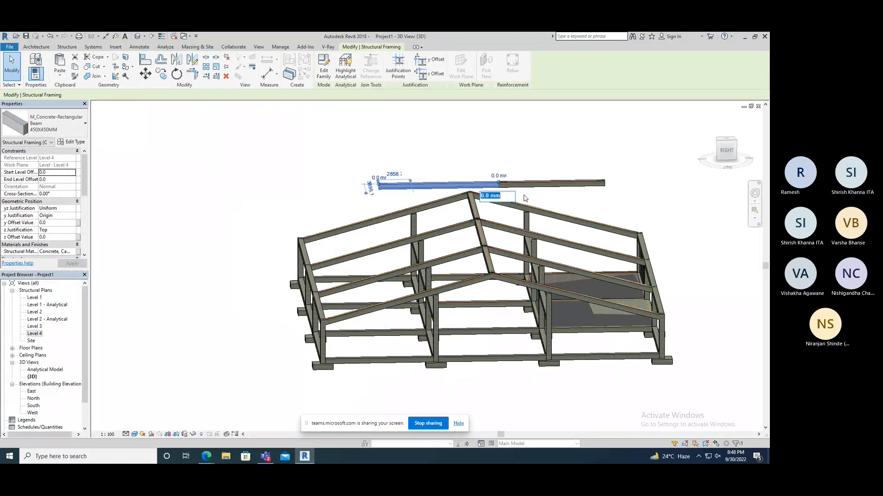
pyautogui.write('2500')
pyautogui.press('Return')
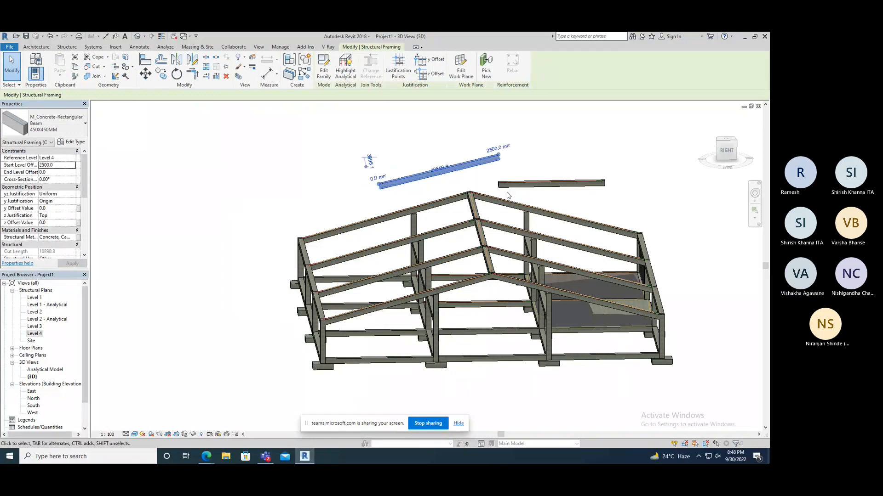
# - Raise the shorter new beam's end at the shared joint to a 2500 mm level offset, forming a peak
pyautogui.click(507, 184)
pyautogui.click(499, 176)
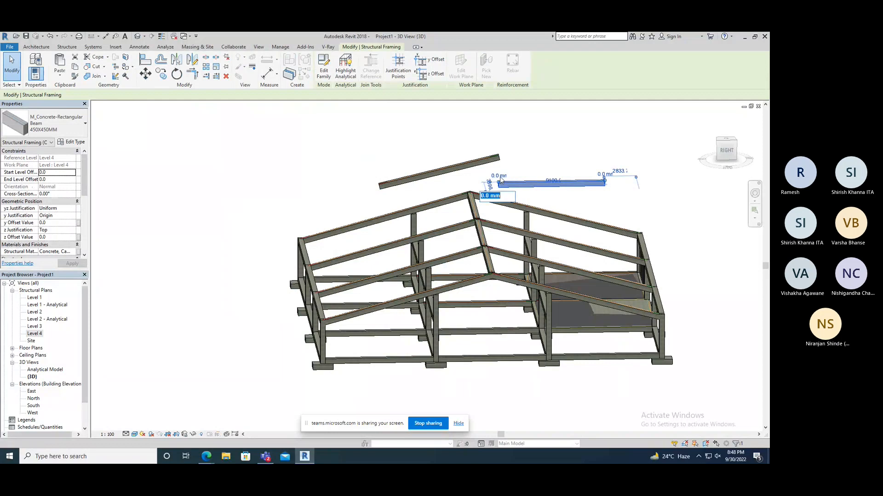
pyautogui.write('2500')
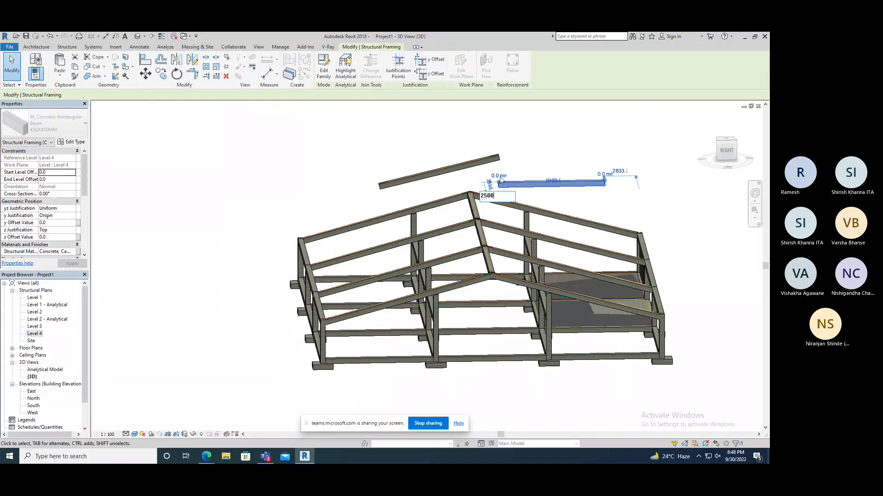
pyautogui.press('Return')
pyautogui.click(412, 142)
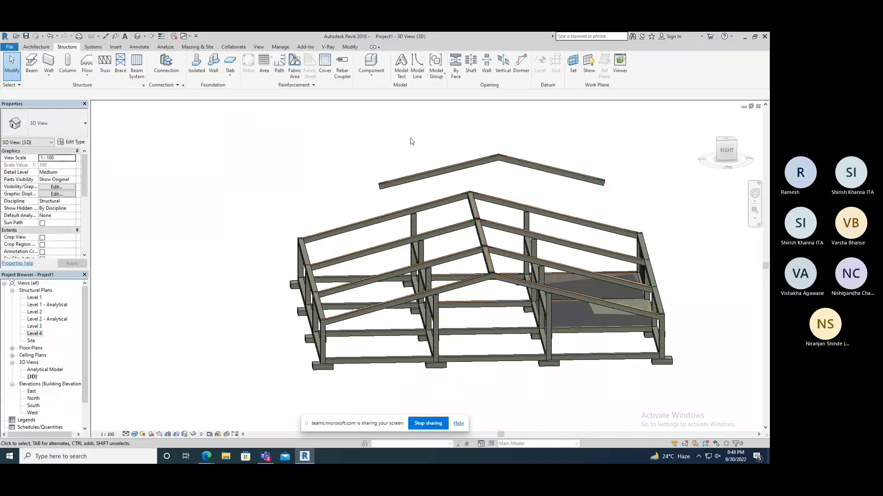
# - Delete the two new sloped beams that stand apart from the main roof frame
pyautogui.scroll(4, 495, 151)
pyautogui.scroll(2, 495, 151)
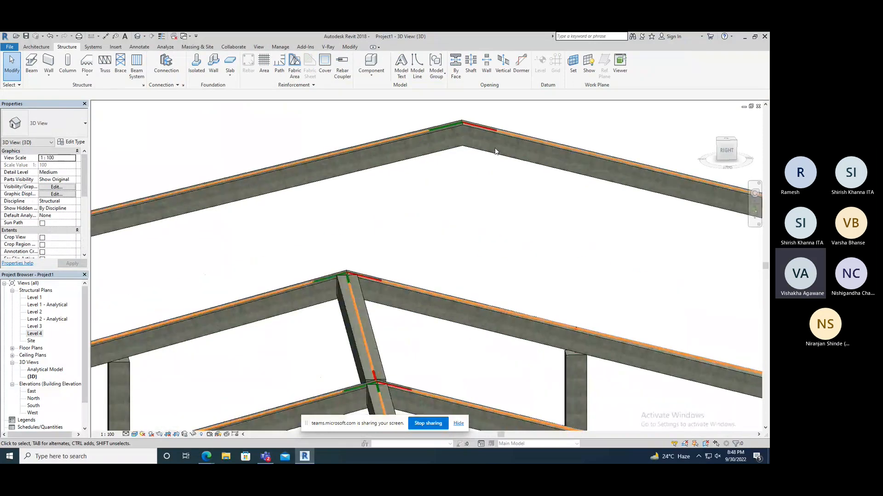
pyautogui.scroll(-3, 413, 137)
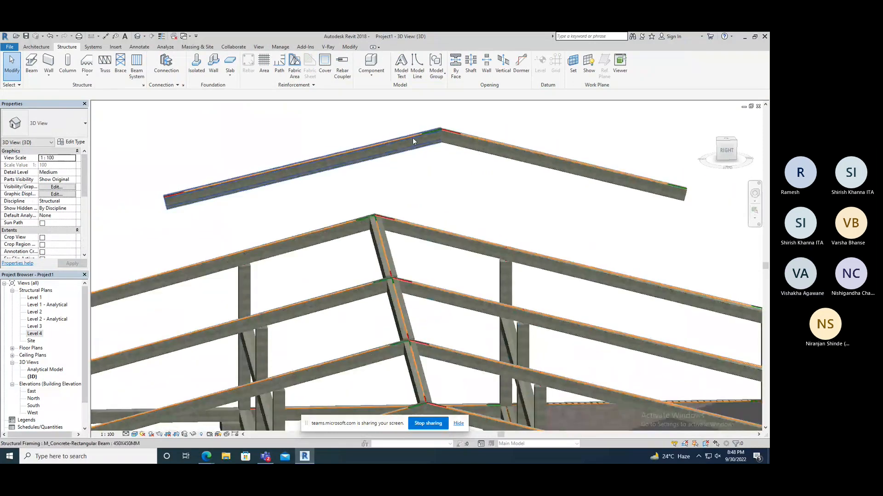
pyautogui.scroll(-4, 412, 137)
pyautogui.scroll(3, 414, 143)
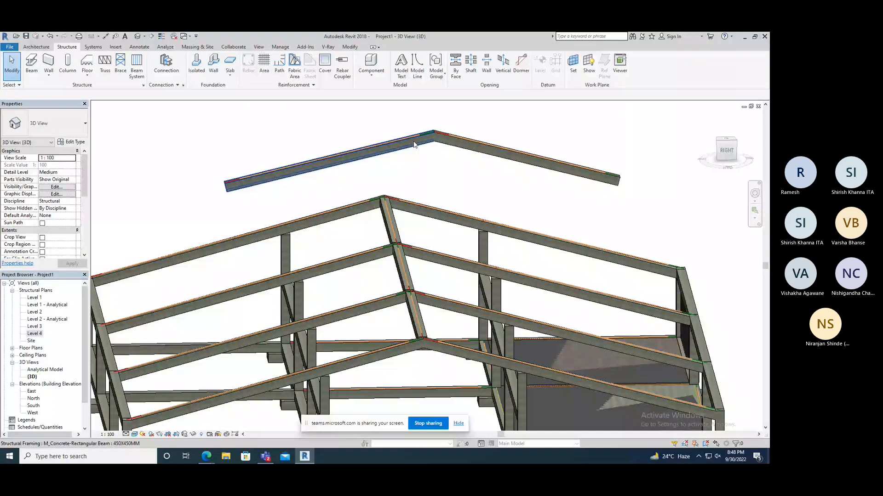
pyautogui.click(414, 144)
pyautogui.scroll(-2, 413, 143)
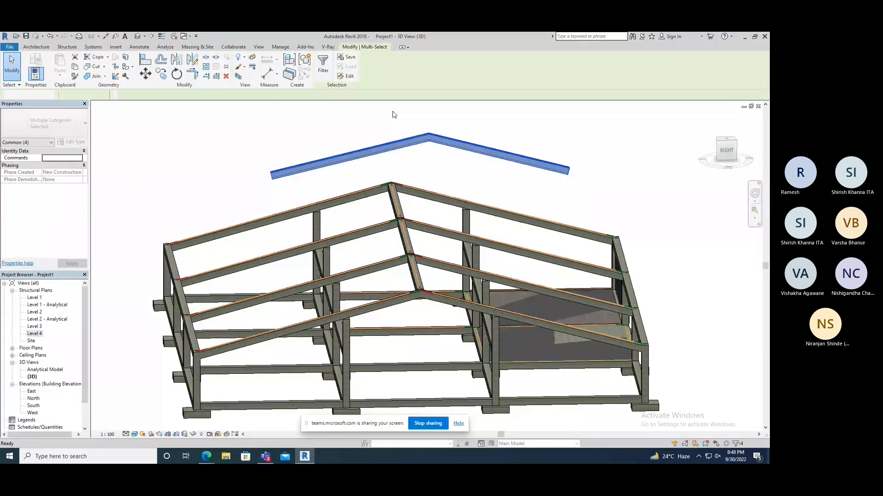
pyautogui.click(393, 114)
pyautogui.scroll(-2, 329, 207)
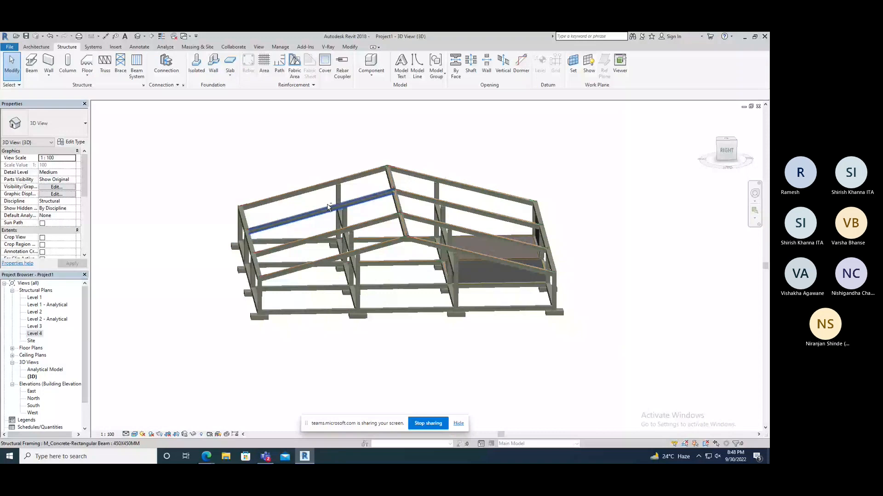
# - Examine the available wall tools and the dark infill wall at the frame's corner in the 3D view
pyautogui.keyDown('shift'); pyautogui.moveTo(329, 207); pyautogui.dragTo(401, 263, button='middle'); pyautogui.keyUp('shift')
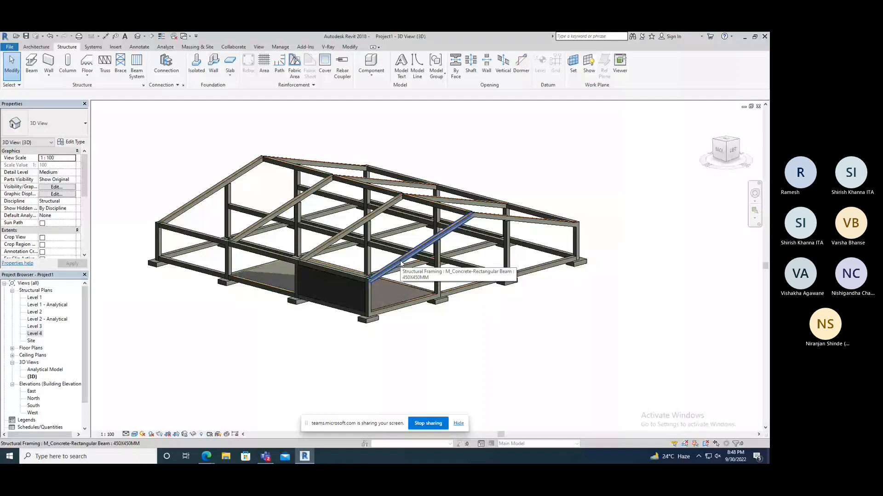
pyautogui.click(51, 75)
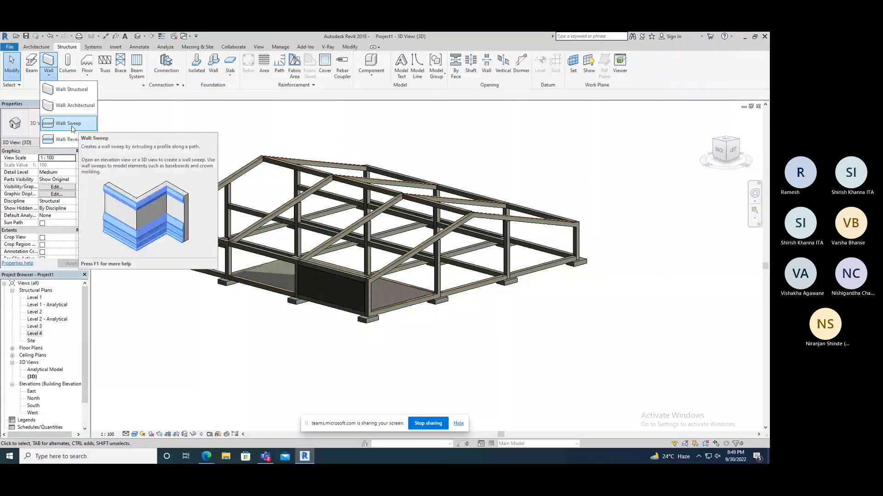
pyautogui.scroll(-2, 185, 253)
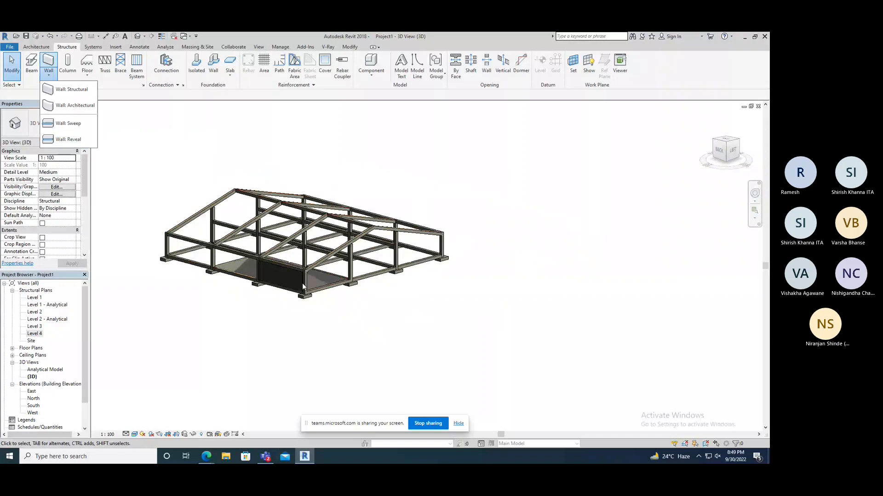
pyautogui.scroll(5, 285, 273)
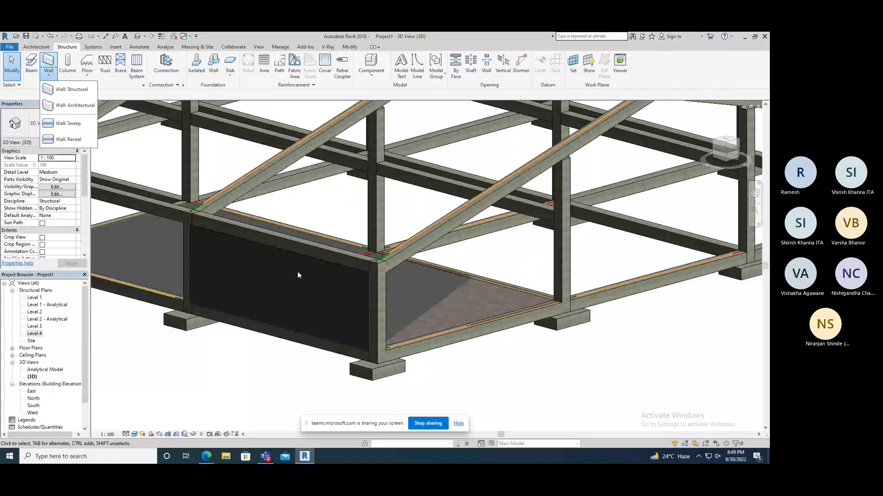
pyautogui.moveTo(272, 269); pyautogui.dragTo(200, 200, button='middle')
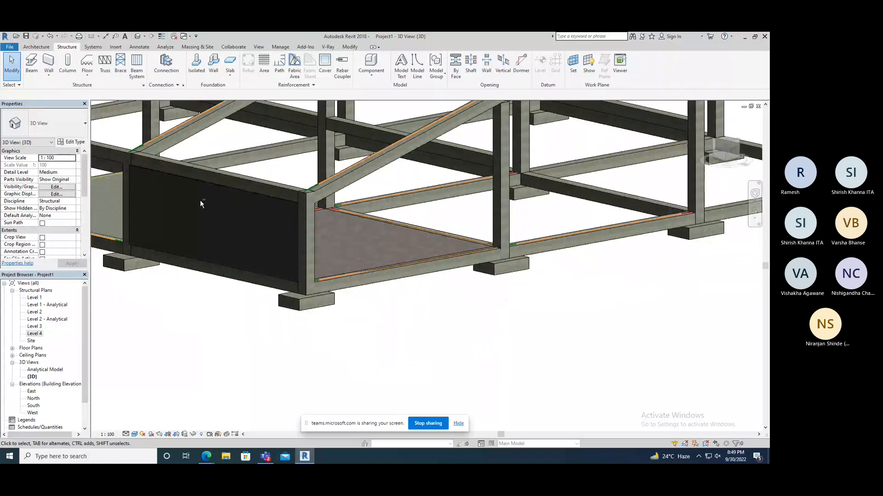
pyautogui.scroll(2, 200, 200)
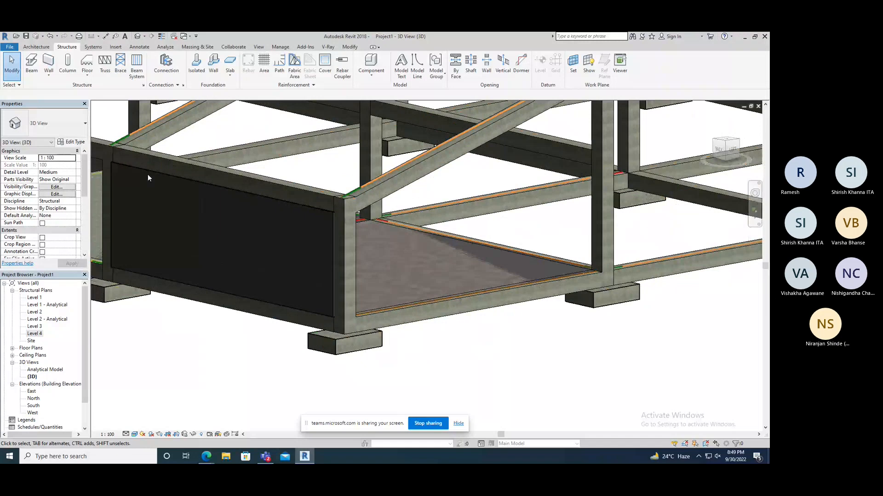
pyautogui.click(48, 63)
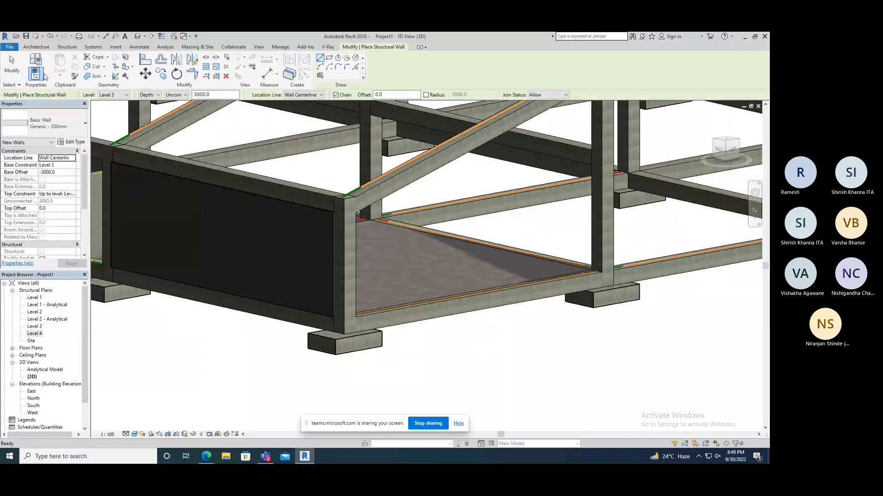
pyautogui.rightClick(177, 247)
pyautogui.click(198, 252)
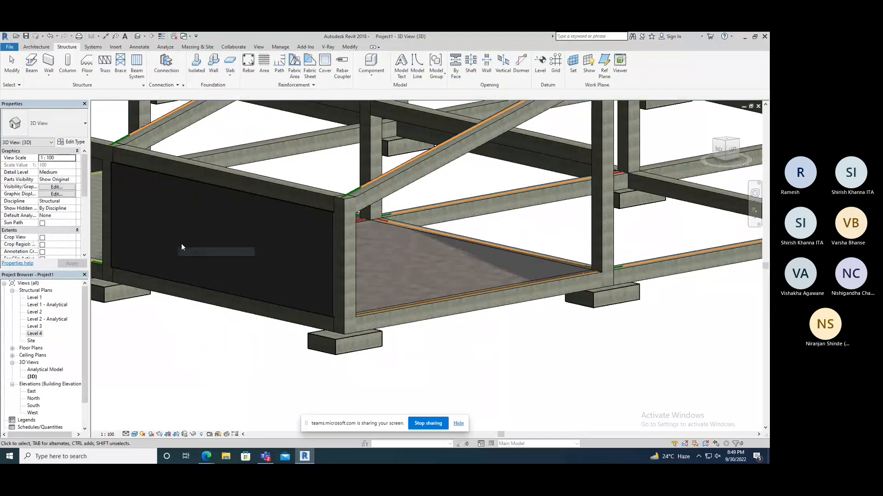
# - Place a horizontal Wall Sweep - Cornice along the upper edge of the dark wall's outer face
pyautogui.click(48, 72)
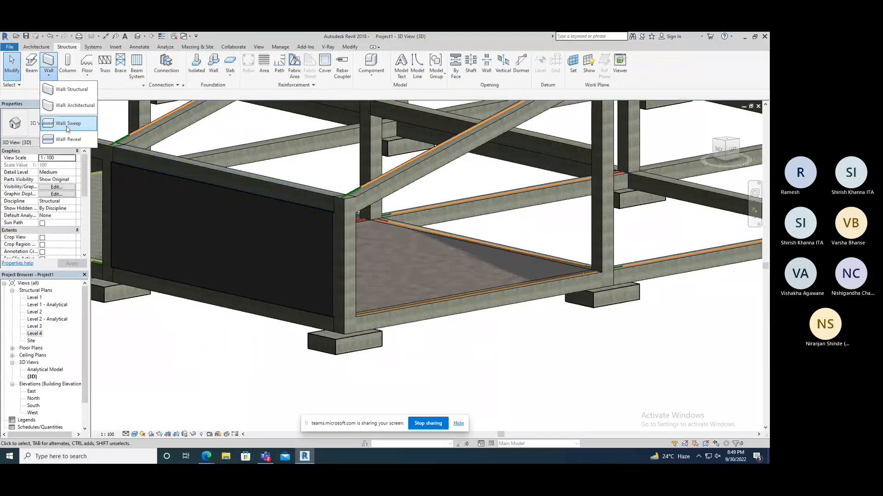
pyautogui.click(65, 123)
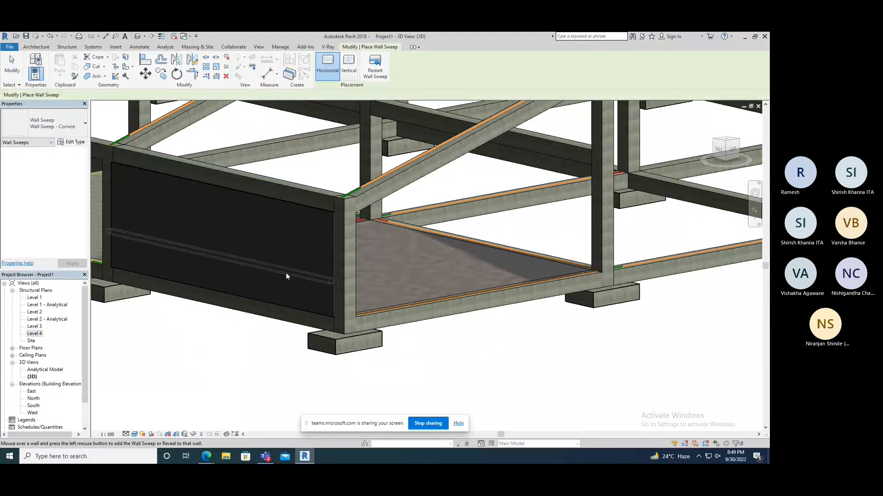
pyautogui.click(68, 133)
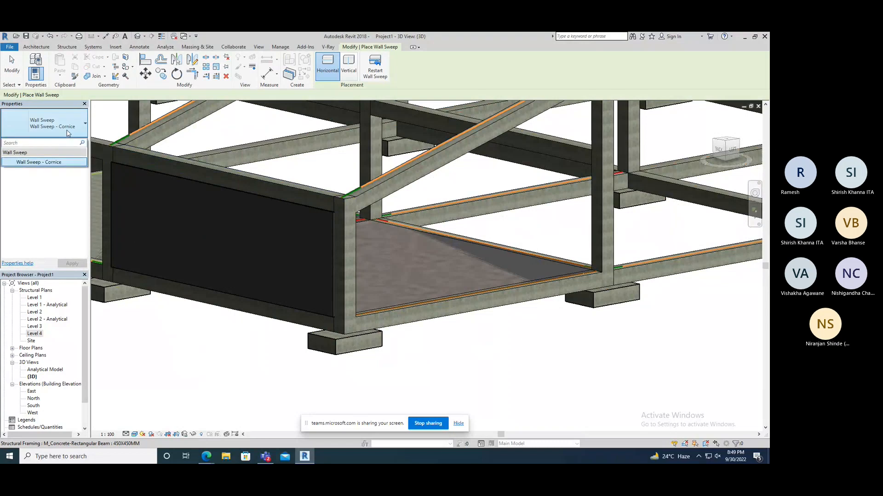
pyautogui.click(68, 133)
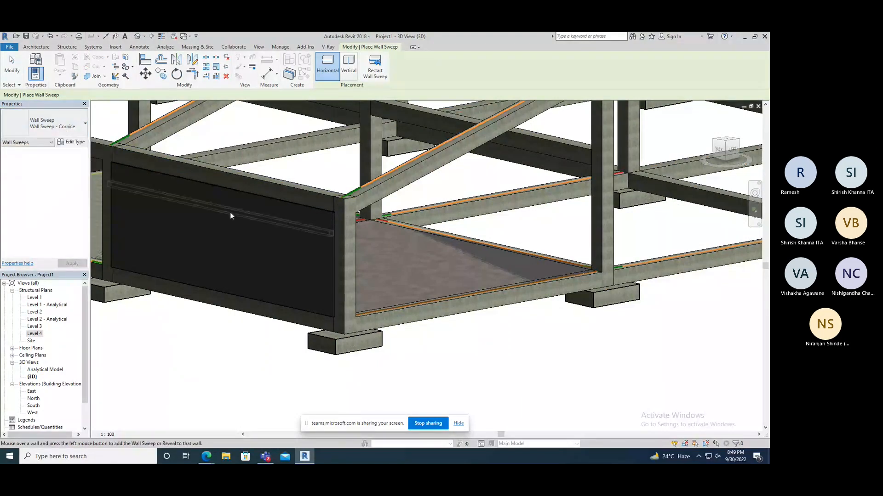
pyautogui.click(309, 212)
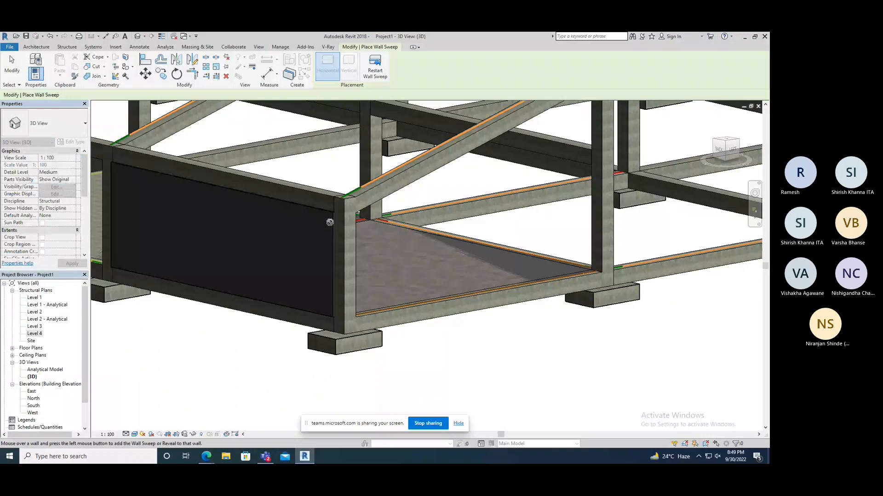
pyautogui.keyDown('shift'); pyautogui.moveTo(329, 222); pyautogui.dragTo(267, 260, button='middle'); pyautogui.keyUp('shift')
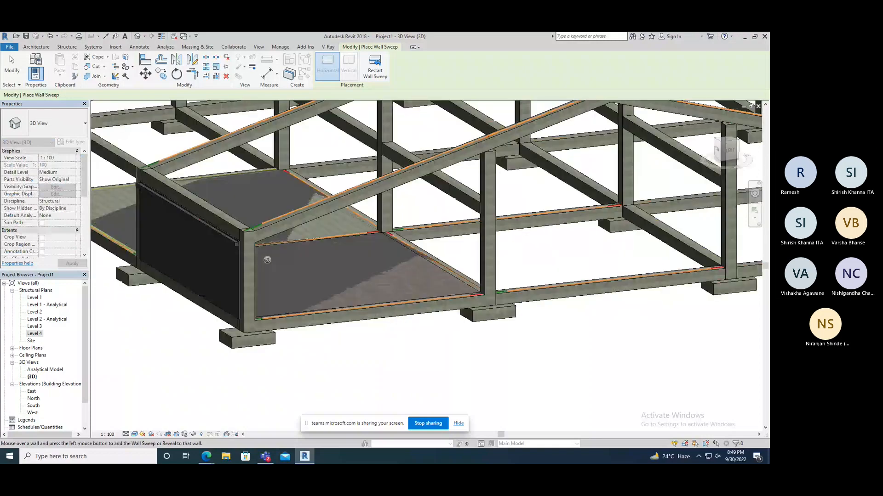
pyautogui.scroll(5, 267, 260)
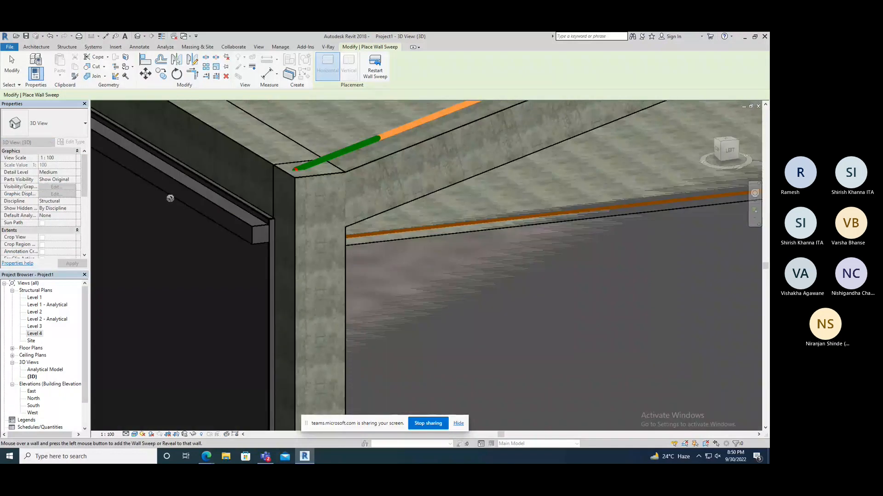
# - Restart the wall sweep and place a second horizontal cornice just below the first one, then finish sweep placement
pyautogui.click(374, 73)
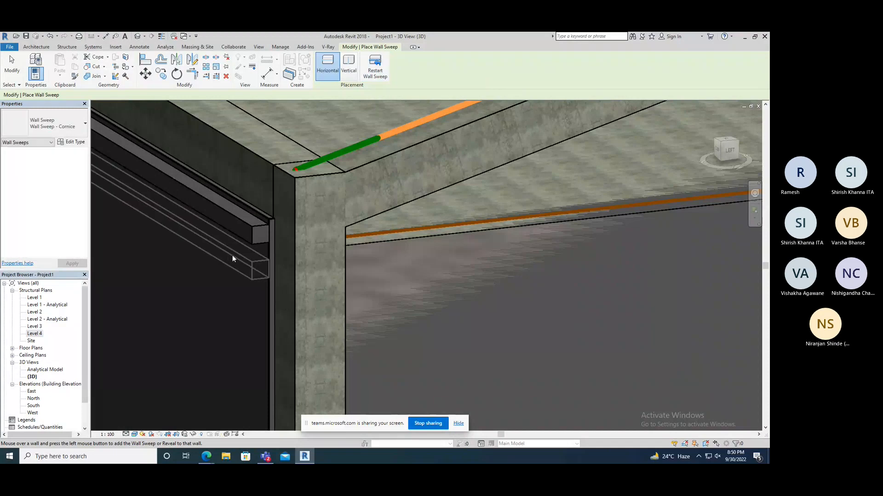
pyautogui.click(232, 255)
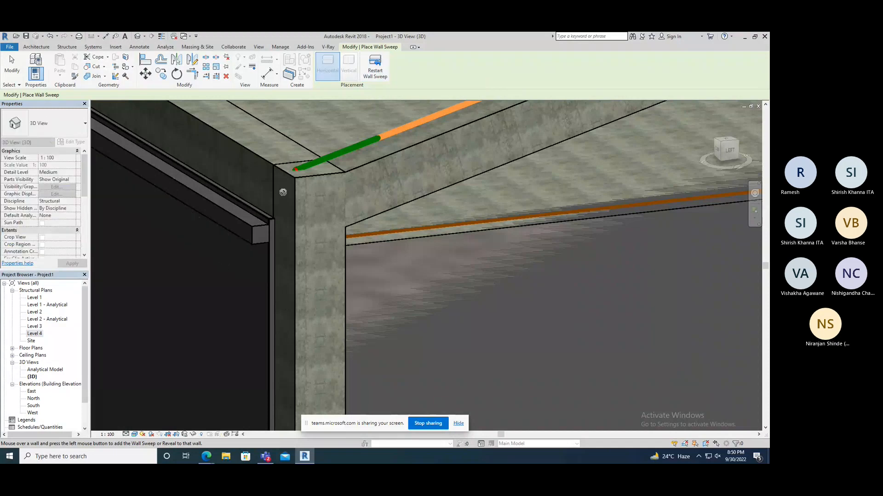
pyautogui.scroll(-3, 283, 192)
pyautogui.scroll(2, 283, 212)
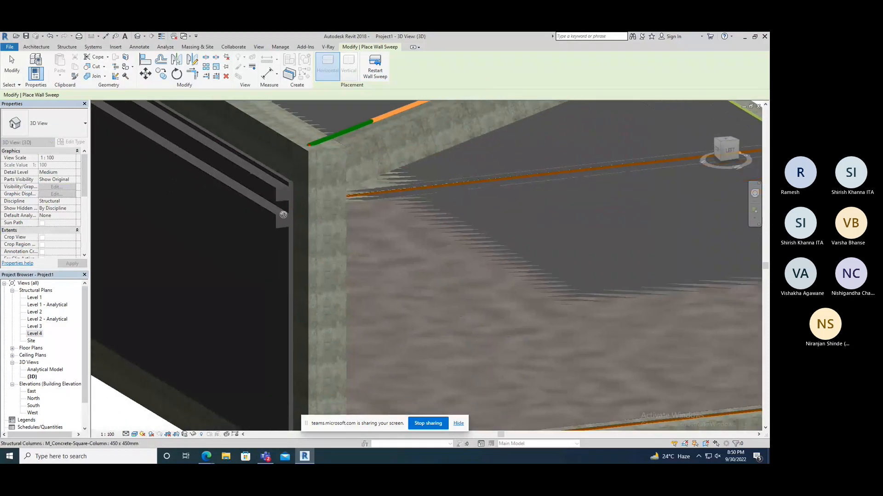
pyautogui.scroll(-3, 283, 215)
pyautogui.keyDown('shift'); pyautogui.moveTo(273, 250); pyautogui.dragTo(356, 287, button='middle'); pyautogui.keyUp('shift')
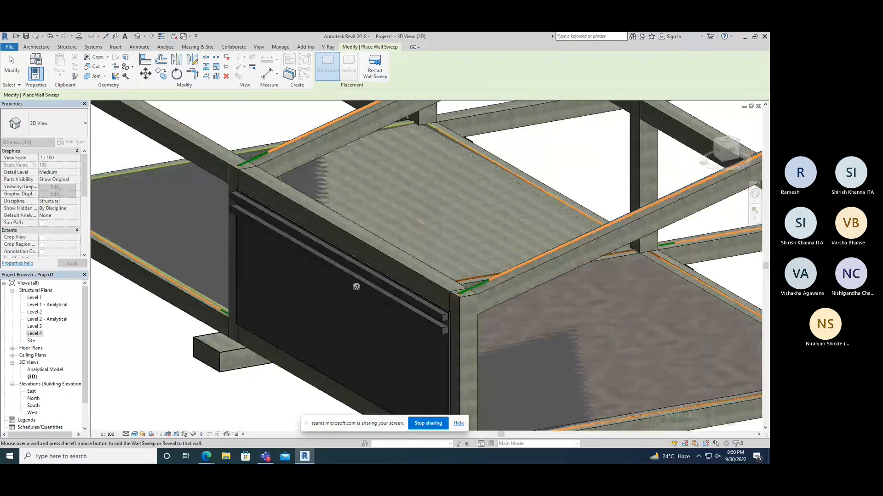
pyautogui.keyDown('shift'); pyautogui.moveTo(356, 286); pyautogui.dragTo(138, 184, button='middle'); pyautogui.keyUp('shift')
pyautogui.rightClick(117, 156)
pyautogui.click(123, 159)
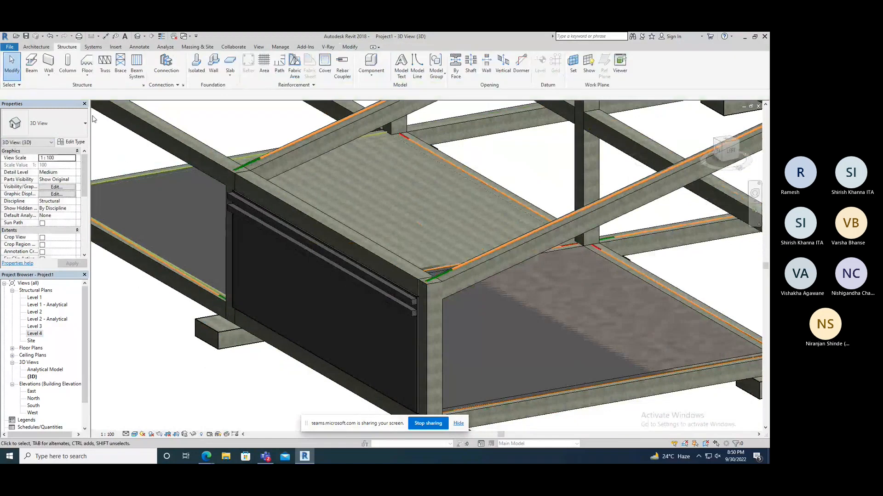
# - Cut a horizontal wall reveal across the dark wall at about mid-height below the two sweeps, and finish reveal placement
pyautogui.click(48, 74)
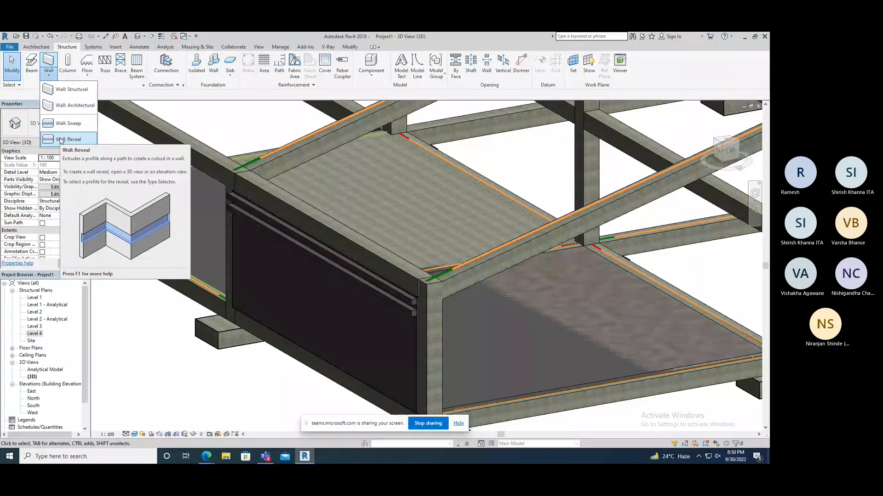
pyautogui.click(64, 139)
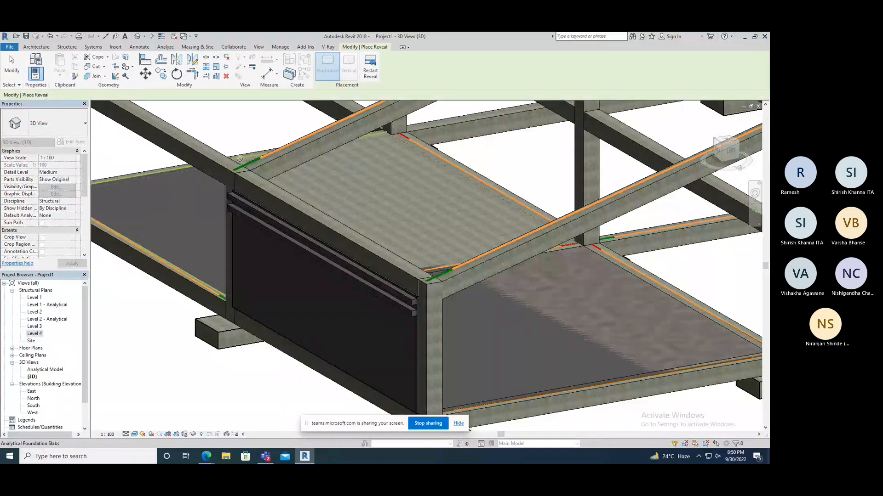
pyautogui.scroll(1, 229, 228)
pyautogui.scroll(2, 375, 350)
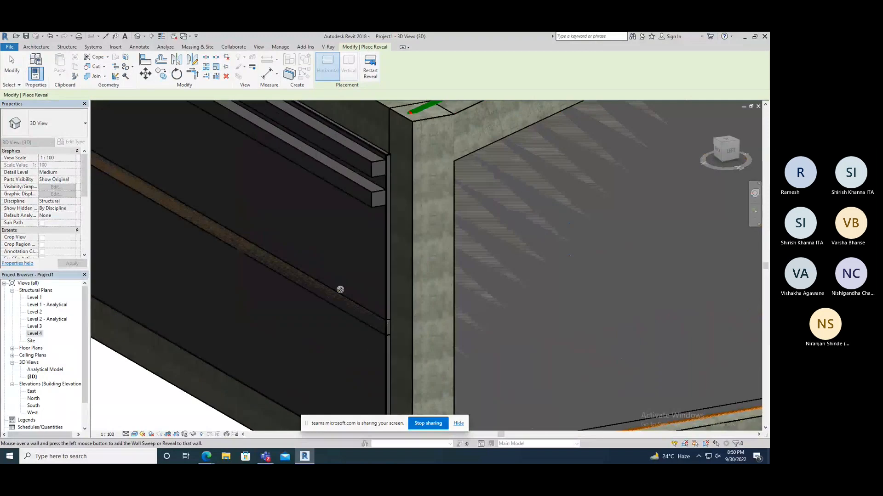
pyautogui.scroll(-2, 340, 289)
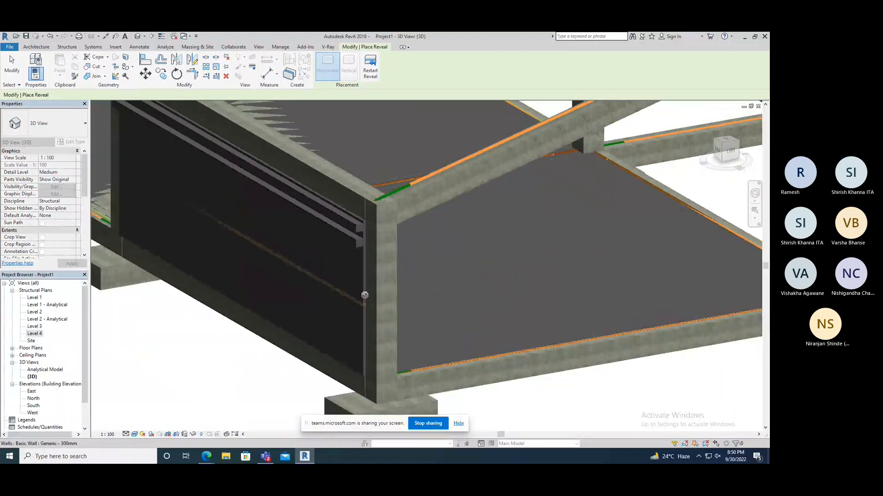
pyautogui.scroll(-3, 329, 319)
pyautogui.scroll(3, 203, 187)
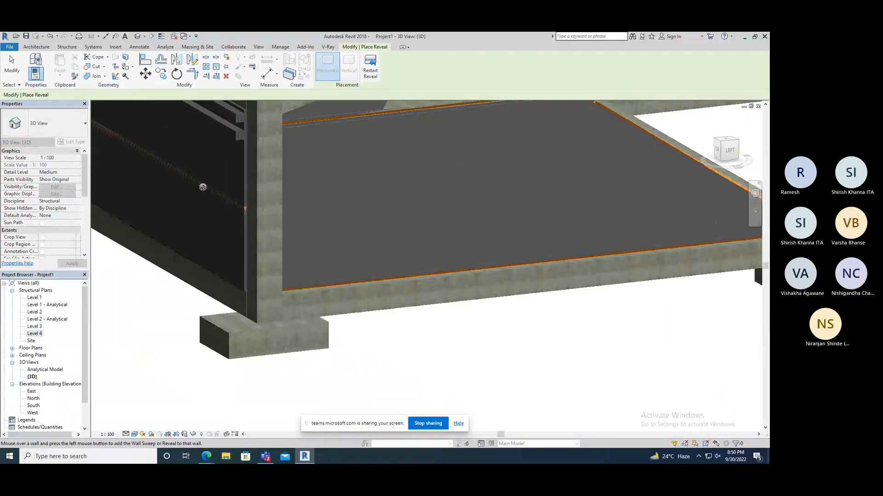
pyautogui.scroll(1, 202, 187)
pyautogui.rightClick(142, 306)
pyautogui.click(154, 312)
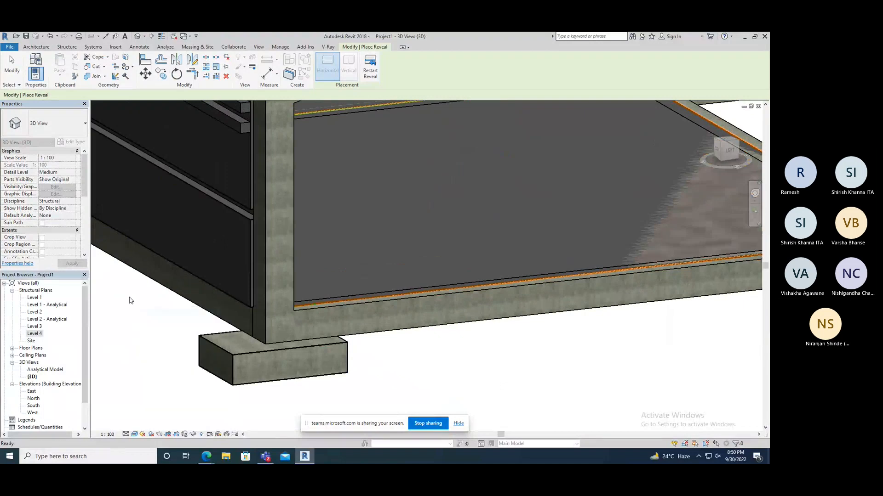
pyautogui.rightClick(130, 298)
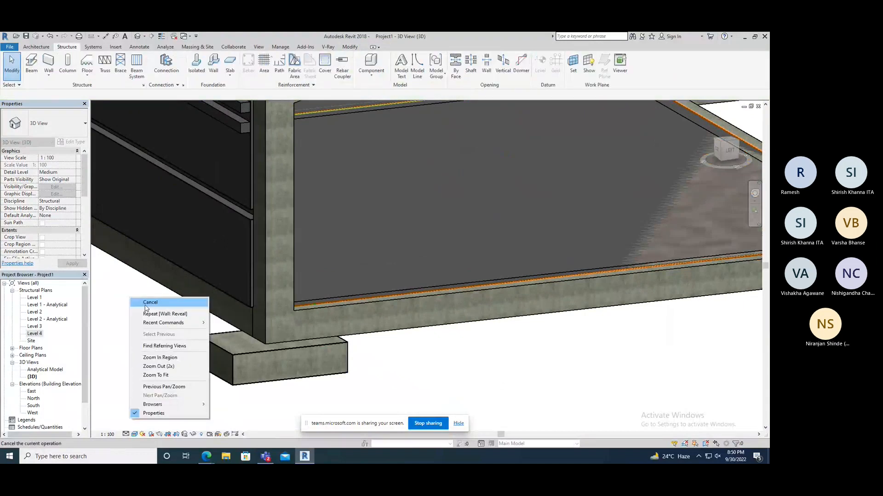
pyautogui.click(145, 304)
# - Edit the dark wall's profile to cut a small rectangular opening between the lower sweep and the reveal
pyautogui.keyDown('shift'); pyautogui.moveTo(183, 251); pyautogui.dragTo(261, 285, button='middle'); pyautogui.keyUp('shift')
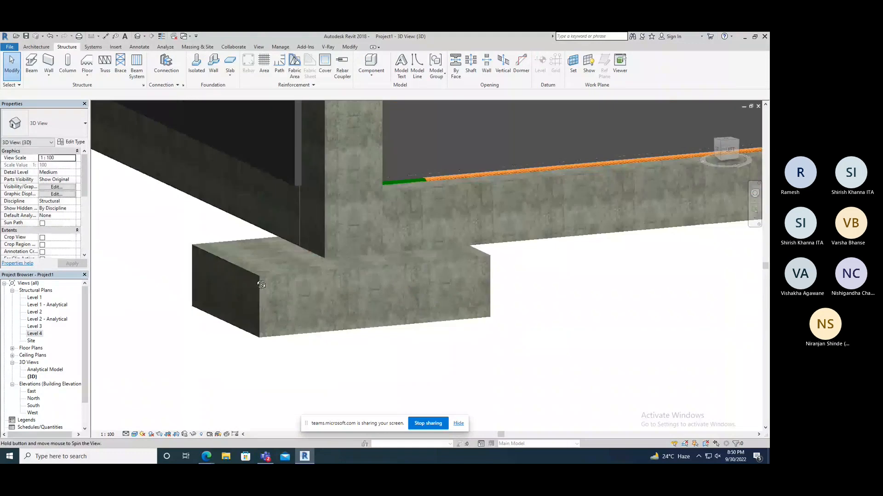
pyautogui.keyDown('shift'); pyautogui.moveTo(261, 285); pyautogui.dragTo(269, 313, button='middle'); pyautogui.keyUp('shift')
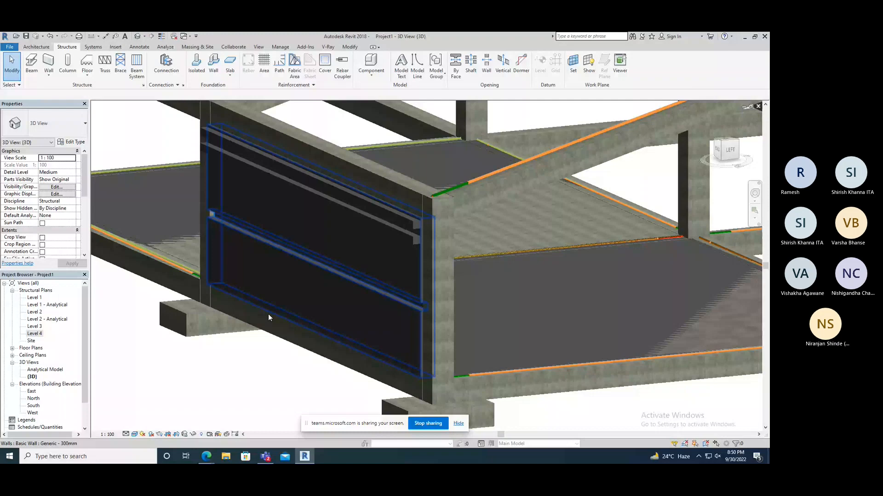
pyautogui.keyDown('shift'); pyautogui.moveTo(269, 317); pyautogui.dragTo(294, 253, button='middle'); pyautogui.keyUp('shift')
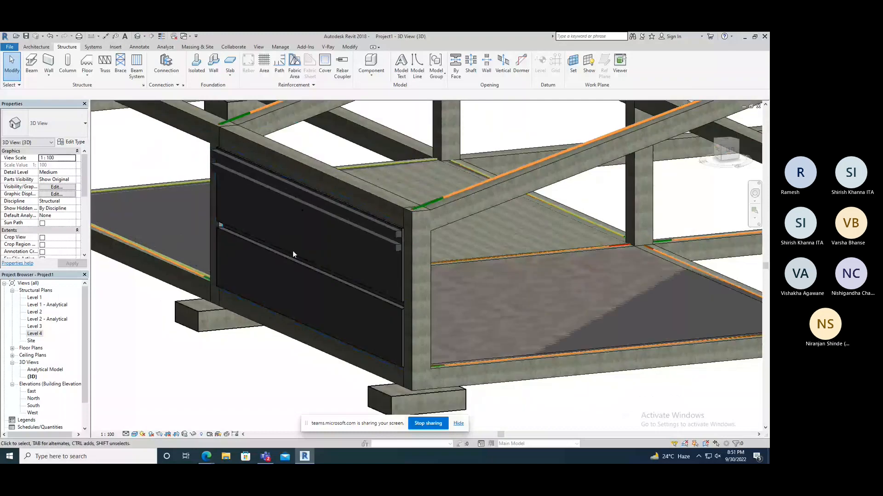
pyautogui.click(311, 324)
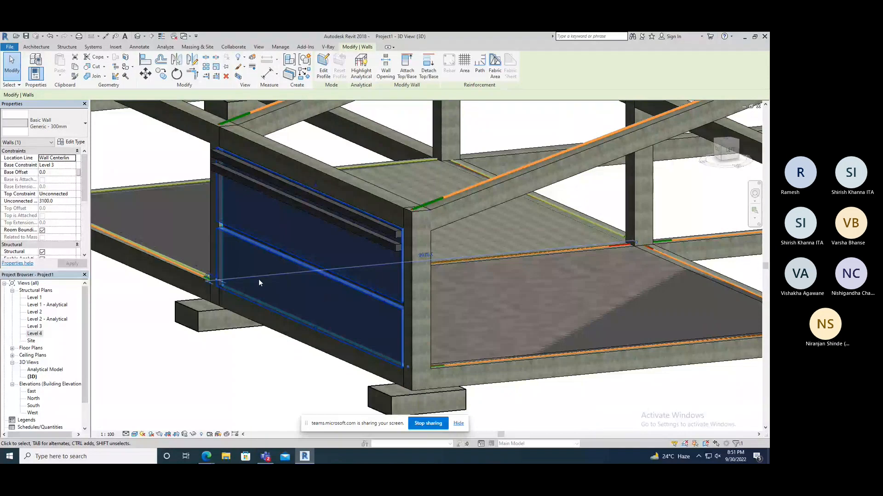
pyautogui.click(324, 74)
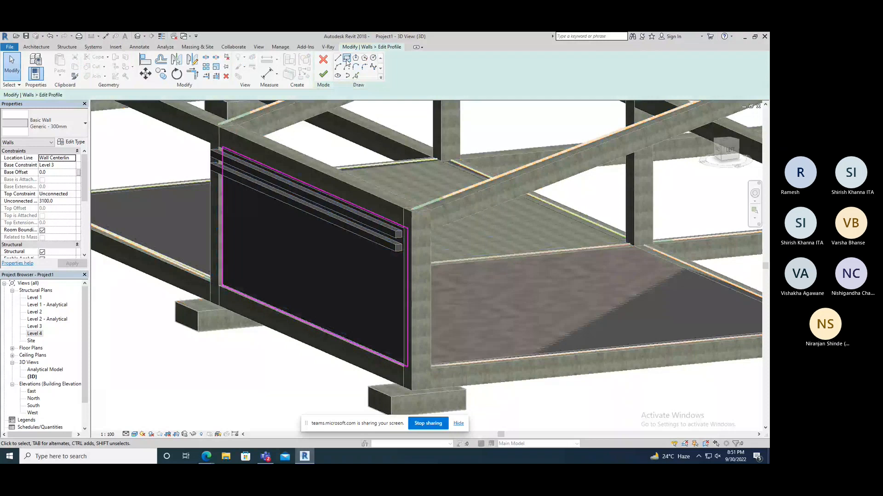
pyautogui.click(347, 58)
pyautogui.click(284, 222)
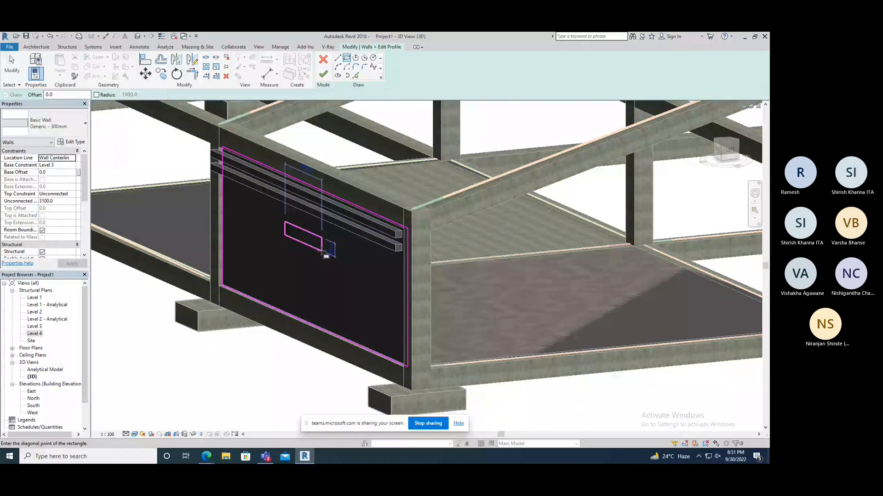
pyautogui.click(322, 251)
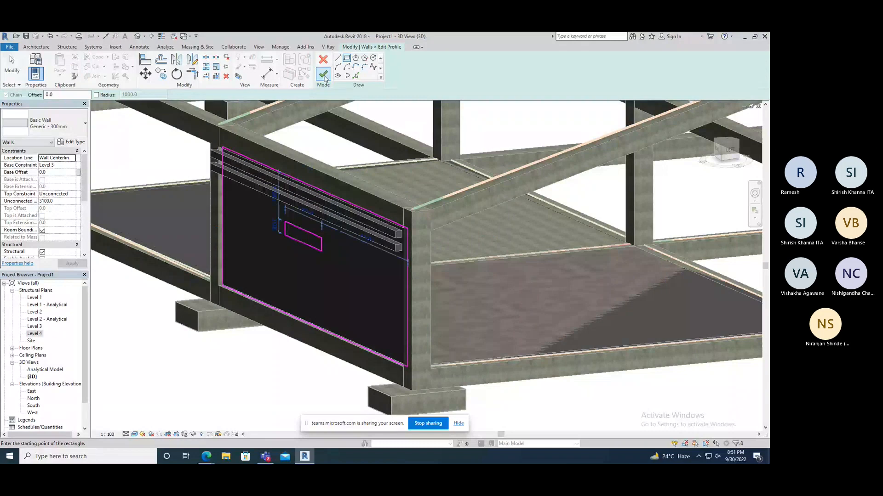
pyautogui.click(323, 74)
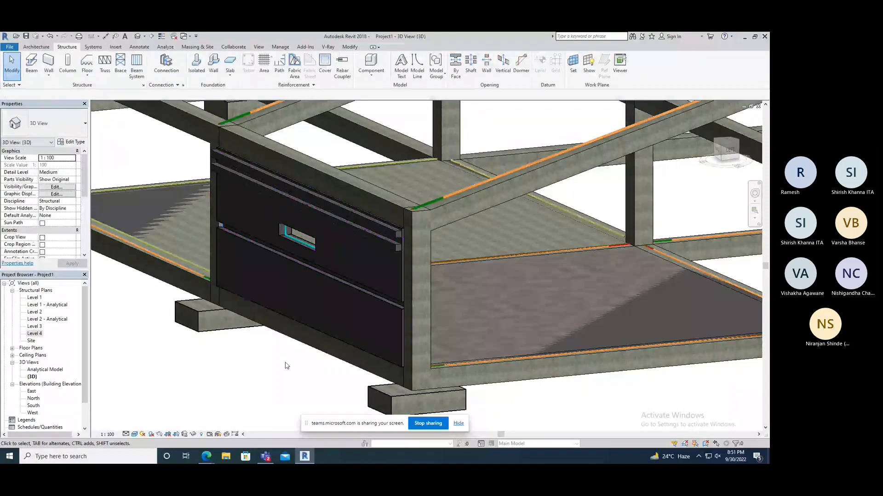
# - Edit the dark wall's profile to cut an elliptical opening beside the rectangular one, then finish the sketch and clear the selection
pyautogui.keyDown('shift'); pyautogui.moveTo(286, 365); pyautogui.dragTo(353, 279, button='middle'); pyautogui.keyUp('shift')
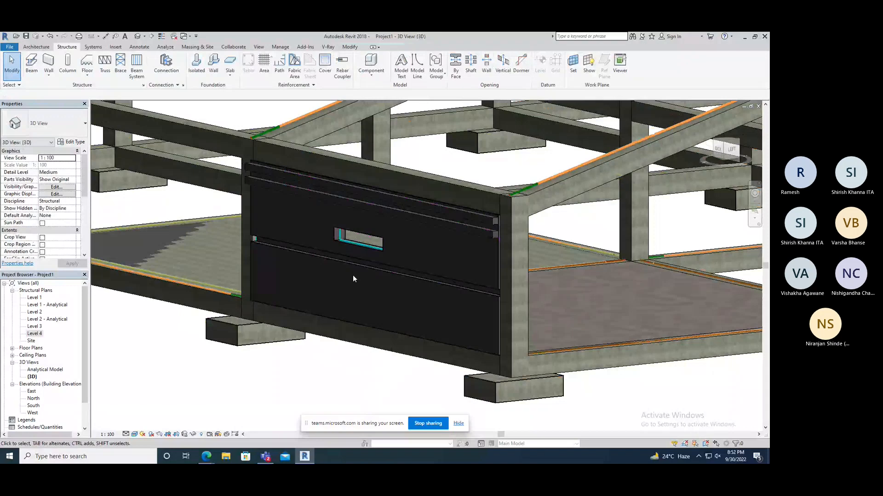
pyautogui.click(353, 279)
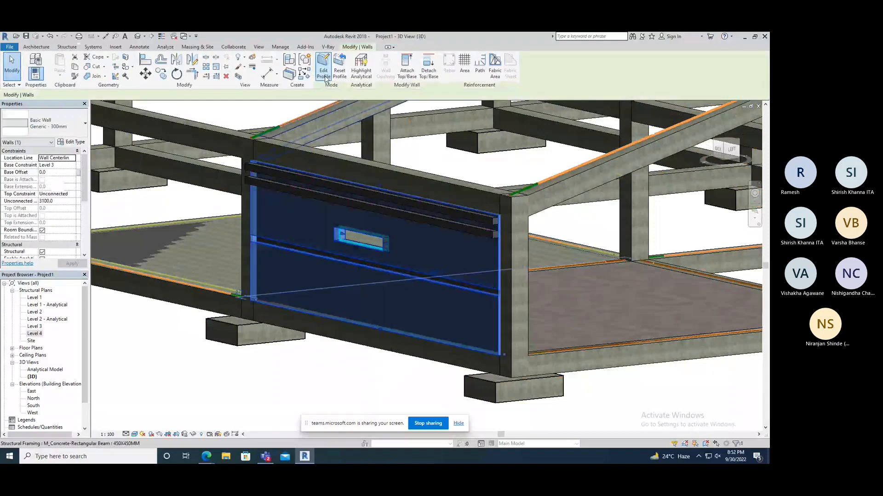
pyautogui.click(323, 69)
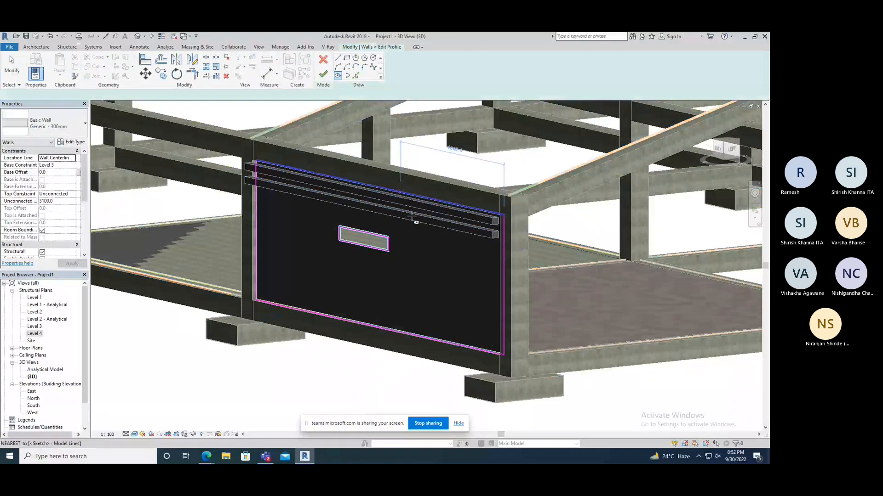
pyautogui.click(442, 247)
pyautogui.click(458, 251)
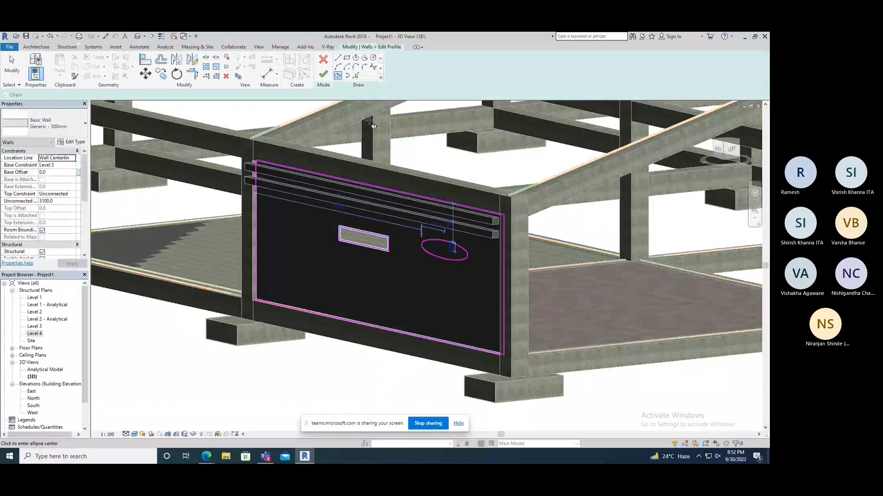
pyautogui.click(323, 74)
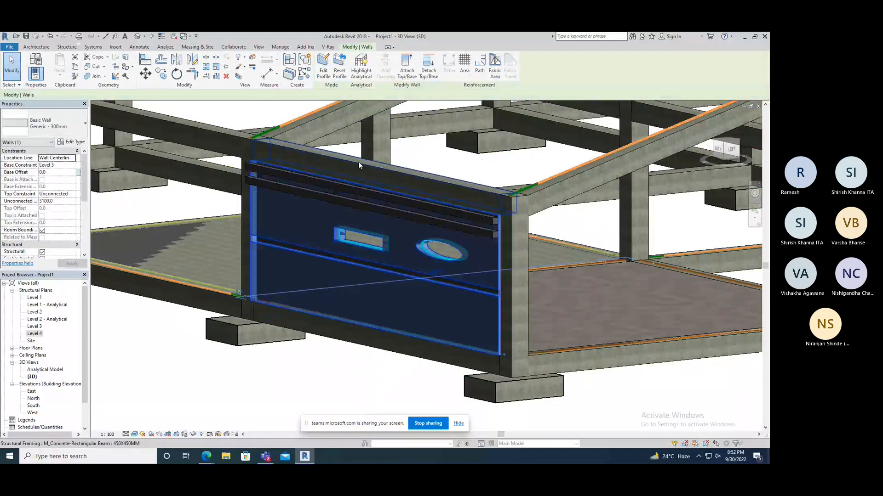
pyautogui.press('Escape')
# - Examine the dark wall with its sweeps, reveal and two openings within the surrounding concrete frame from several angles
pyautogui.scroll(-1, 334, 241)
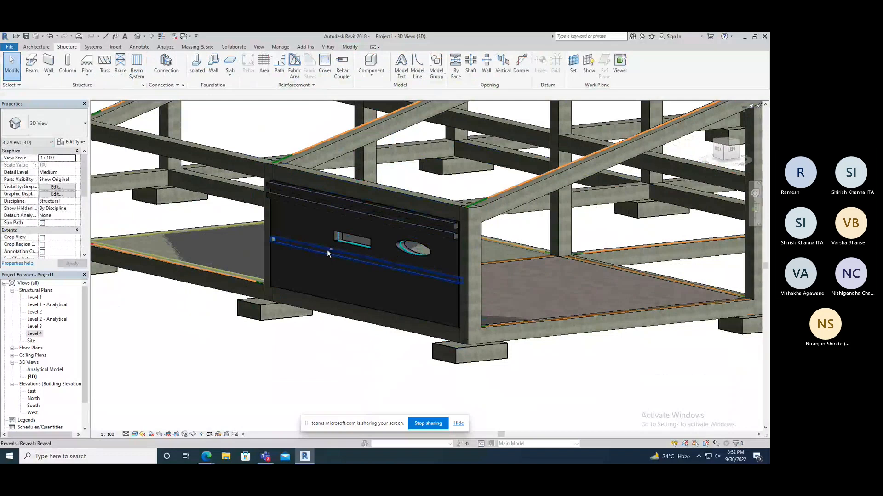
pyautogui.keyDown('shift'); pyautogui.moveTo(327, 253); pyautogui.dragTo(303, 292, button='middle'); pyautogui.keyUp('shift')
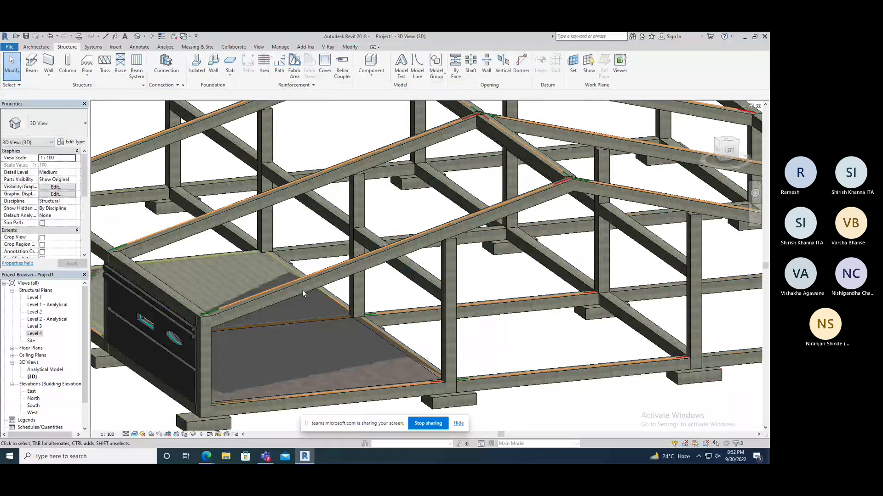
pyautogui.scroll(-2, 269, 272)
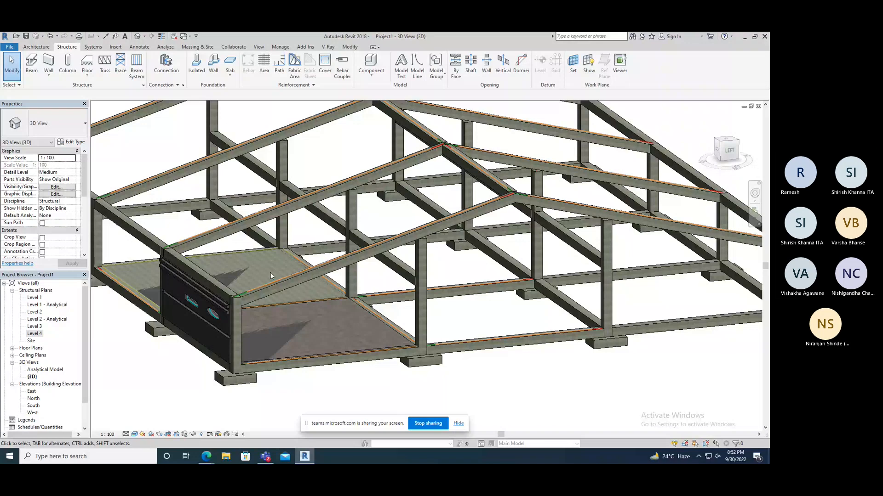
pyautogui.scroll(2, 179, 322)
pyautogui.moveTo(179, 323); pyautogui.dragTo(239, 317, button='middle')
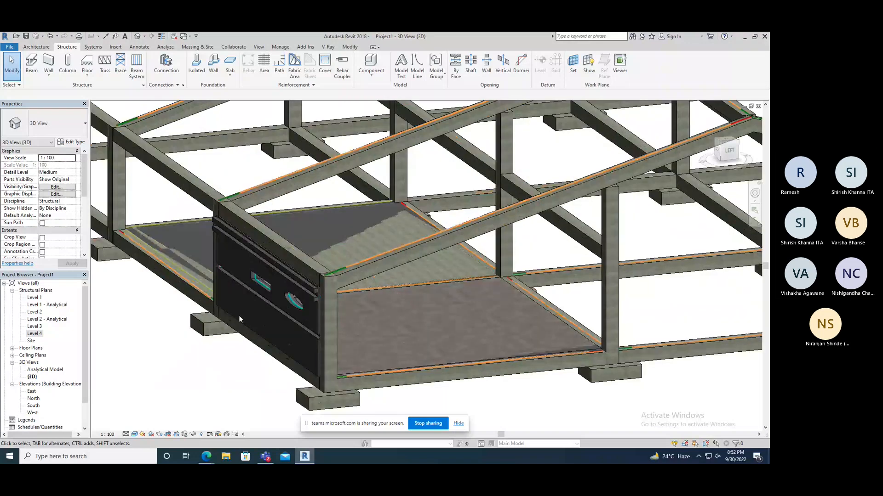
pyautogui.moveTo(293, 299); pyautogui.dragTo(307, 289, button='middle')
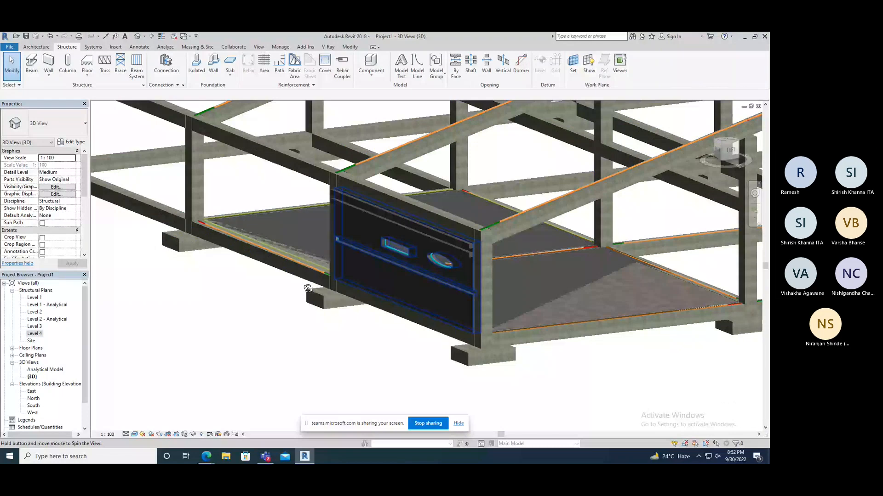
pyautogui.keyDown('shift'); pyautogui.moveTo(308, 289); pyautogui.dragTo(394, 297, button='middle'); pyautogui.keyUp('shift')
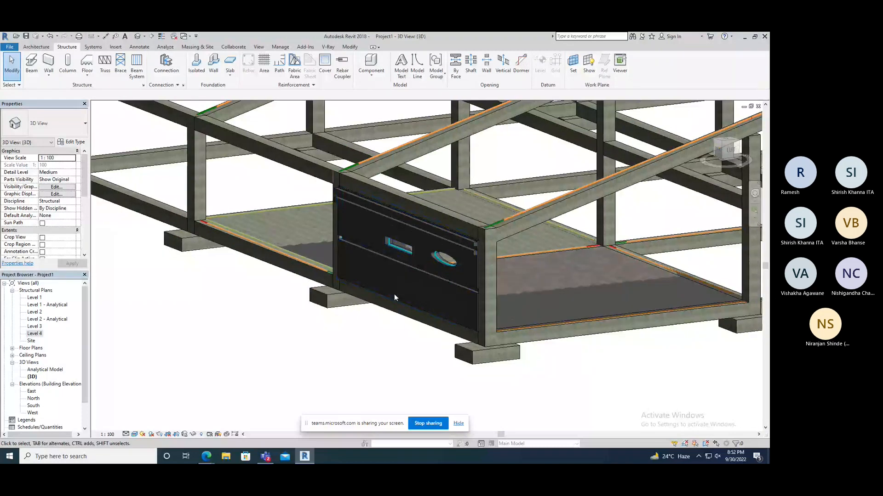
pyautogui.scroll(2, 413, 293)
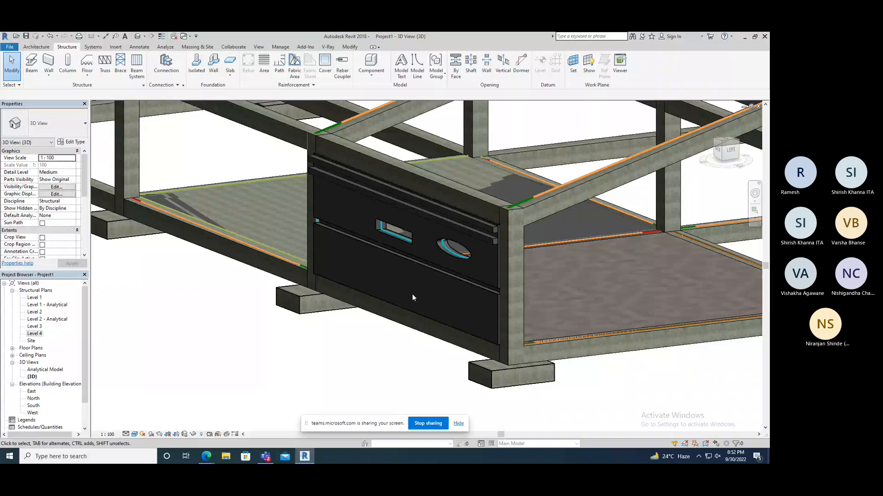
# - Select the dark wall, read the Wall Opening tool's description, and clear the selection
pyautogui.click(412, 295)
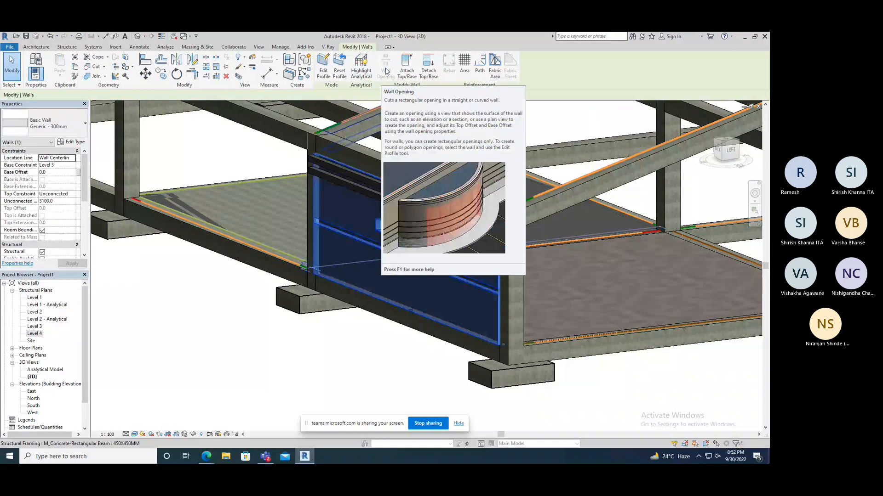
pyautogui.press('Escape')
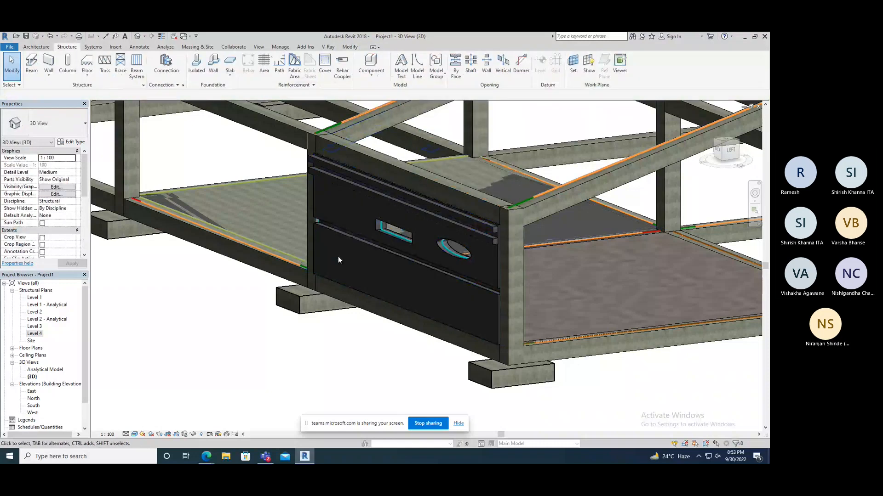
pyautogui.click(317, 240)
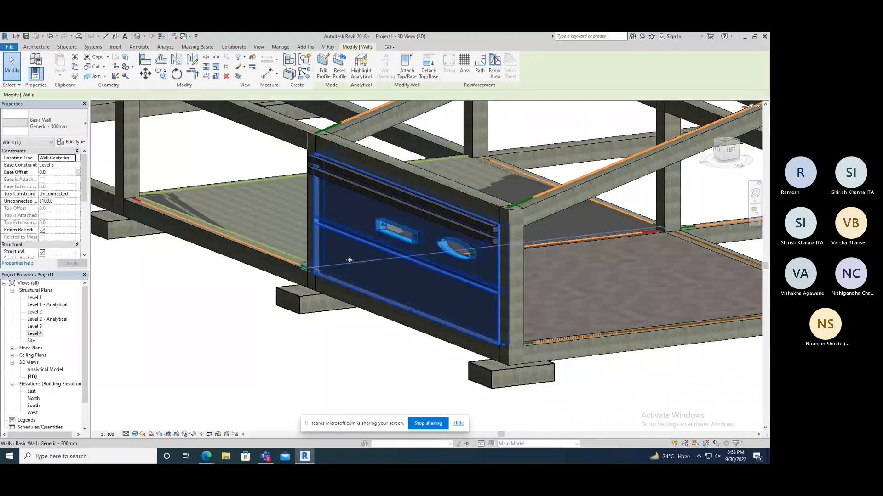
pyautogui.click(238, 300)
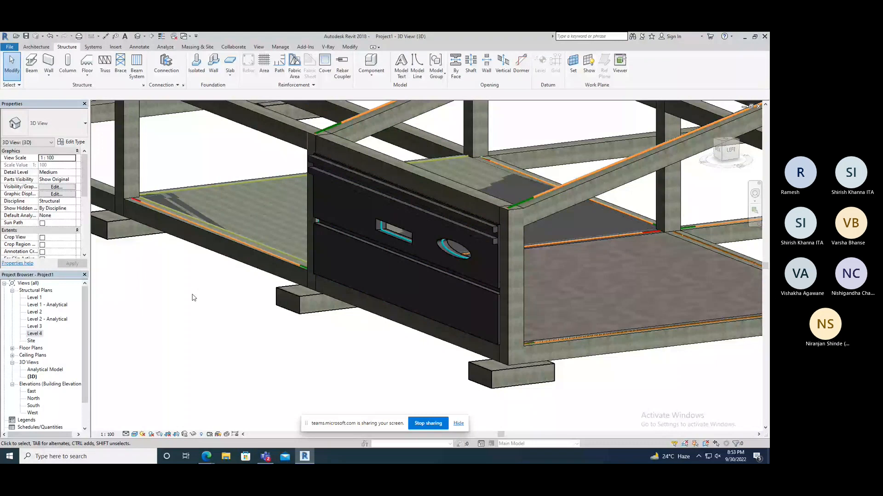
# - Undo the elliptical and rectangular openings in the dark wall's profile, and finish the profile edit
pyautogui.hotkey('ctrl', 'z')
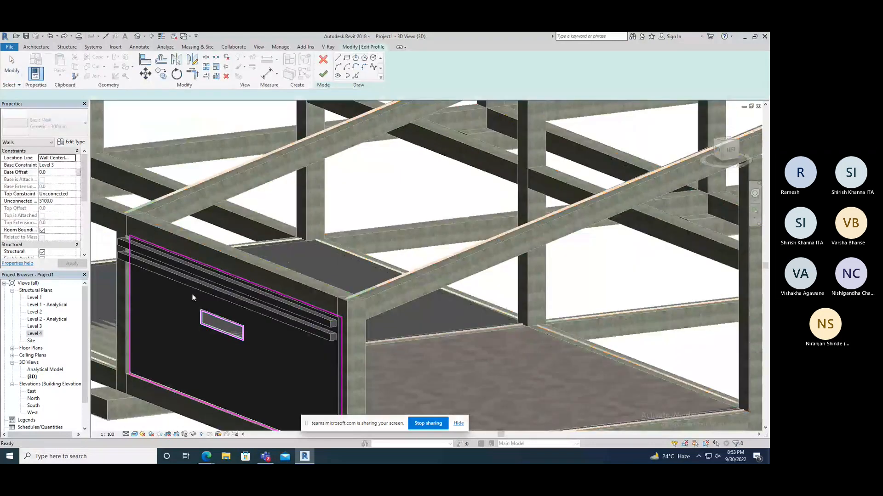
pyautogui.hotkey('ctrl', 'z')
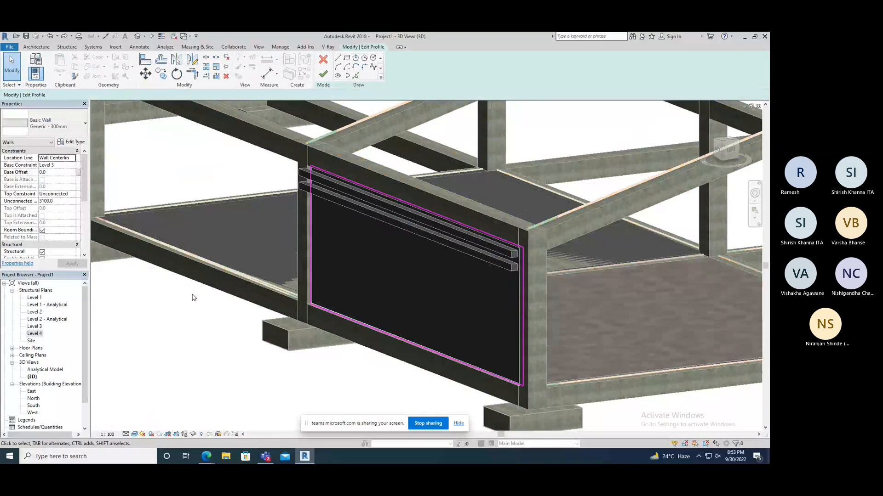
pyautogui.click(324, 75)
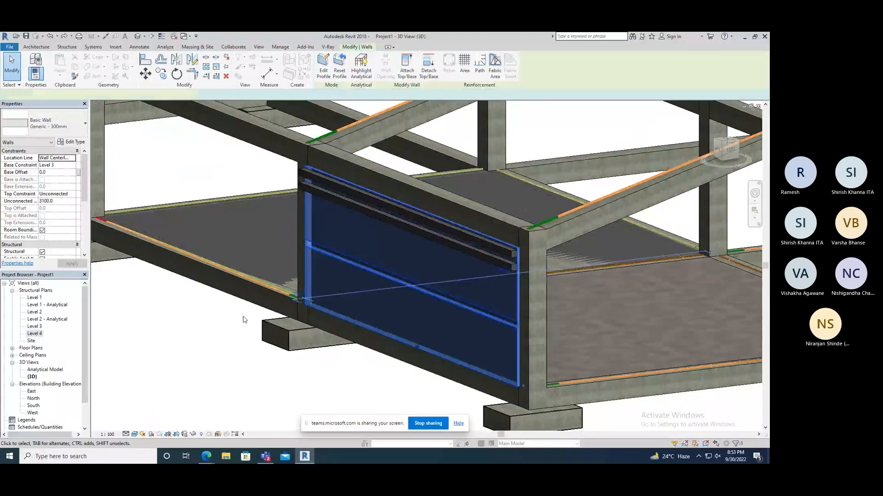
pyautogui.click(244, 319)
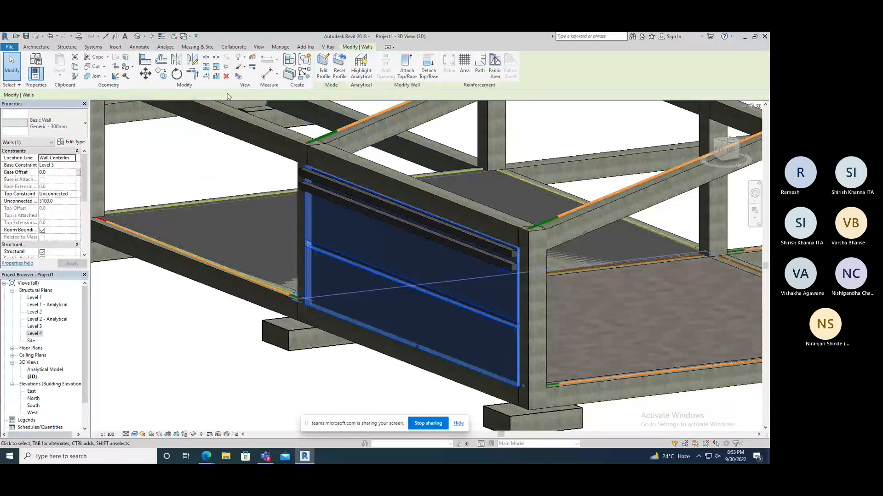
pyautogui.click(67, 48)
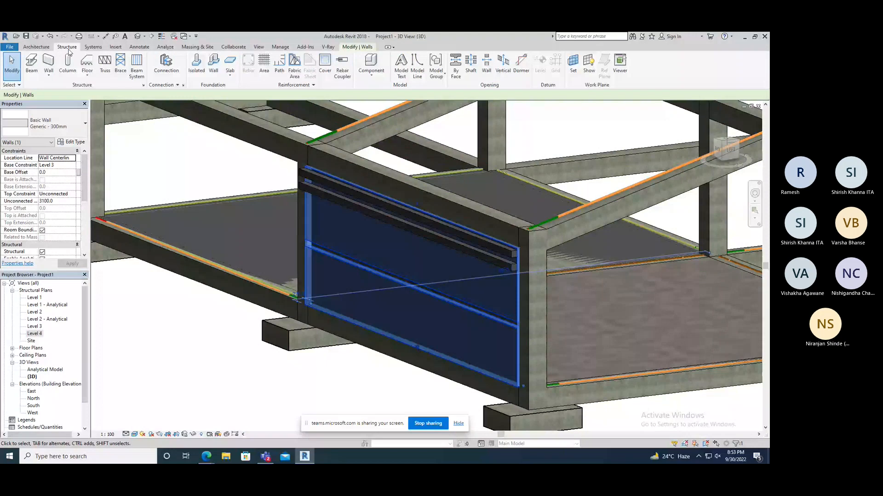
pyautogui.click(487, 65)
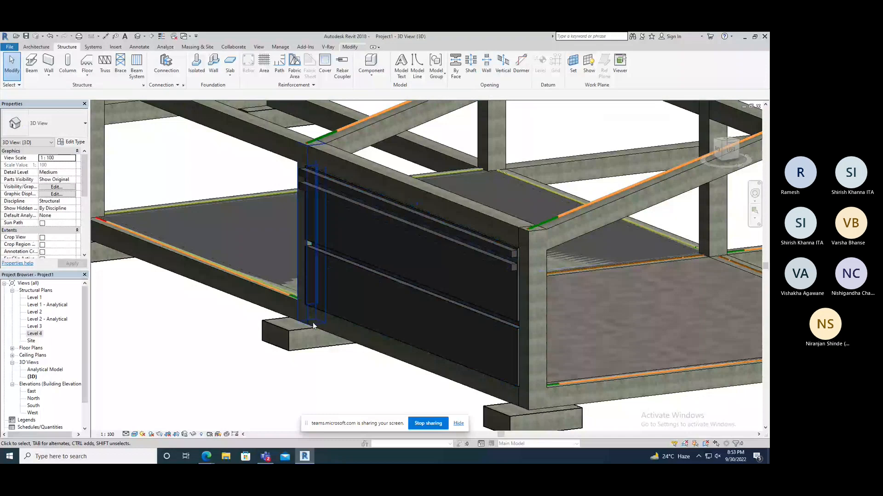
pyautogui.click(312, 322)
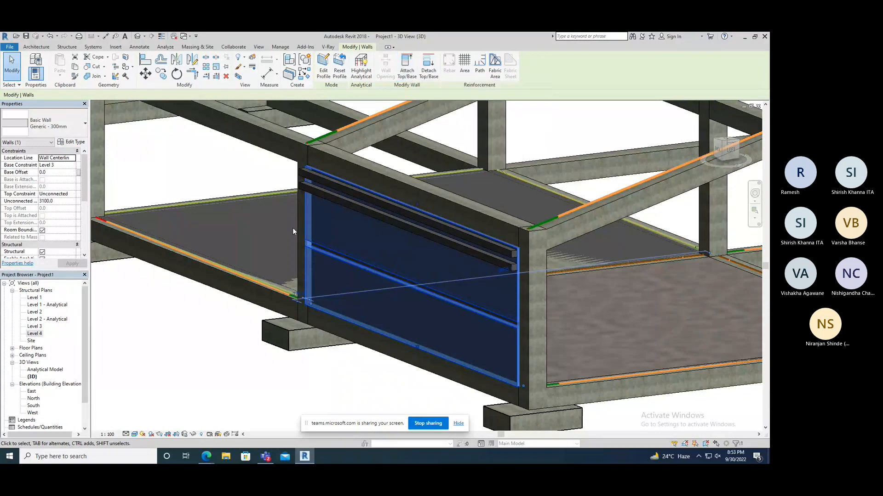
pyautogui.scroll(-4, 293, 228)
pyautogui.click(252, 307)
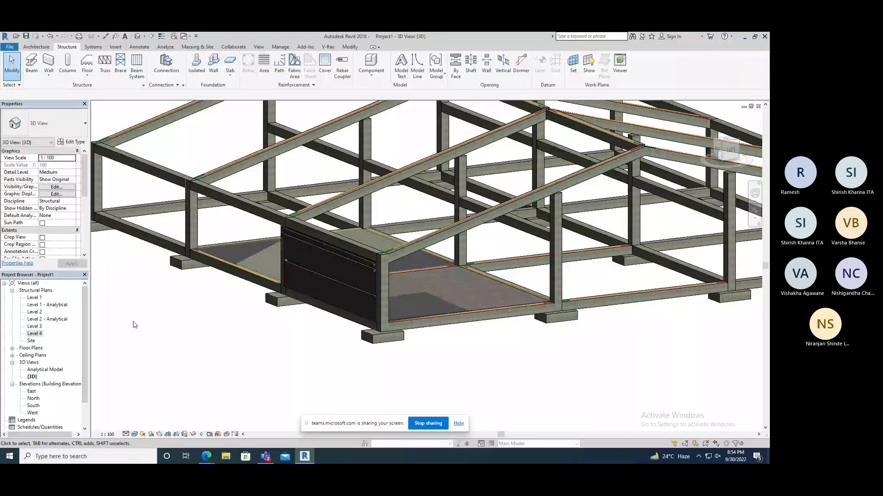
# - In the Level 3 structural plan, draw a Generic - 200mm structural wall with a height of 3000 along grid 1 from grid 2 to grid 6
pyautogui.doubleClick(35, 327)
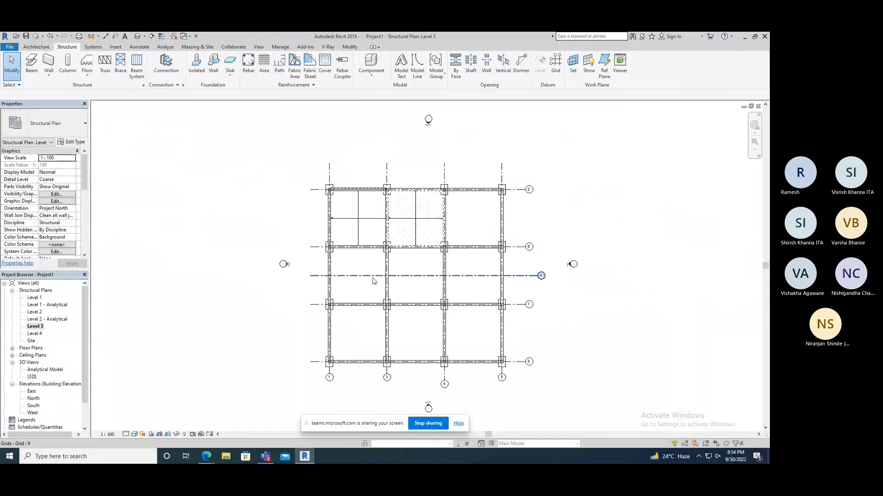
pyautogui.scroll(3, 367, 205)
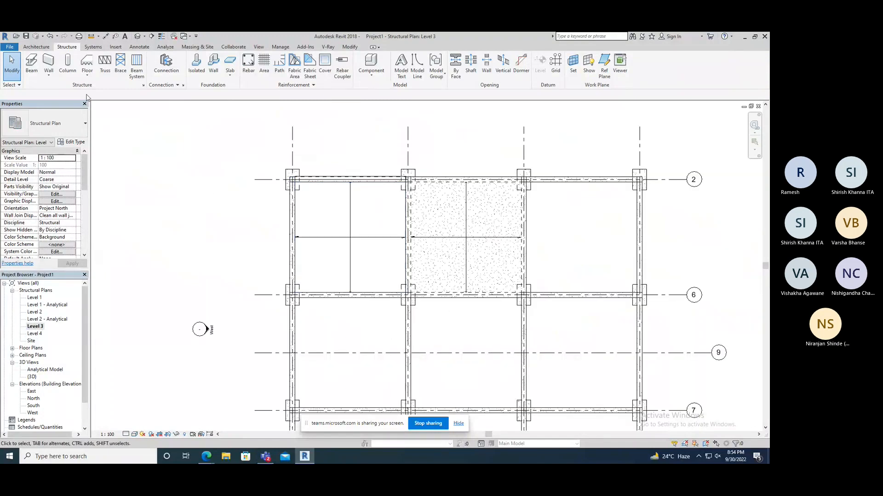
pyautogui.click(49, 64)
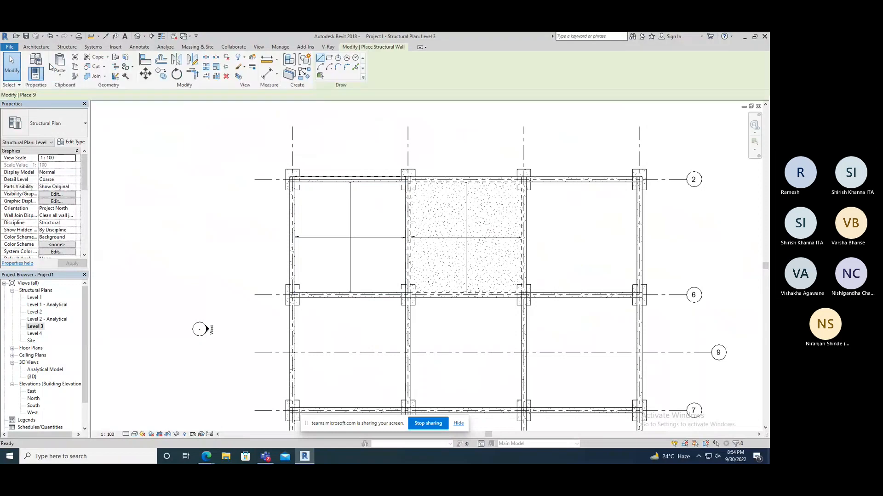
pyautogui.click(96, 95)
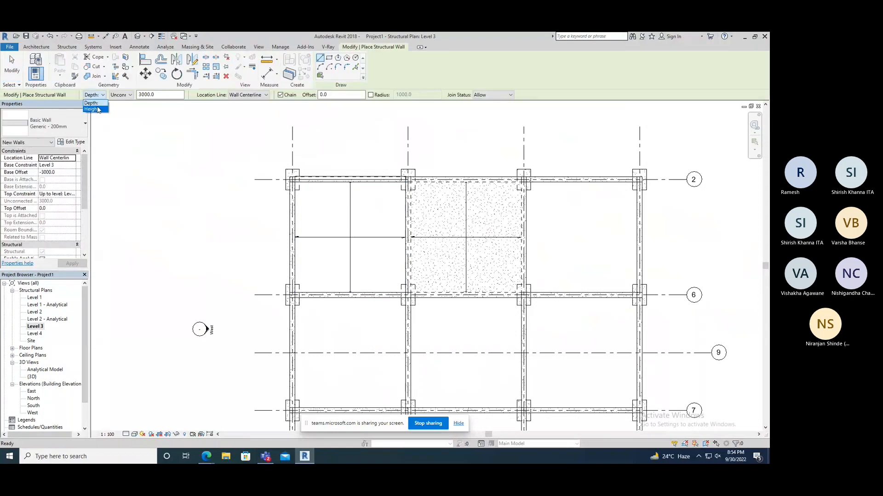
pyautogui.click(100, 108)
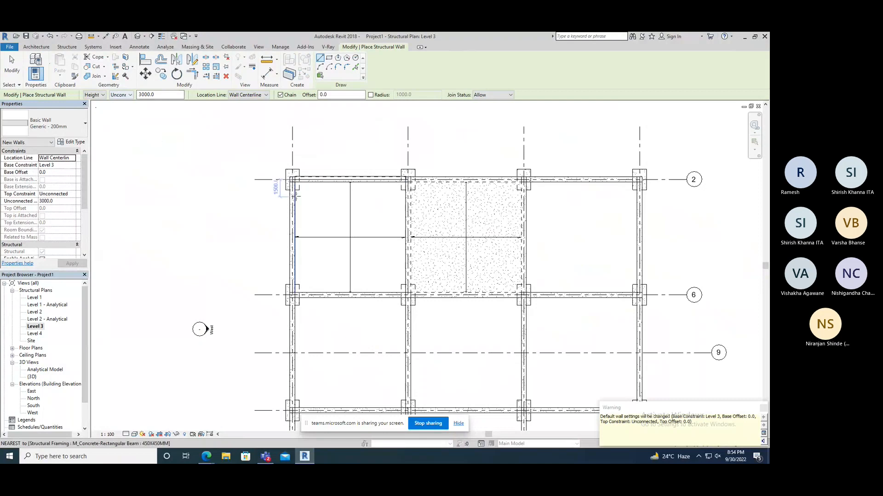
pyautogui.scroll(3, 294, 196)
pyautogui.click(288, 171)
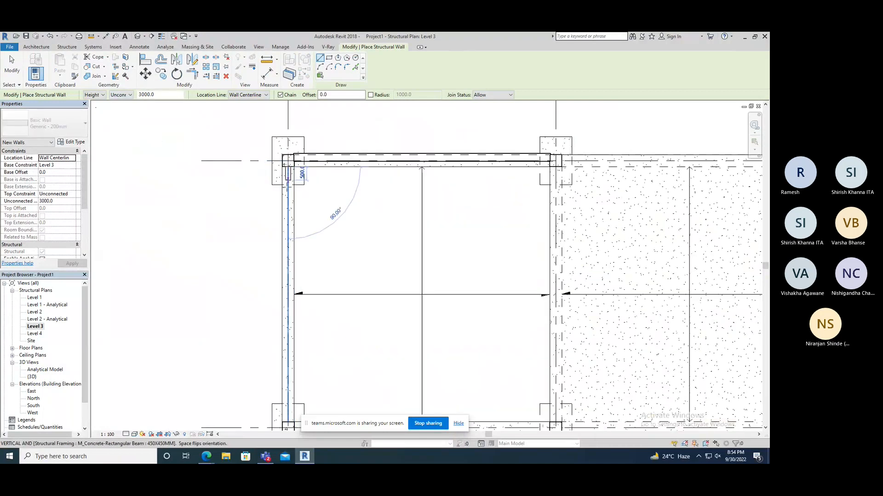
pyautogui.scroll(-1, 288, 184)
pyautogui.click(288, 356)
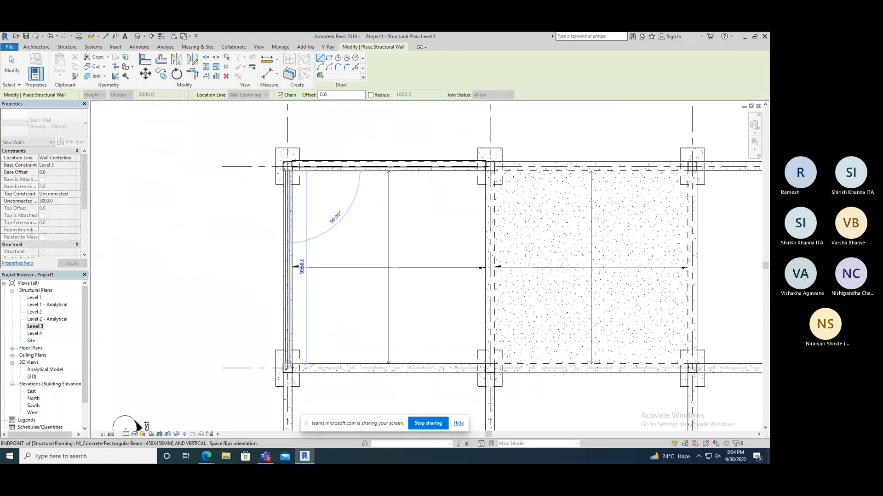
pyautogui.rightClick(178, 224)
pyautogui.click(193, 229)
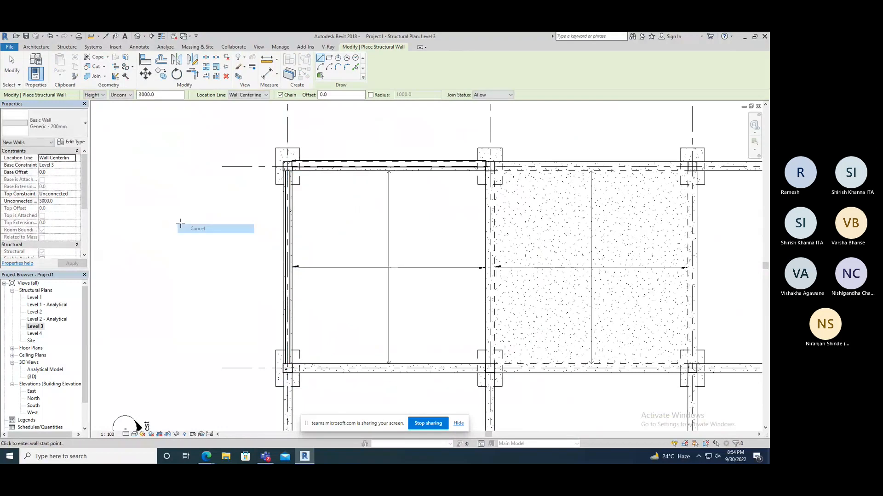
# - Open the 3D view and show the new wall under the sloped beam from the frame's left side
pyautogui.click(138, 37)
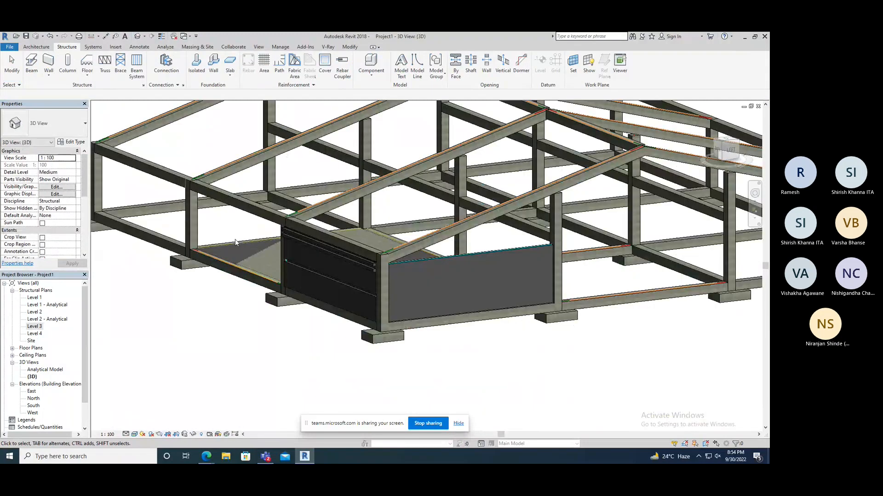
pyautogui.keyDown('shift'); pyautogui.moveTo(235, 240); pyautogui.dragTo(433, 317, button='middle'); pyautogui.keyUp('shift')
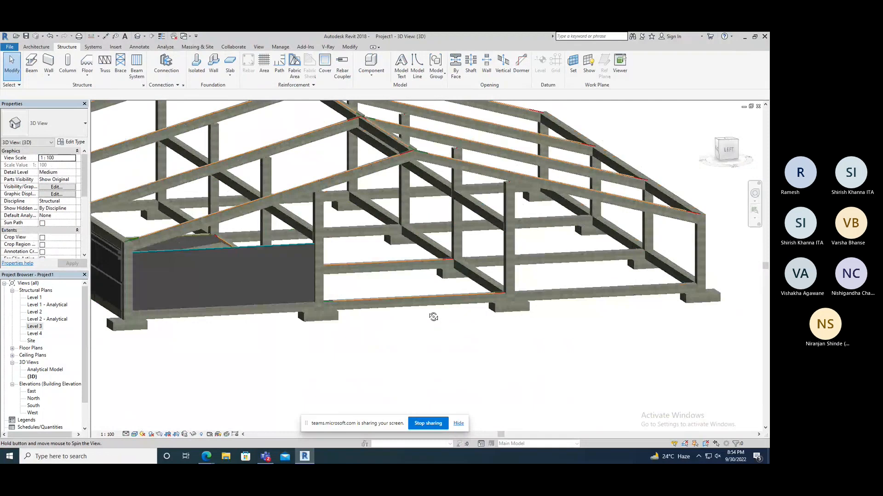
pyautogui.keyDown('shift'); pyautogui.moveTo(433, 317); pyautogui.dragTo(572, 218, button='middle'); pyautogui.keyUp('shift')
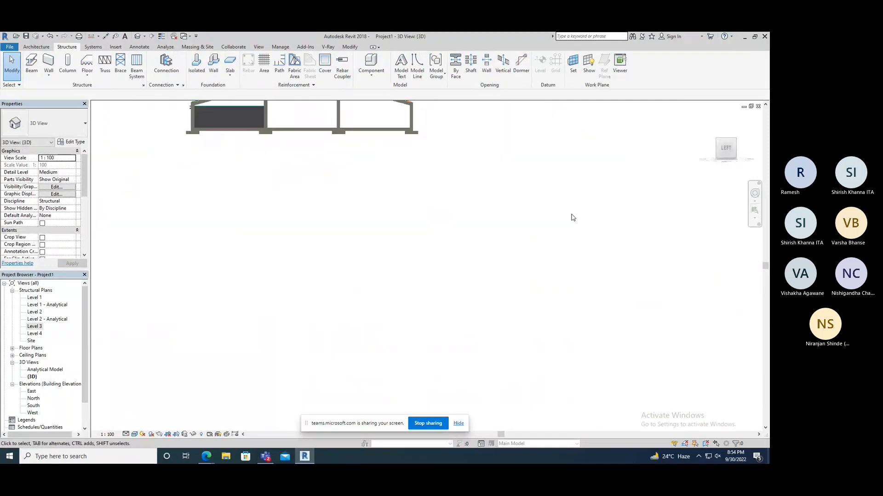
pyautogui.middleClick(572, 215)
pyautogui.middleClick(571, 215)
pyautogui.scroll(1, 385, 269)
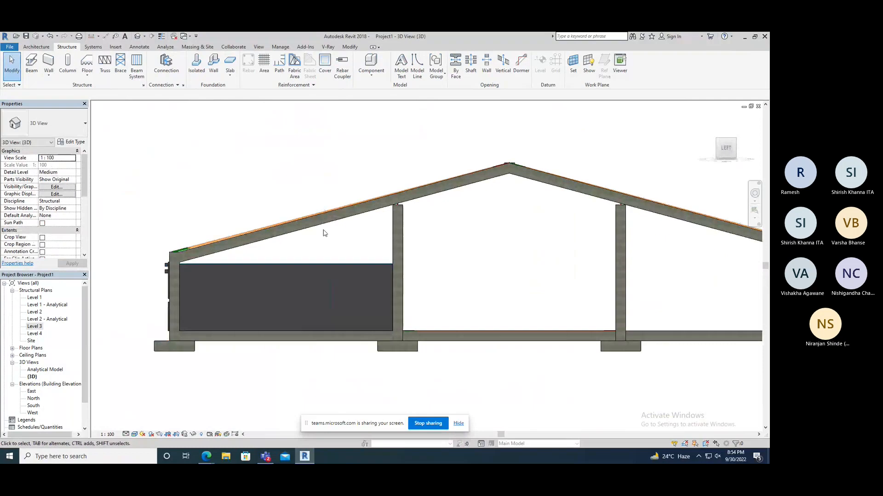
pyautogui.click(328, 261)
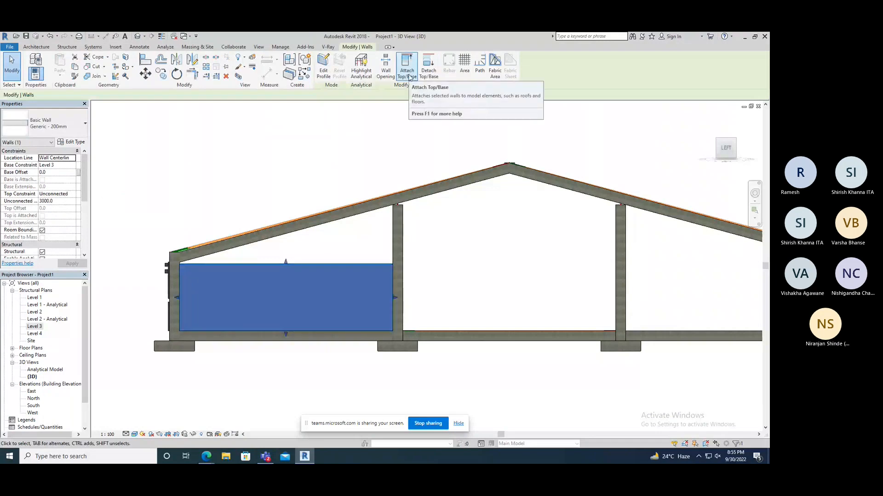
pyautogui.click(407, 69)
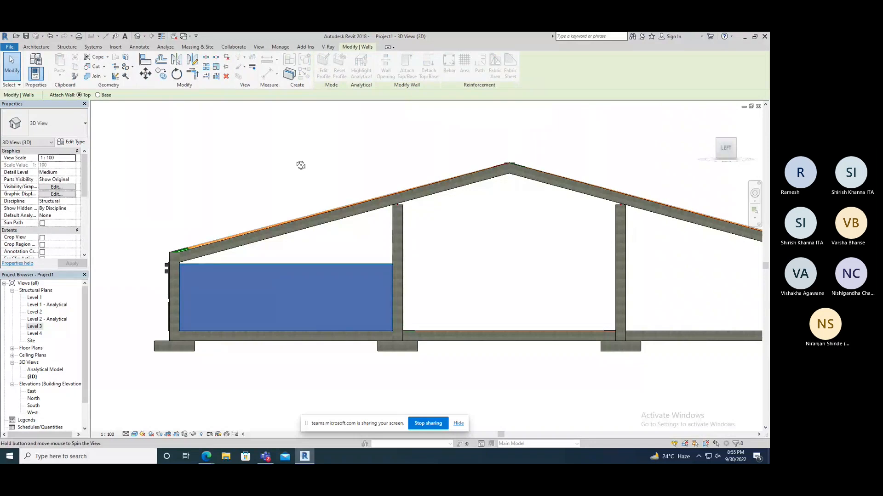
pyautogui.keyDown('shift'); pyautogui.moveTo(301, 166); pyautogui.dragTo(411, 314, button='middle'); pyautogui.keyUp('shift')
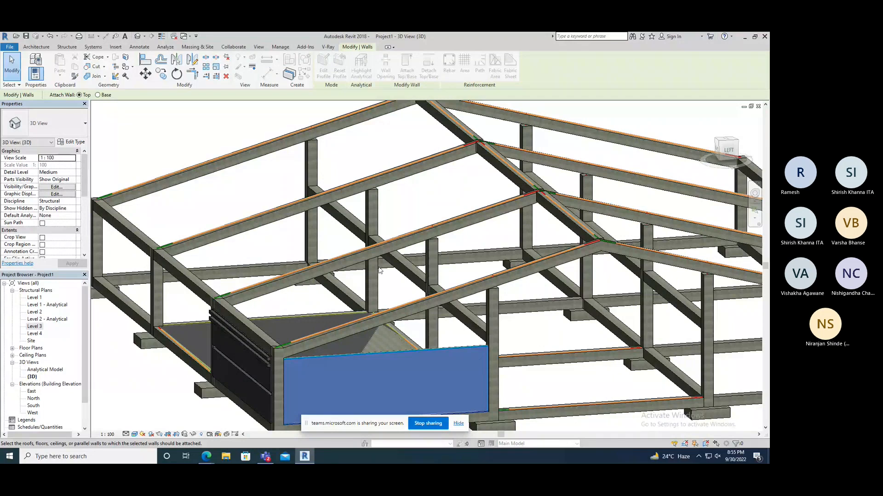
pyautogui.scroll(-3, 380, 271)
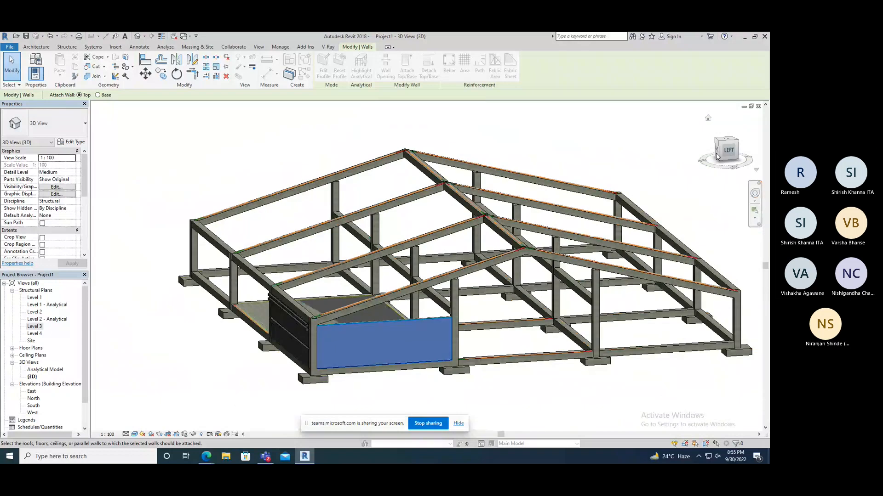
pyautogui.click(716, 157)
pyautogui.scroll(5, 386, 273)
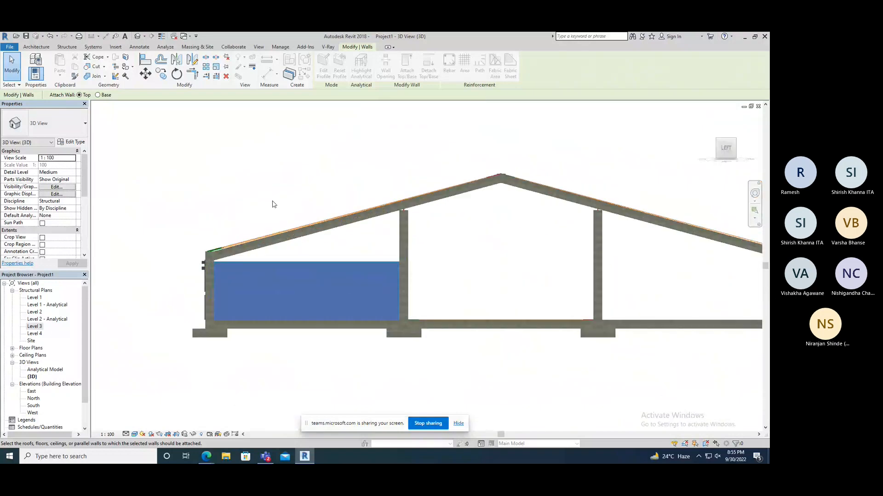
pyautogui.press('Escape')
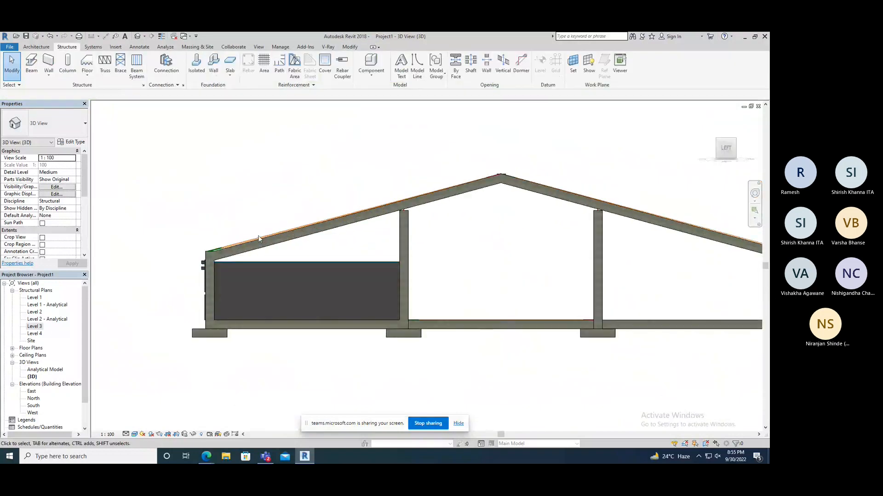
# - Edit the profile of the Generic - 200mm wall under the sloped beam and delete its upper edge line
pyautogui.click(264, 265)
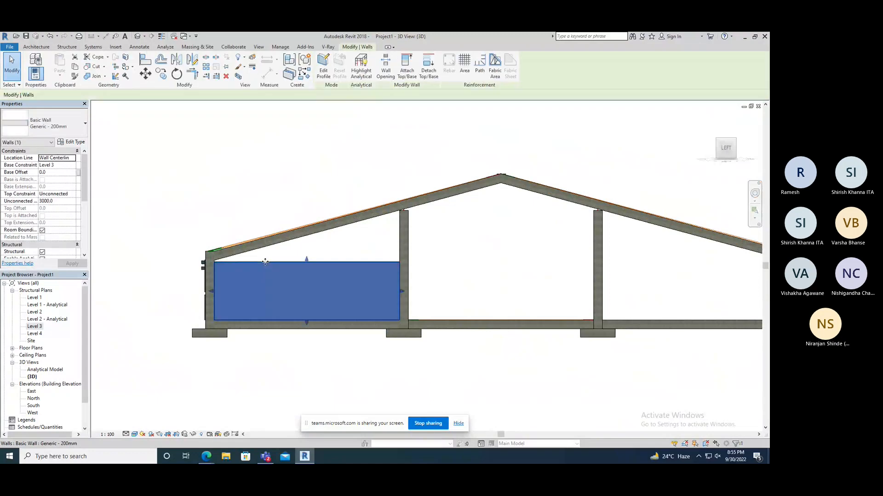
pyautogui.click(327, 67)
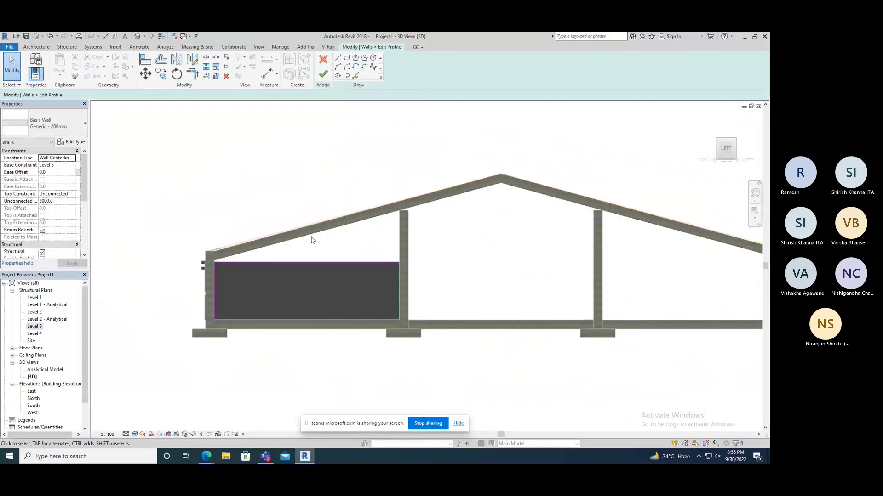
pyautogui.scroll(2, 299, 263)
pyautogui.click(299, 262)
pyautogui.press('Escape')
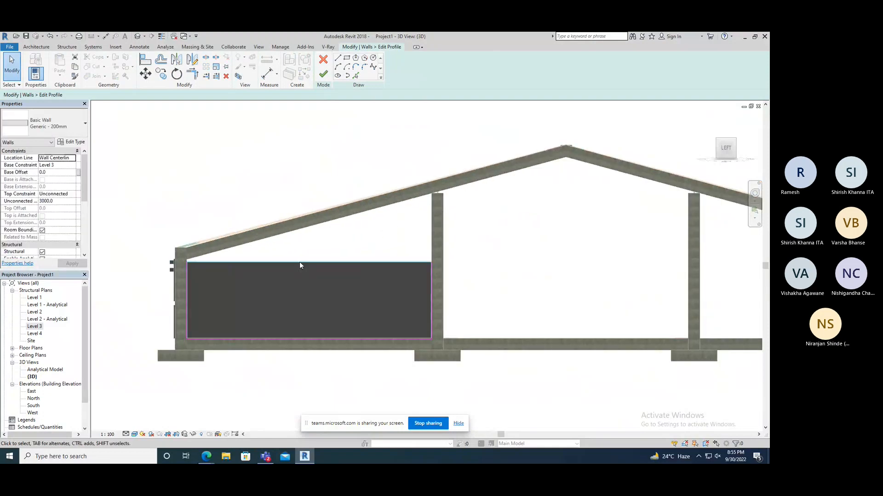
# - Draw profile lines up to the sloped beam's underside, along it to the adjacent column and down to the wall's edge, and finish the profile edit
pyautogui.click(339, 58)
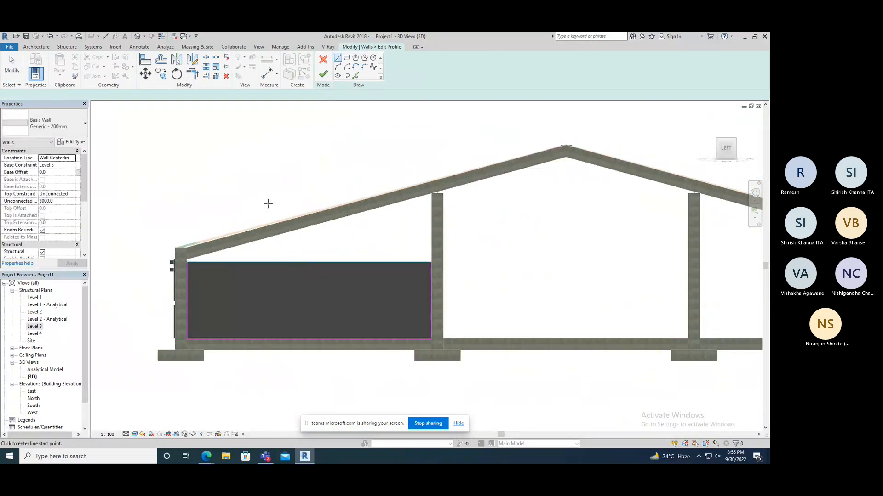
pyautogui.scroll(5, 187, 261)
pyautogui.click(187, 261)
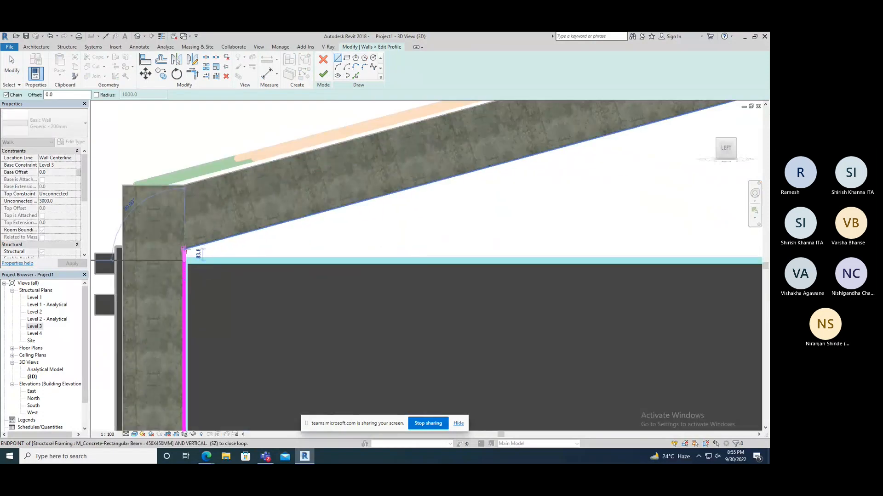
pyautogui.click(186, 248)
pyautogui.scroll(-4, 186, 249)
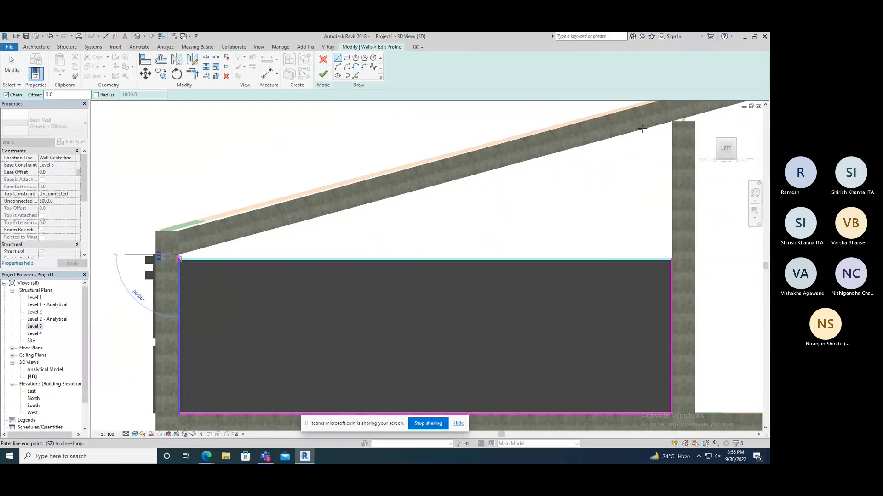
pyautogui.scroll(-3, 642, 128)
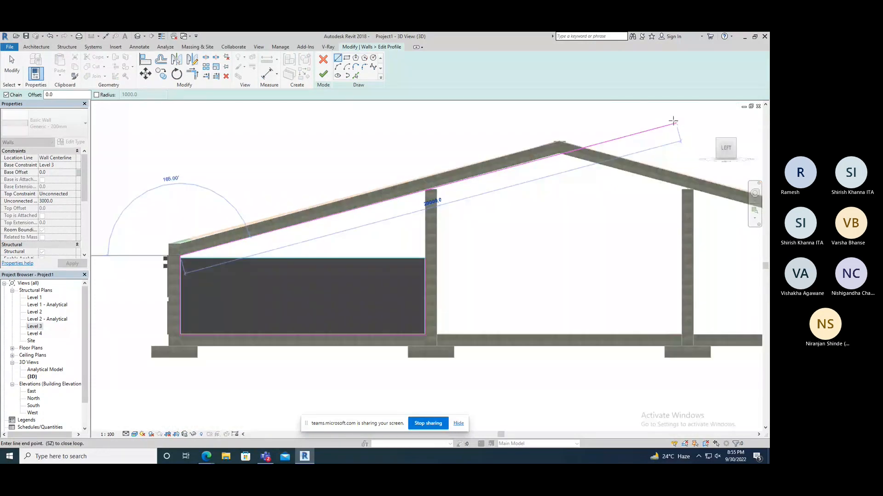
pyautogui.scroll(3, 417, 186)
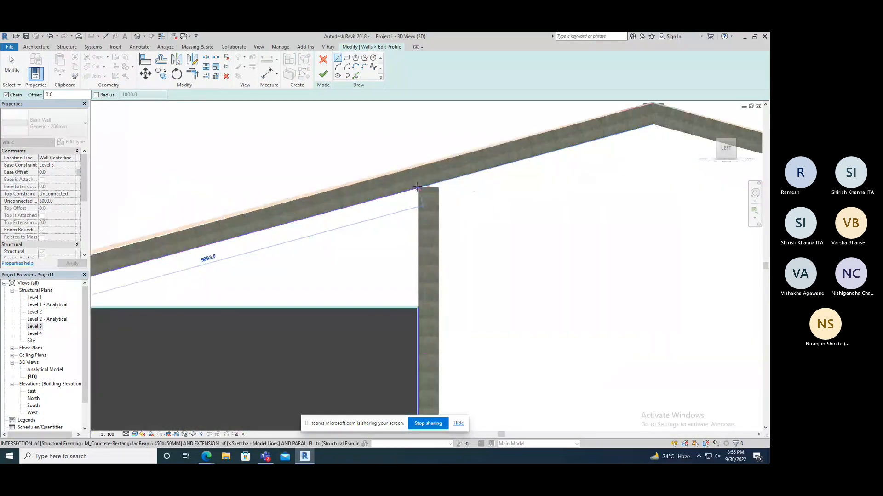
pyautogui.click(417, 186)
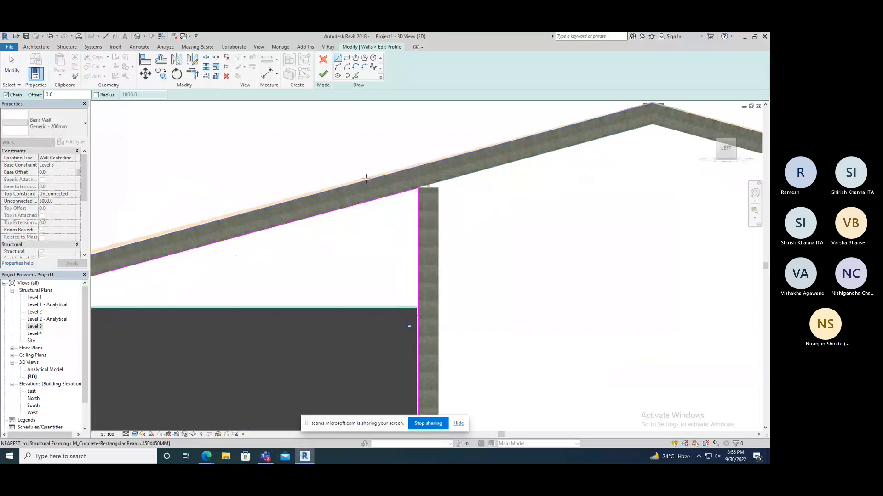
pyautogui.scroll(-4, 363, 158)
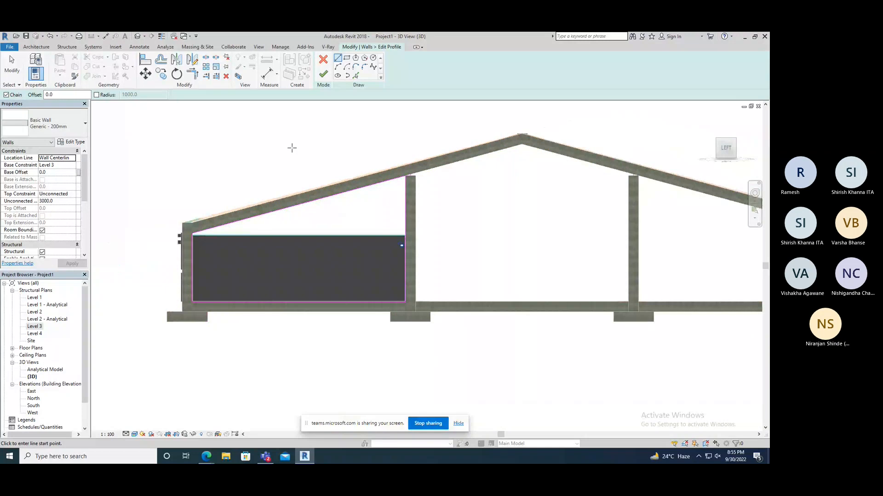
pyautogui.click(323, 79)
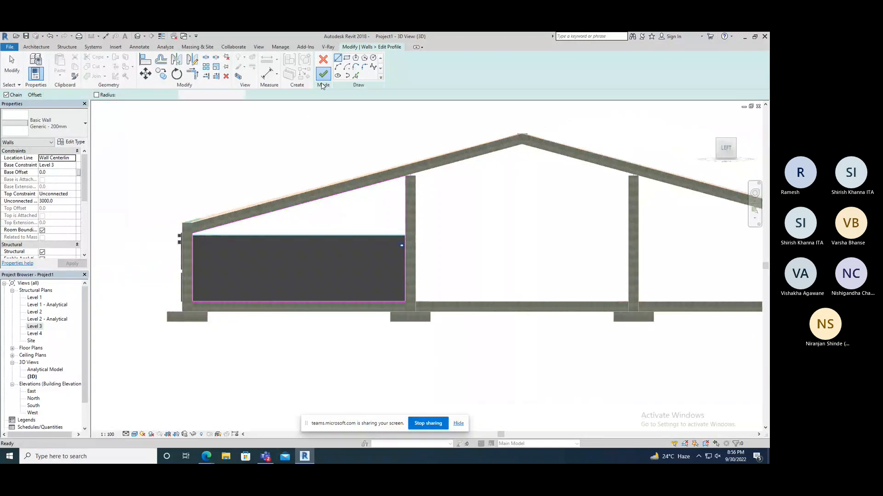
pyautogui.click(298, 148)
# - Examine the sloped-top wall and its junctions with the sloped beam and adjacent column from several angles
pyautogui.scroll(-2, 250, 154)
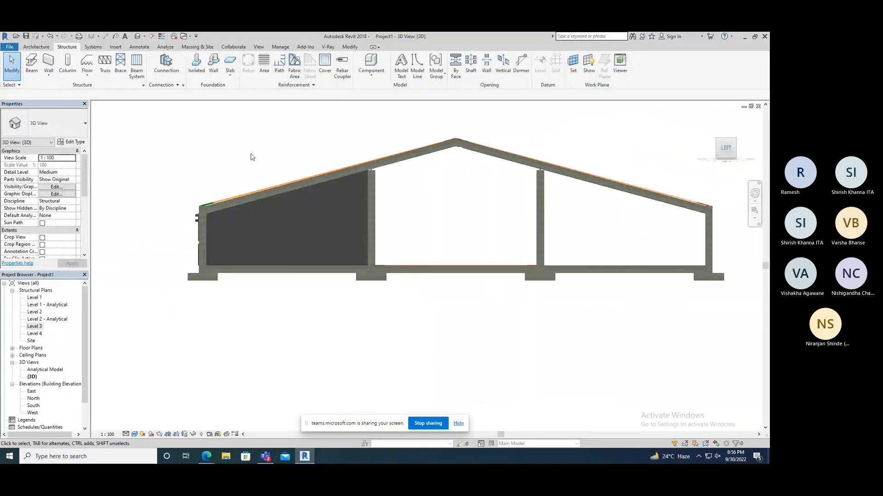
pyautogui.keyDown('shift'); pyautogui.moveTo(250, 158); pyautogui.dragTo(238, 193, button='middle'); pyautogui.keyUp('shift')
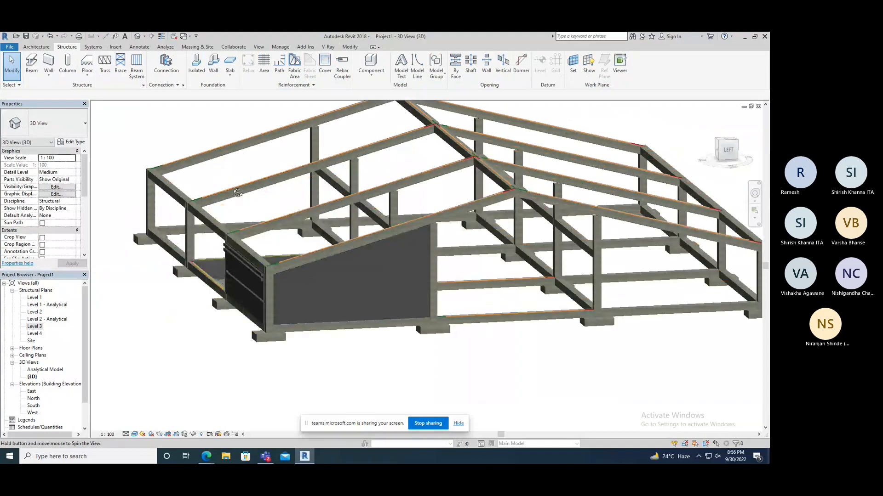
pyautogui.keyDown('shift'); pyautogui.moveTo(238, 192); pyautogui.dragTo(249, 191, button='middle'); pyautogui.keyUp('shift')
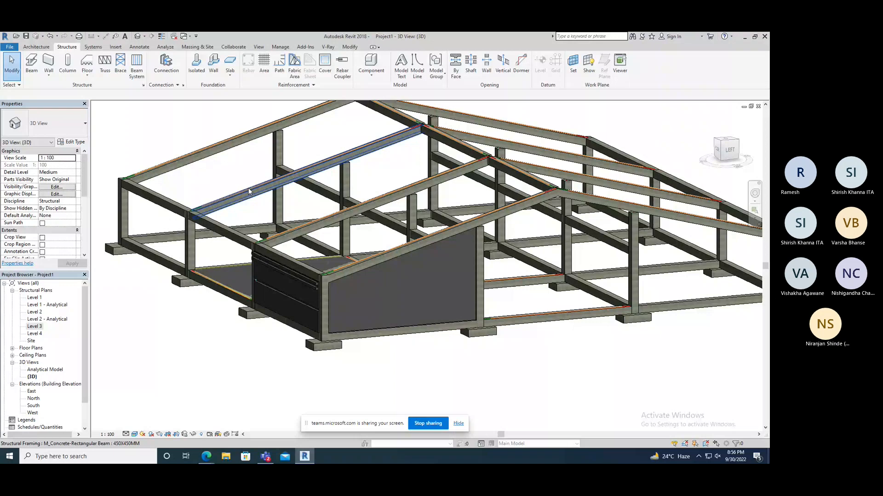
pyautogui.keyDown('shift'); pyautogui.moveTo(249, 191); pyautogui.dragTo(503, 278, button='middle'); pyautogui.keyUp('shift')
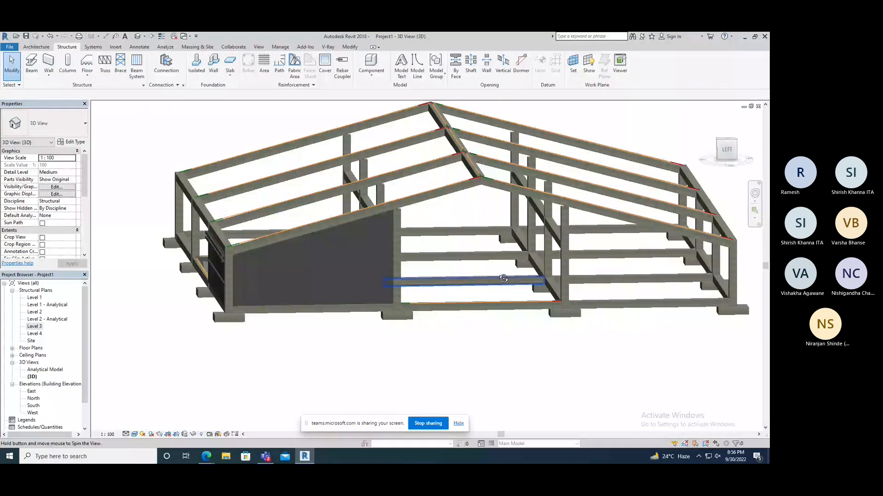
pyautogui.click(730, 158)
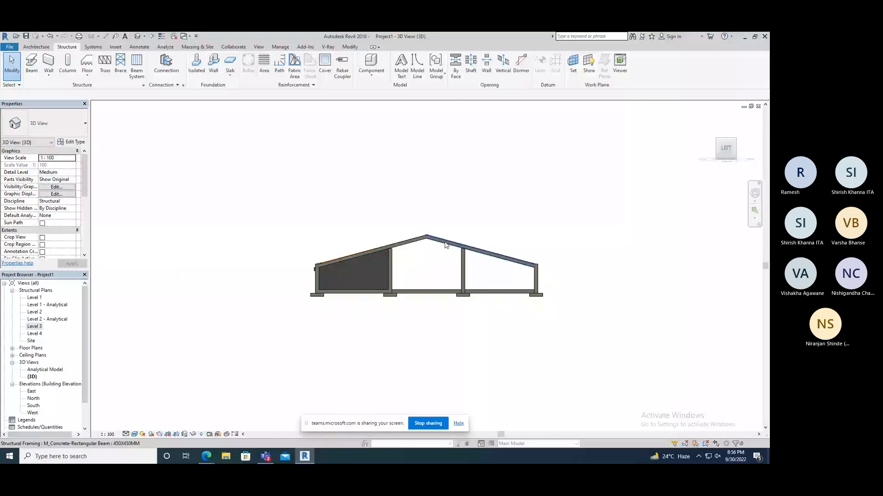
pyautogui.scroll(5, 398, 253)
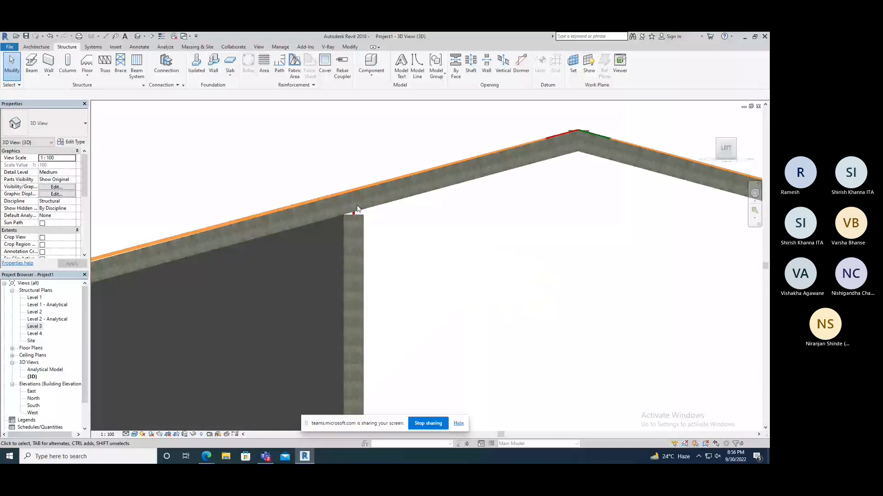
pyautogui.scroll(-2, 358, 209)
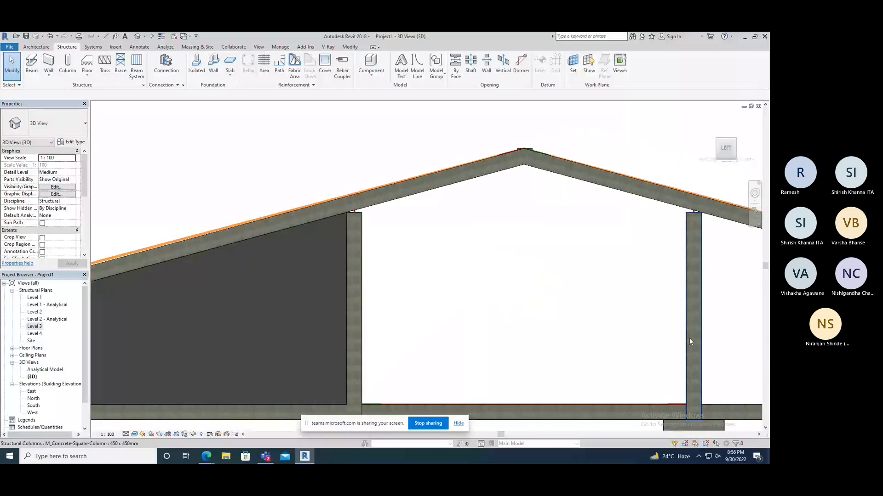
pyautogui.keyDown('shift'); pyautogui.moveTo(388, 406); pyautogui.dragTo(253, 199, button='middle'); pyautogui.keyUp('shift')
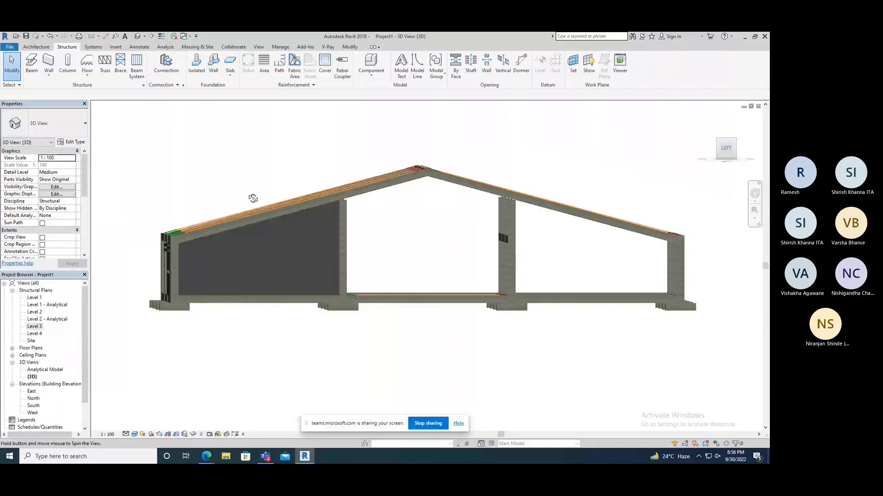
pyautogui.keyDown('shift'); pyautogui.moveTo(253, 199); pyautogui.dragTo(401, 245, button='middle'); pyautogui.keyUp('shift')
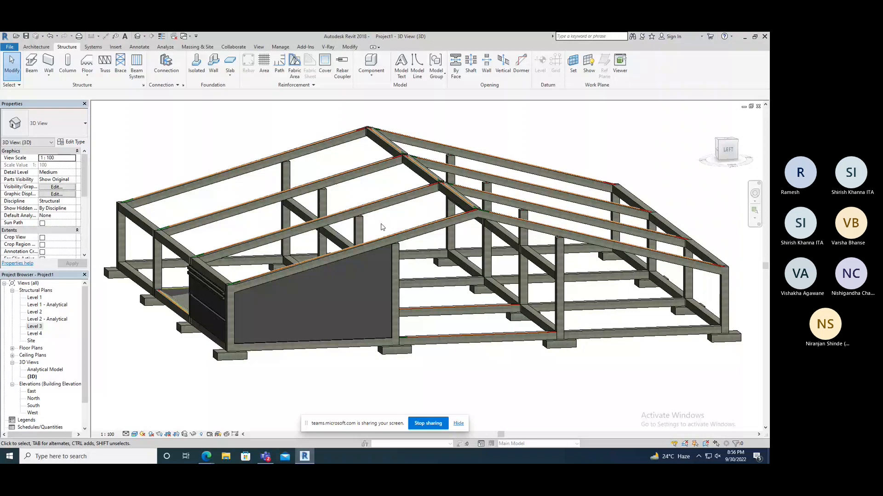
pyautogui.scroll(-1, 381, 226)
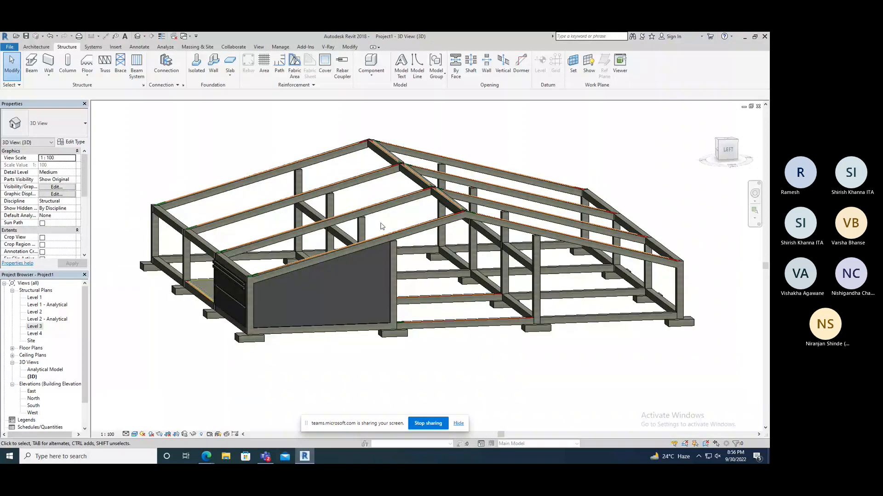
pyautogui.keyDown('shift'); pyautogui.moveTo(380, 227); pyautogui.dragTo(416, 227, button='middle'); pyautogui.keyUp('shift')
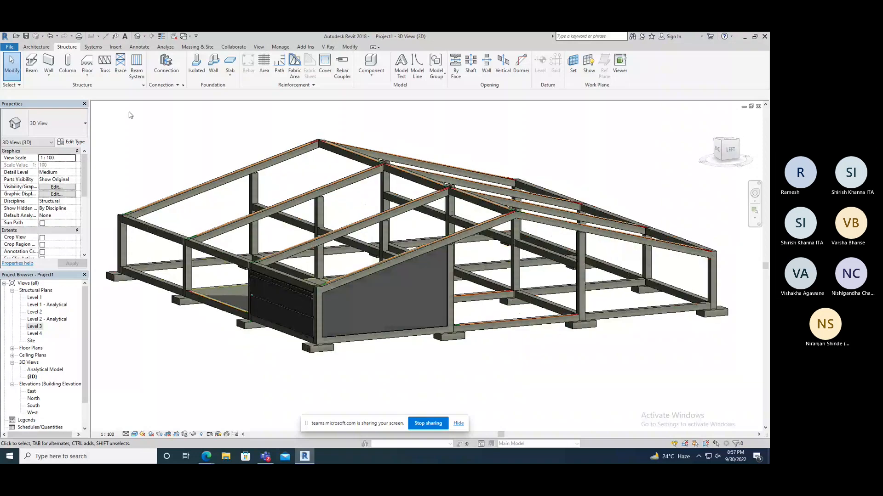
# - Open the Level 1 structural plan and bring the far side of the grid into view
pyautogui.click(87, 74)
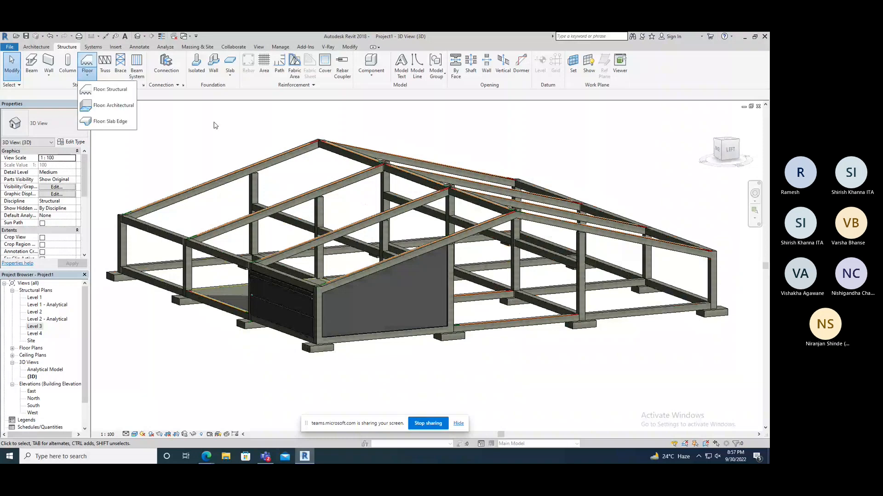
pyautogui.scroll(-2, 328, 162)
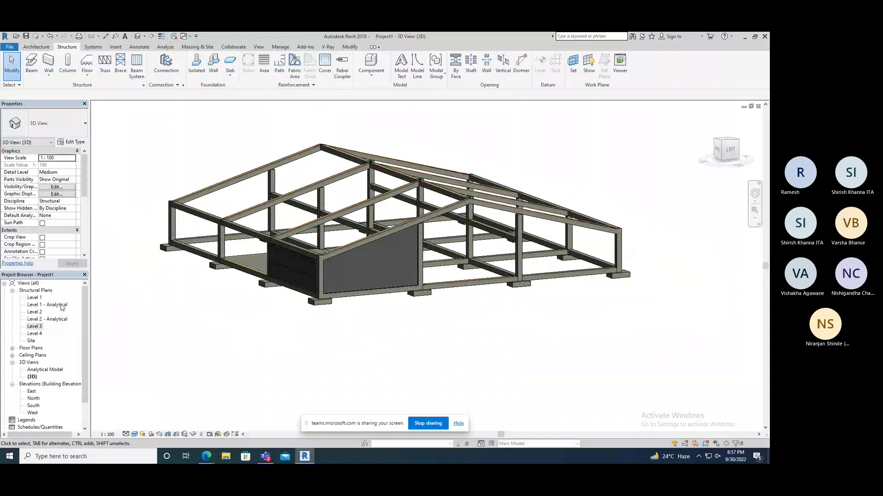
pyautogui.doubleClick(35, 297)
pyautogui.moveTo(549, 247); pyautogui.dragTo(311, 285, button='middle')
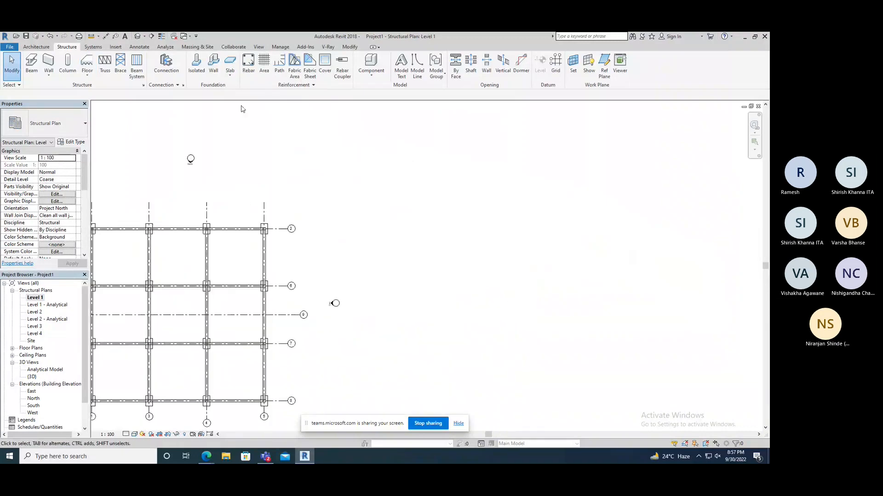
# - Create a rectangular 150mm Foundation Slab about 16000 mm wide on Level 1, in the empty area beside the column grid
pyautogui.click(230, 72)
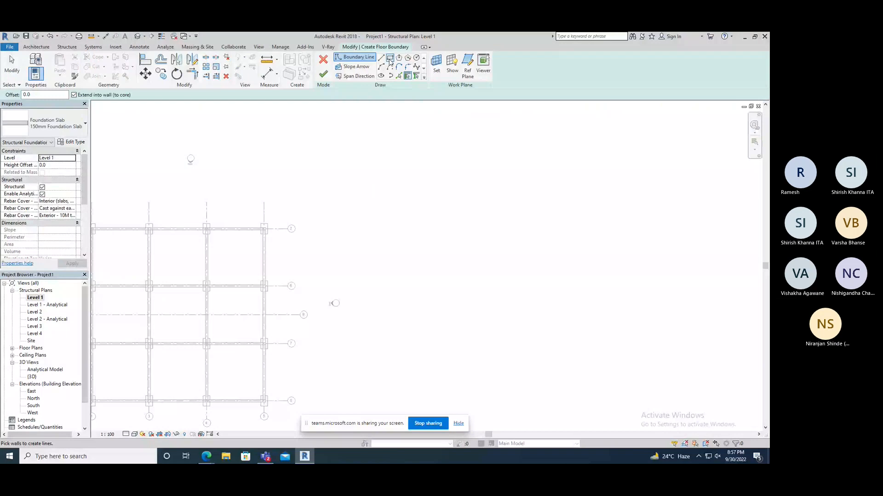
pyautogui.click(390, 58)
pyautogui.click(363, 177)
pyautogui.click(454, 264)
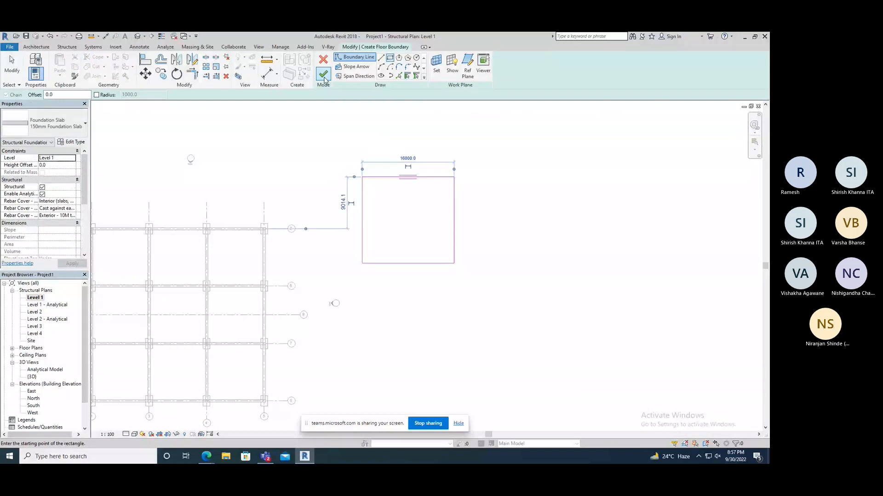
pyautogui.click(323, 75)
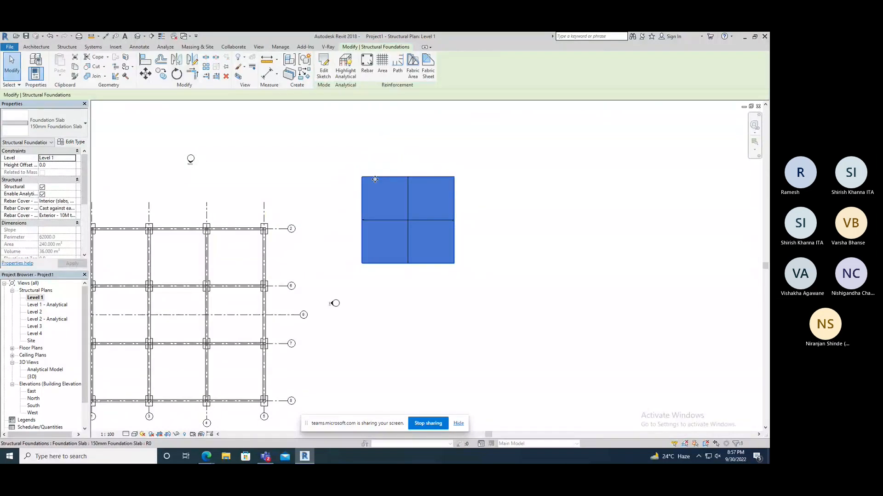
pyautogui.click(362, 166)
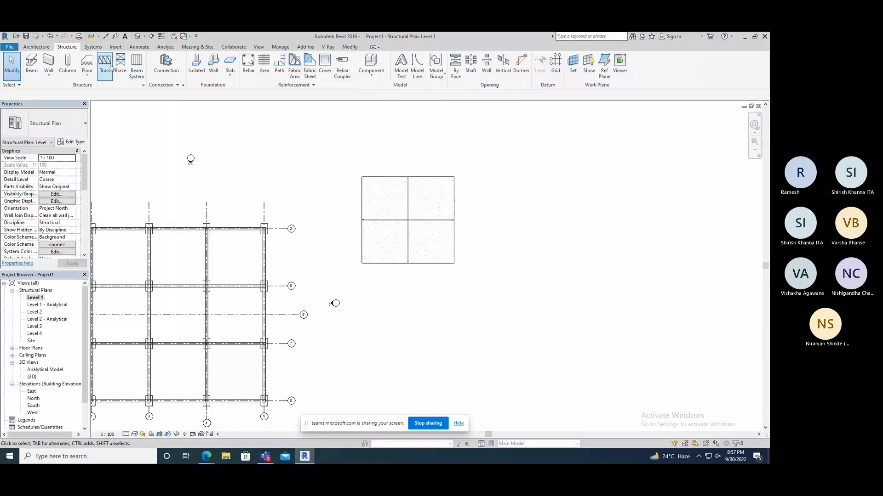
# - Add floor slab edges along two opposite sides of the new foundation slab, the ones running parallel to the vertical grid lines
pyautogui.click(230, 73)
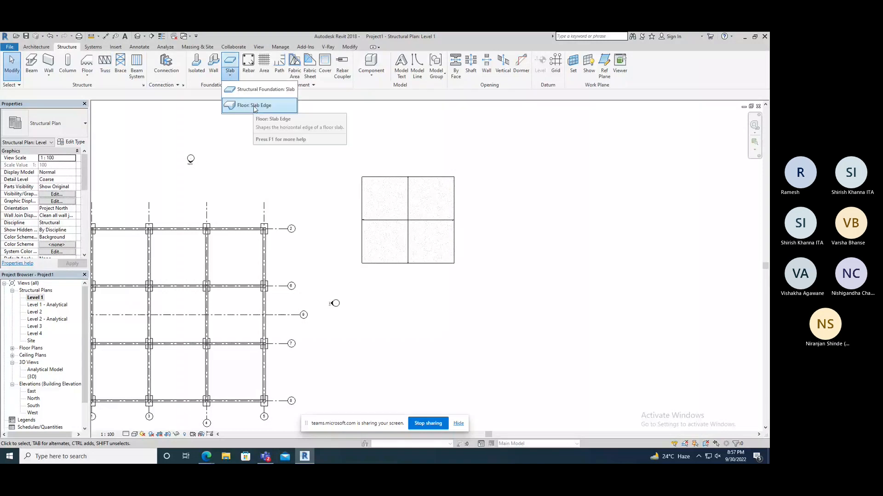
pyautogui.click(254, 106)
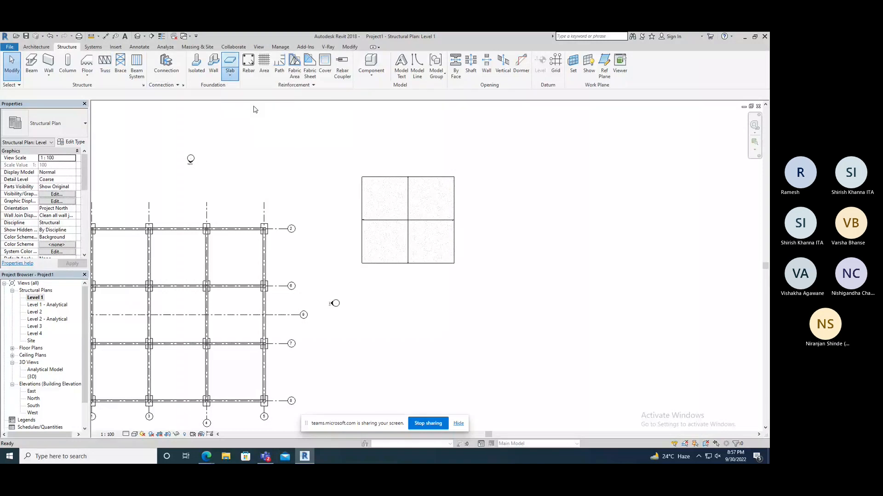
pyautogui.click(363, 198)
pyautogui.click(454, 206)
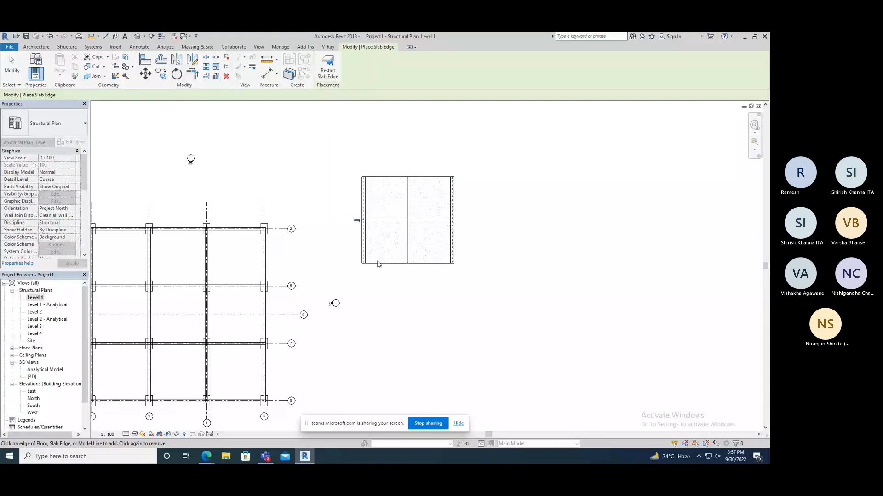
pyautogui.rightClick(264, 142)
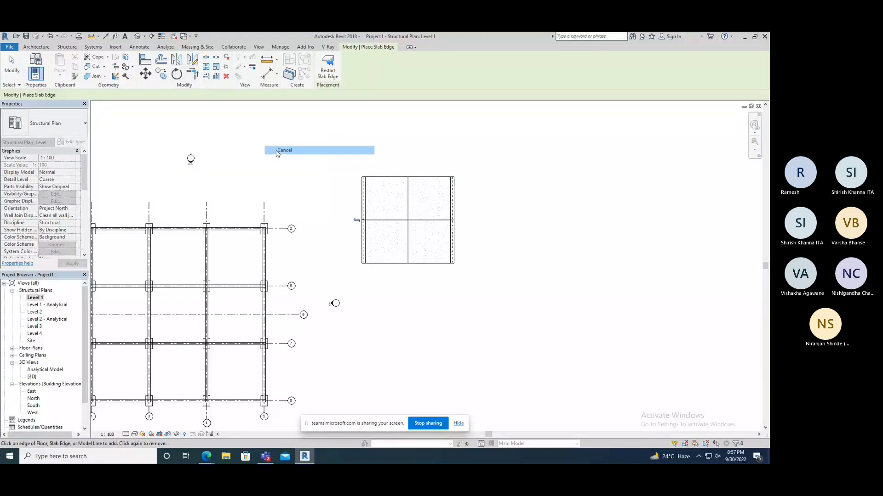
pyautogui.click(281, 147)
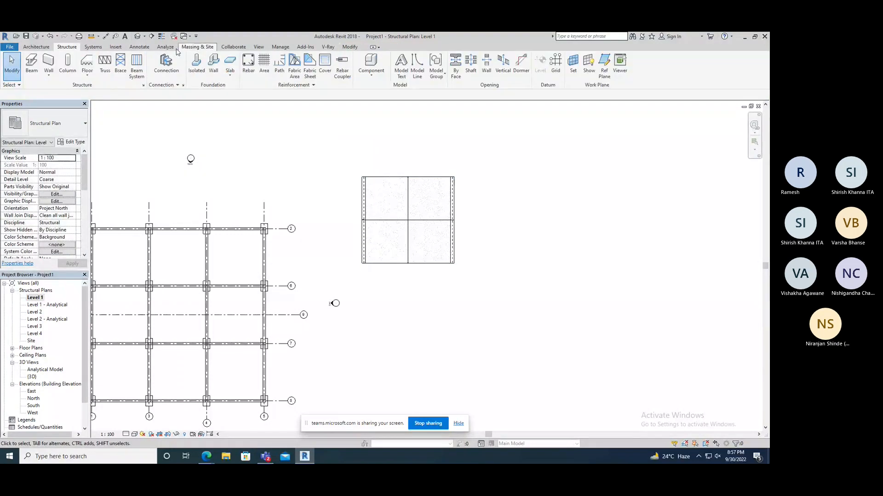
# - Examine the foundation slab and its two thickened slab edges in the 3D view, from above, below and at the corner
pyautogui.click(138, 37)
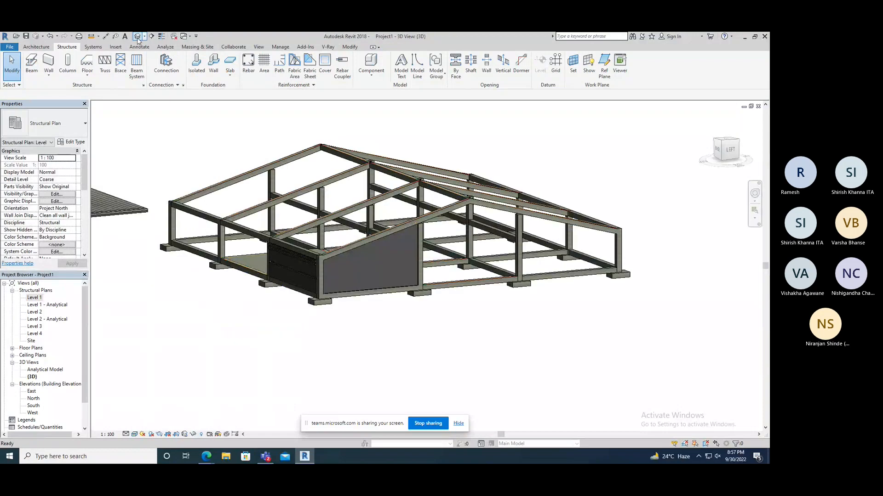
pyautogui.moveTo(138, 221); pyautogui.dragTo(377, 261, button='middle')
pyautogui.scroll(3, 255, 273)
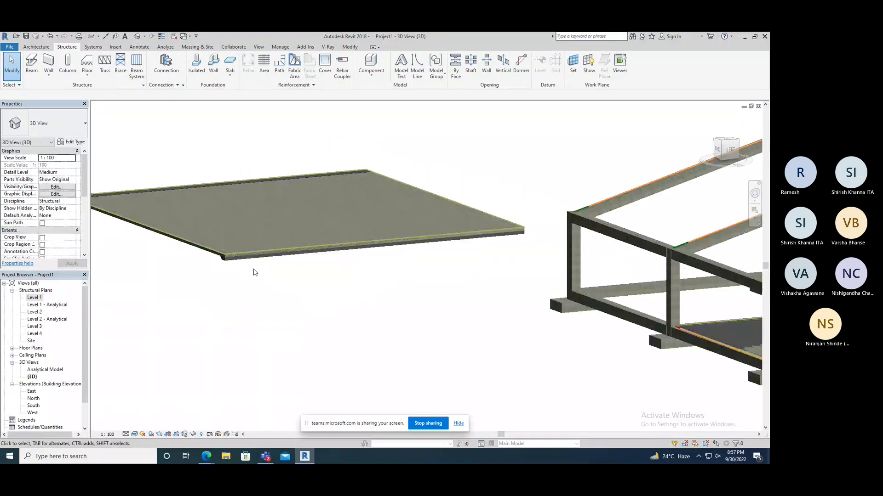
pyautogui.keyDown('shift'); pyautogui.moveTo(255, 273); pyautogui.dragTo(294, 276, button='middle'); pyautogui.keyUp('shift')
pyautogui.moveTo(237, 286); pyautogui.dragTo(377, 262, button='middle')
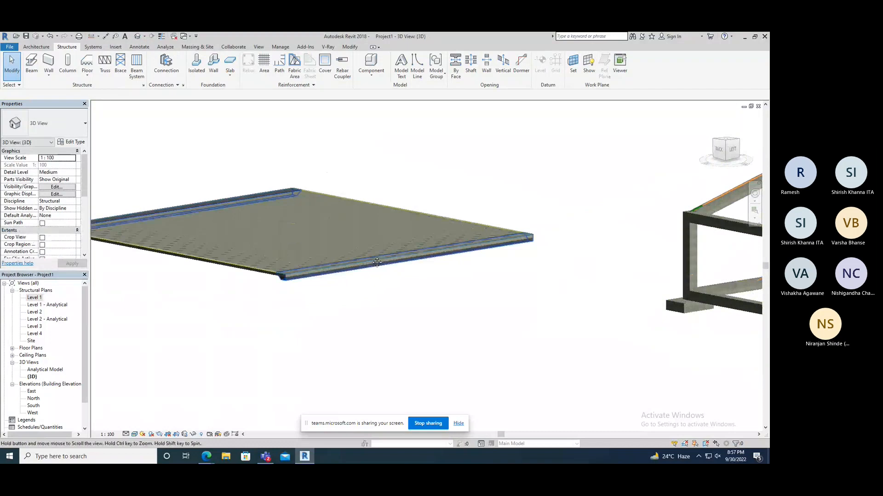
pyautogui.scroll(5, 307, 274)
pyautogui.keyDown('shift'); pyautogui.moveTo(307, 274); pyautogui.dragTo(487, 280, button='middle'); pyautogui.keyUp('shift')
pyautogui.scroll(-3, 361, 261)
pyautogui.moveTo(282, 211); pyautogui.dragTo(549, 257, button='middle')
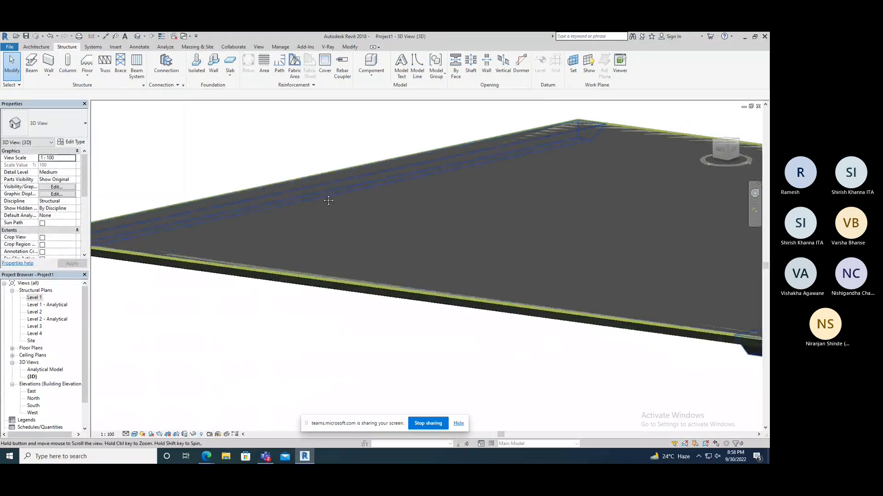
pyautogui.moveTo(327, 197); pyautogui.dragTo(475, 197, button='middle')
pyautogui.scroll(3, 188, 262)
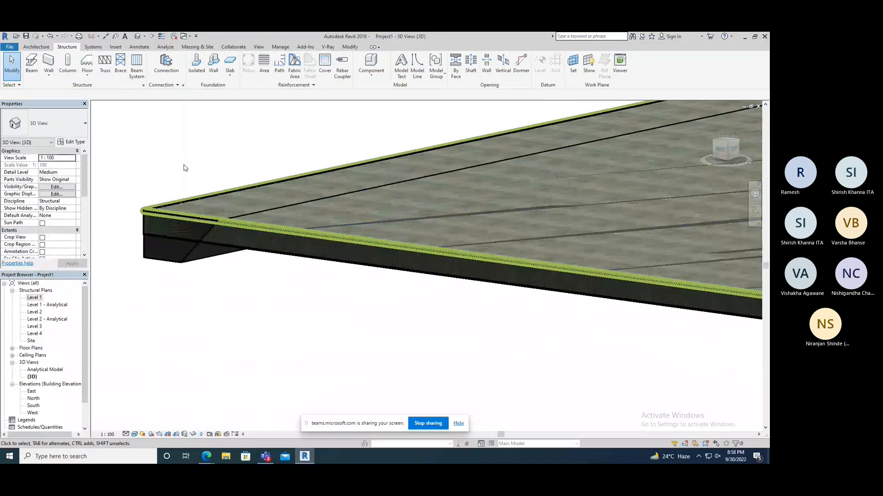
pyautogui.scroll(-5, 185, 167)
pyautogui.keyDown('shift'); pyautogui.moveTo(196, 202); pyautogui.dragTo(339, 317, button='middle'); pyautogui.keyUp('shift')
pyautogui.moveTo(402, 266); pyautogui.dragTo(338, 315, button='middle')
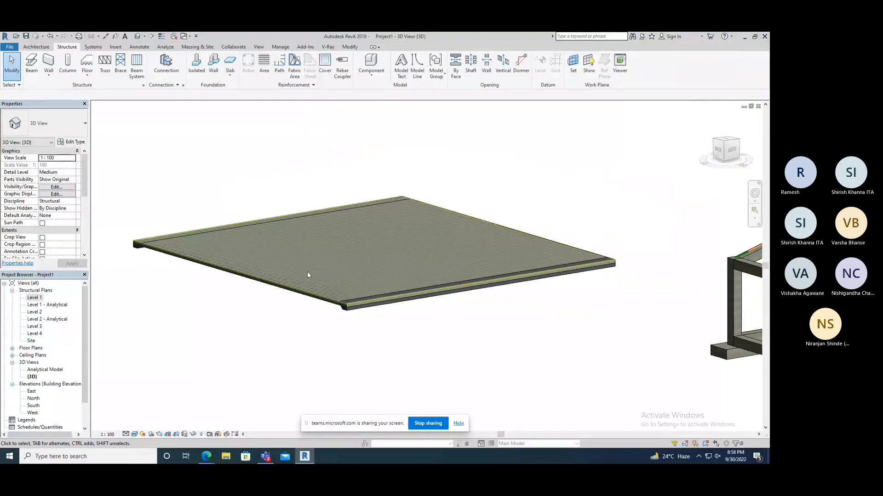
pyautogui.click(87, 73)
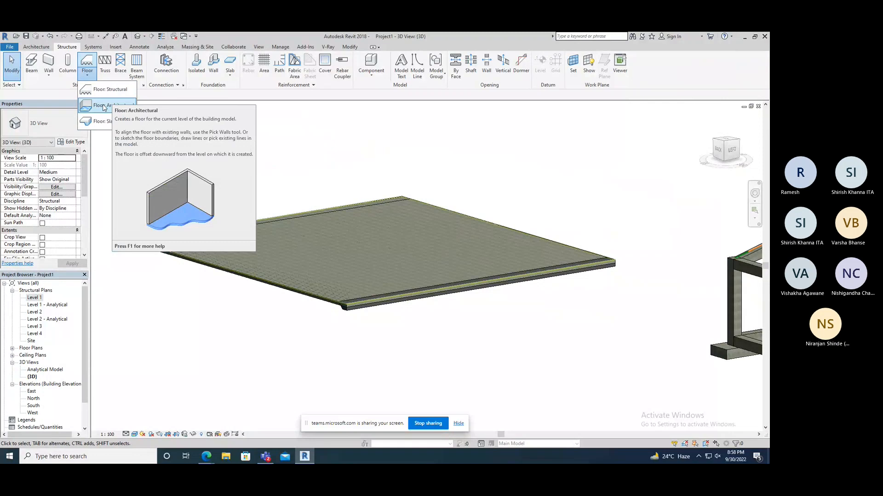
pyautogui.click(39, 48)
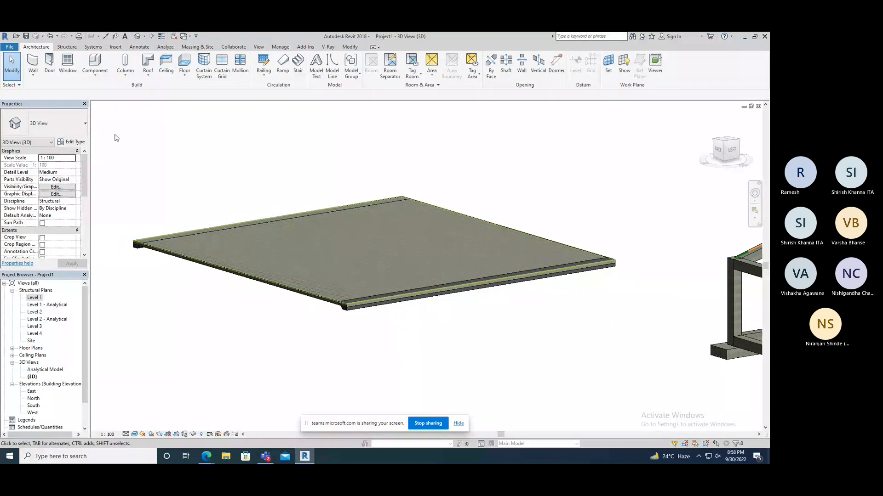
pyautogui.scroll(-1, 95, 85)
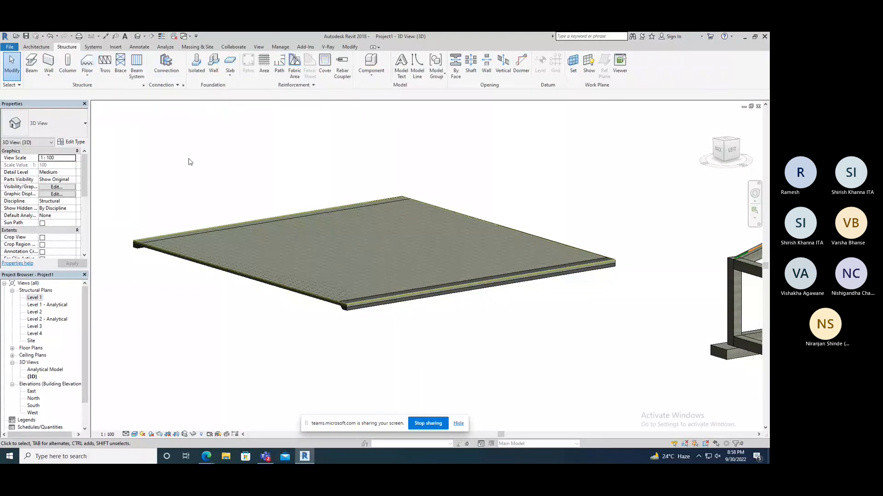
pyautogui.scroll(-1, 236, 177)
pyautogui.keyDown('shift'); pyautogui.moveTo(236, 177); pyautogui.dragTo(292, 206, button='middle'); pyautogui.keyUp('shift')
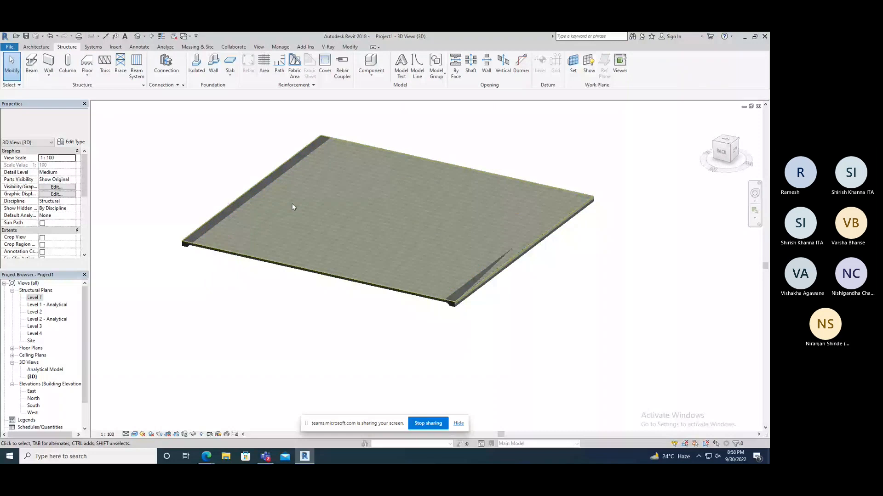
pyautogui.scroll(-2, 293, 207)
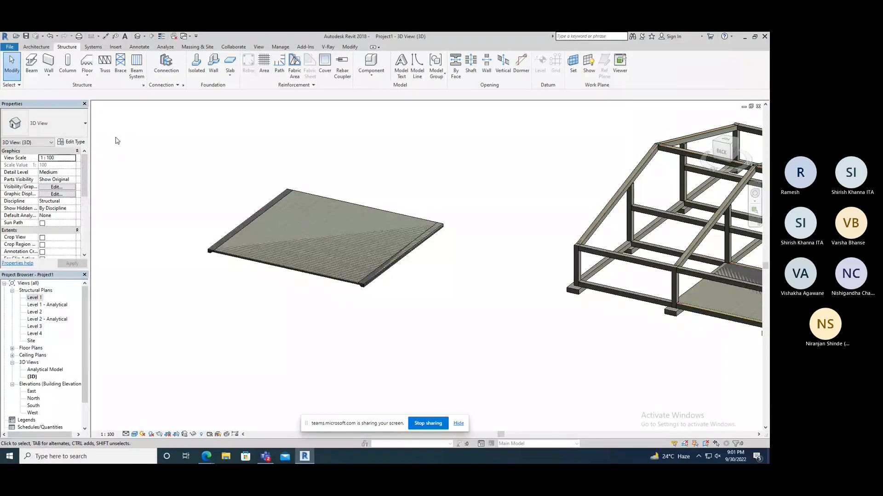
# - Switch to the Edge browser, search Bing for trusses in a new tab and look through the image results
pyautogui.click(206, 457)
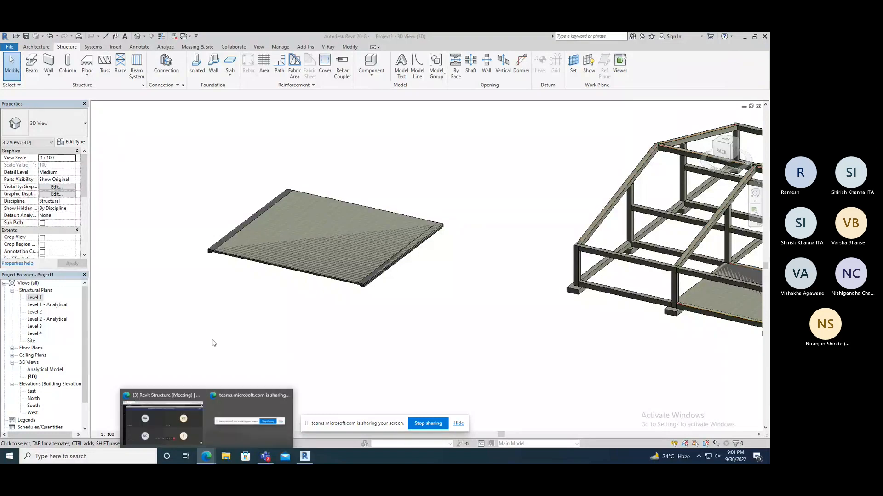
pyautogui.click(163, 420)
pyautogui.hotkey('ctrl', 't')
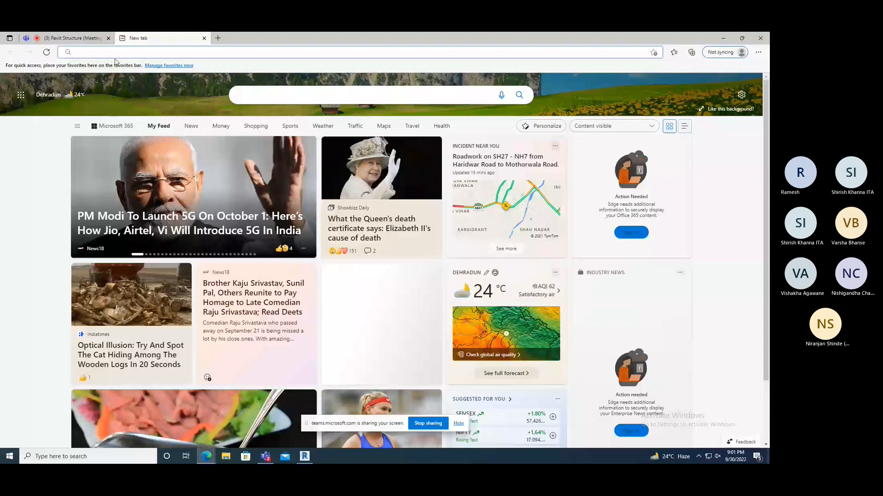
pyautogui.write('TRU')
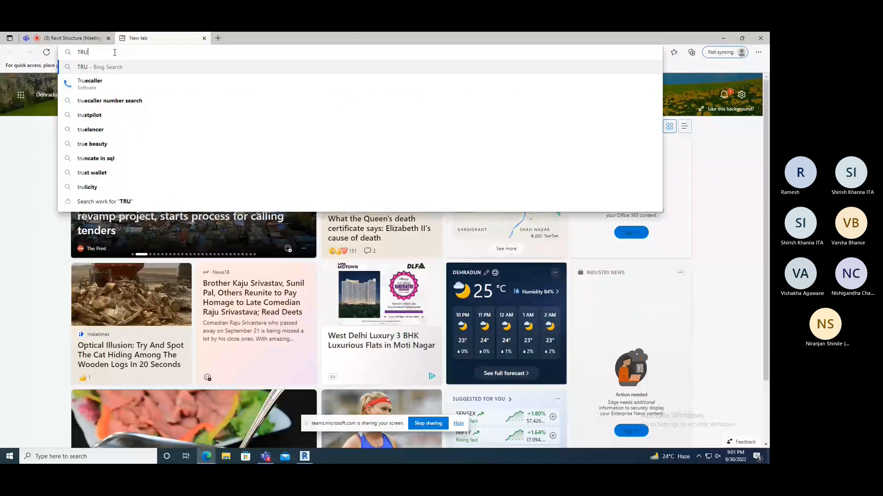
pyautogui.write('SSES')
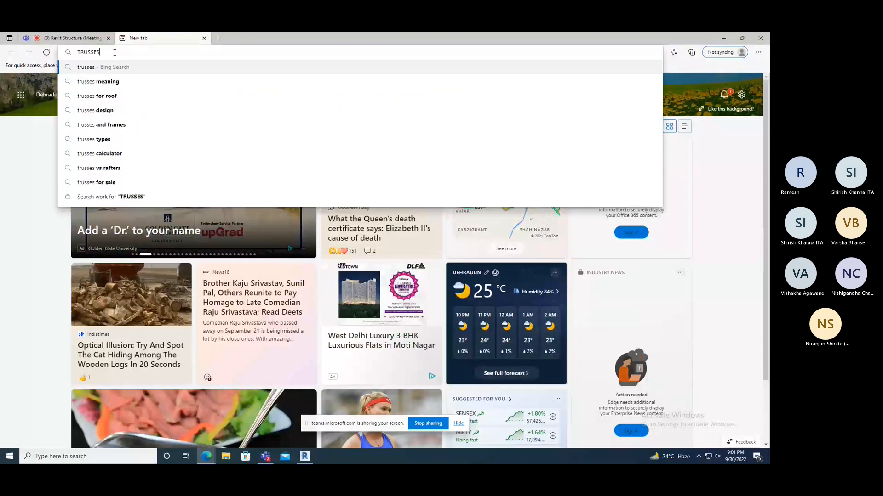
pyautogui.press('Return')
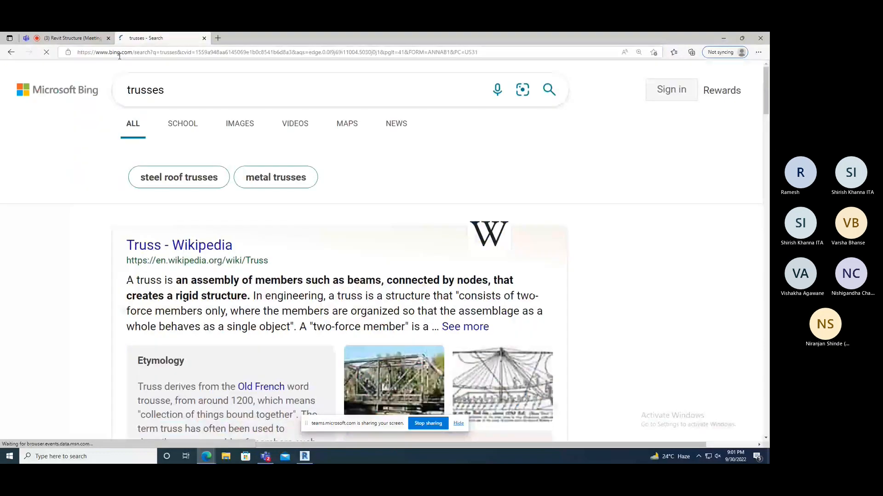
pyautogui.click(244, 137)
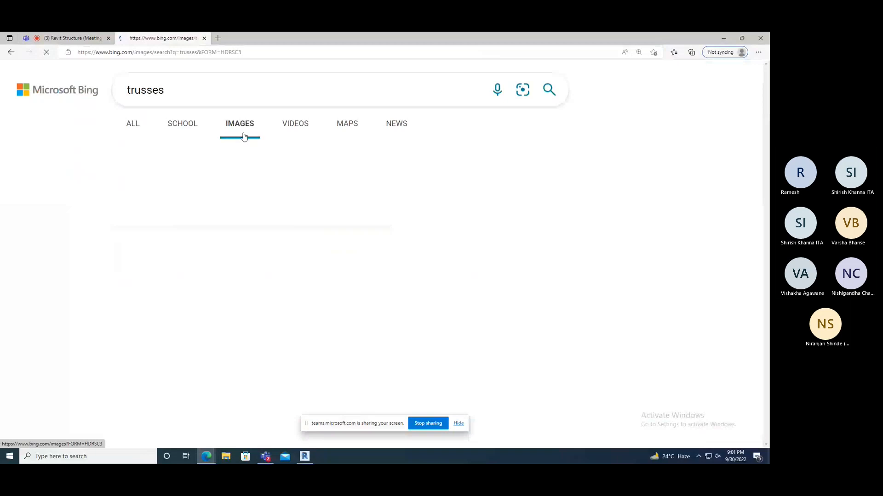
pyautogui.scroll(-3, 269, 285)
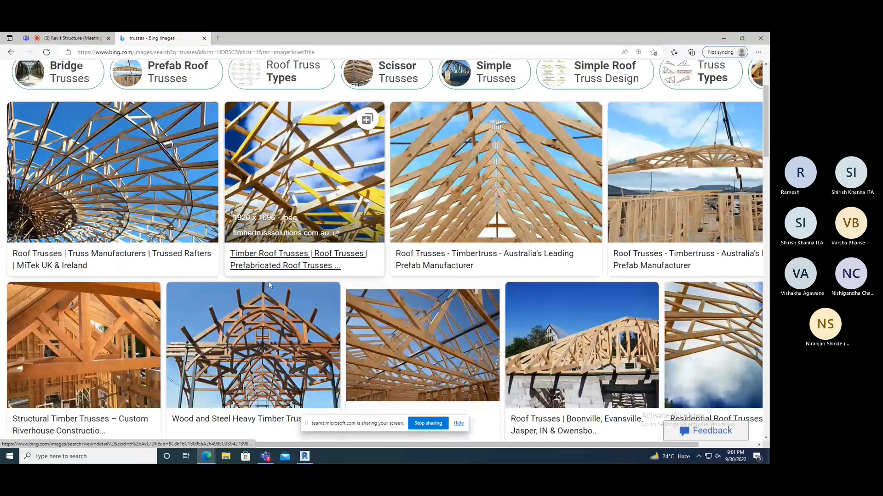
pyautogui.scroll(-3, 268, 281)
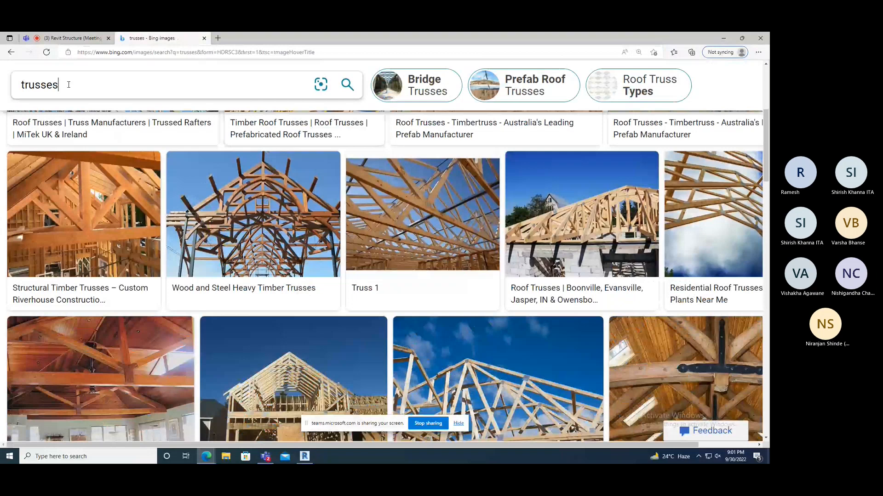
# - Search the images for trusses TYPES and open the MiTek 20/20 truss shapes chart
pyautogui.write('TYPES')
pyautogui.press('Return')
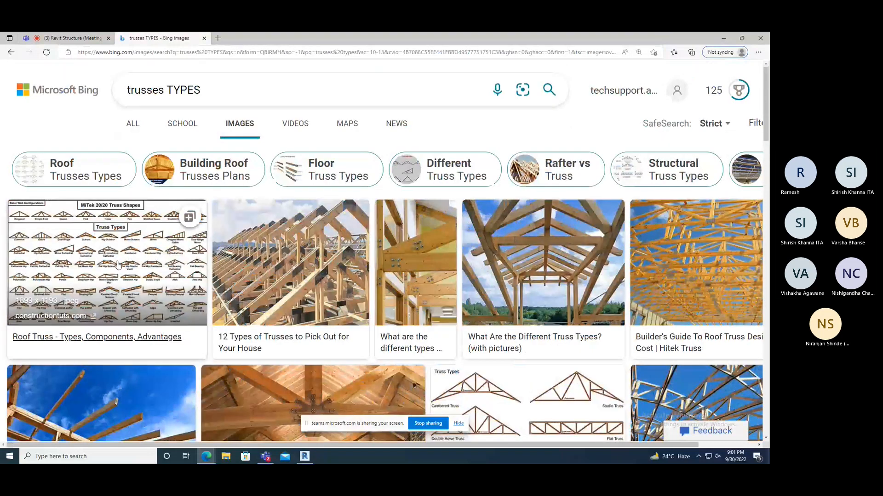
pyautogui.click(118, 265)
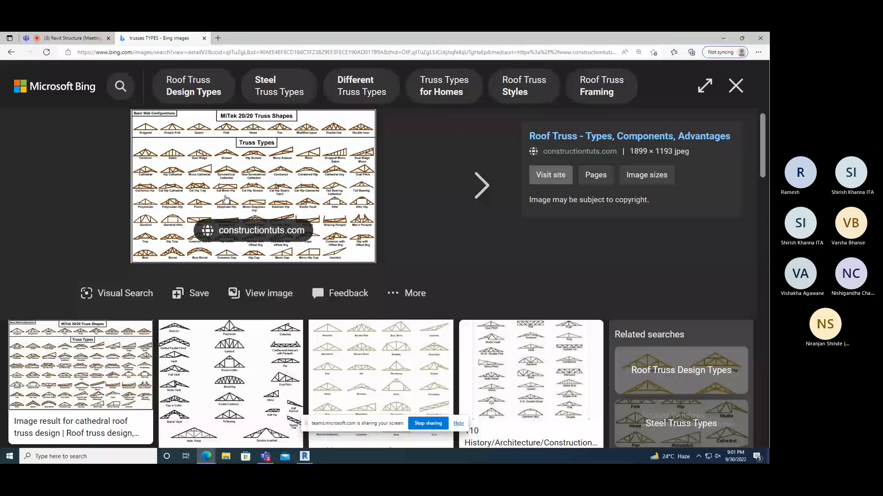
# - Examine further roof truss type charts among the related images and switch back to Revit
pyautogui.press('Right')
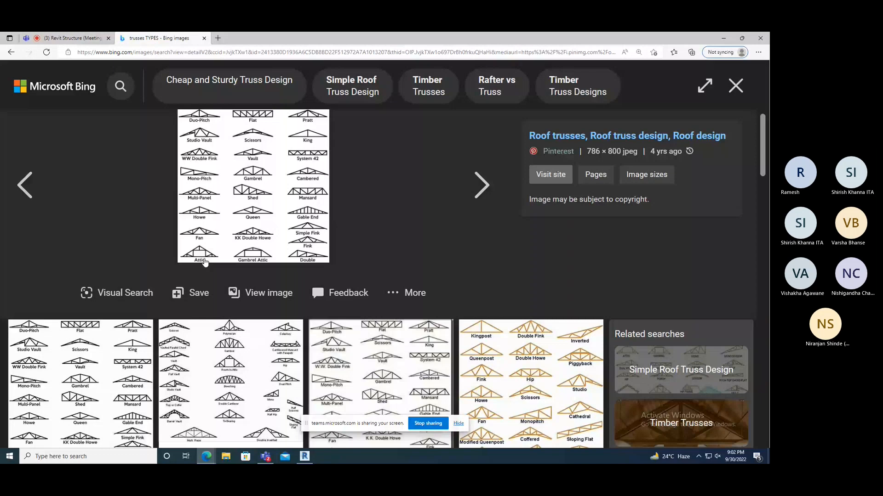
pyautogui.scroll(-1, 205, 263)
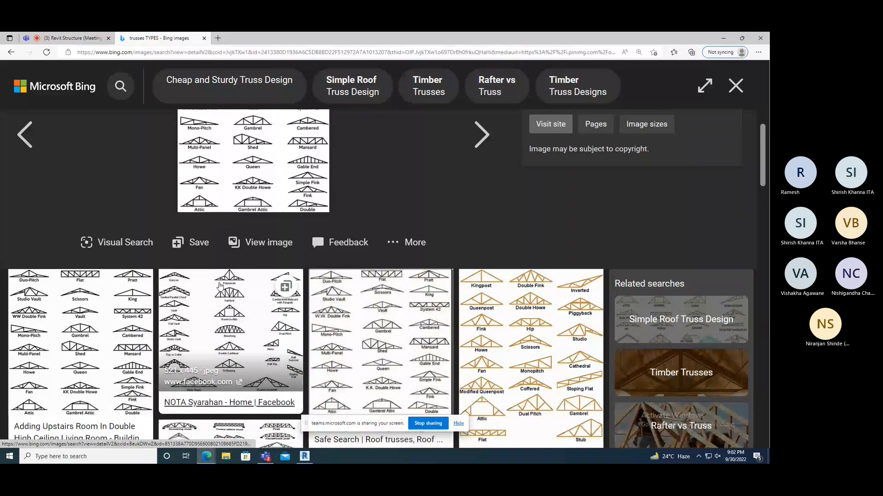
pyautogui.scroll(-4, 221, 286)
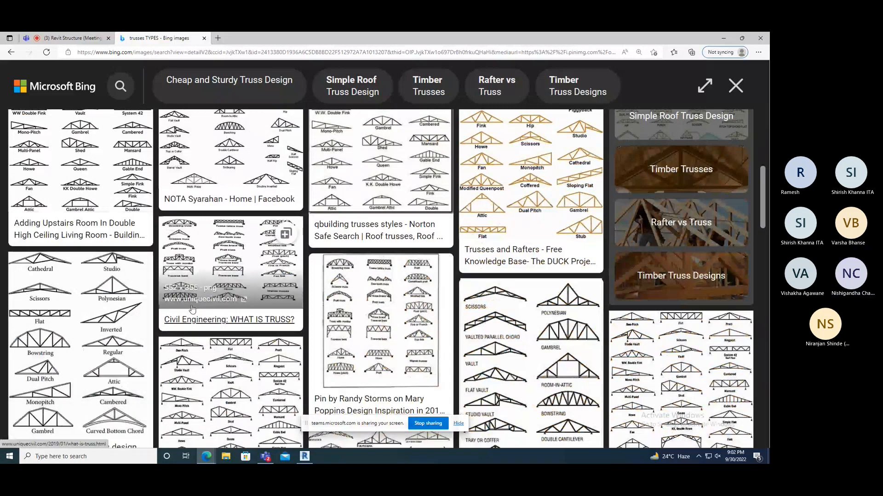
pyautogui.scroll(1, 192, 309)
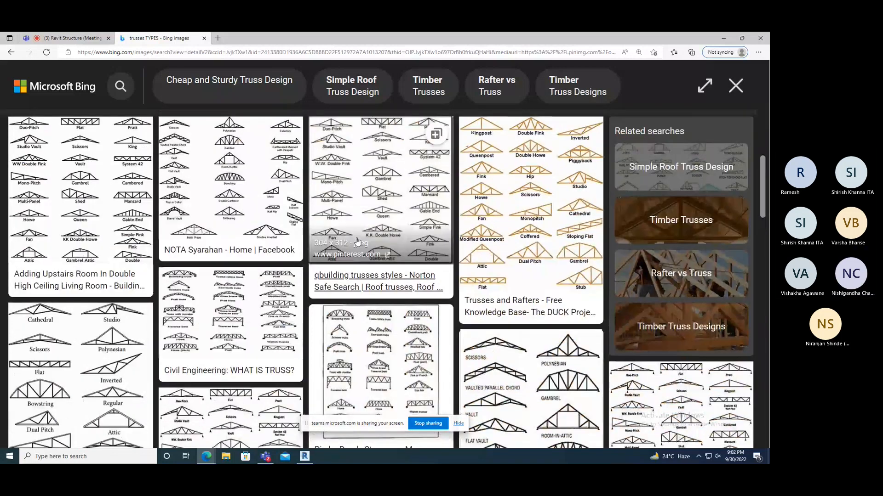
pyautogui.click(311, 460)
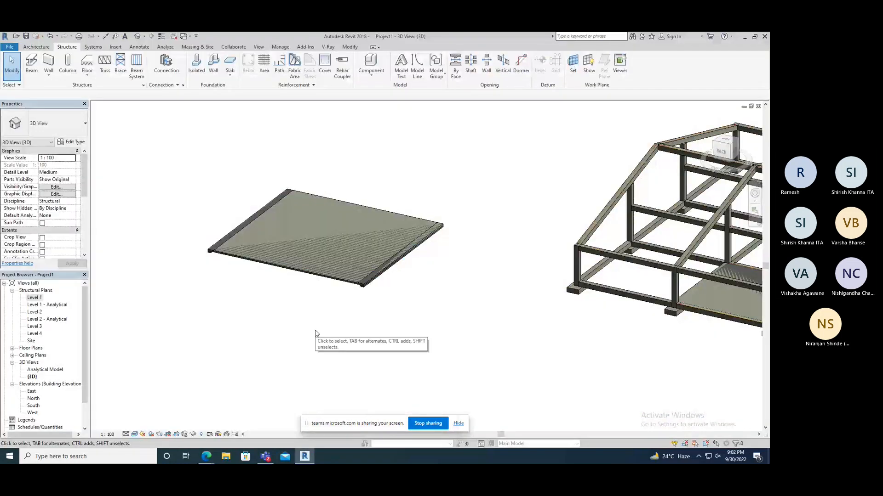
# - Start a structural truss and browse the family library to the US Metric Structural Trusses folder
pyautogui.click(104, 73)
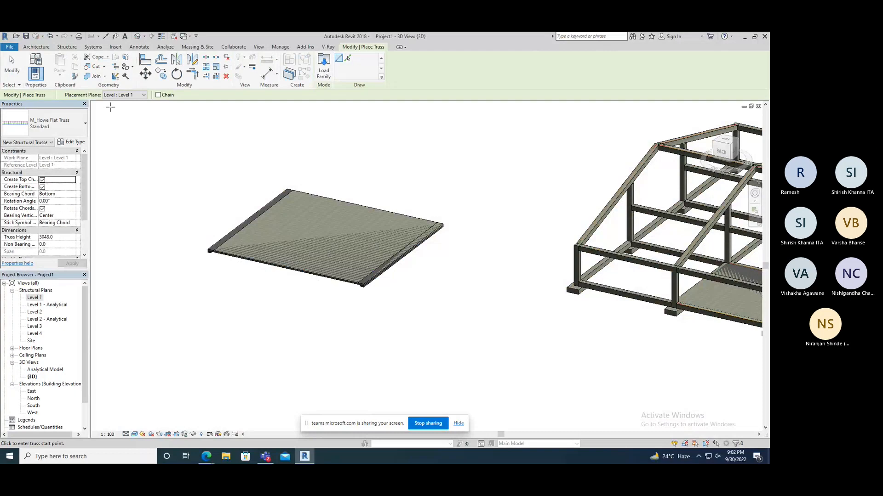
pyautogui.click(64, 125)
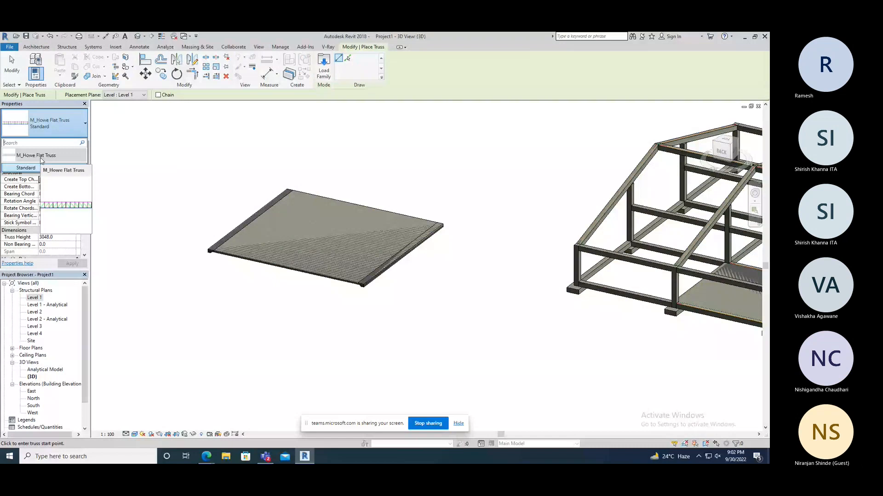
pyautogui.click(52, 127)
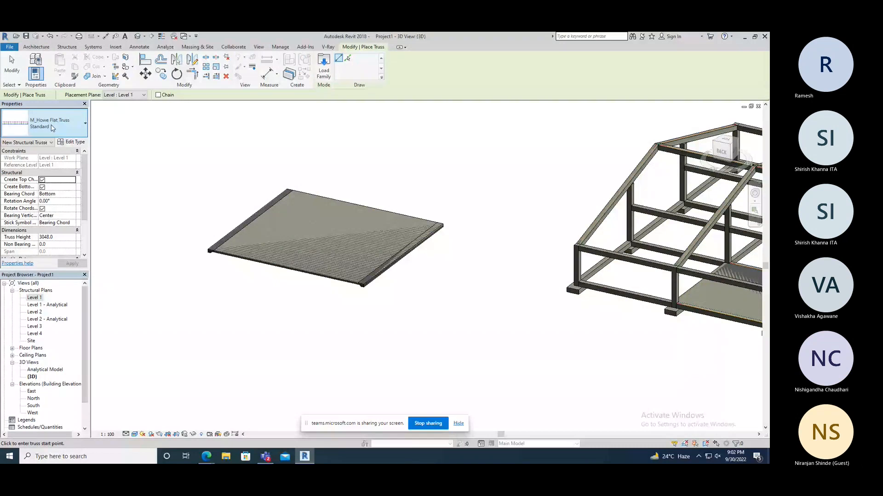
pyautogui.click(323, 67)
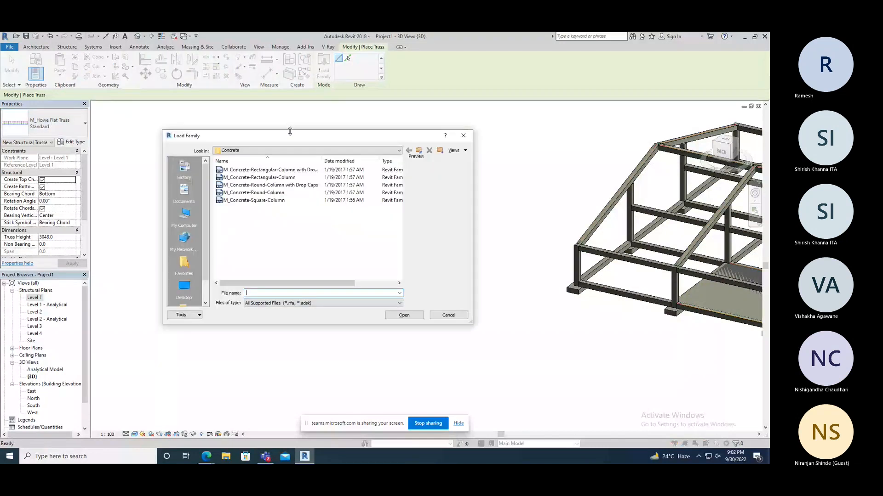
pyautogui.click(419, 151)
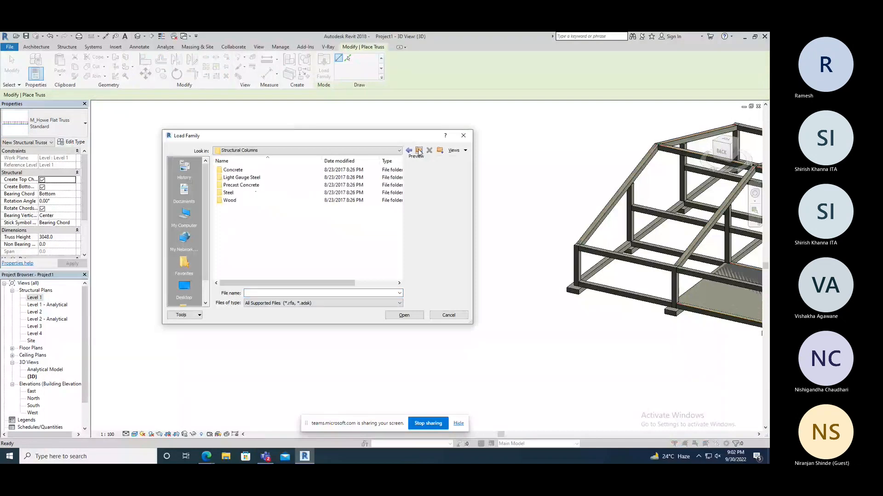
pyautogui.click(418, 151)
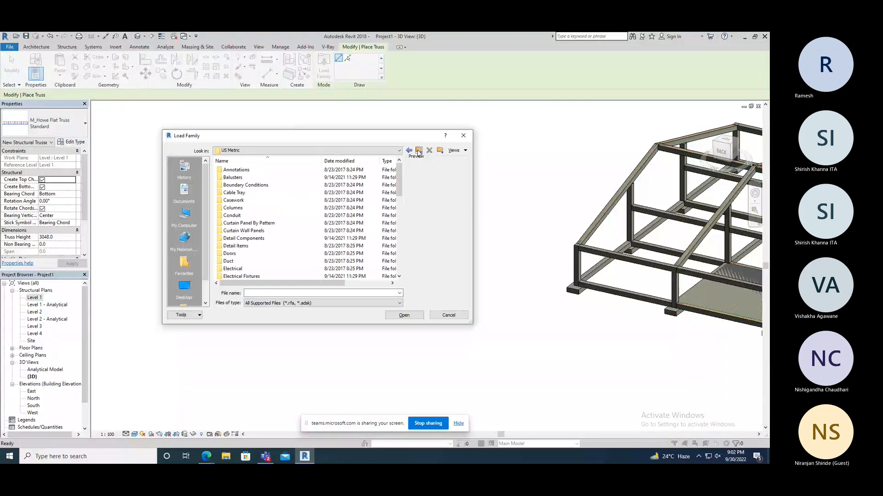
pyautogui.moveTo(399, 182); pyautogui.dragTo(397, 249)
pyautogui.doubleClick(255, 256)
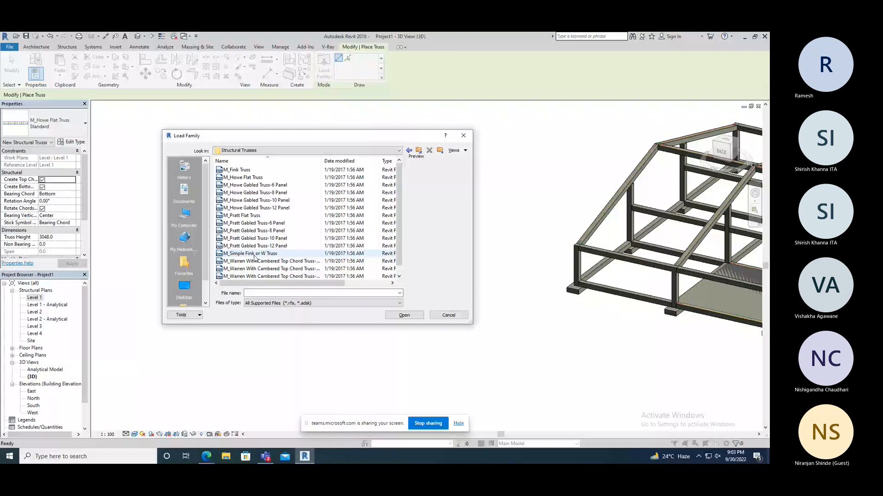
# - Preview the Fink, Howe, Pratt, Simple Fink and Warren cambered truss families in the Structural Trusses folder
pyautogui.click(245, 170)
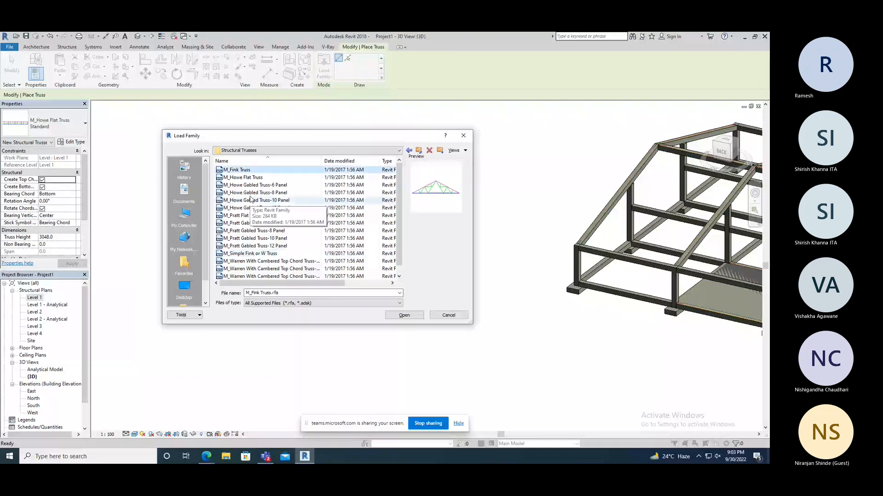
pyautogui.press('Down')
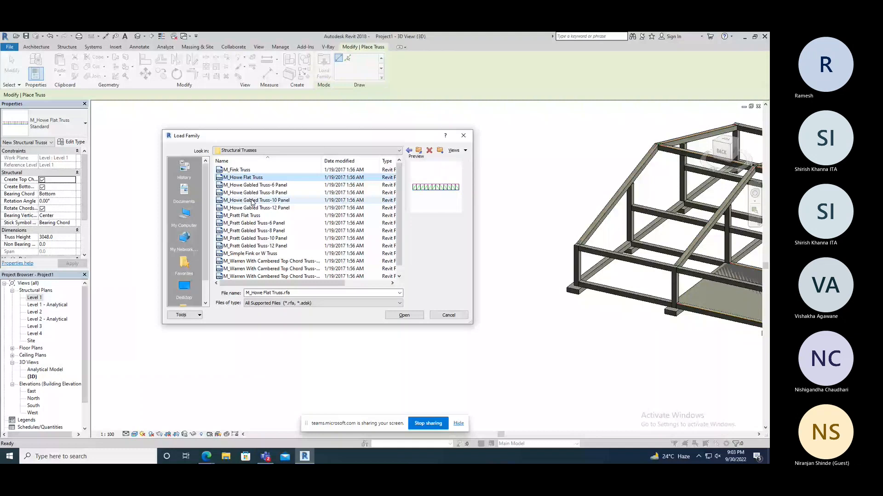
pyautogui.press('Down')
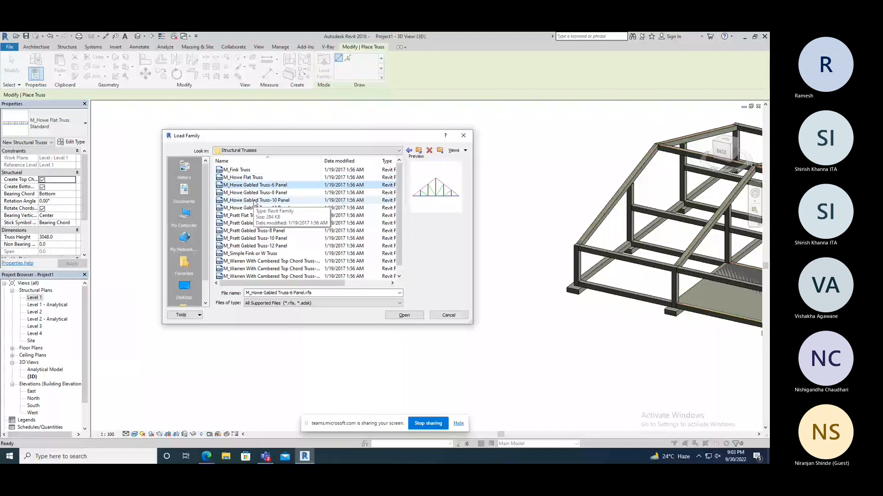
pyautogui.press('Down')
pyautogui.press('Down')
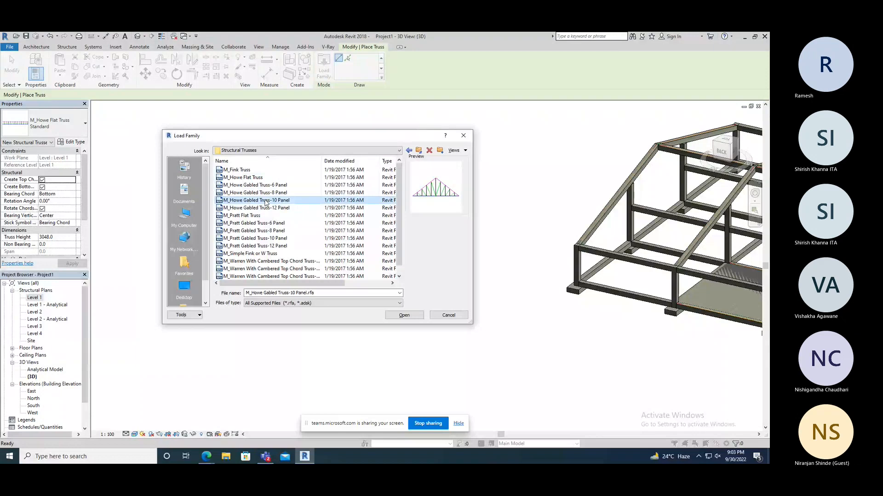
pyautogui.press('Down')
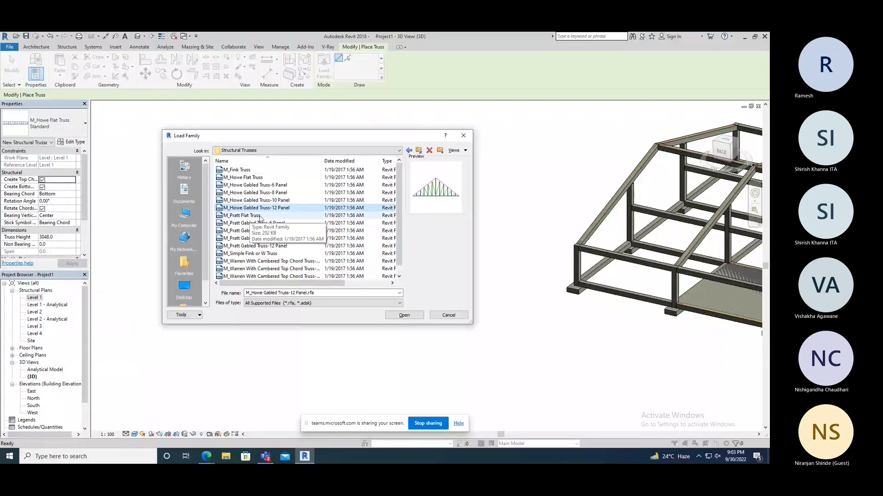
pyautogui.press('Down')
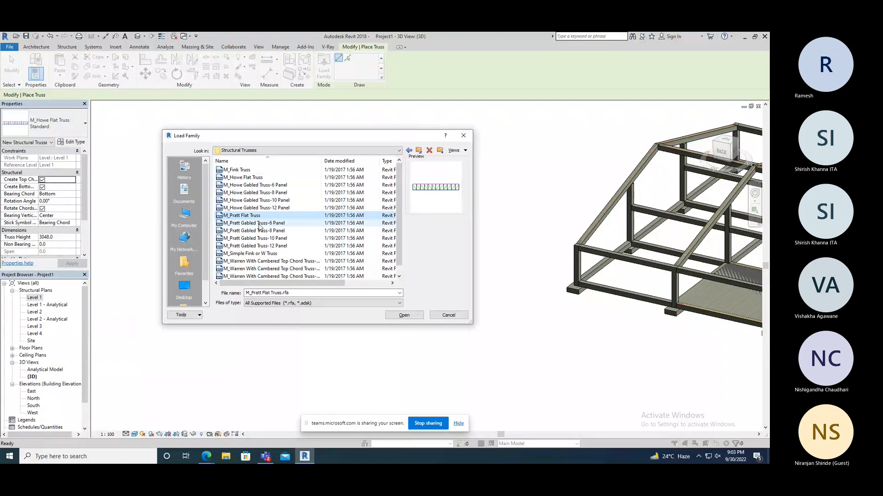
pyautogui.click(258, 224)
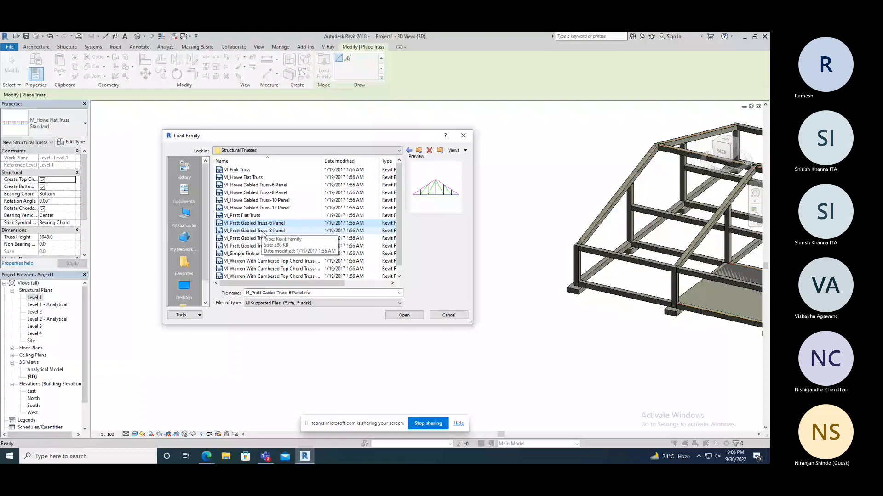
pyautogui.click(266, 247)
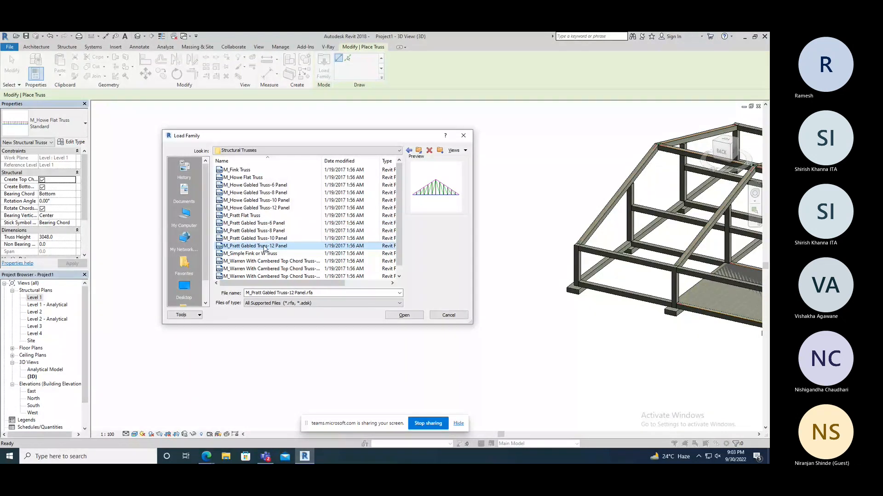
pyautogui.scroll(-1, 266, 248)
pyautogui.click(274, 246)
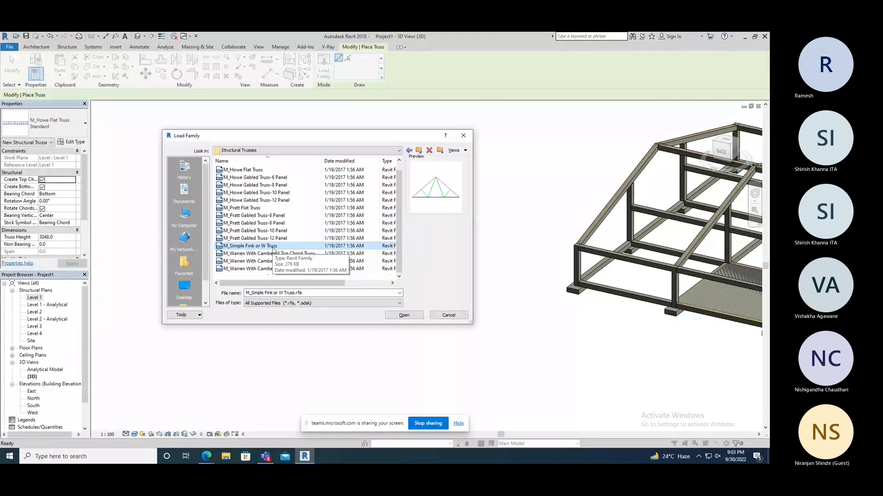
pyautogui.click(271, 254)
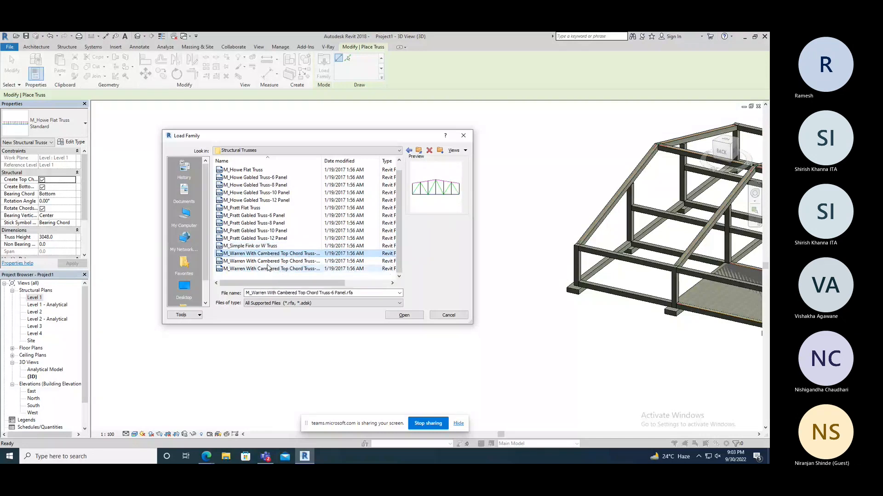
pyautogui.click(267, 264)
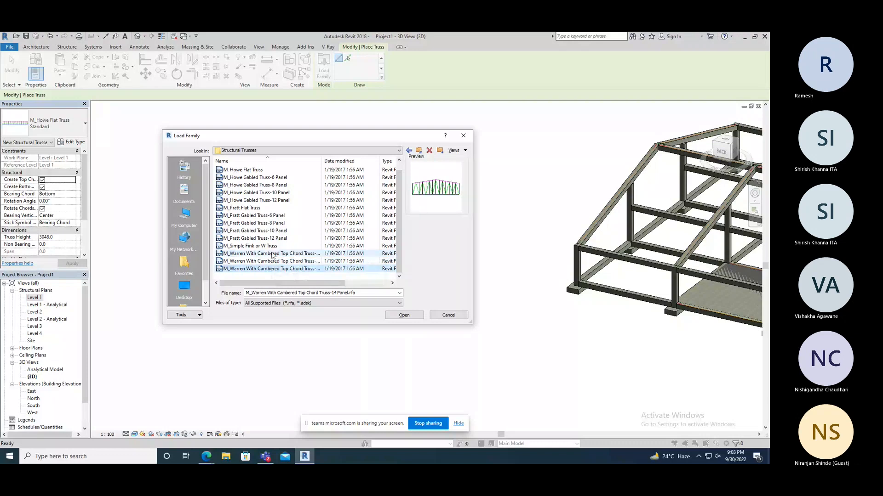
pyautogui.scroll(1, 257, 207)
# - Compare the Fink preview once more and load the M_Howe Flat Truss family
pyautogui.click(251, 170)
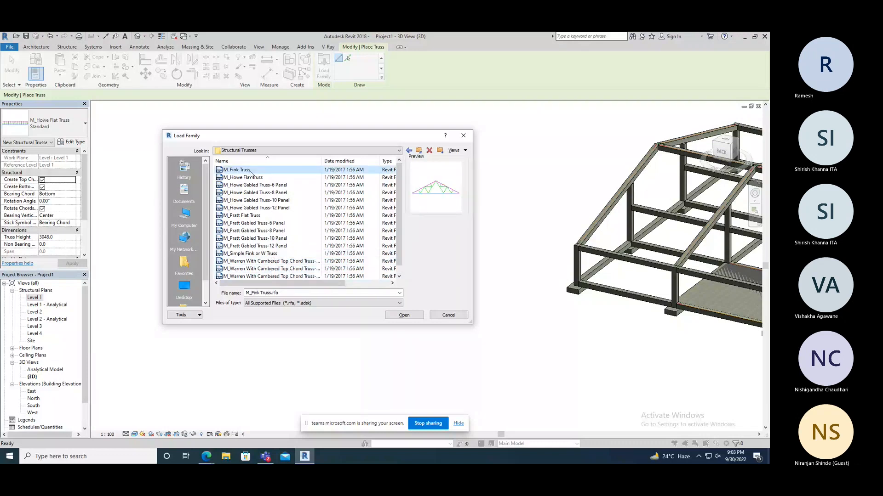
pyautogui.click(250, 179)
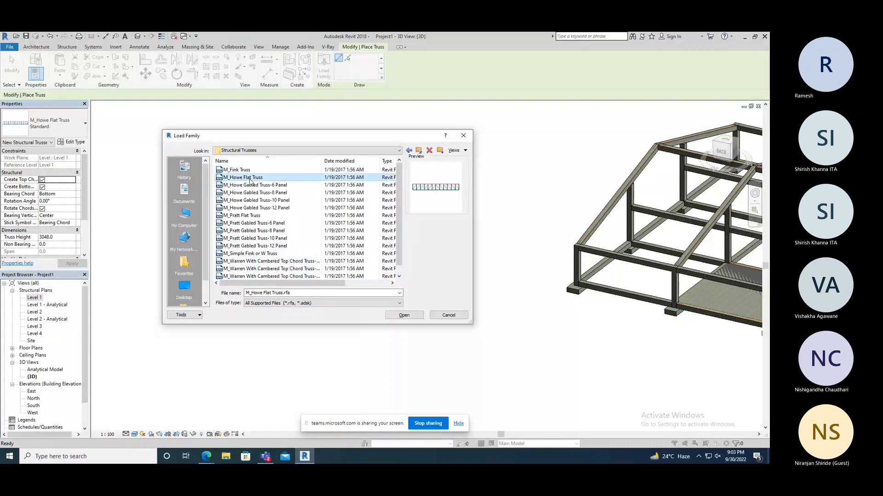
pyautogui.press('Return')
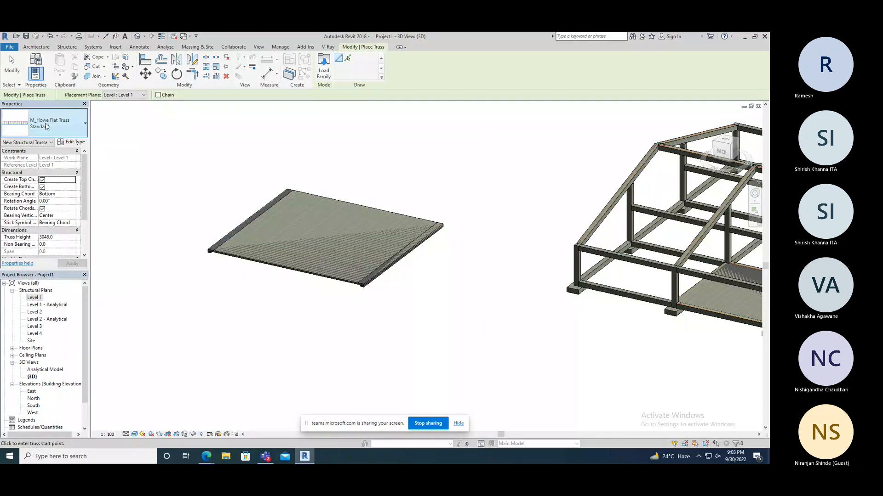
# - Review the truss properties and draw a long horizontal M_Howe Flat Truss in the Level 1 structural plan, below the separate foundation slab
pyautogui.scroll(-1, 52, 221)
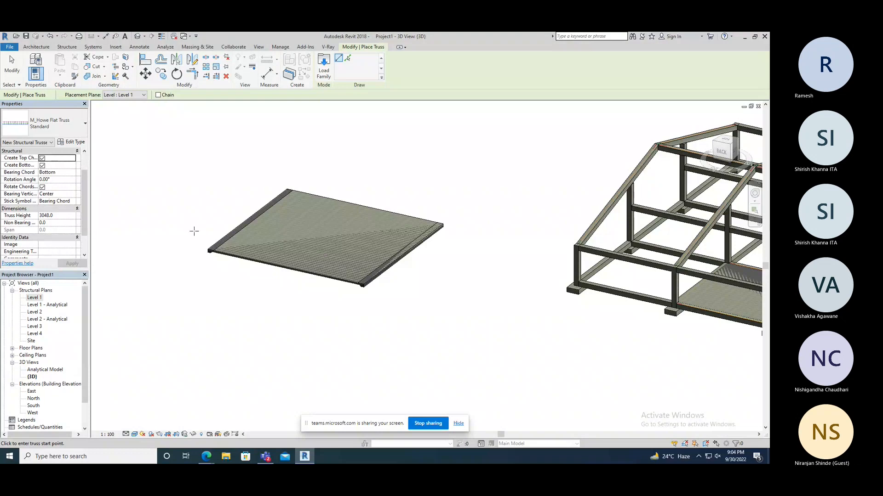
pyautogui.scroll(-2, 250, 264)
pyautogui.doubleClick(38, 299)
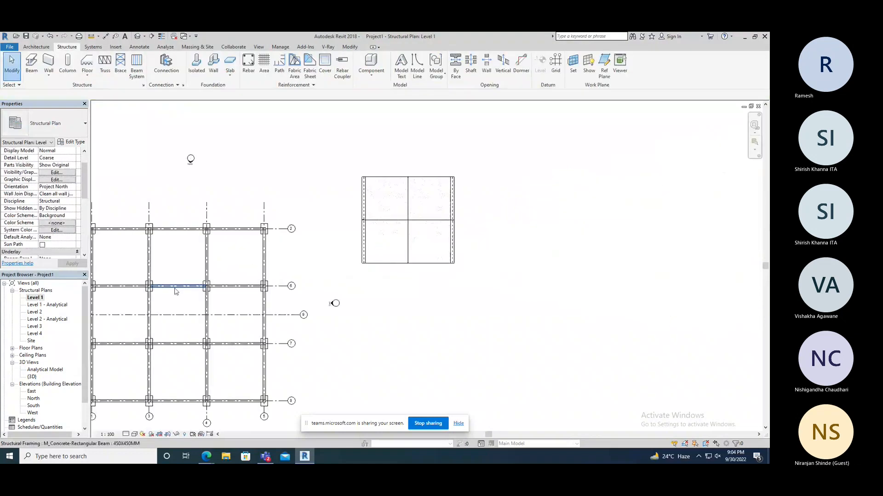
pyautogui.scroll(-2, 325, 234)
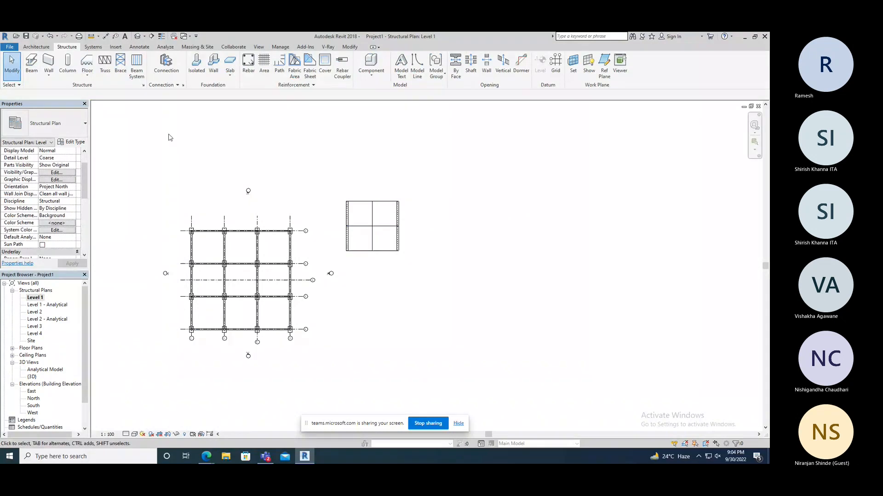
pyautogui.click(104, 65)
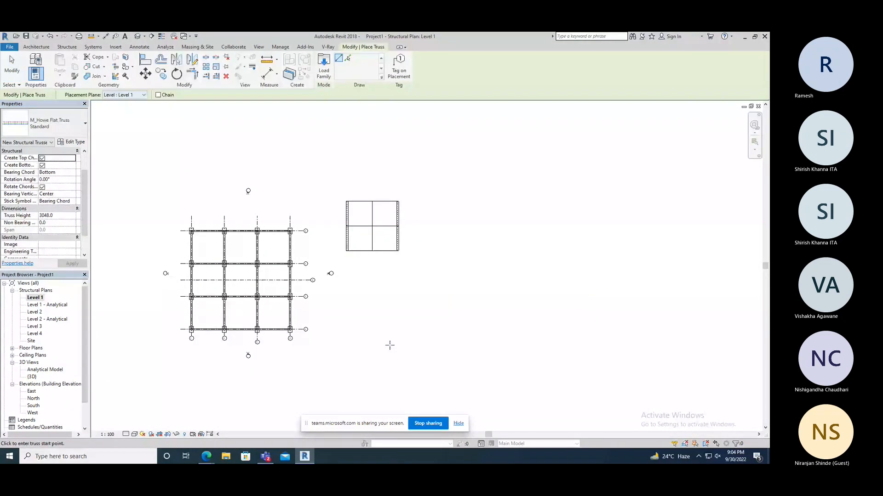
pyautogui.click(354, 317)
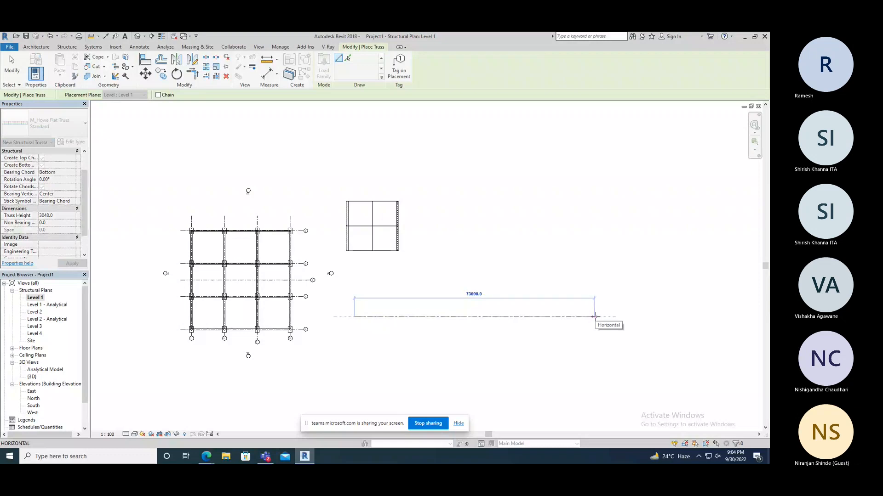
pyautogui.click(584, 317)
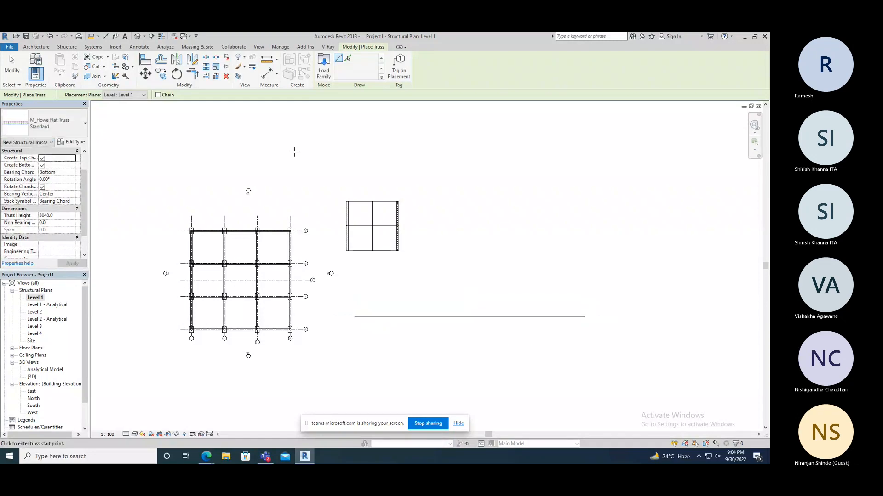
# - Examine the Howe flat truss in the 3D view and from the back, and end truss placement
pyautogui.click(138, 37)
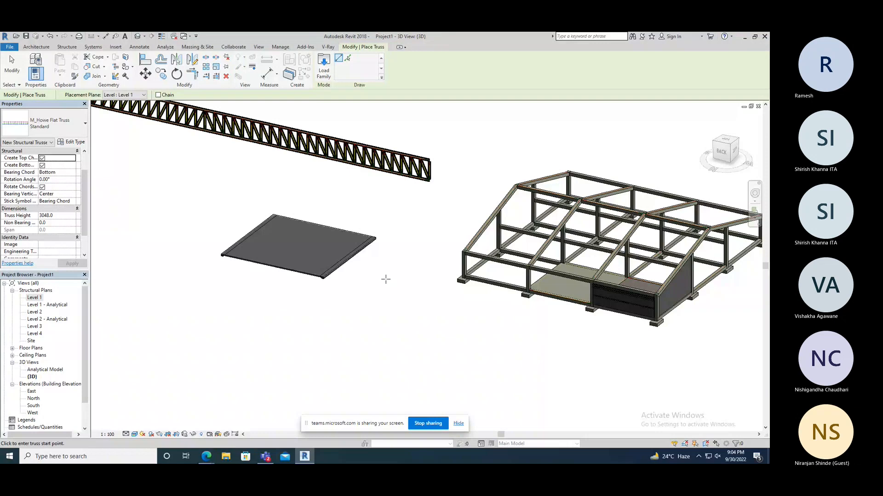
pyautogui.scroll(-3, 386, 279)
pyautogui.scroll(8, 235, 228)
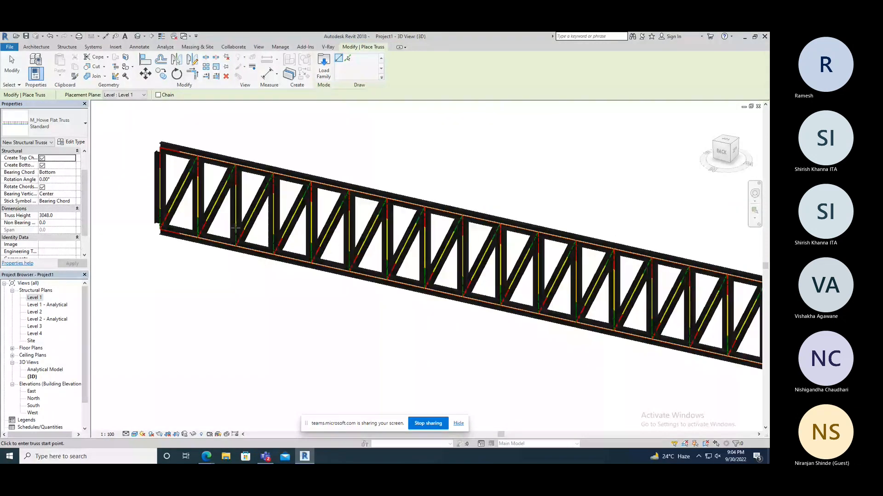
pyautogui.click(721, 152)
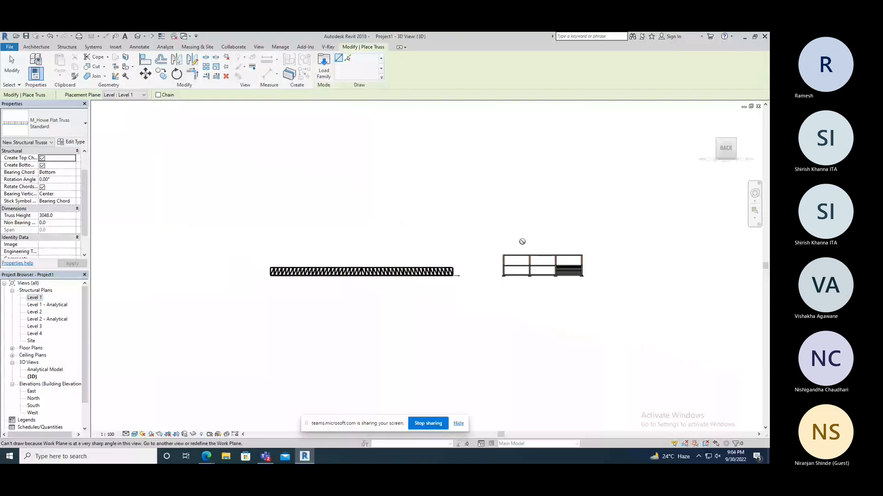
pyautogui.scroll(4, 421, 272)
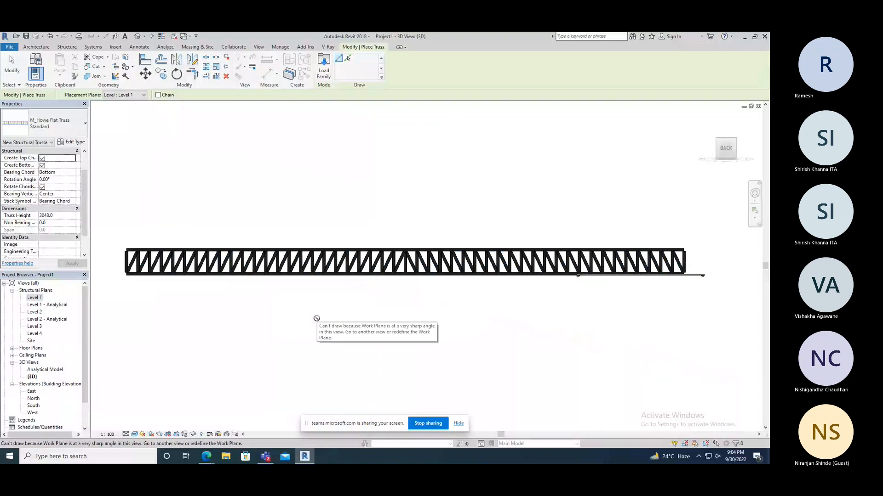
pyautogui.scroll(4, 128, 266)
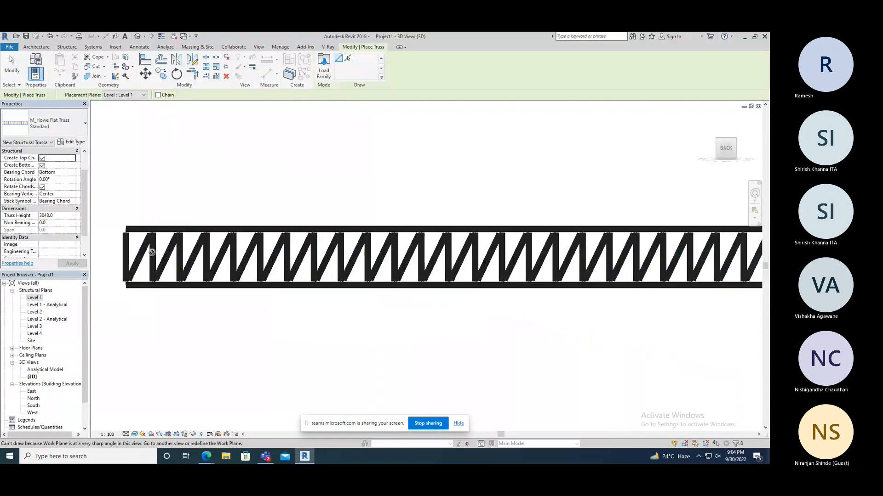
pyautogui.scroll(2, 152, 252)
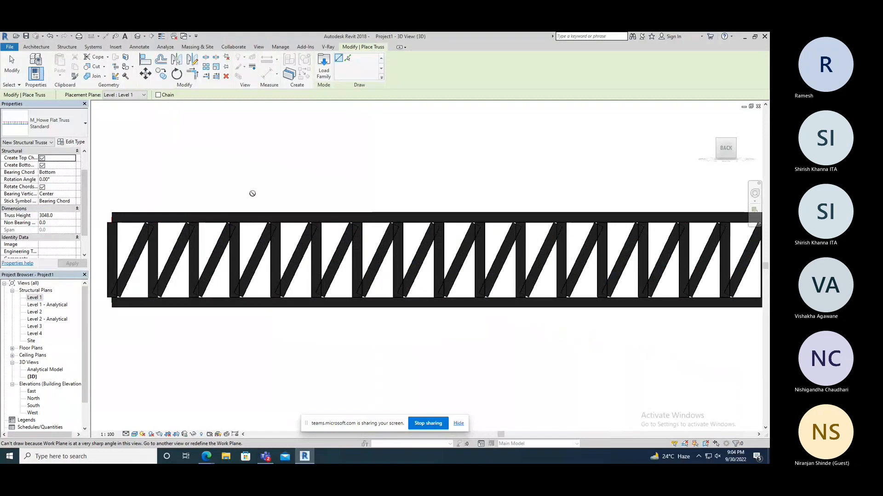
pyautogui.rightClick(199, 149)
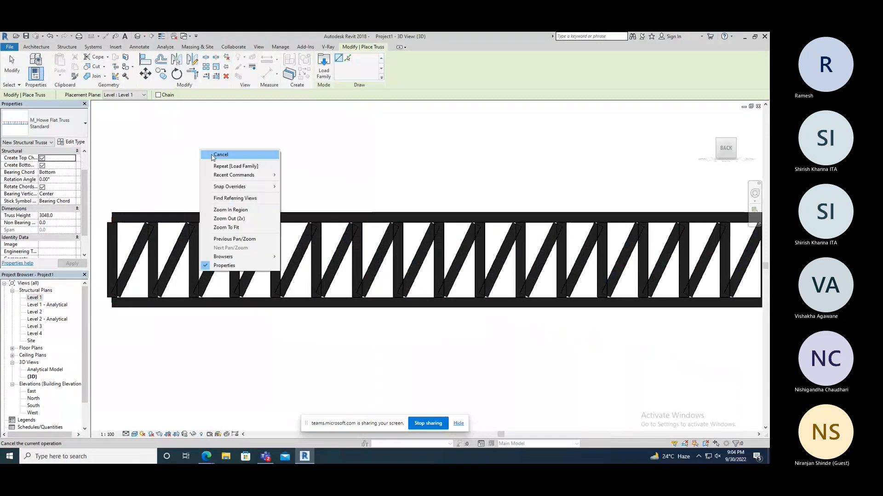
pyautogui.click(212, 154)
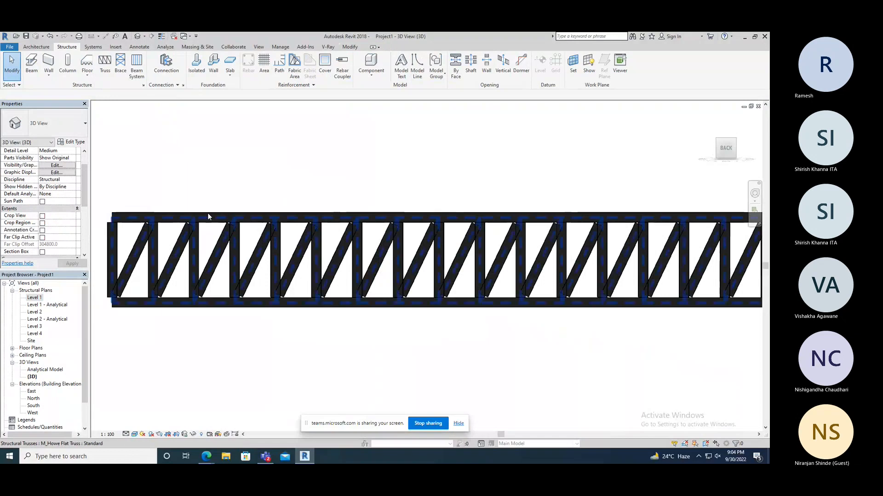
# - Set the M_Howe Flat Truss's Truss Height to 5000
pyautogui.click(208, 213)
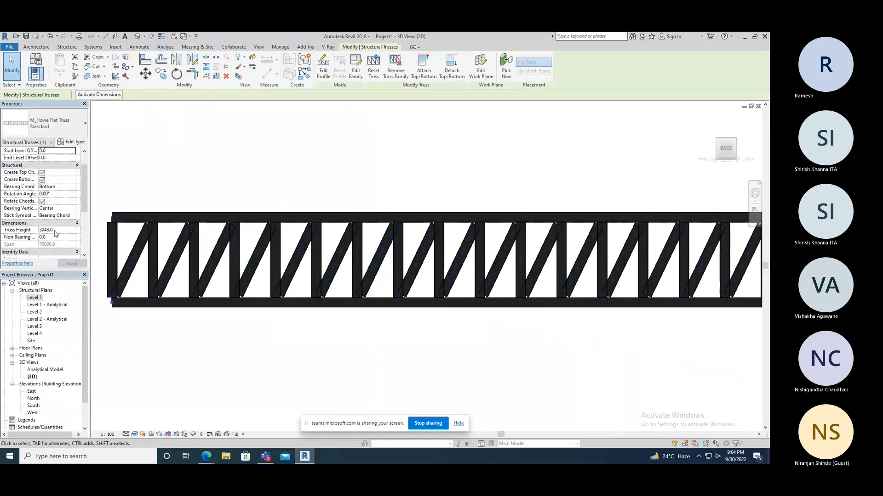
pyautogui.moveTo(57, 230); pyautogui.dragTo(27, 235)
pyautogui.write('50000')
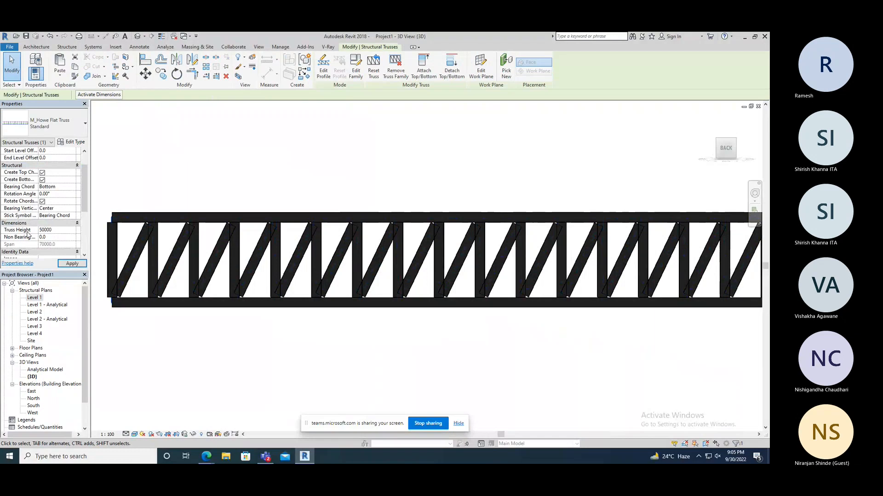
pyautogui.press('Return')
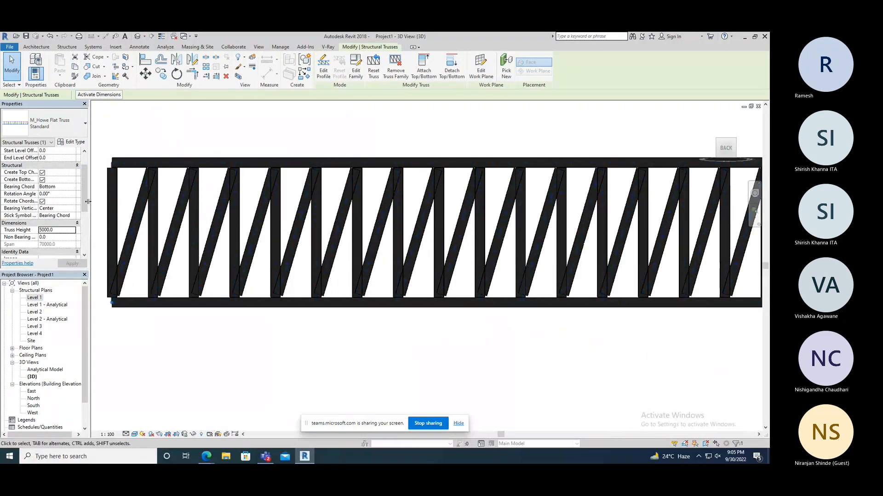
# - Set the truss's MaxPanelWidth to 2000 and check the web spacing along its length
pyautogui.scroll(-1, 84, 198)
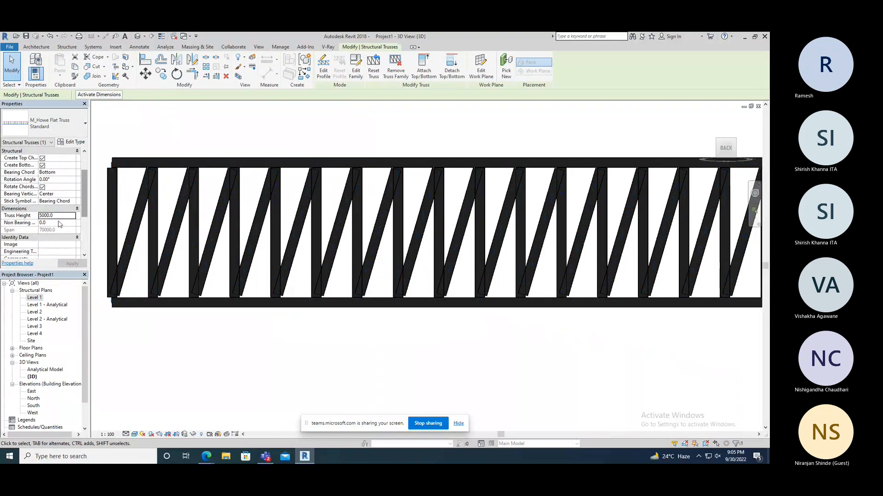
pyautogui.scroll(-1, 85, 198)
pyautogui.moveTo(85, 198); pyautogui.dragTo(53, 233)
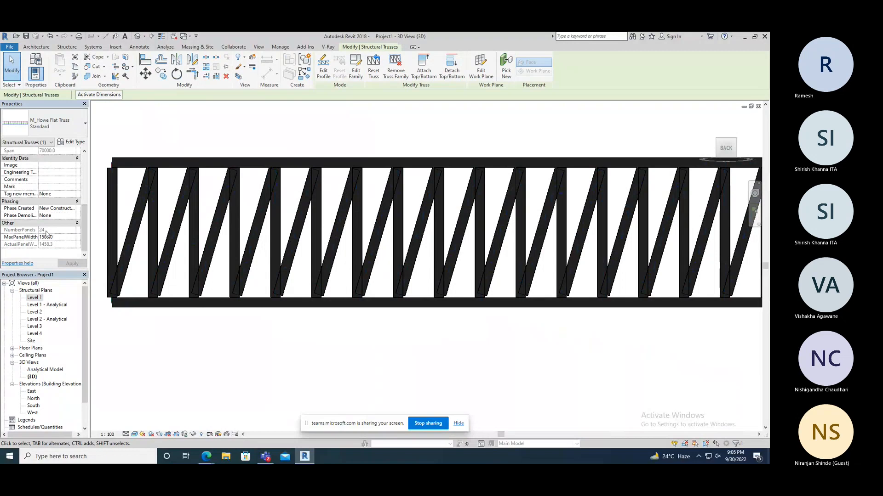
pyautogui.click(53, 238)
pyautogui.doubleClick(61, 237)
pyautogui.write('2000')
pyautogui.press('Return')
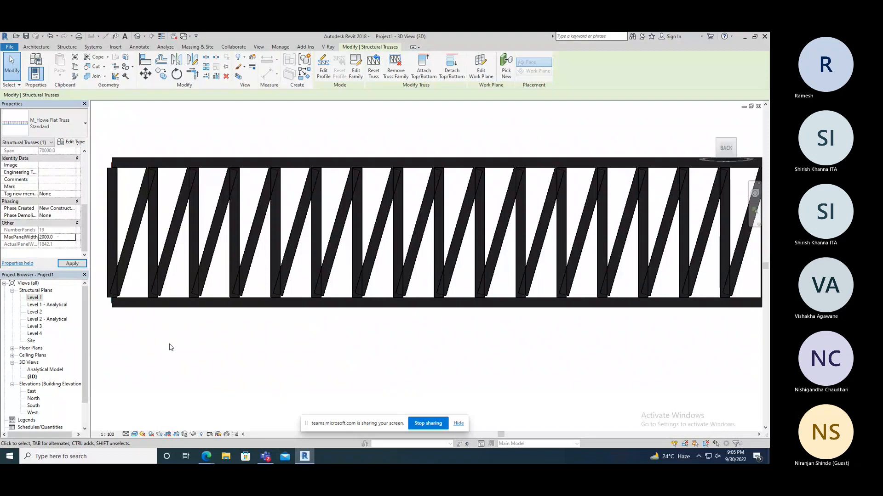
pyautogui.click(171, 347)
pyautogui.scroll(-4, 197, 261)
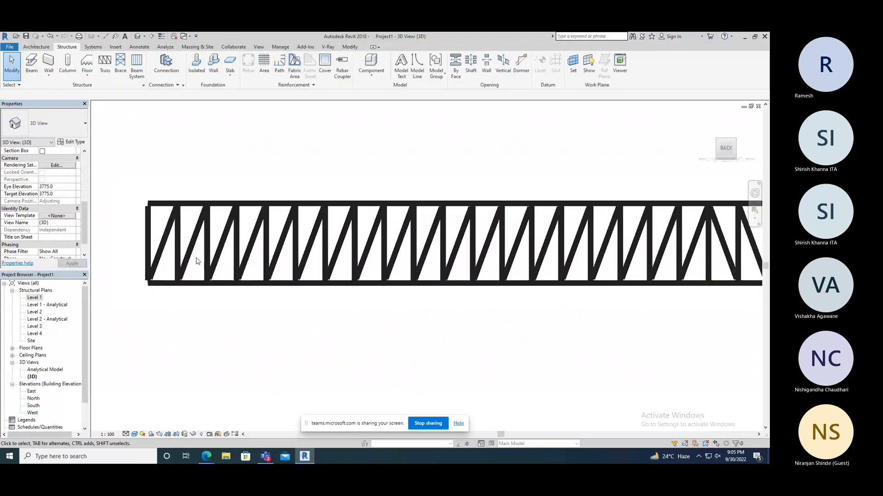
pyautogui.scroll(-2, 197, 261)
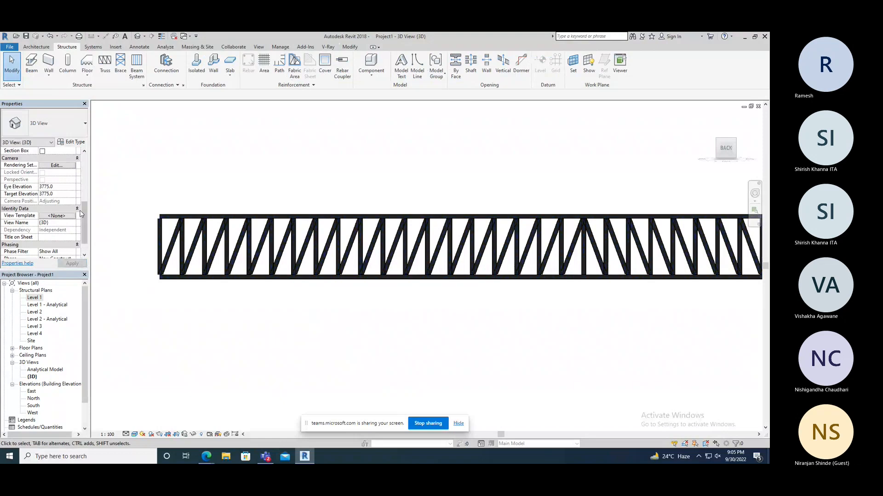
# - Review the truss's type parameters for top chords, vertical webs, diagonal webs, bottom chords and construction without changing them
pyautogui.moveTo(80, 213); pyautogui.dragTo(87, 167)
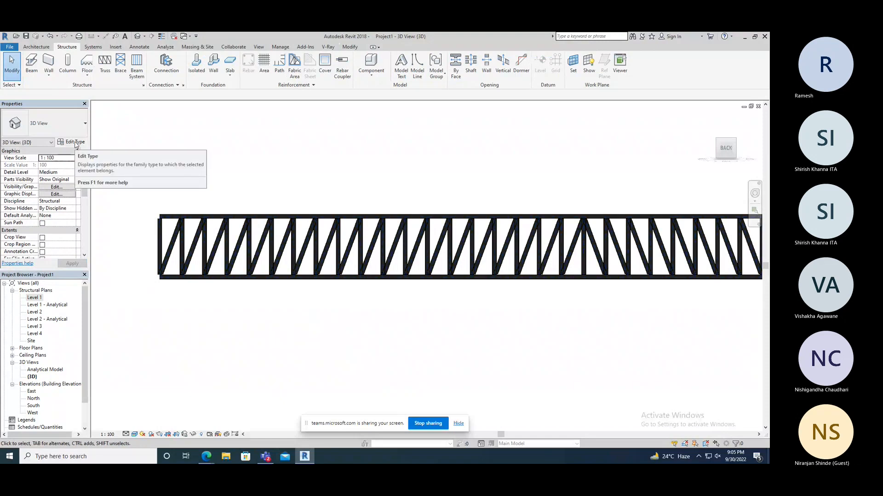
pyautogui.click(189, 222)
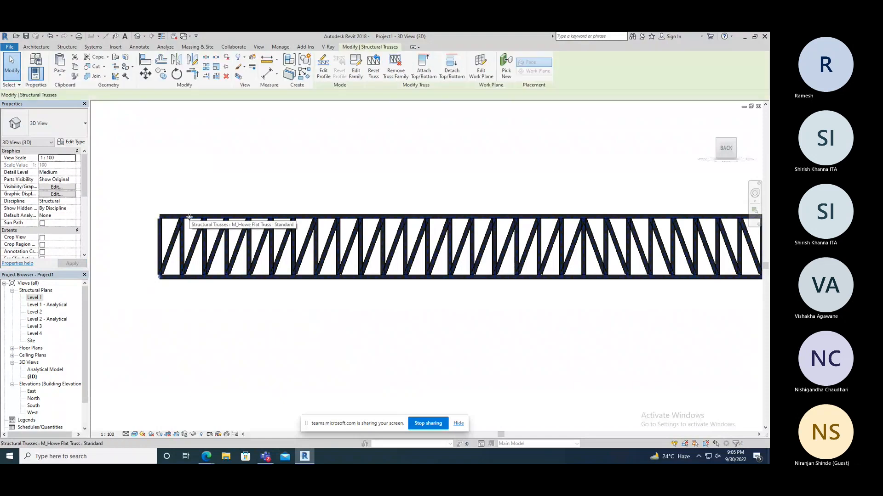
pyautogui.click(73, 143)
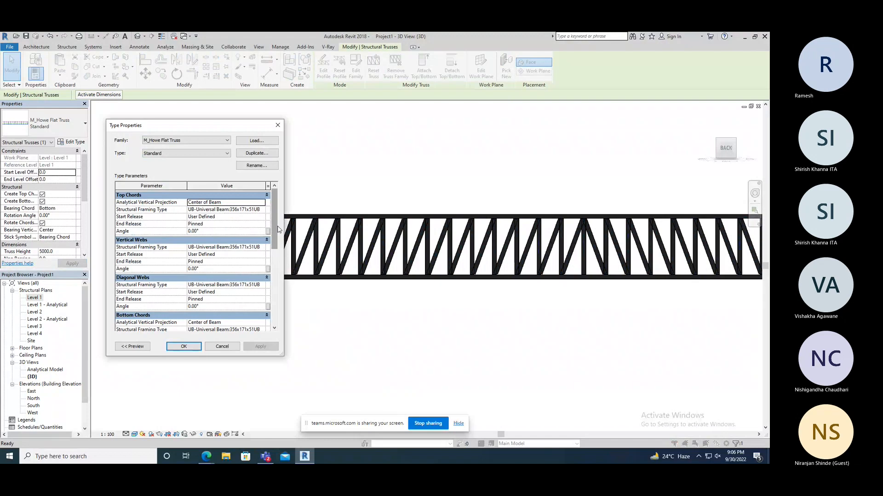
pyautogui.moveTo(275, 230); pyautogui.dragTo(274, 254)
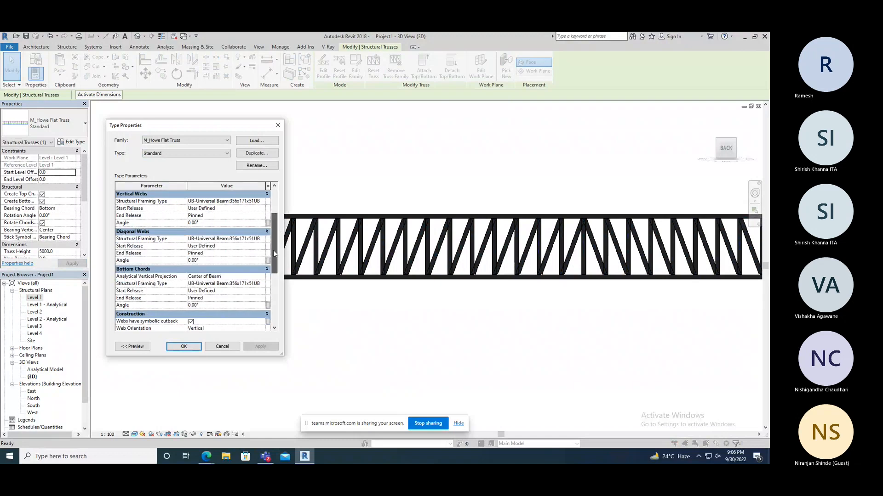
pyautogui.moveTo(274, 254); pyautogui.dragTo(274, 259)
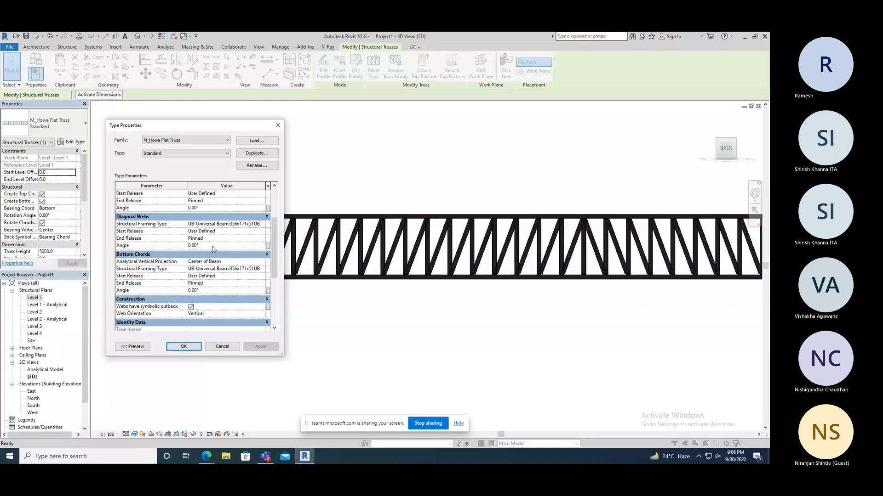
pyautogui.moveTo(275, 241); pyautogui.dragTo(276, 213)
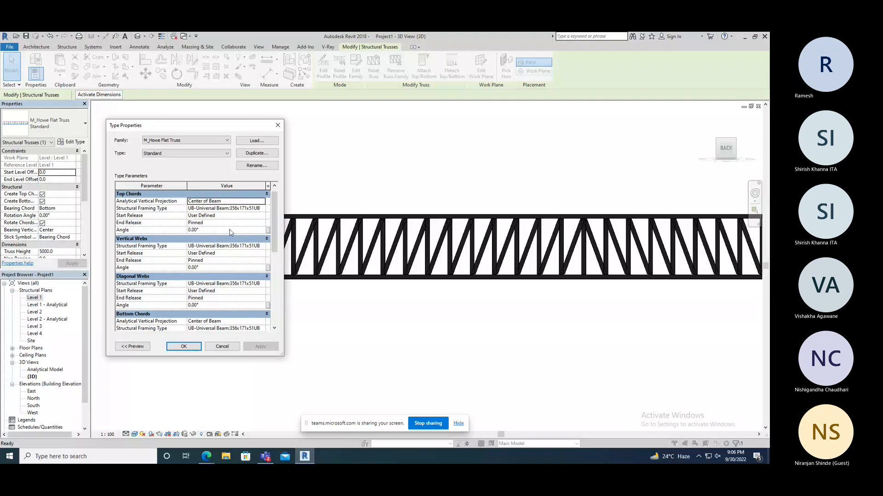
pyautogui.click(278, 126)
# - Set the M_Howe Flat Truss's Truss Height to 3048
pyautogui.scroll(-3, 69, 209)
pyautogui.click(72, 209)
pyautogui.doubleClick(68, 209)
pyautogui.write('3048')
pyautogui.press('Return')
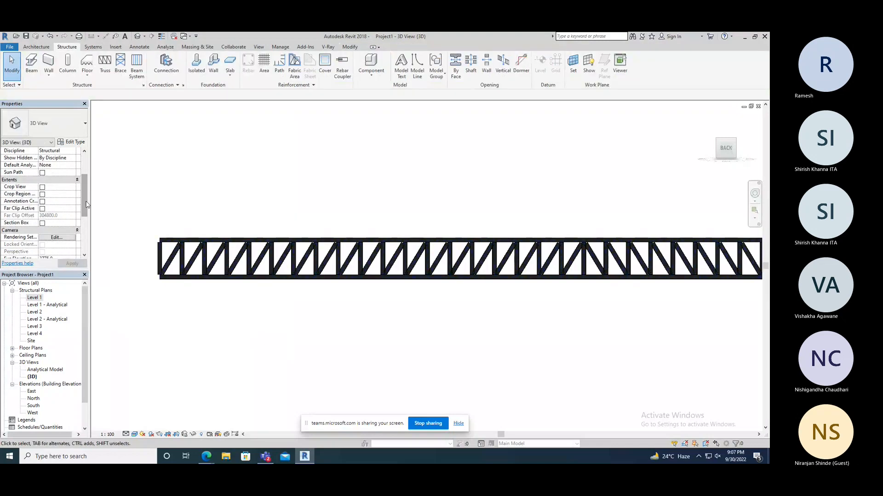
# - Set the truss's MaxPanelWidth to 1500 and check the panels
pyautogui.moveTo(85, 204); pyautogui.dragTo(84, 238)
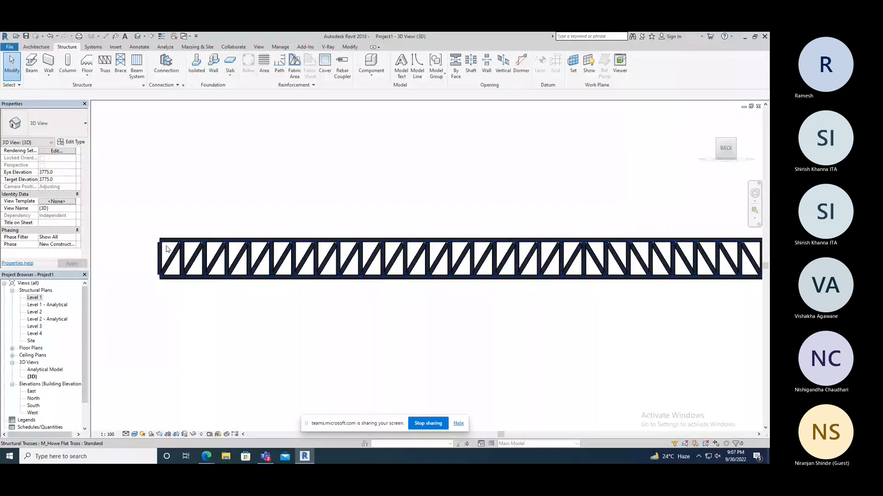
pyautogui.click(162, 243)
pyautogui.click(66, 236)
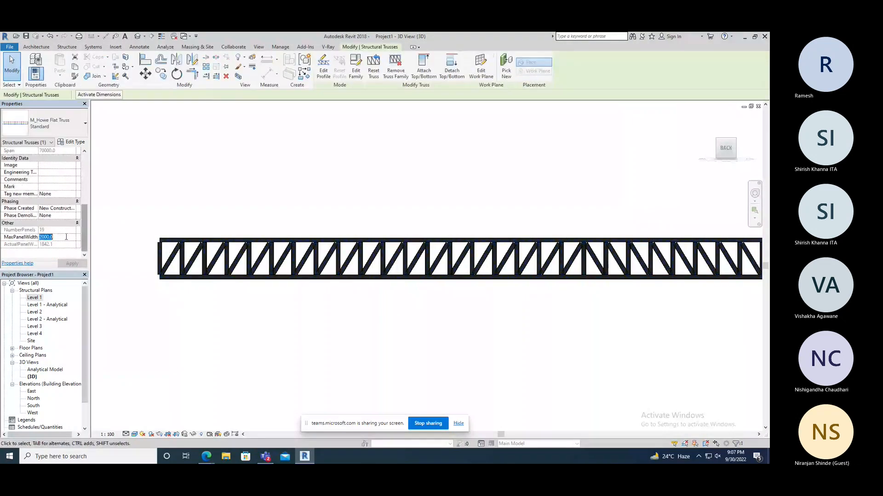
pyautogui.write('1500')
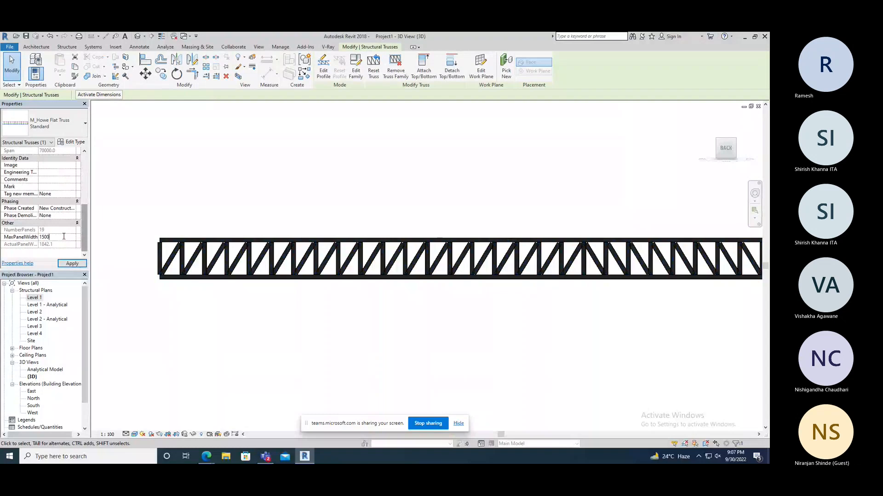
pyautogui.click(106, 267)
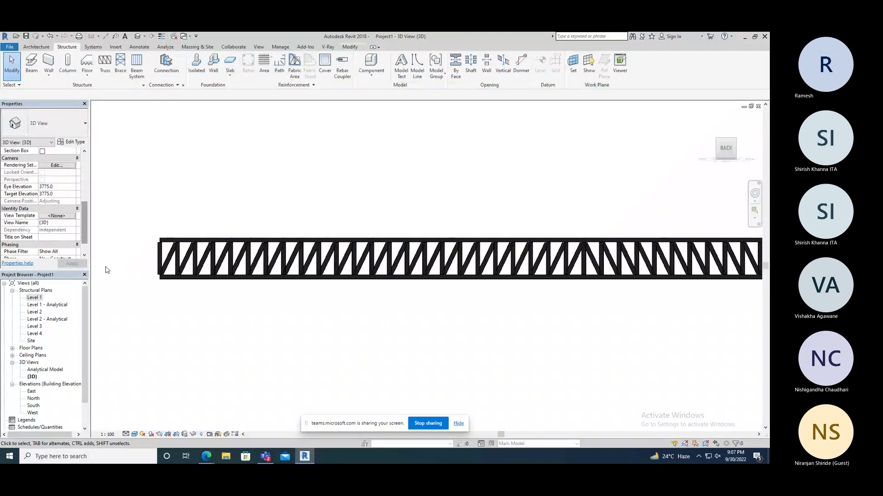
pyautogui.scroll(2, 271, 255)
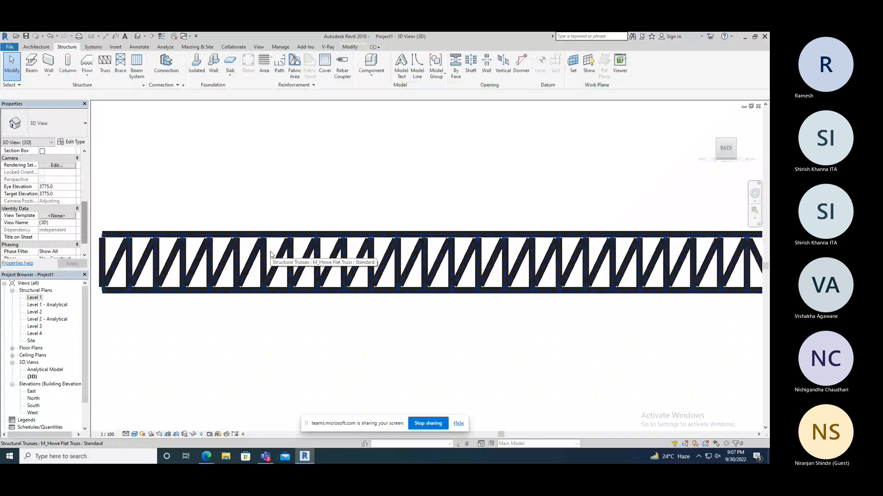
# - Delete the M_Howe Flat Truss from the 3D view
pyautogui.scroll(-3, 202, 230)
pyautogui.moveTo(202, 230); pyautogui.dragTo(317, 274)
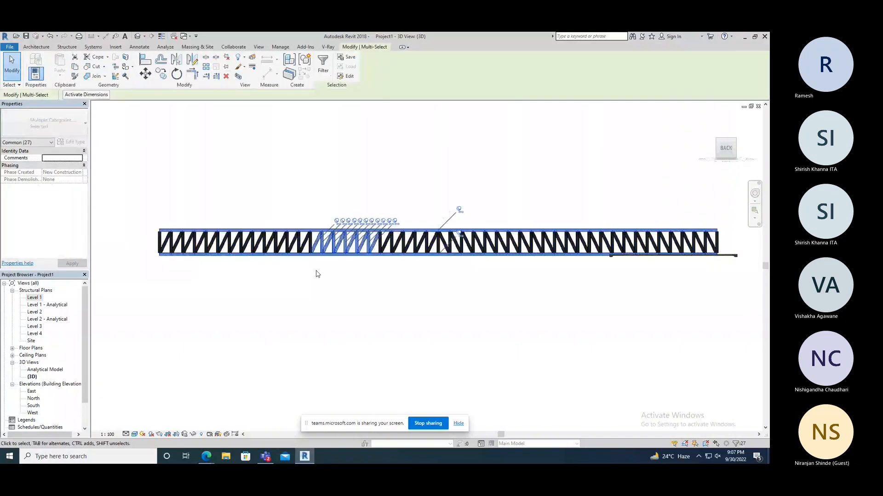
pyautogui.click(316, 274)
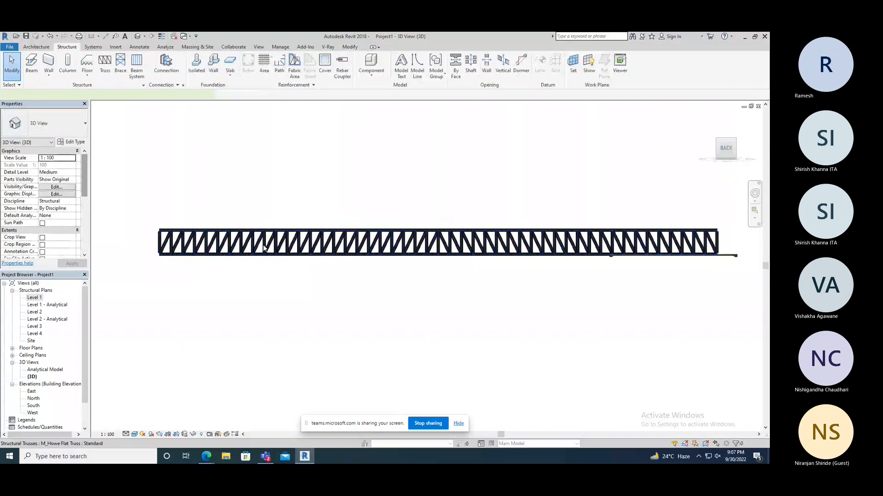
pyautogui.press('Delete')
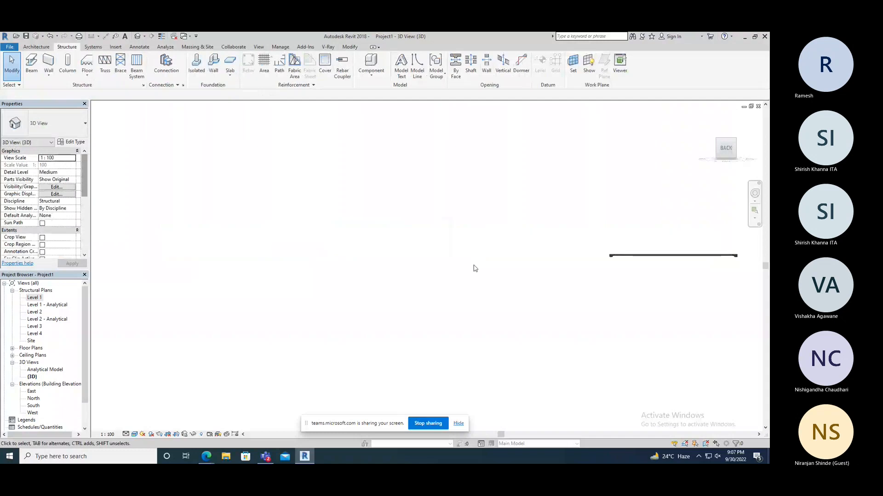
# - Start the Brace tool for the framed building and review the available structural framing types, keeping the 450X450MM concrete beam
pyautogui.scroll(-4, 394, 262)
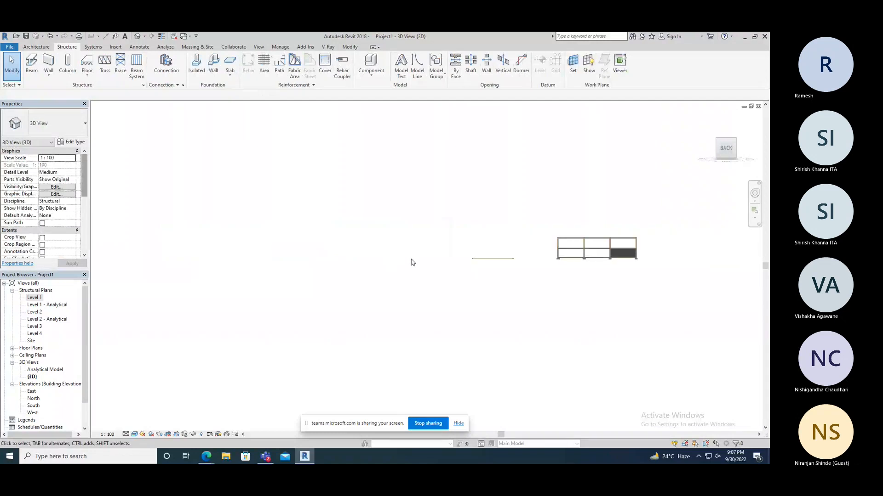
pyautogui.scroll(4, 598, 254)
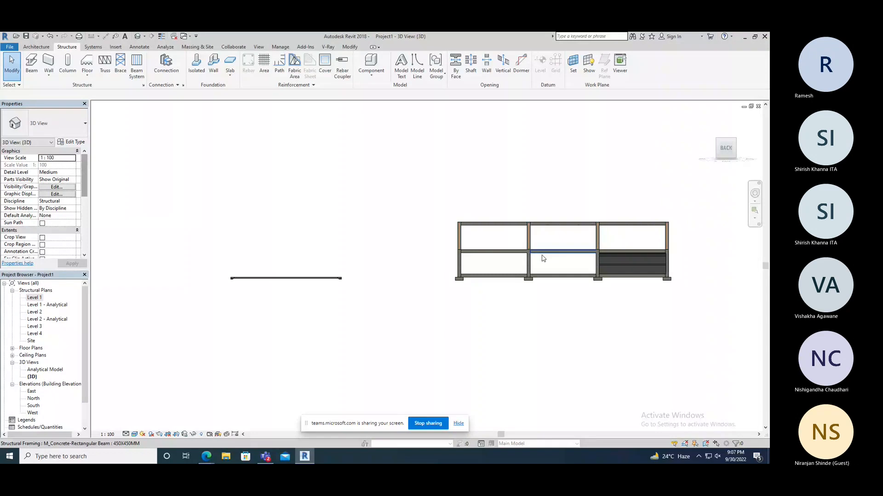
pyautogui.click(123, 76)
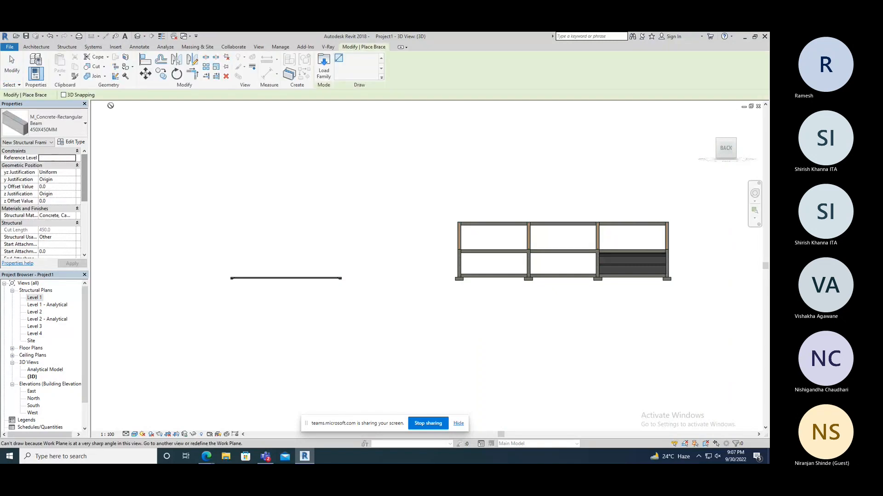
pyautogui.click(81, 128)
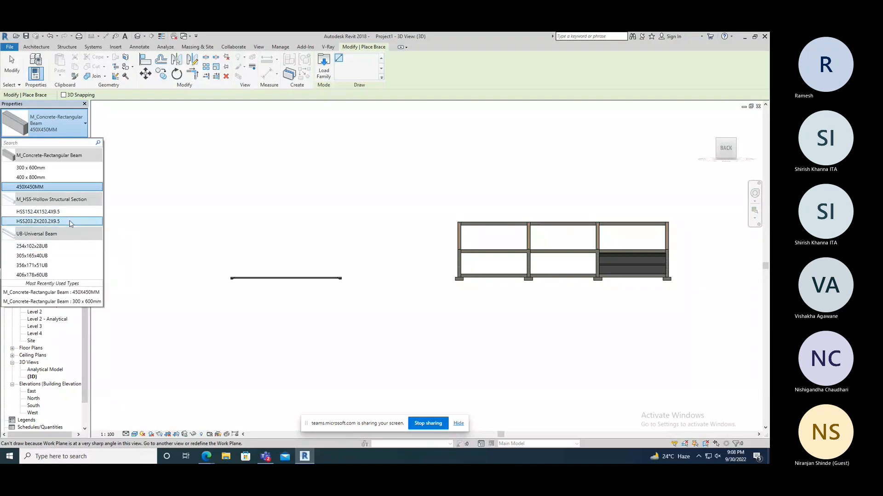
pyautogui.click(54, 132)
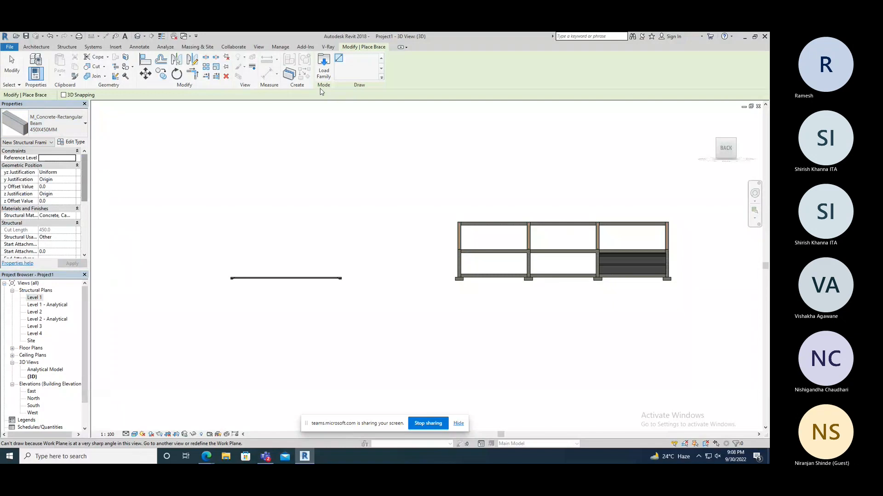
# - Start loading a family for the brace and browse to the Sustainable Design folder of the US Metric library
pyautogui.click(325, 73)
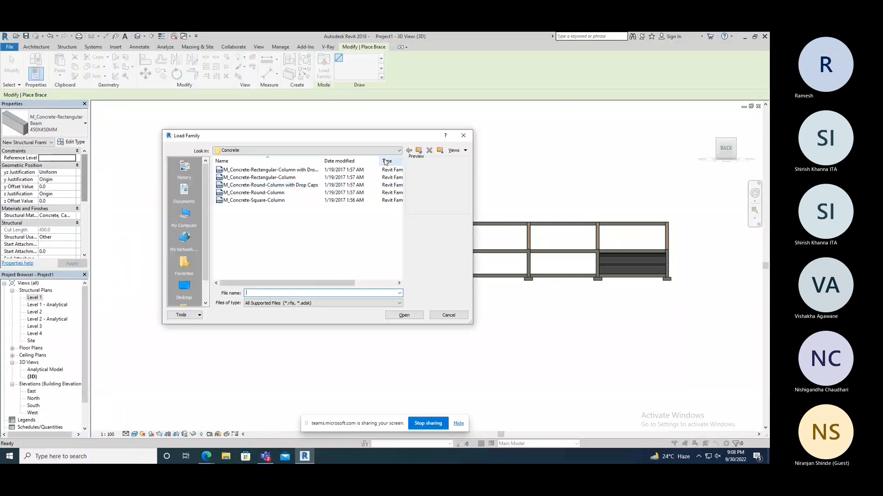
pyautogui.click(418, 151)
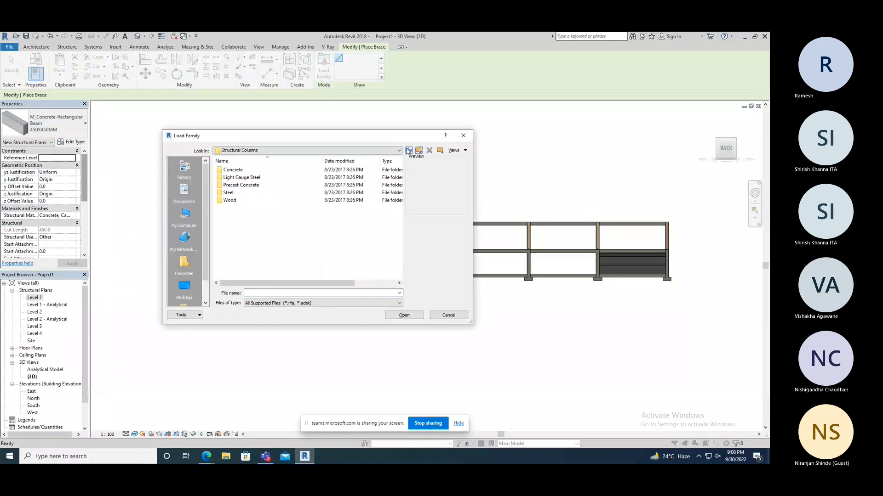
pyautogui.click(418, 150)
pyautogui.moveTo(400, 185); pyautogui.dragTo(400, 261)
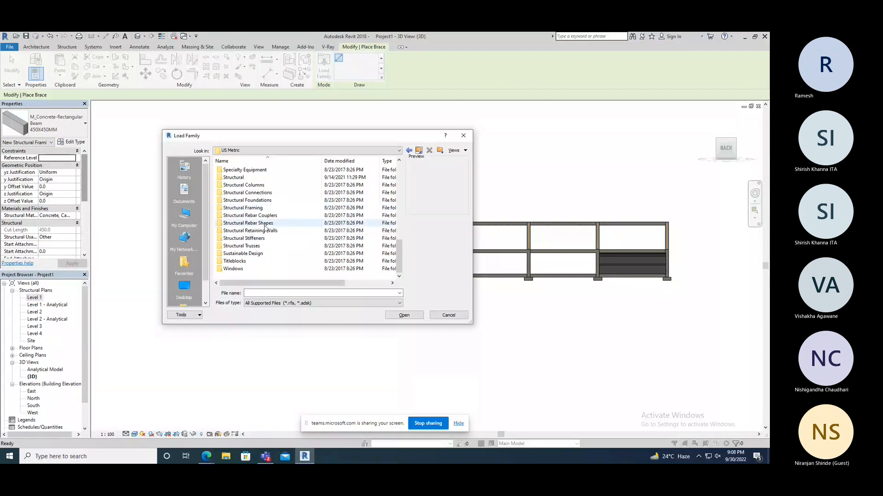
pyautogui.doubleClick(243, 253)
# - Preview the Sustainable Design families one by one, from M_Bicycle Rack 2 to M_Wind Power Generator
pyautogui.click(242, 170)
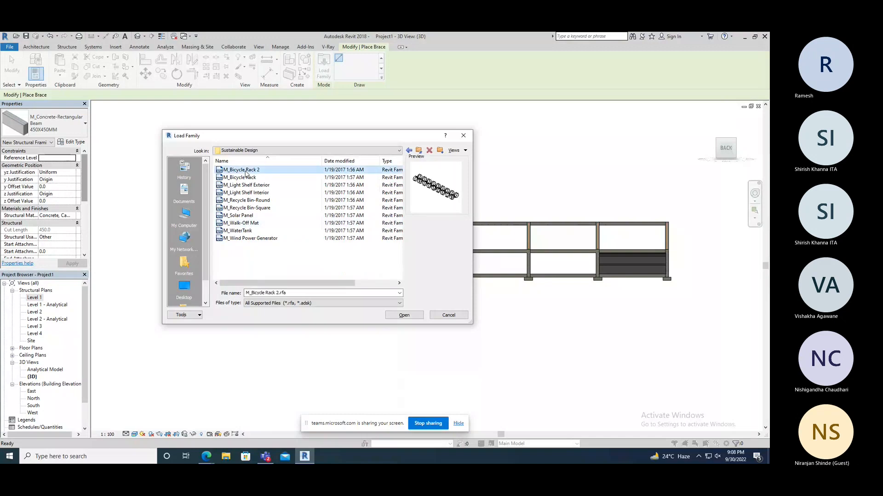
pyautogui.click(242, 177)
pyautogui.click(246, 185)
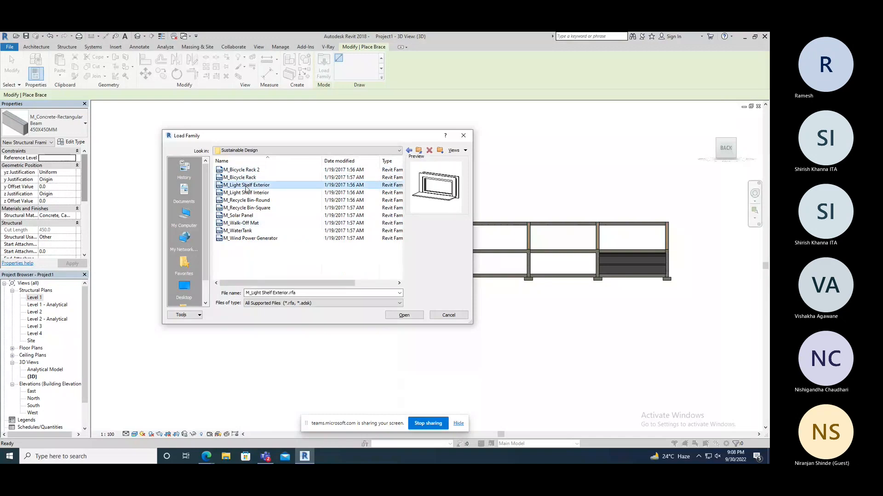
pyautogui.click(246, 192)
pyautogui.click(245, 200)
pyautogui.click(247, 208)
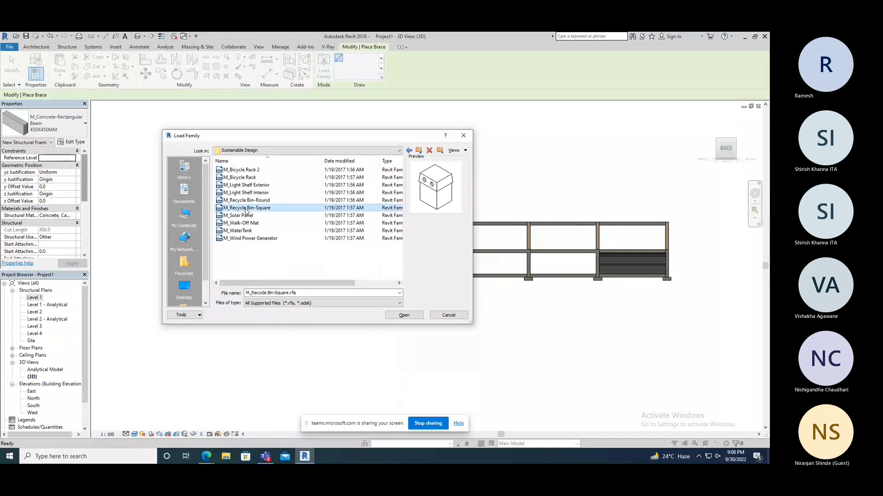
pyautogui.click(246, 216)
pyautogui.click(245, 224)
pyautogui.click(245, 230)
pyautogui.click(246, 239)
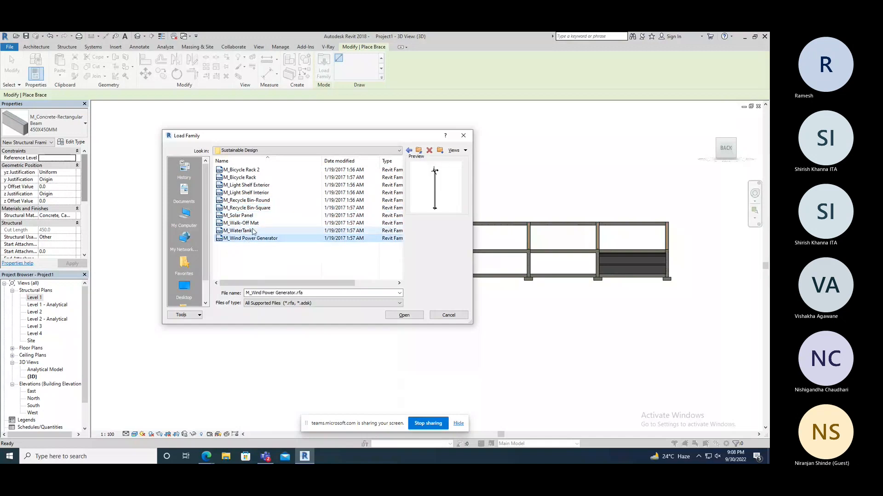
# - Preview the M_Solar Panel, M_Recycle Bin-Square and M_Walk-Off Mat families, and close the family browser without loading any
pyautogui.click(246, 216)
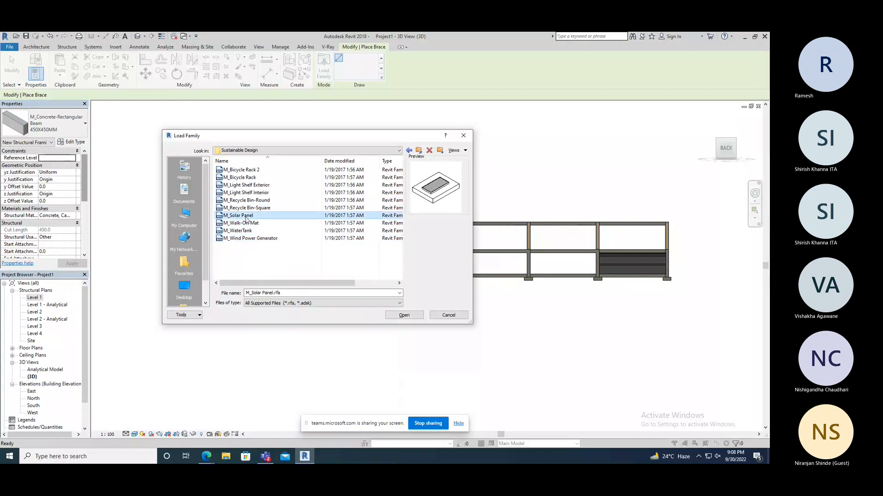
pyautogui.click(246, 209)
pyautogui.click(242, 224)
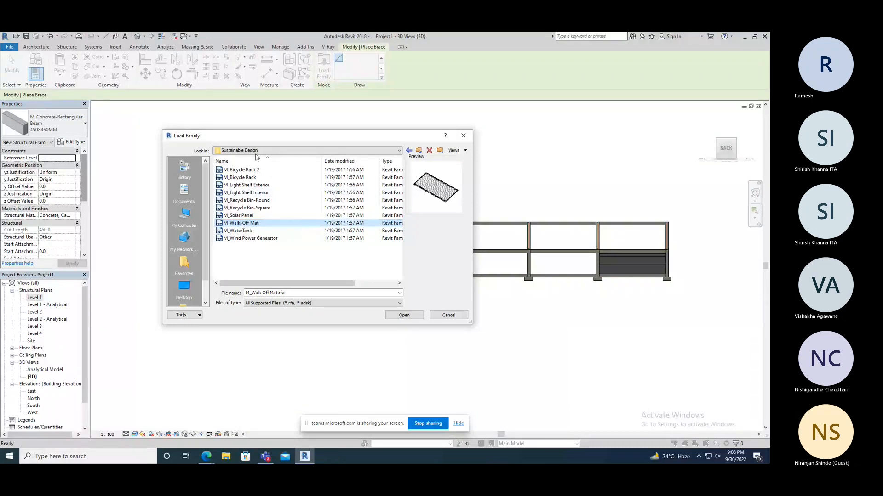
pyautogui.click(463, 136)
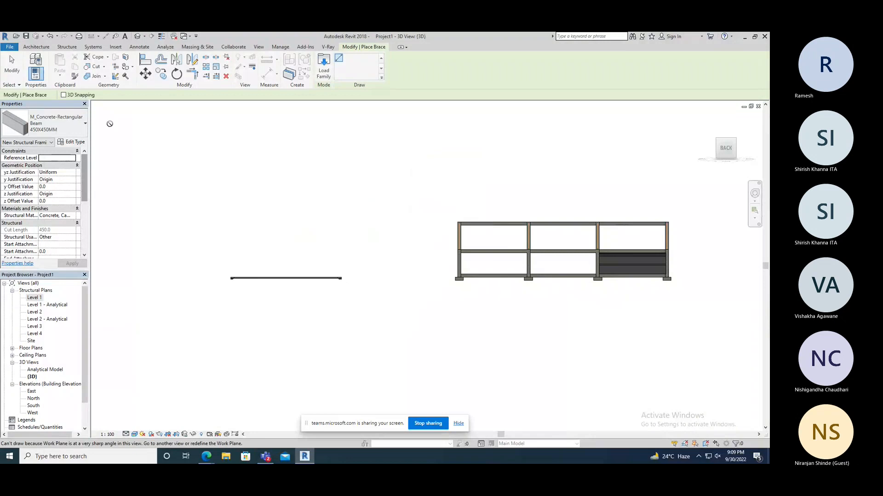
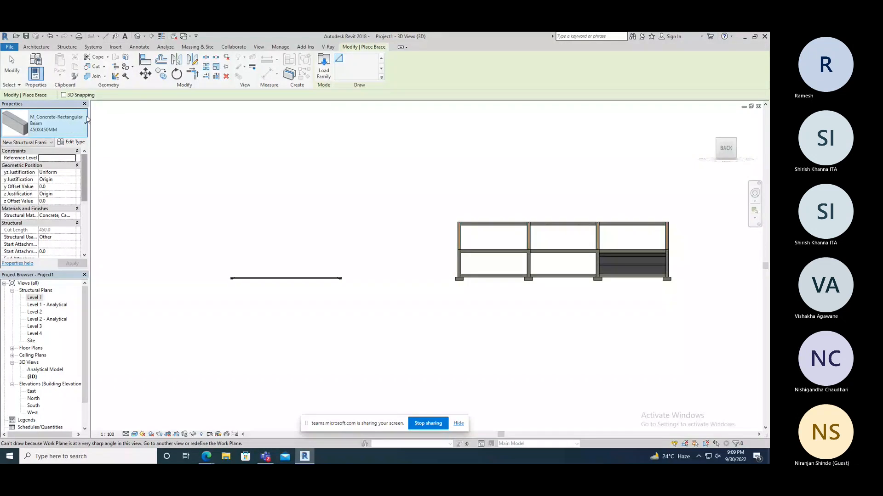
# - Try to place a brace in the back-facing 3D view, and leave the Brace tool
pyautogui.click(234, 153)
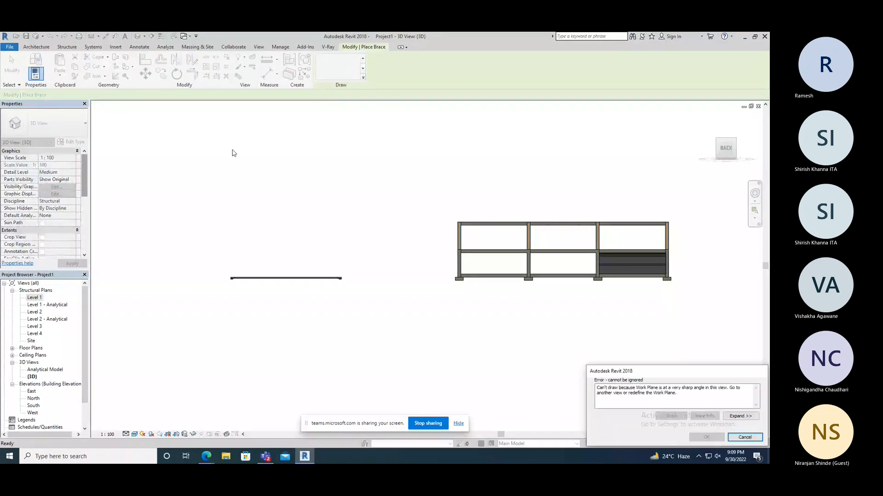
pyautogui.press('Escape')
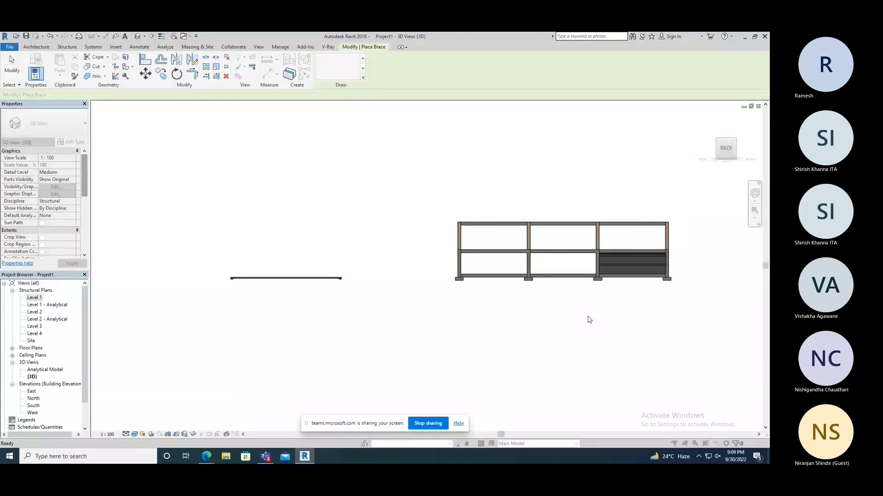
pyautogui.press('Escape')
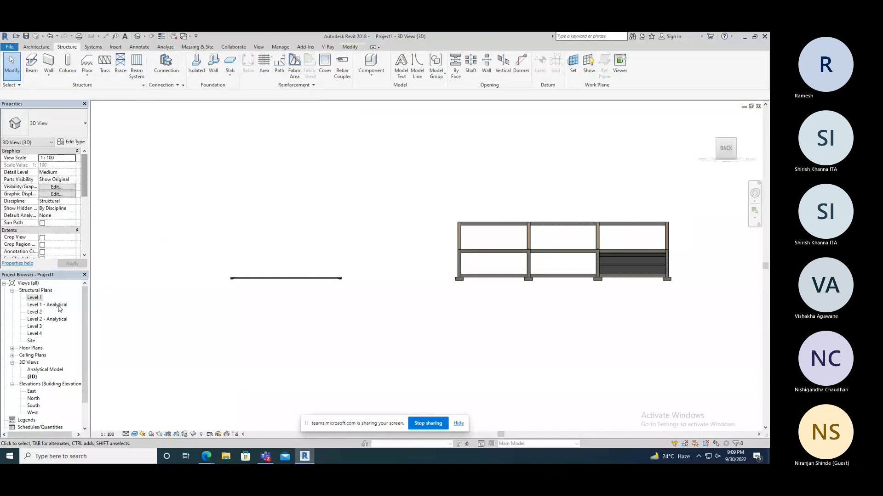
# - In the Level 1 structural plan, place automatic 450X450MM beam systems in bays 3–4 and 4–5 between grids 6 and 7
pyautogui.doubleClick(36, 298)
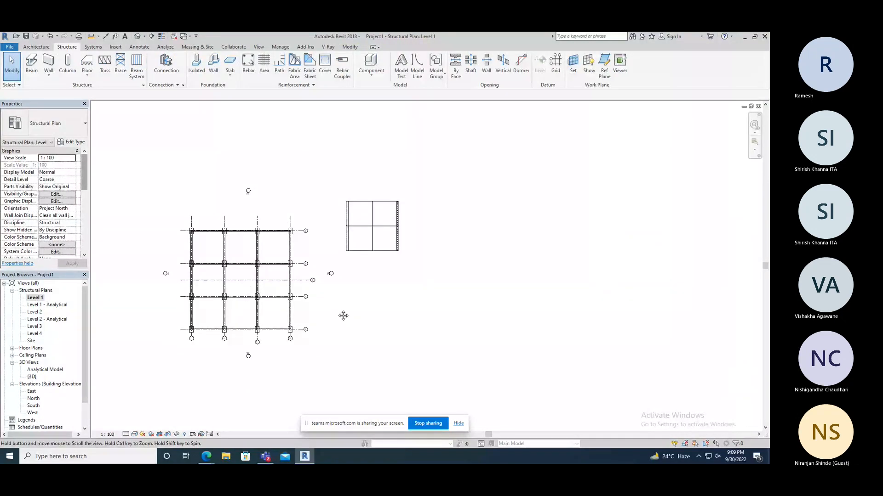
pyautogui.scroll(3, 218, 264)
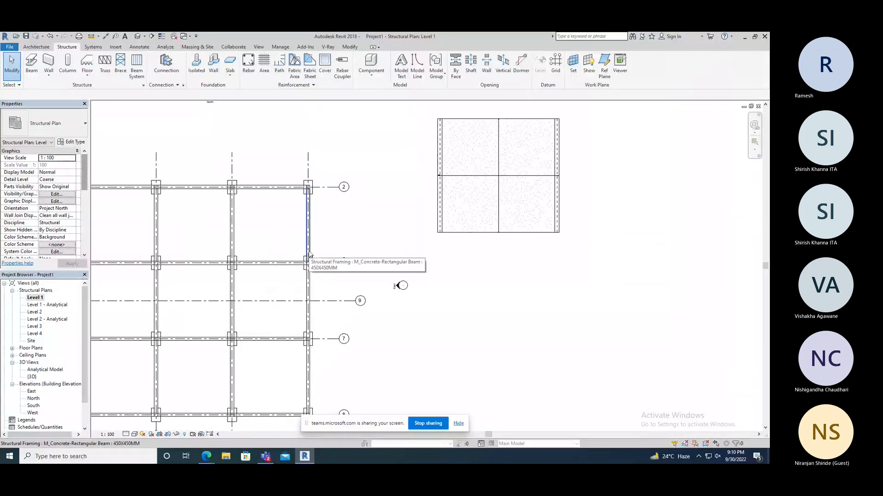
pyautogui.moveTo(309, 252); pyautogui.dragTo(347, 224, button='middle')
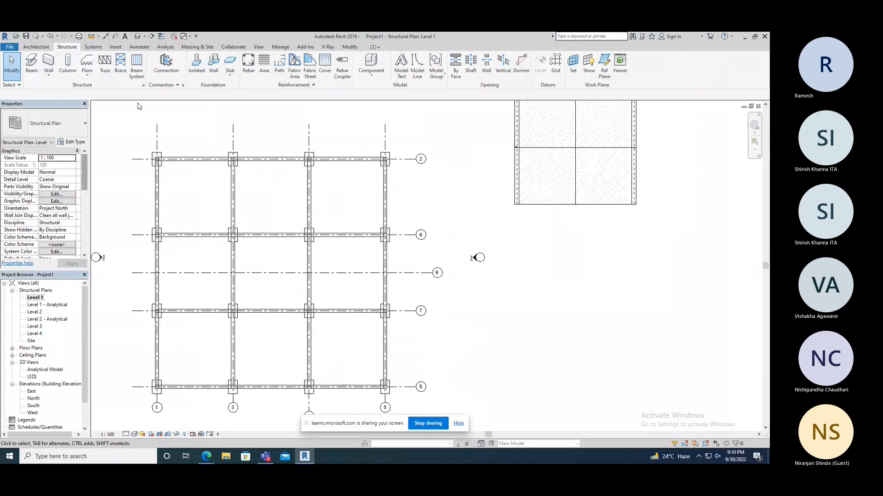
pyautogui.click(137, 65)
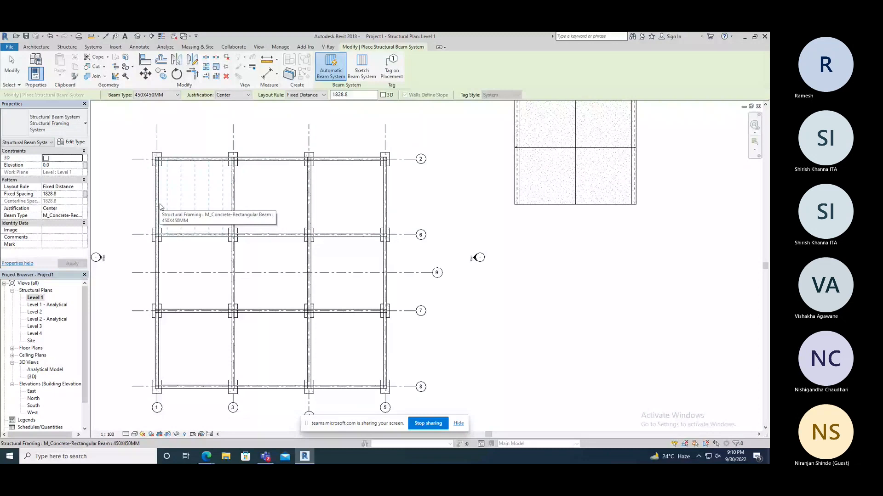
pyautogui.click(235, 274)
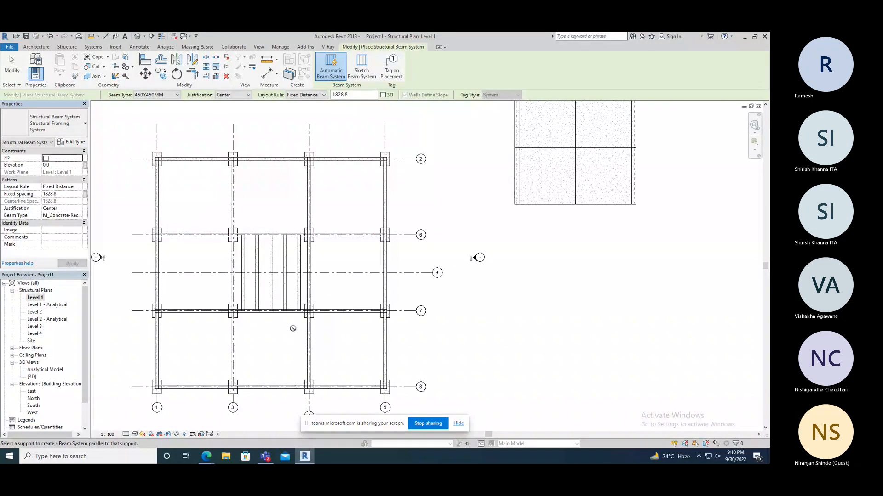
pyautogui.click(344, 237)
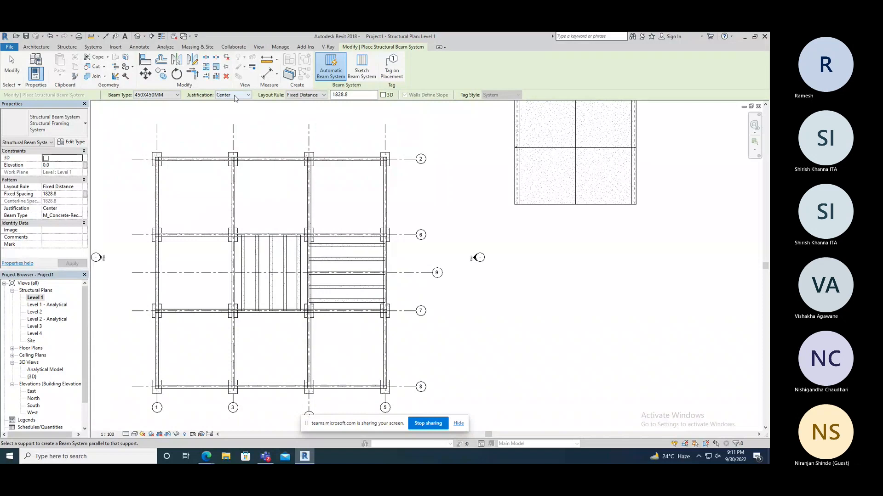
# - Try the Fixed Distance and Clear Spacing layout rules for the beam system and check their spacing values
pyautogui.click(351, 95)
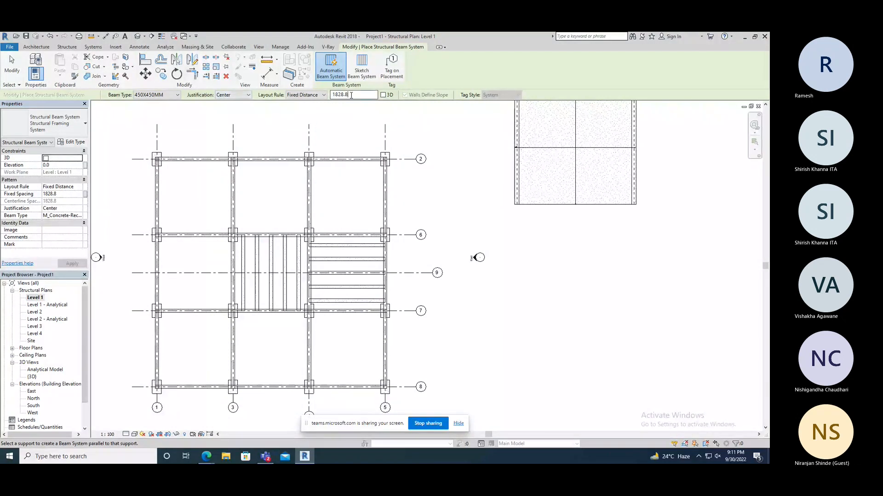
pyautogui.click(323, 95)
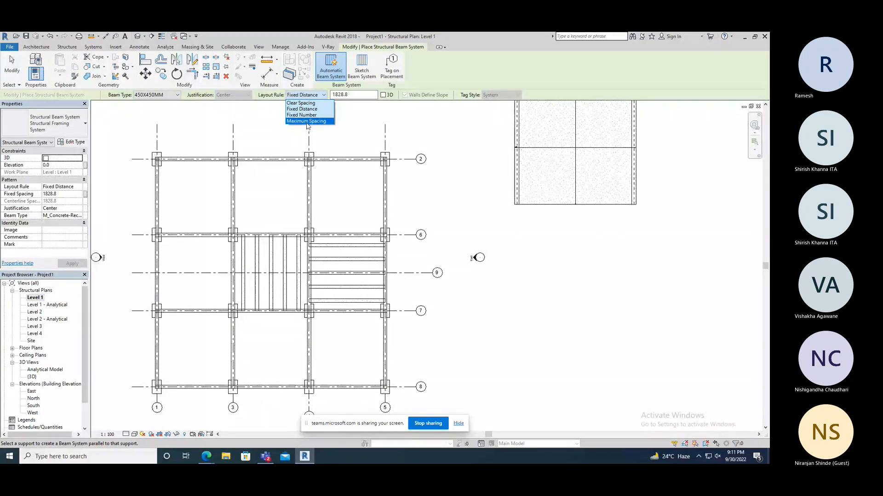
pyautogui.click(309, 110)
pyautogui.moveTo(349, 95); pyautogui.dragTo(325, 96)
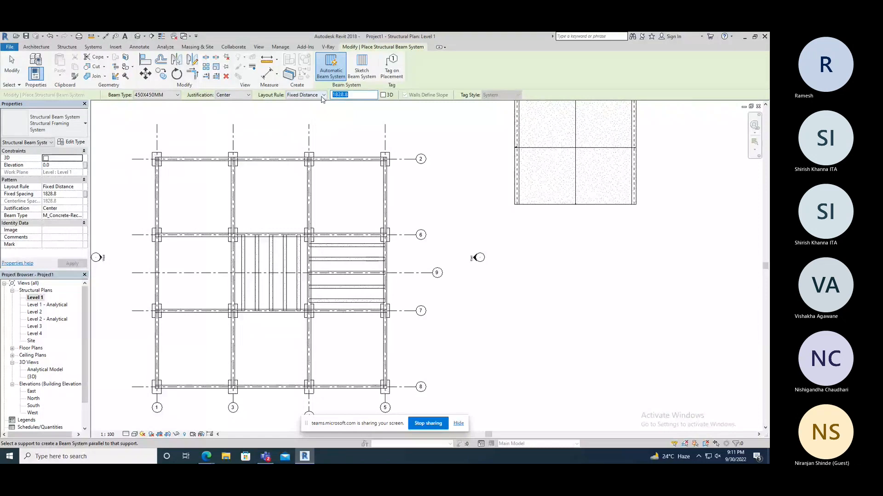
pyautogui.click(324, 95)
pyautogui.click(316, 102)
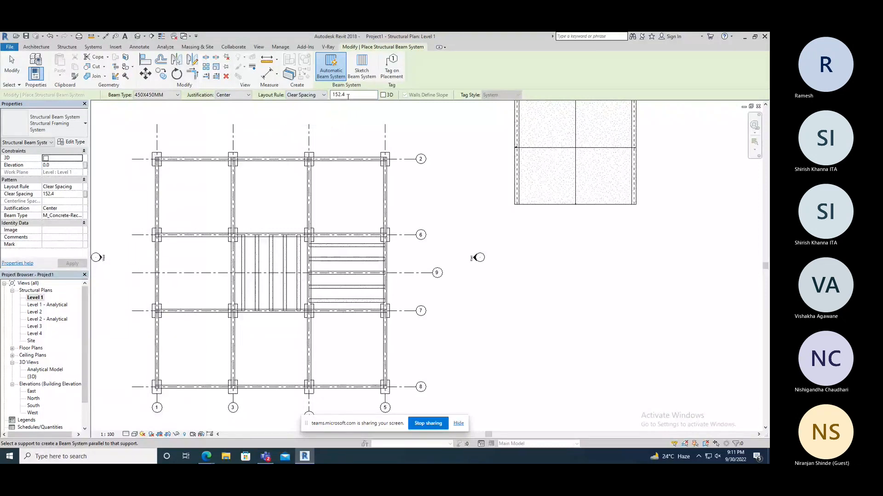
pyautogui.moveTo(351, 95); pyautogui.dragTo(328, 94)
# - Set the layout rule to Fixed Number with 8 lines and place a beam system in bay 1–3 between grids 6 and 7
pyautogui.click(306, 95)
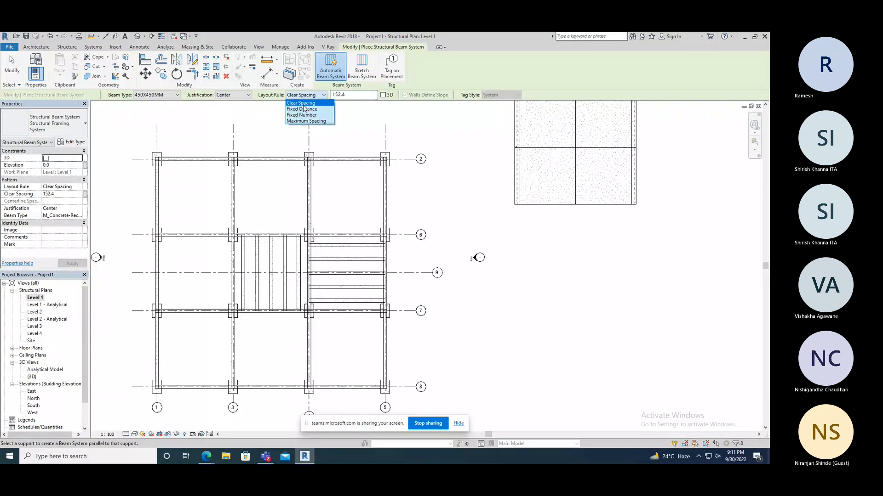
pyautogui.click(301, 106)
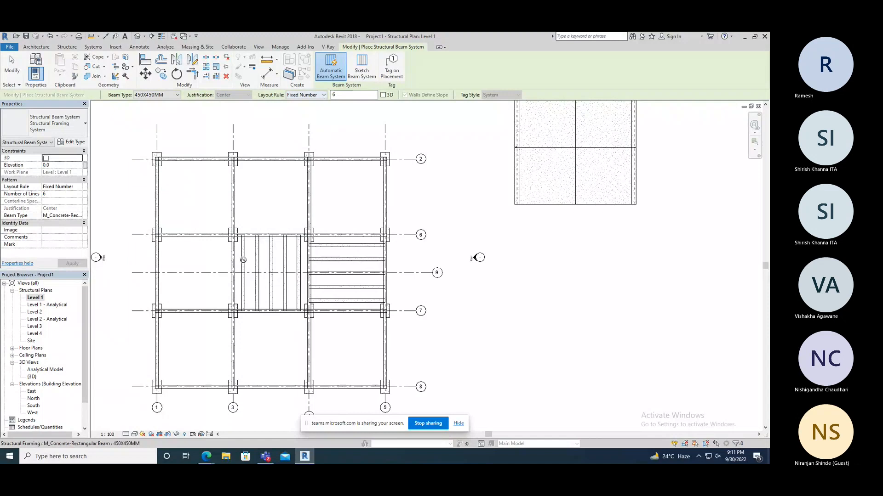
pyautogui.doubleClick(338, 95)
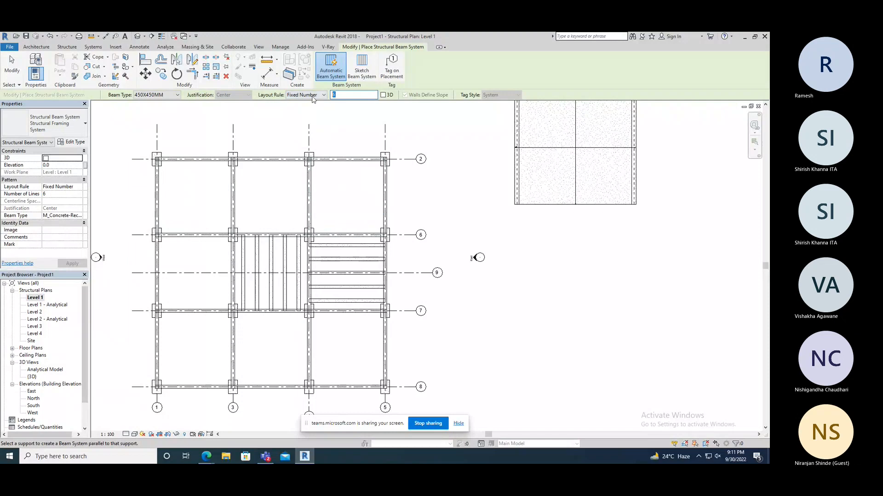
pyautogui.write('8')
pyautogui.click(198, 240)
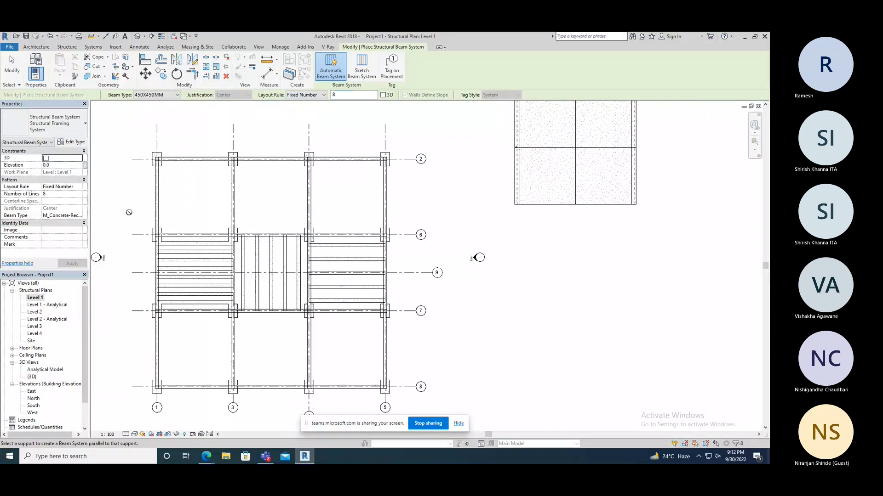
pyautogui.rightClick(118, 143)
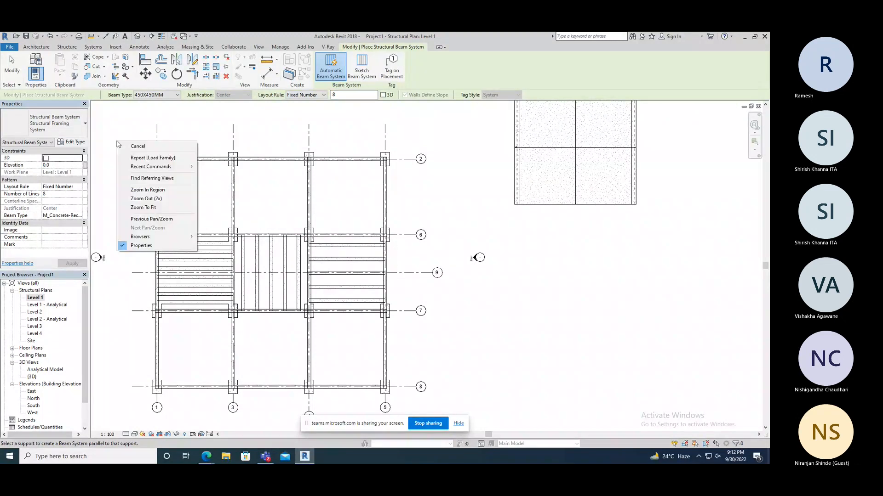
pyautogui.click(137, 147)
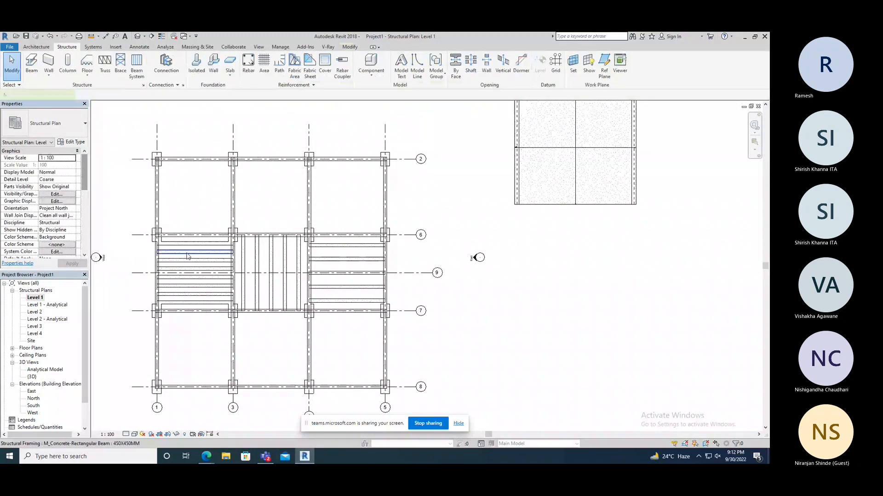
# - Inspect the properties of individual beams in the beam system between grids 1 and 3
pyautogui.click(187, 268)
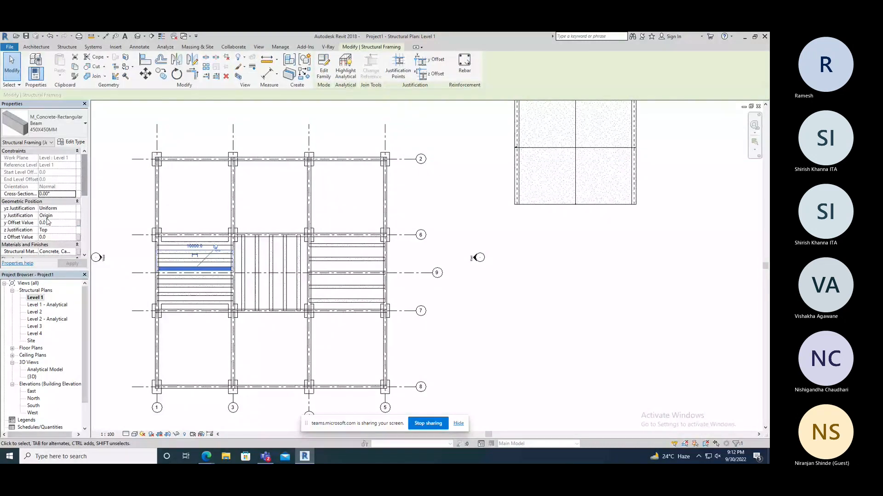
pyautogui.moveTo(85, 182); pyautogui.dragTo(89, 183)
pyautogui.click(151, 252)
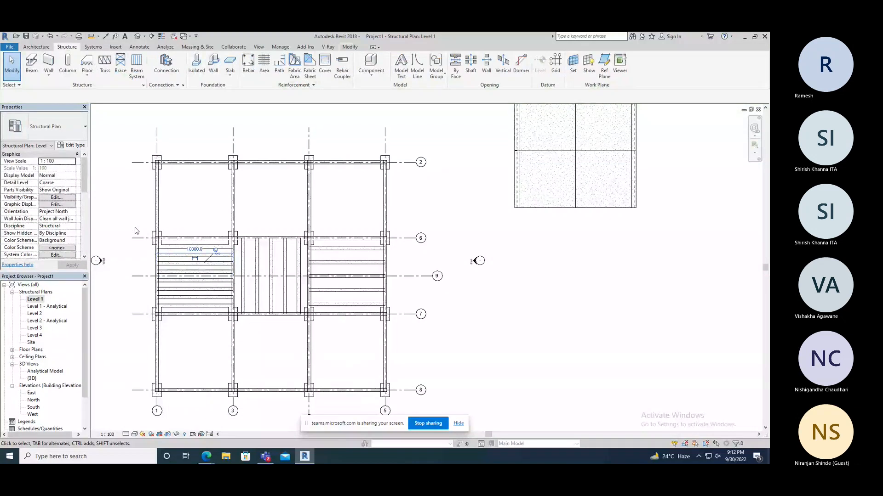
pyautogui.click(182, 280)
pyautogui.click(139, 291)
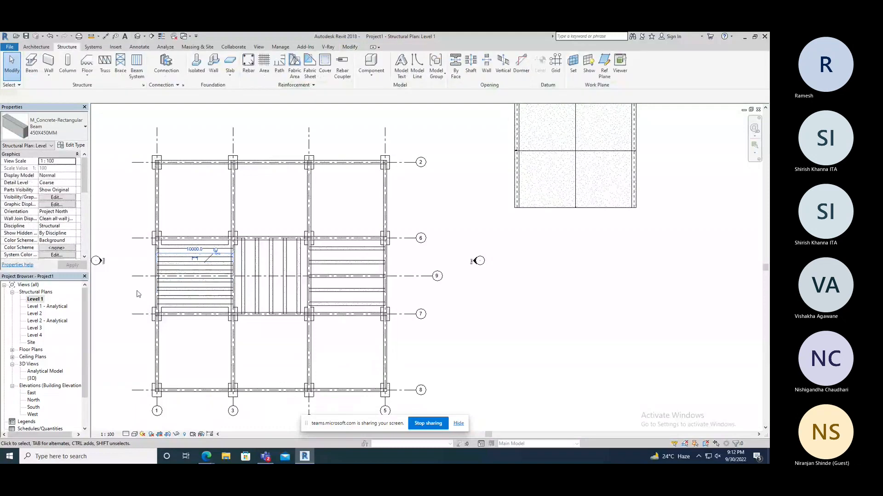
# - Start a sketched beam system and draw a horizontal boundary line about 9550 mm long between grids 3 and 4, just below grid 7
pyautogui.scroll(-2, 161, 193)
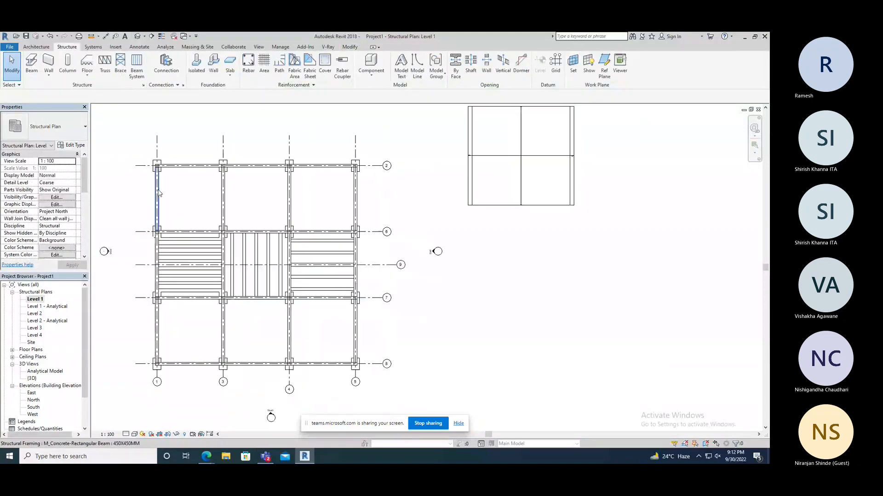
pyautogui.scroll(1, 305, 265)
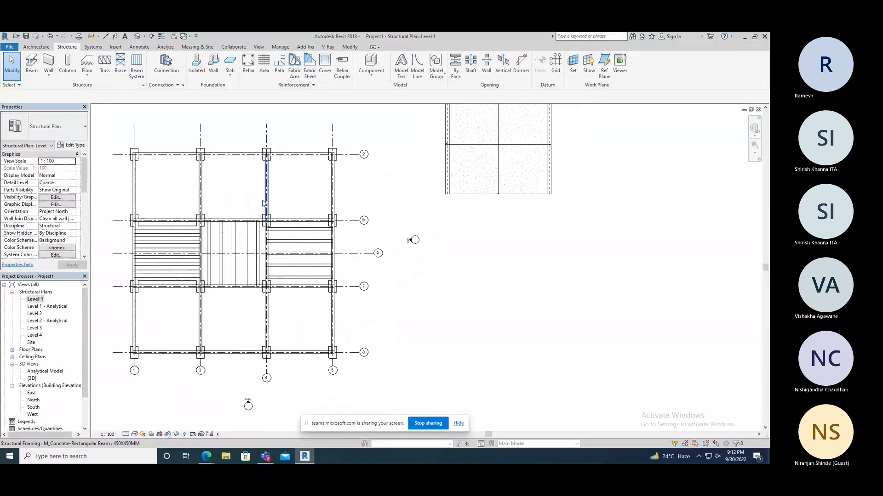
pyautogui.click(137, 64)
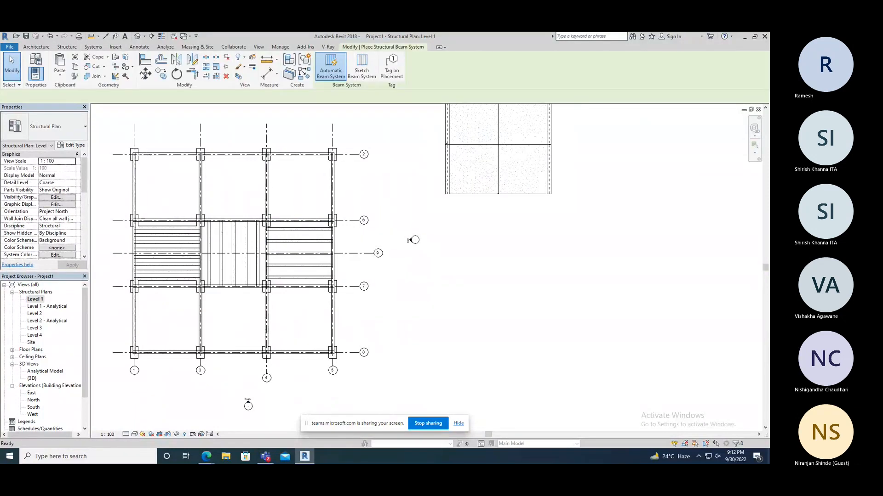
pyautogui.click(361, 74)
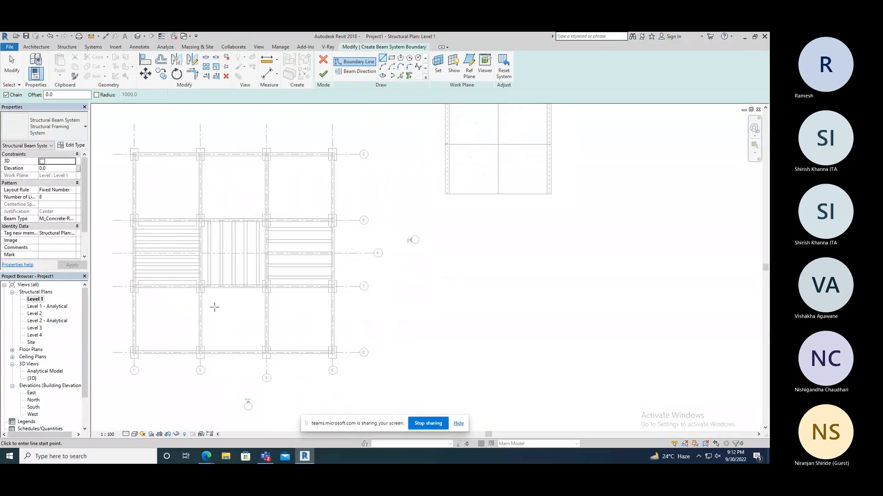
pyautogui.scroll(3, 214, 307)
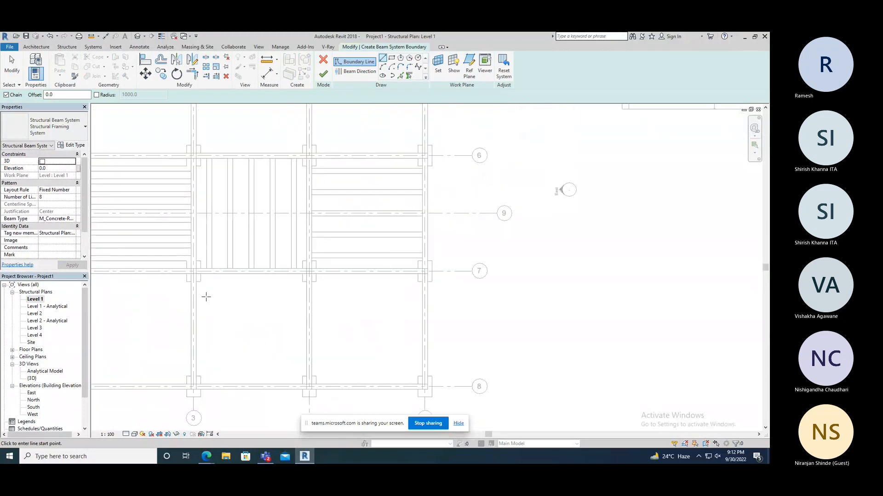
pyautogui.click(195, 288)
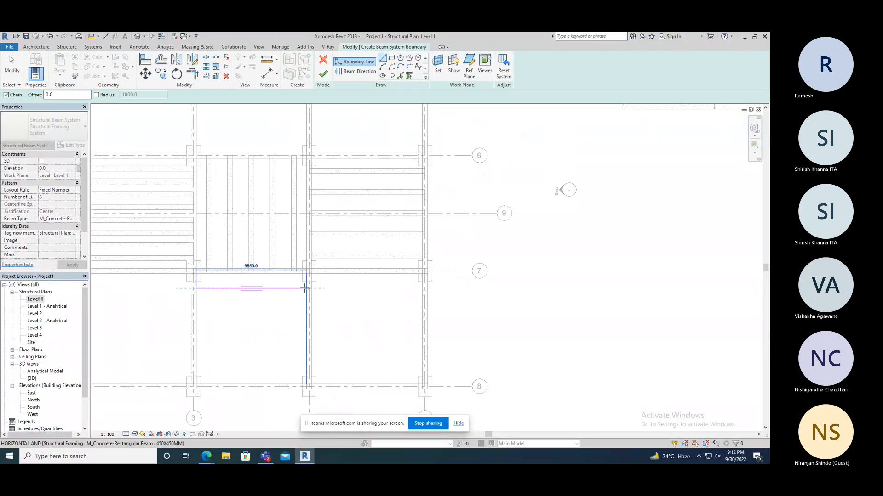
pyautogui.click(304, 288)
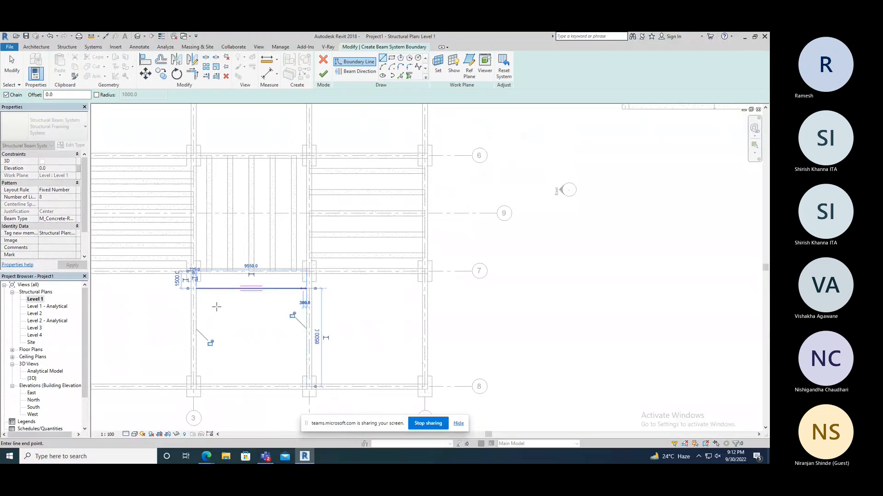
pyautogui.rightClick(294, 317)
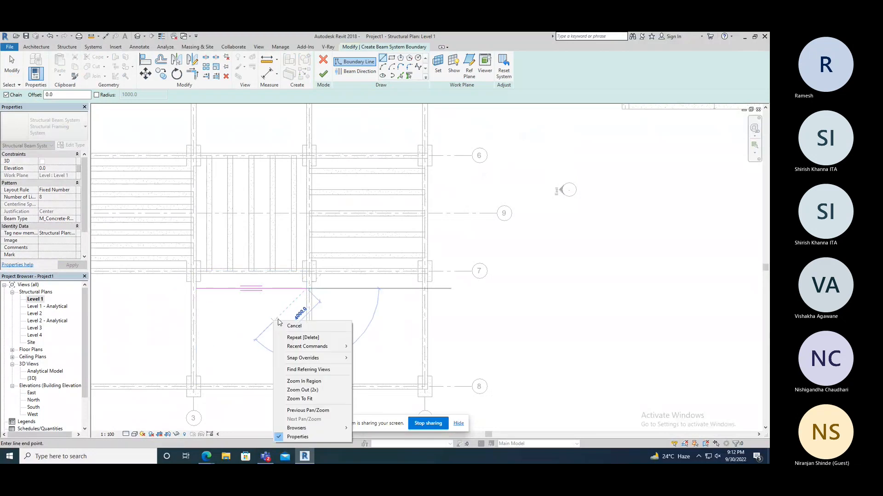
pyautogui.click(305, 325)
# - Add two parallel boundary lines below the first, spanning grids 3 to 4, and try to finish the beam system with this open boundary
pyautogui.click(196, 315)
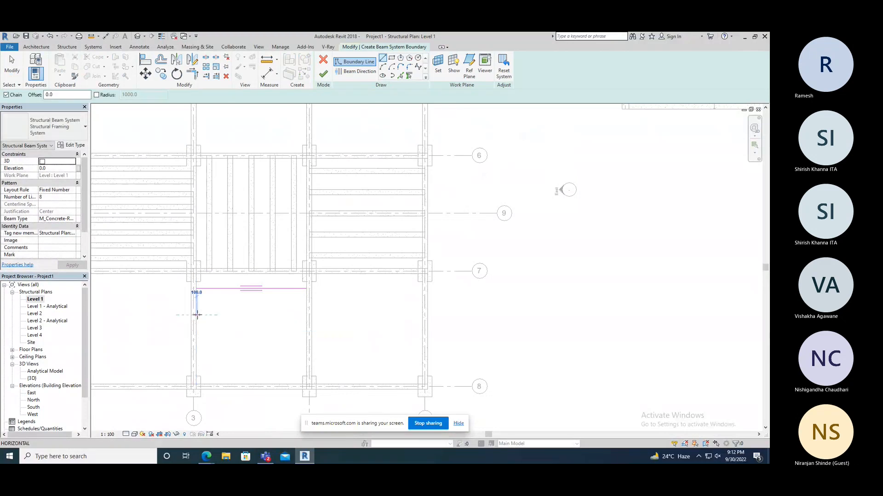
pyautogui.click(305, 316)
pyautogui.rightClick(260, 316)
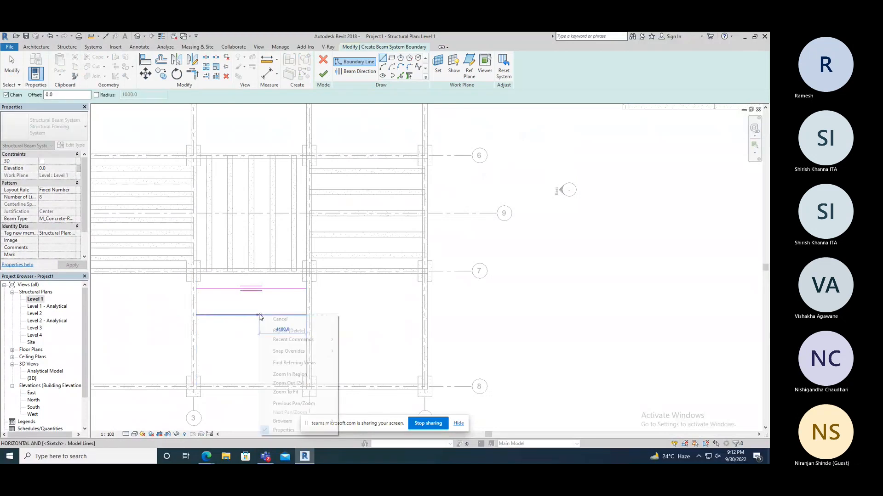
pyautogui.click(276, 322)
pyautogui.click(196, 329)
pyautogui.click(306, 329)
pyautogui.rightClick(267, 324)
pyautogui.click(285, 327)
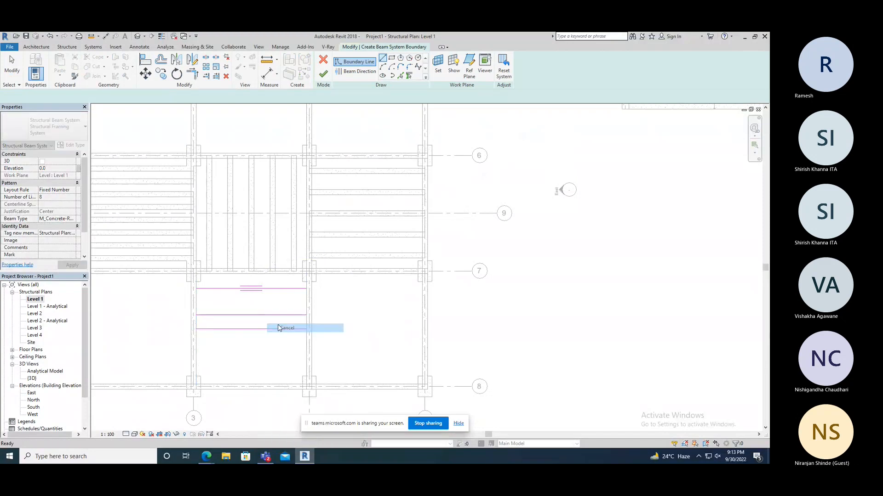
pyautogui.click(324, 73)
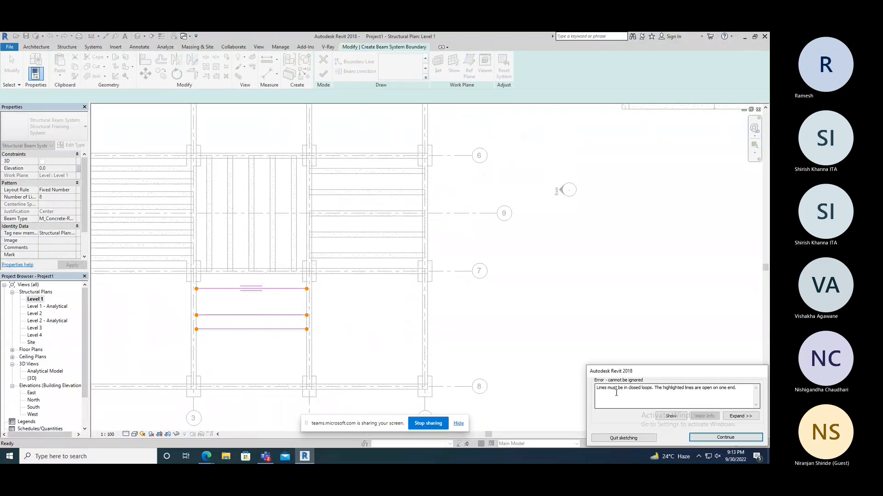
pyautogui.click(706, 439)
# - Delete the three horizontal boundary lines from the beam system sketch
pyautogui.rightClick(460, 285)
pyautogui.click(481, 290)
pyautogui.click(289, 329)
pyautogui.press('Delete')
pyautogui.click(290, 315)
pyautogui.moveTo(289, 309); pyautogui.dragTo(284, 289)
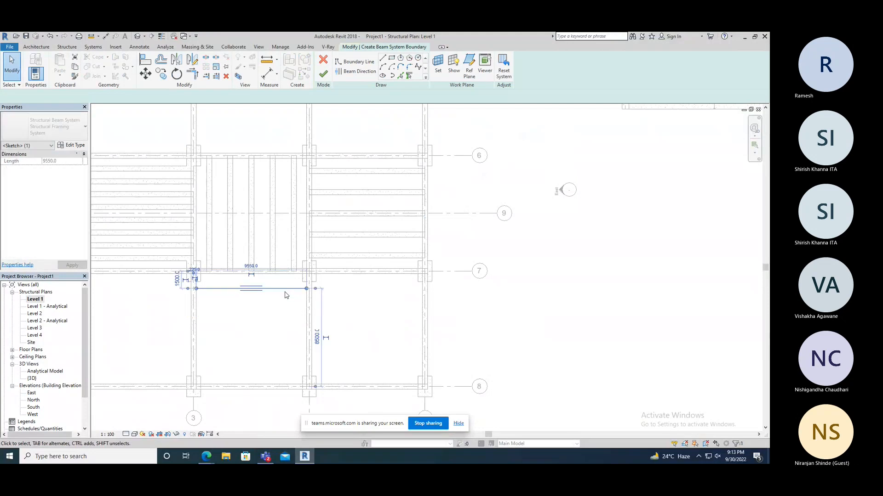
pyautogui.press('Delete')
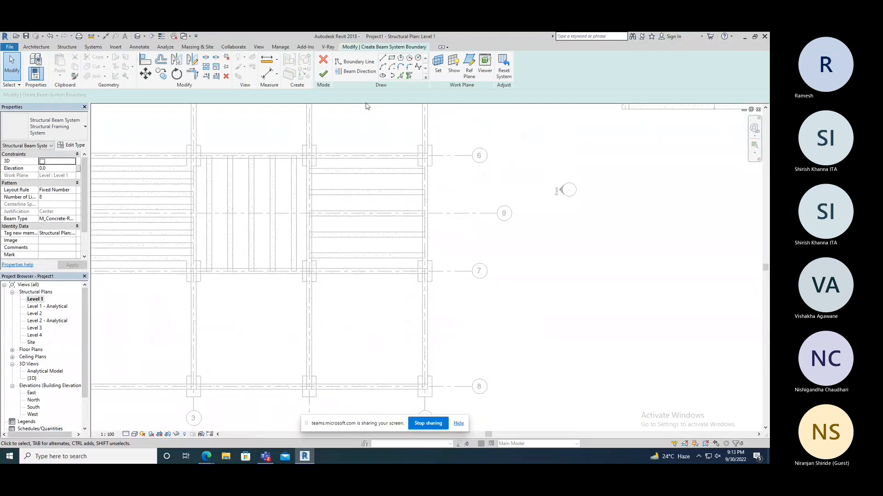
# - Create a beam system from a rectangular boundary about 7300 by 6700 mm in bay 3–4 between grids 7 and 8, and delete it
pyautogui.click(392, 59)
pyautogui.click(209, 291)
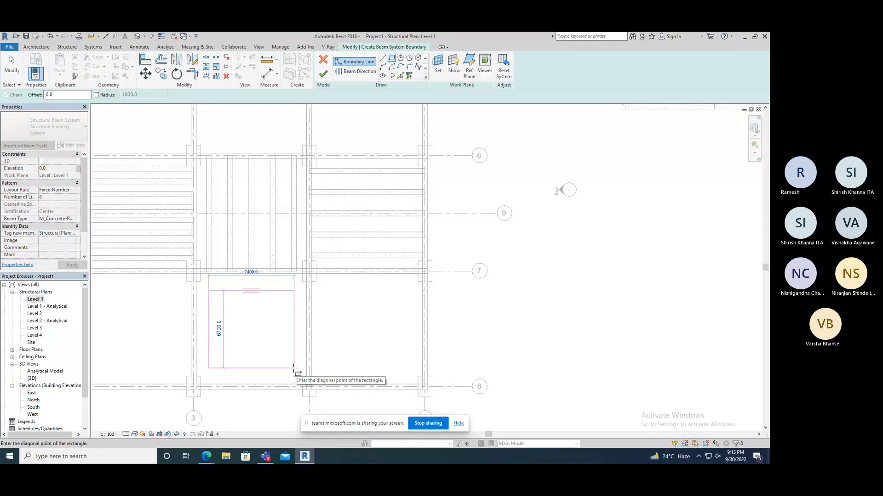
pyautogui.click(293, 367)
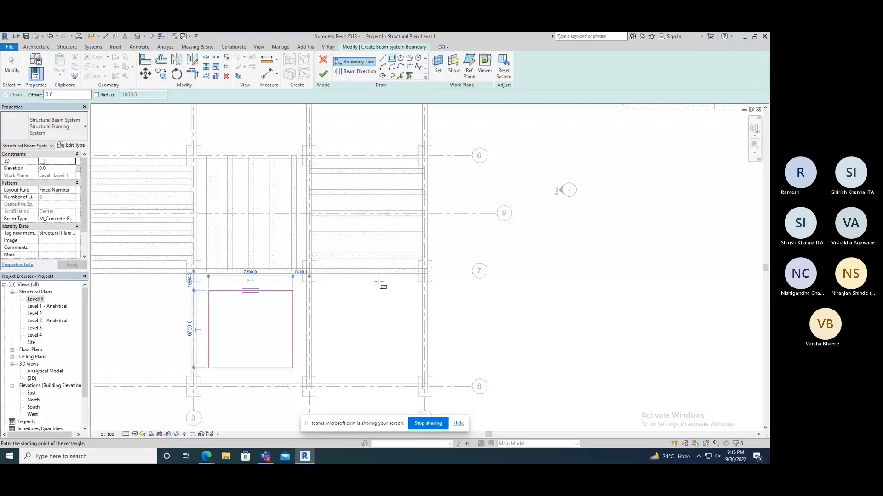
pyautogui.click(323, 74)
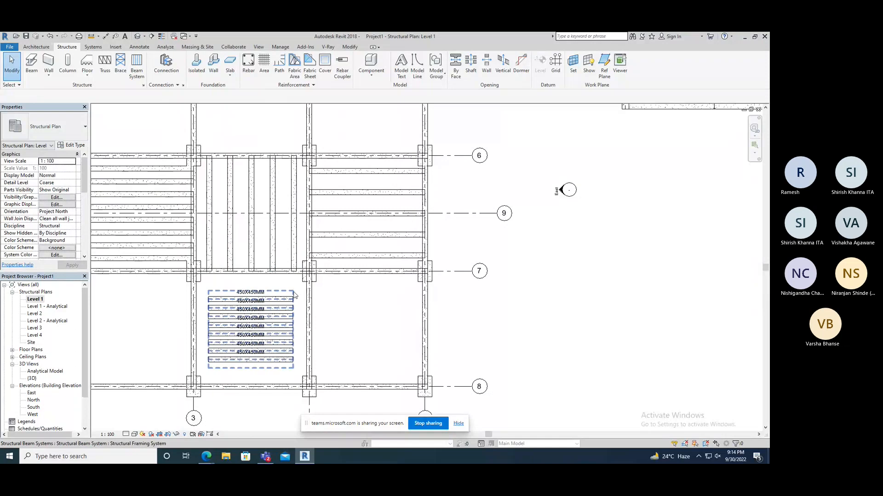
pyautogui.click(293, 296)
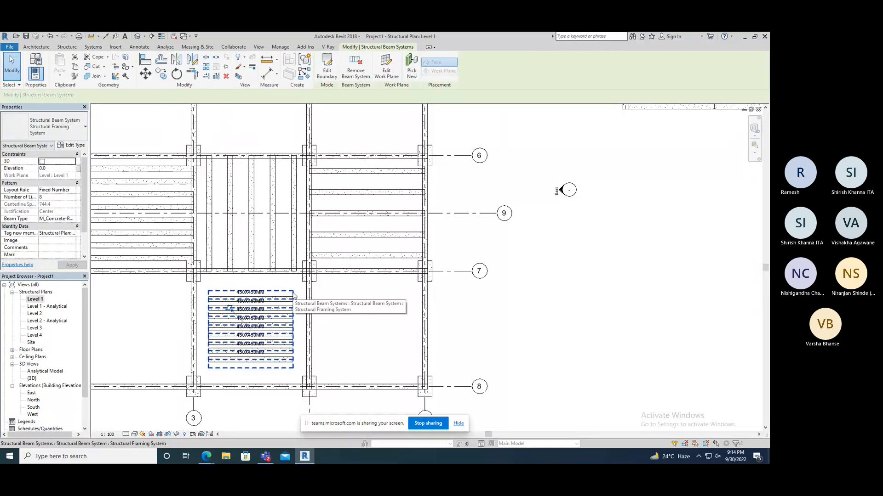
pyautogui.press('Escape')
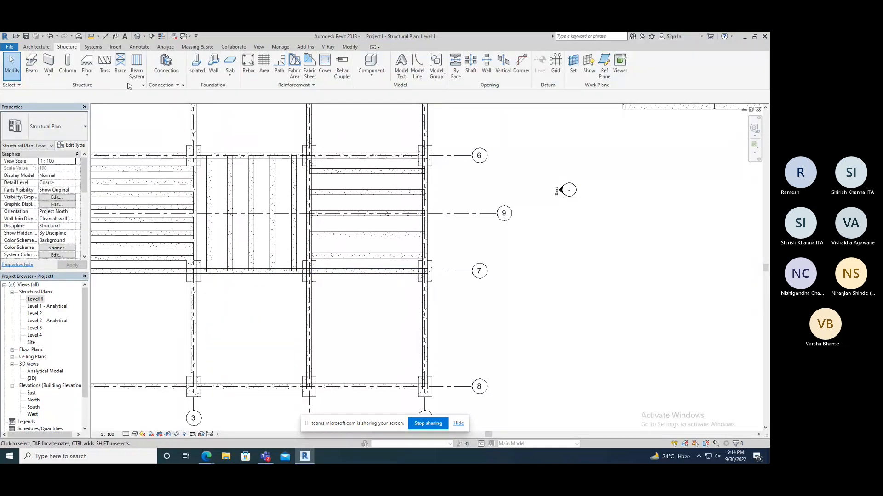
# - Create a sketched beam system with a six-sided polygon boundary in the empty area east of the grid, using 8 lines of 450X450MM beams
pyautogui.click(137, 67)
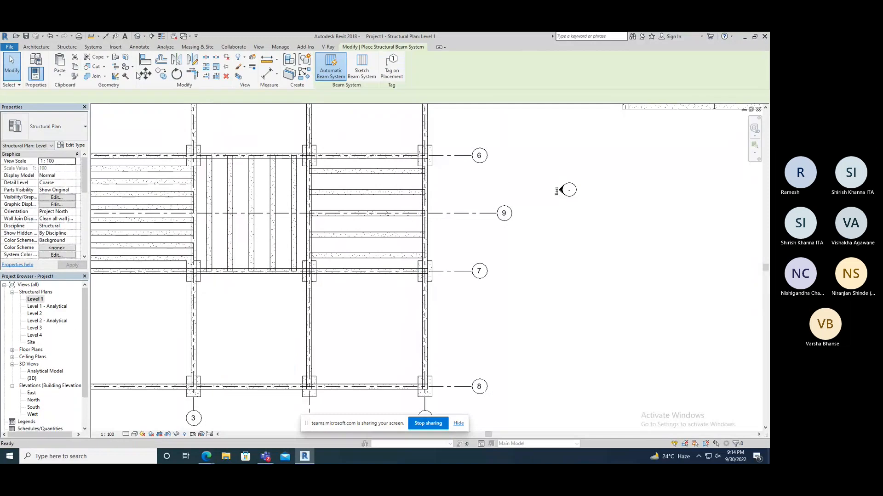
pyautogui.click(362, 69)
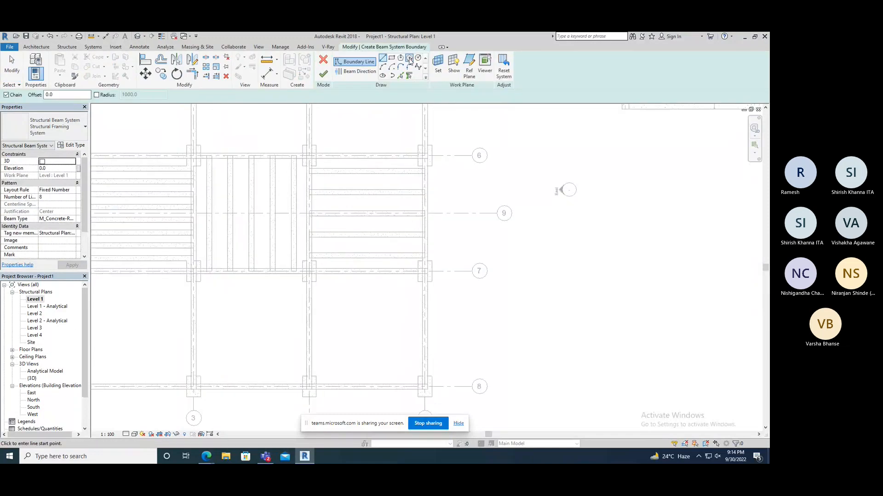
pyautogui.click(588, 296)
pyautogui.click(641, 251)
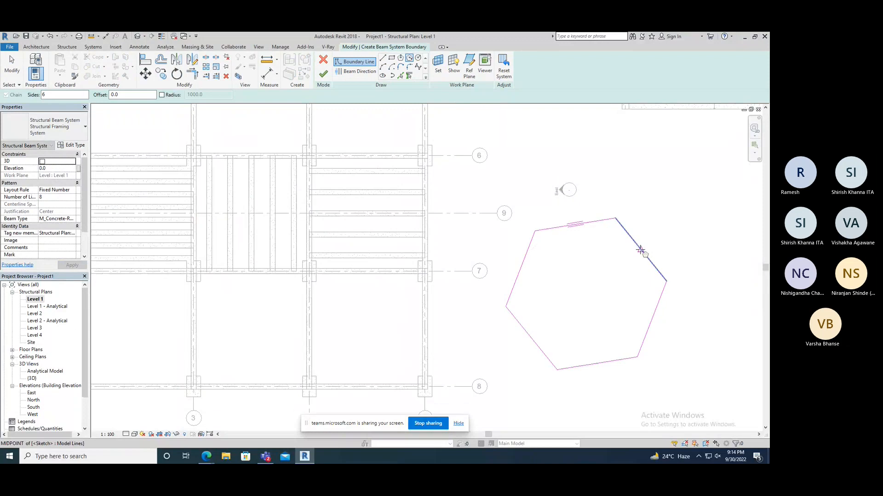
pyautogui.click(324, 75)
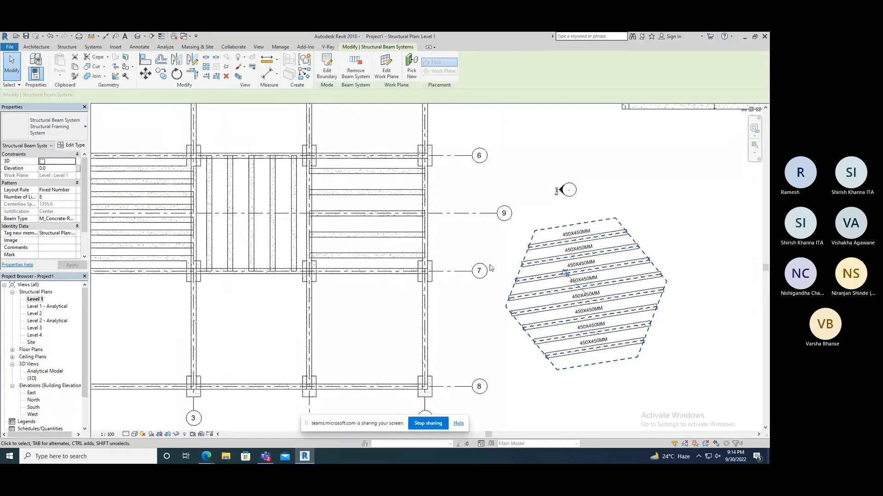
# - Delete the hexagonal beam system east of the grid
pyautogui.click(506, 250)
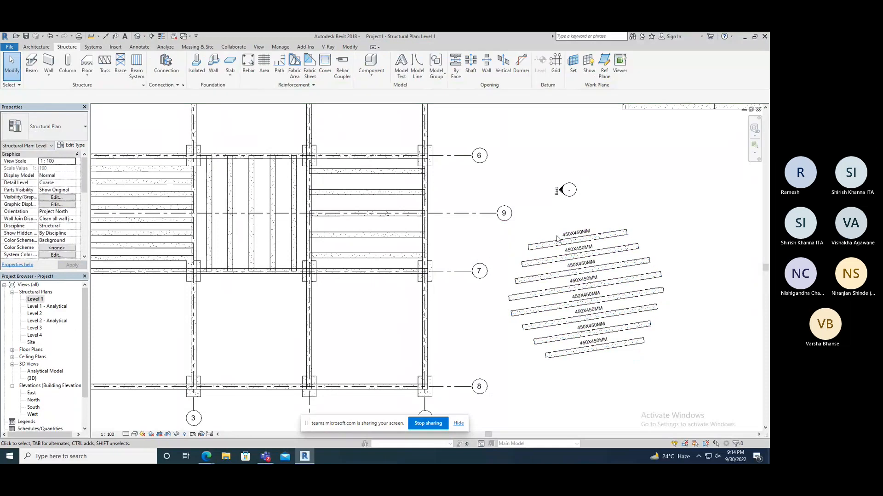
pyautogui.click(525, 257)
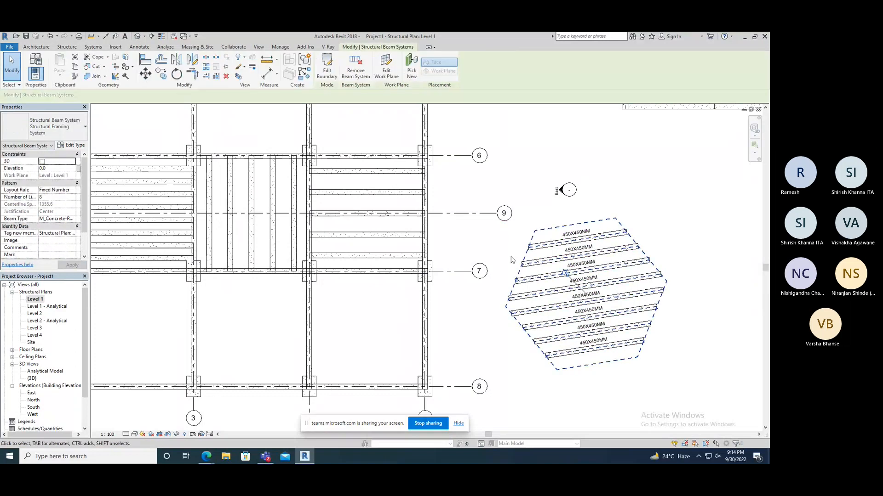
pyautogui.press('Delete')
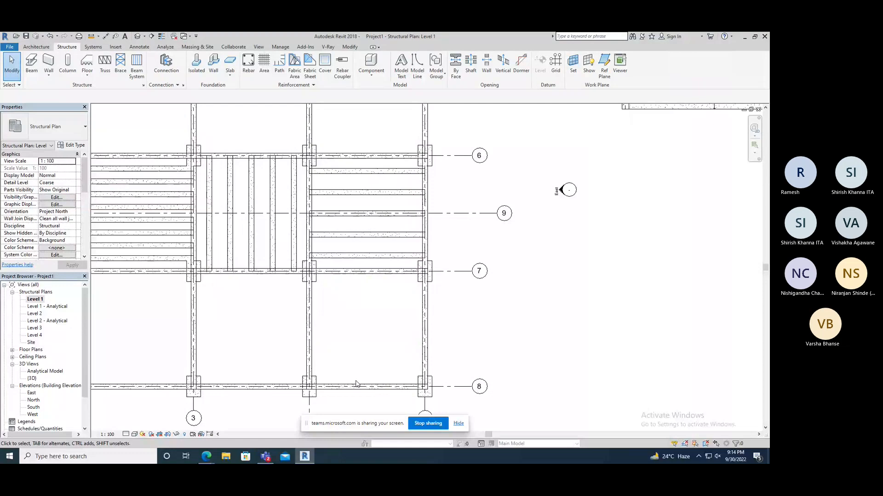
# - Place an automatic beam system of 8 UB-Universal Beam 254x102x28UB members in bay 1–3 between grids 7 and 8, running parallel to grid 3
pyautogui.scroll(-4, 398, 282)
pyautogui.moveTo(374, 316); pyautogui.dragTo(438, 309, button='middle')
pyautogui.scroll(-1, 392, 307)
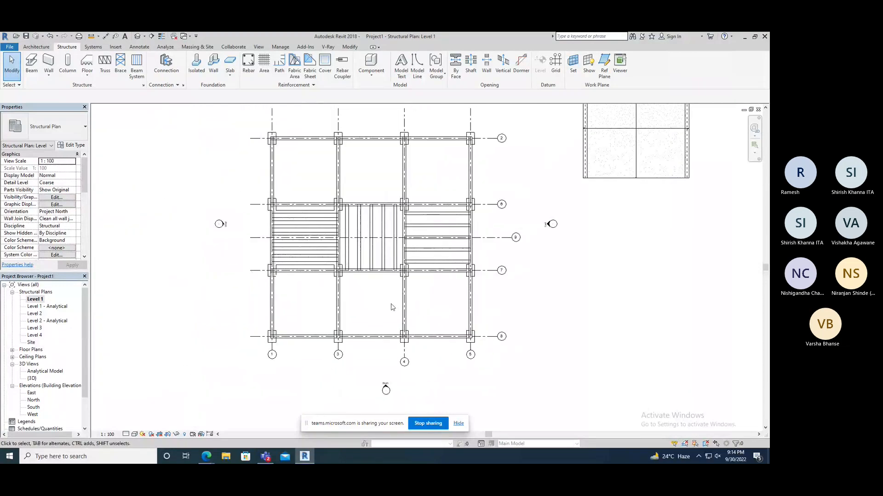
pyautogui.scroll(-1, 393, 307)
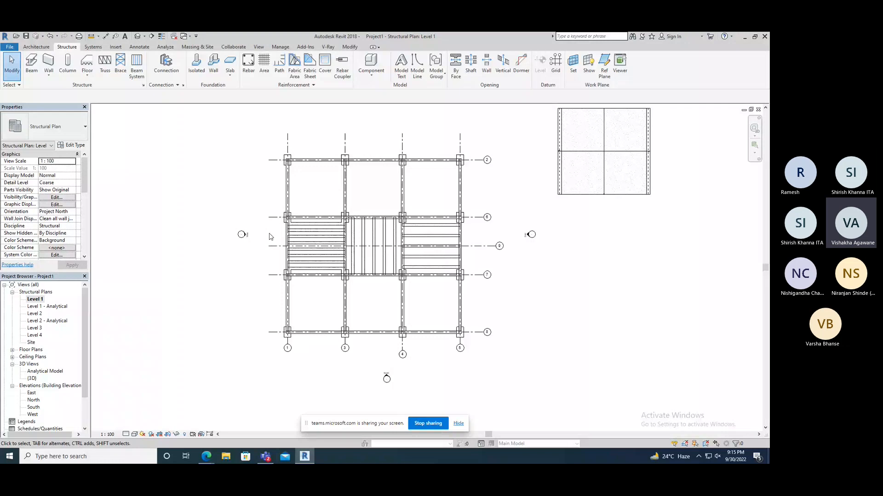
pyautogui.moveTo(367, 296); pyautogui.dragTo(349, 269, button='middle')
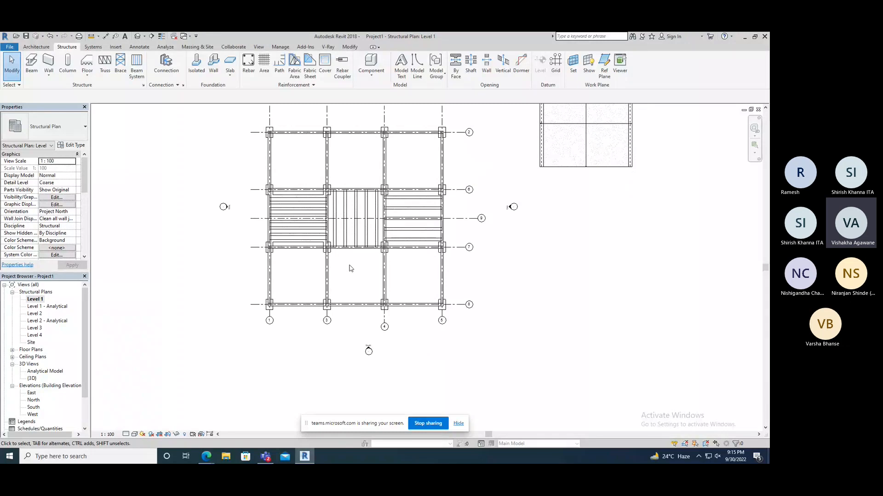
pyautogui.click(141, 77)
pyautogui.click(68, 135)
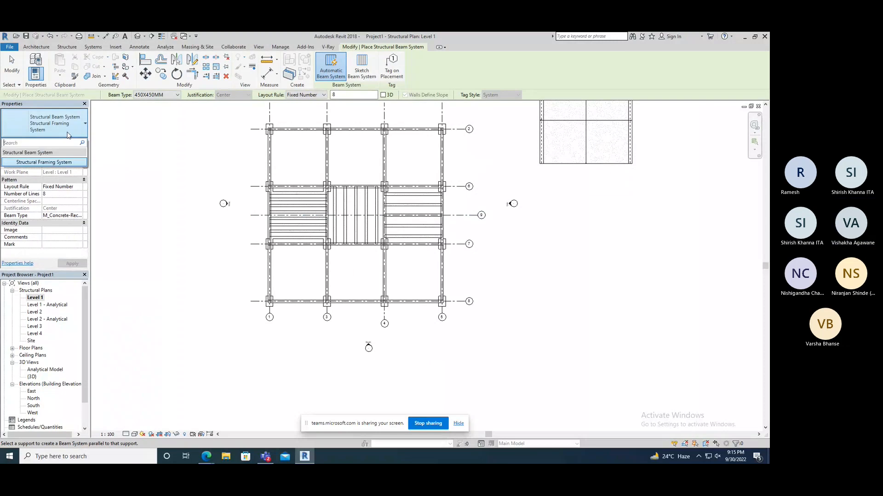
pyautogui.click(53, 162)
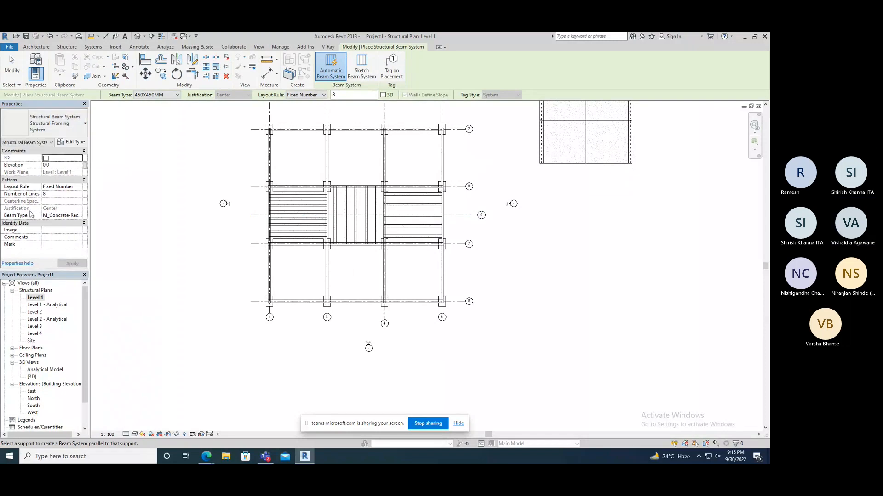
pyautogui.click(50, 216)
pyautogui.click(78, 216)
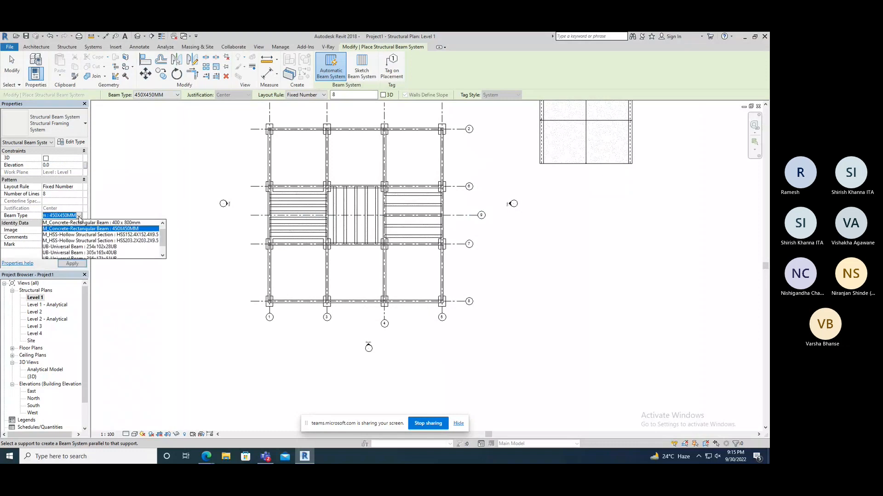
pyautogui.click(80, 247)
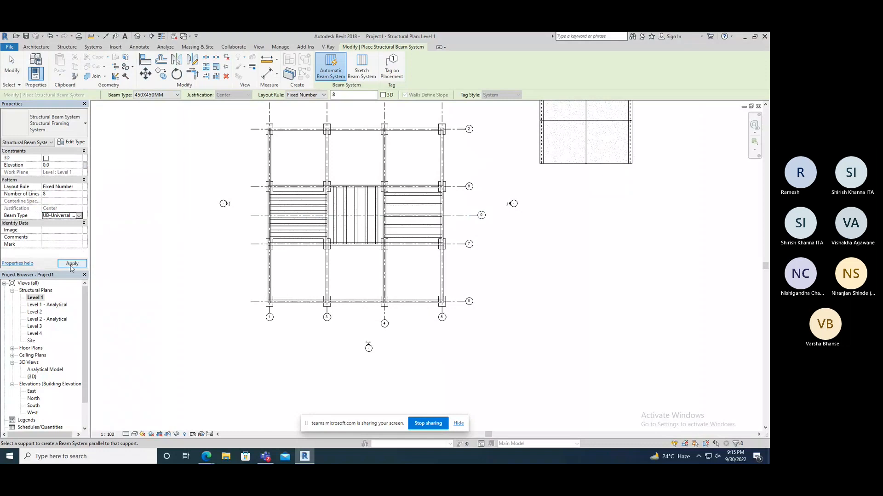
pyautogui.click(73, 263)
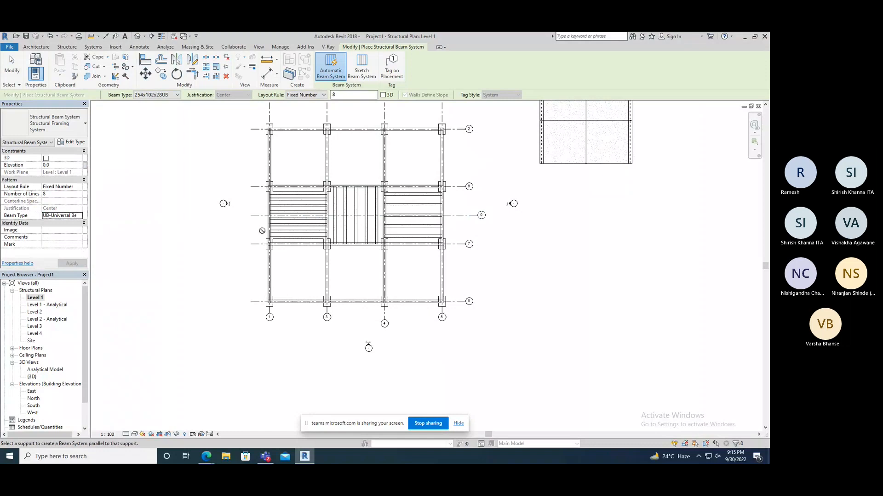
pyautogui.click(326, 274)
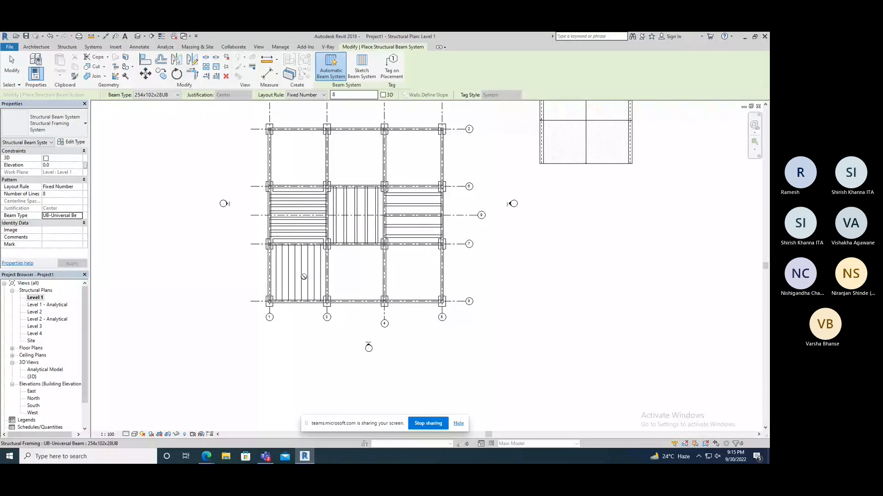
# - Examine the beam system in the lower corner bay in plan, and inspect the framing from several angles in the 3D view
pyautogui.scroll(3, 304, 276)
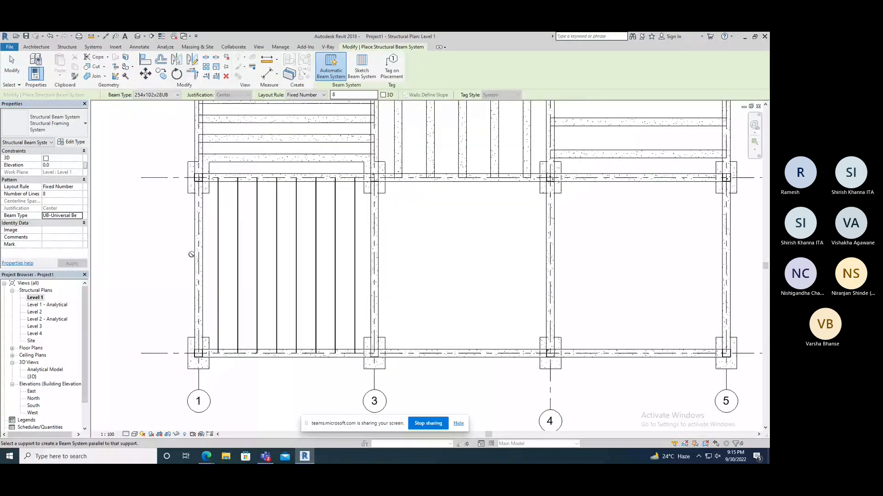
pyautogui.hotkey('ctrl', 'Tab')
pyautogui.scroll(-1, 544, 298)
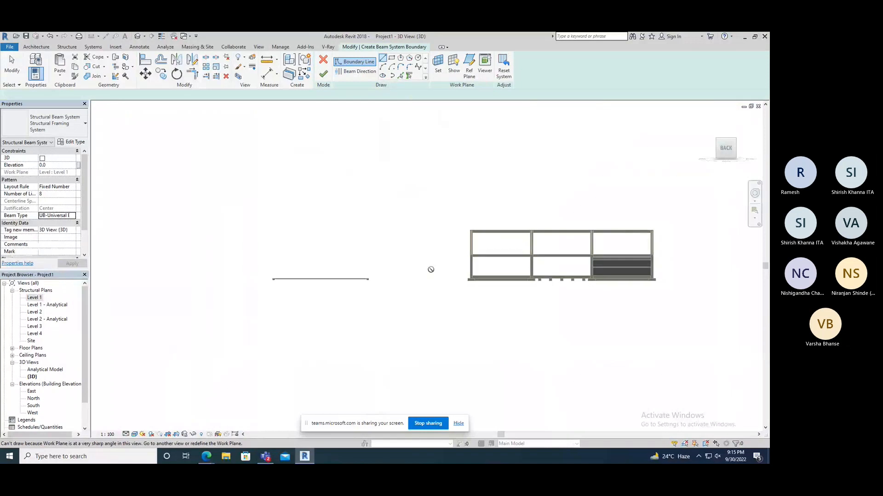
pyautogui.keyDown('shift'); pyautogui.moveTo(430, 270); pyautogui.dragTo(459, 335, button='middle'); pyautogui.keyUp('shift')
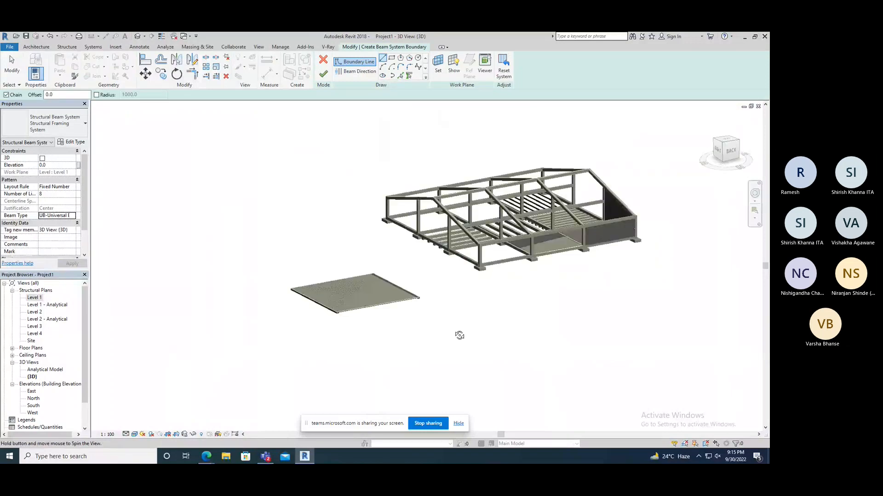
pyautogui.scroll(3, 473, 230)
pyautogui.scroll(2, 481, 227)
pyautogui.keyDown('shift'); pyautogui.moveTo(482, 227); pyautogui.dragTo(550, 349, button='middle'); pyautogui.keyUp('shift')
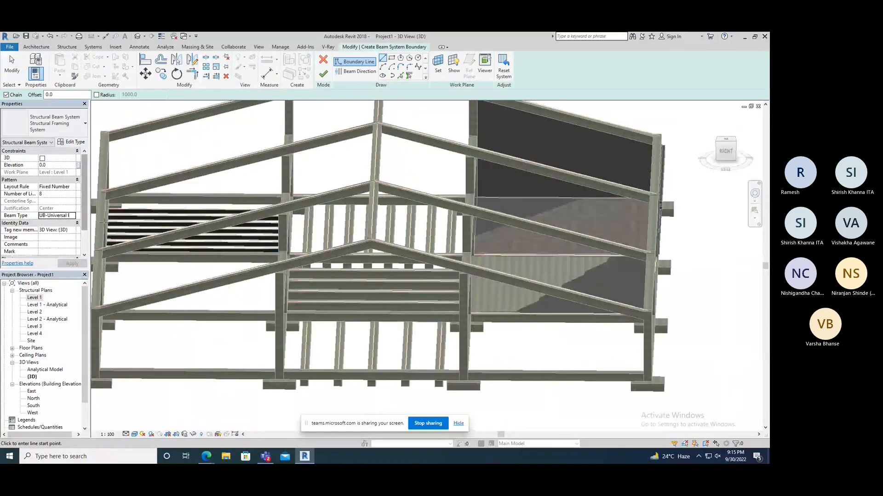
pyautogui.scroll(4, 104, 224)
pyautogui.keyDown('shift'); pyautogui.moveTo(104, 223); pyautogui.dragTo(185, 239, button='middle'); pyautogui.keyUp('shift')
pyautogui.scroll(-5, 372, 246)
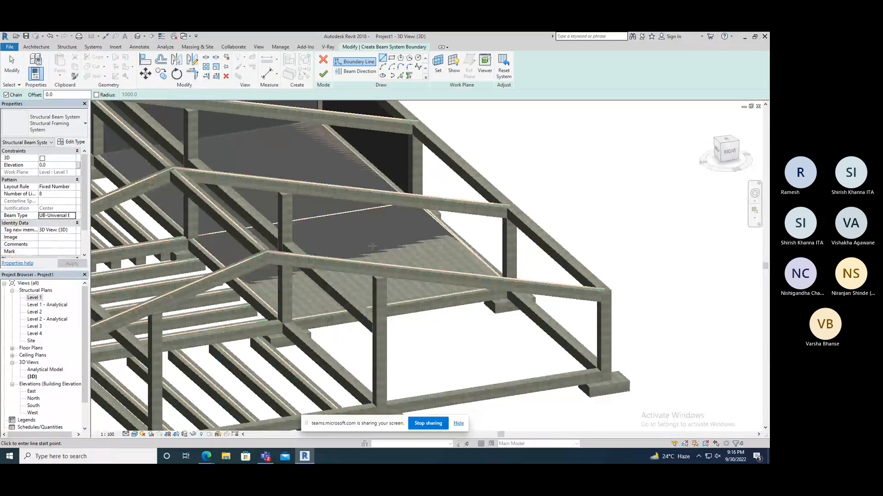
pyautogui.scroll(-3, 372, 246)
pyautogui.keyDown('shift'); pyautogui.moveTo(372, 245); pyautogui.dragTo(247, 272, button='middle'); pyautogui.keyUp('shift')
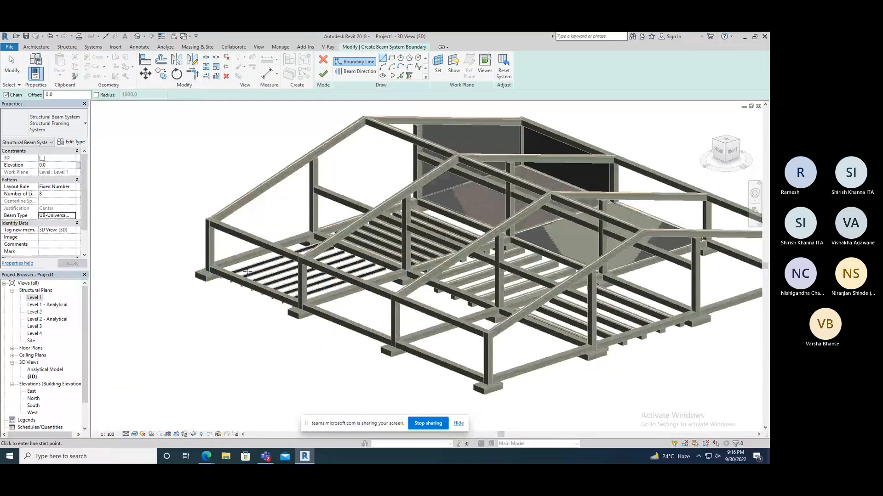
pyautogui.scroll(5, 248, 271)
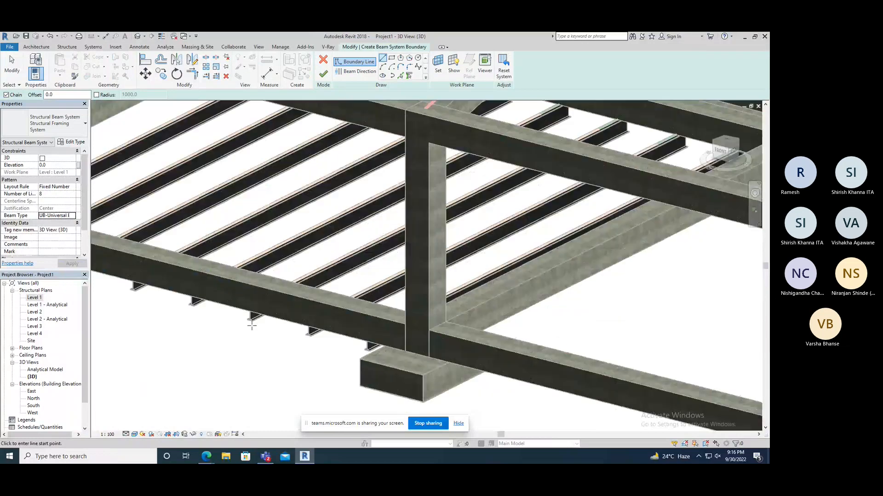
pyautogui.scroll(4, 252, 326)
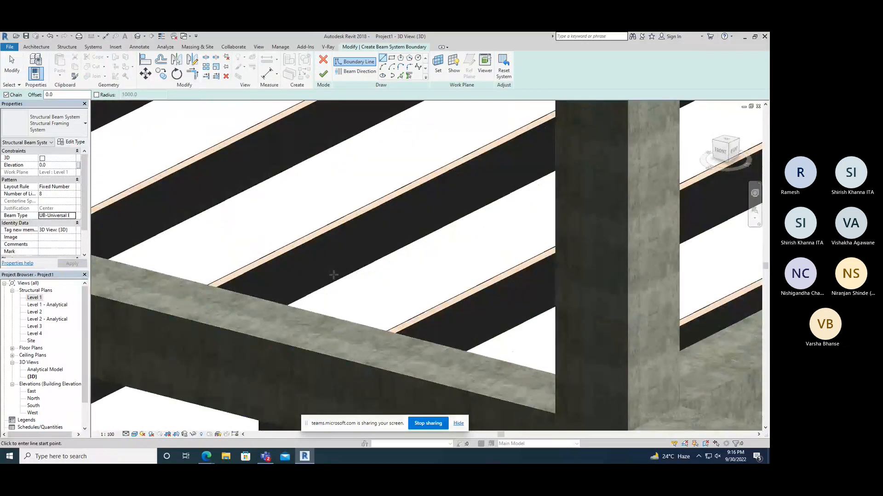
pyautogui.click(309, 260)
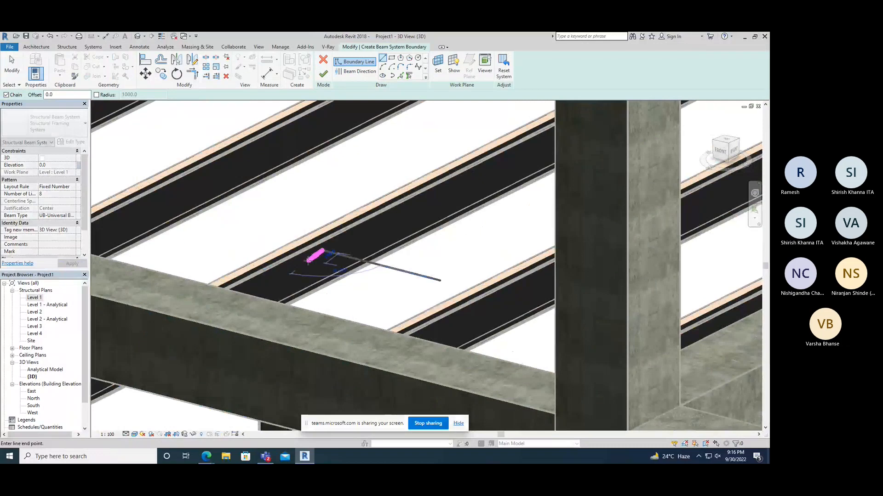
pyautogui.rightClick(335, 195)
pyautogui.click(346, 200)
pyautogui.click(323, 73)
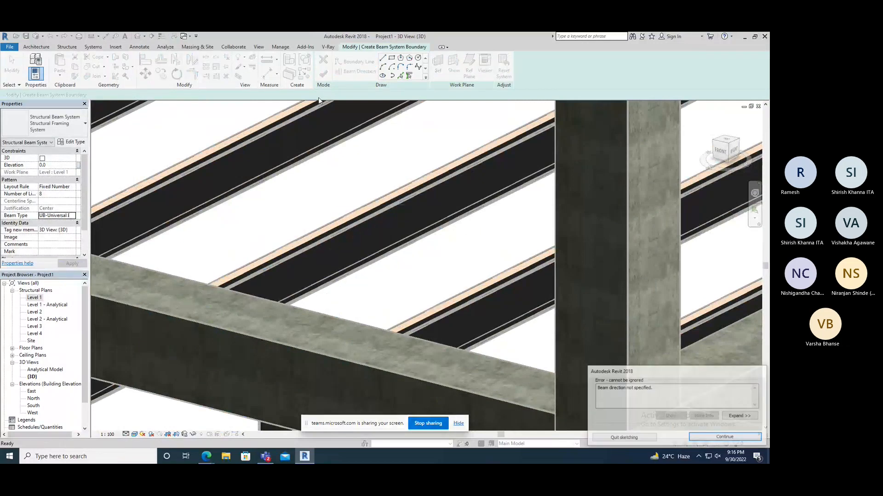
pyautogui.click(624, 438)
# - Examine how the steel beams sit under the concrete edge beam, inspect the first beam's properties, and clear the selection
pyautogui.scroll(-2, 429, 238)
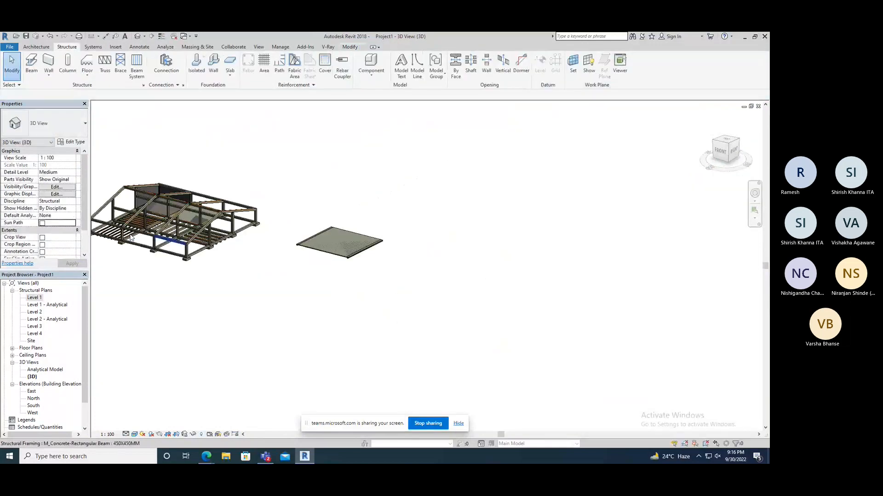
pyautogui.scroll(2, 130, 237)
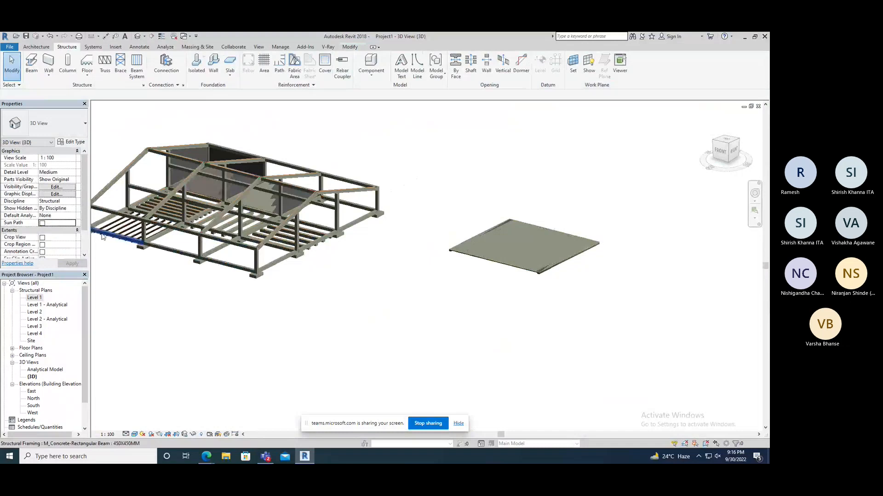
pyautogui.scroll(3, 102, 237)
pyautogui.scroll(3, 144, 259)
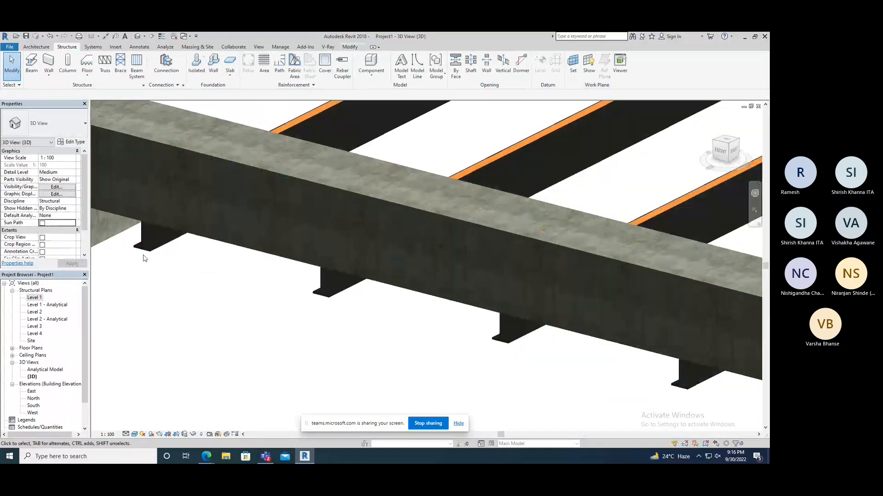
pyautogui.scroll(2, 143, 259)
pyautogui.click(145, 247)
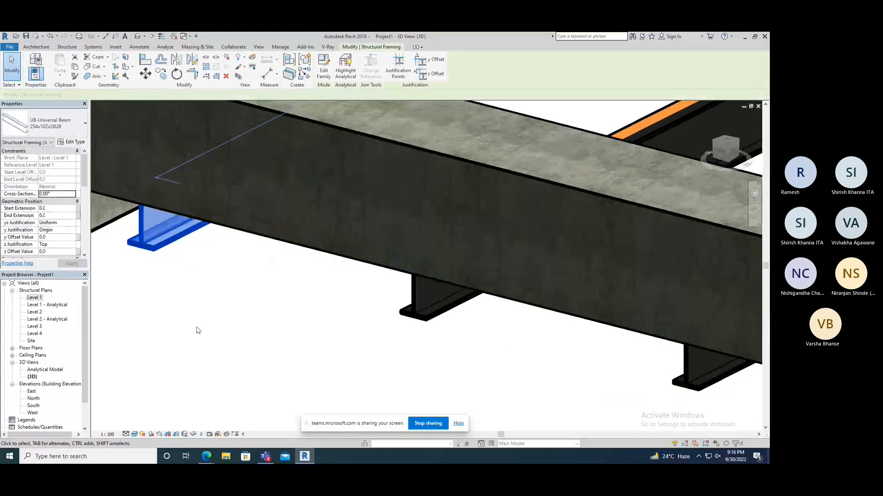
pyautogui.scroll(-2, 198, 331)
pyautogui.scroll(-4, 236, 315)
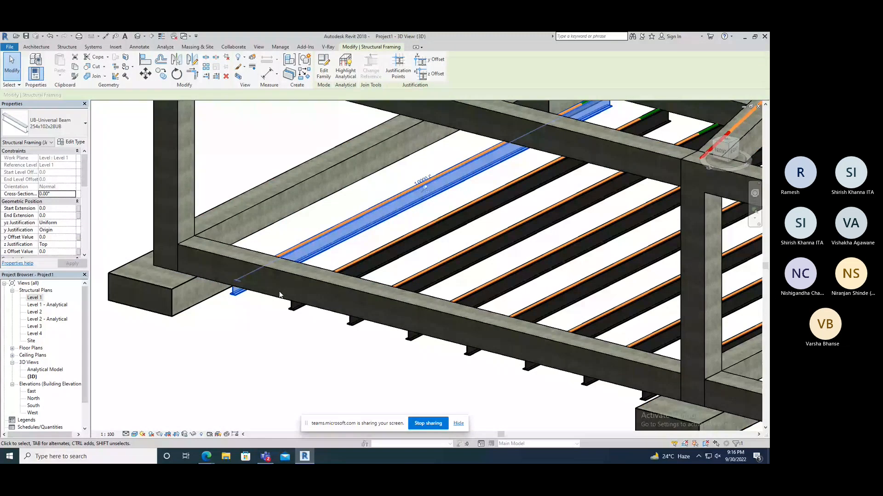
pyautogui.rightClick(163, 358)
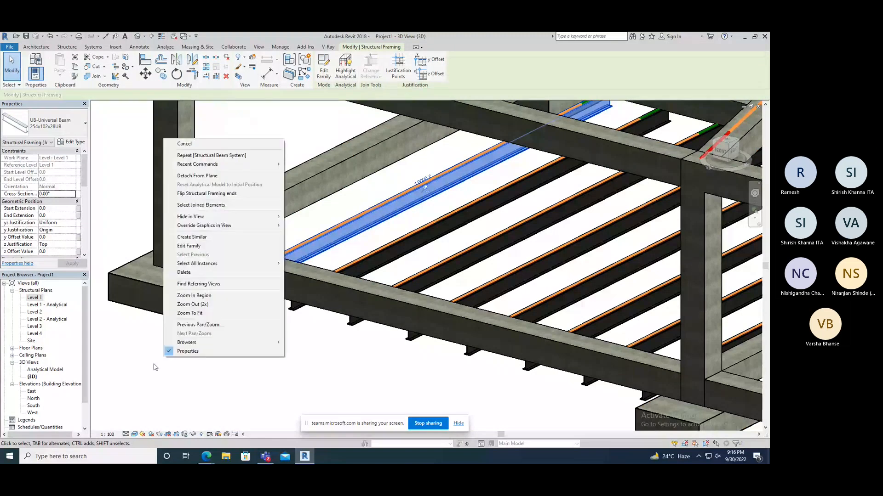
pyautogui.click(156, 367)
pyautogui.rightClick(218, 338)
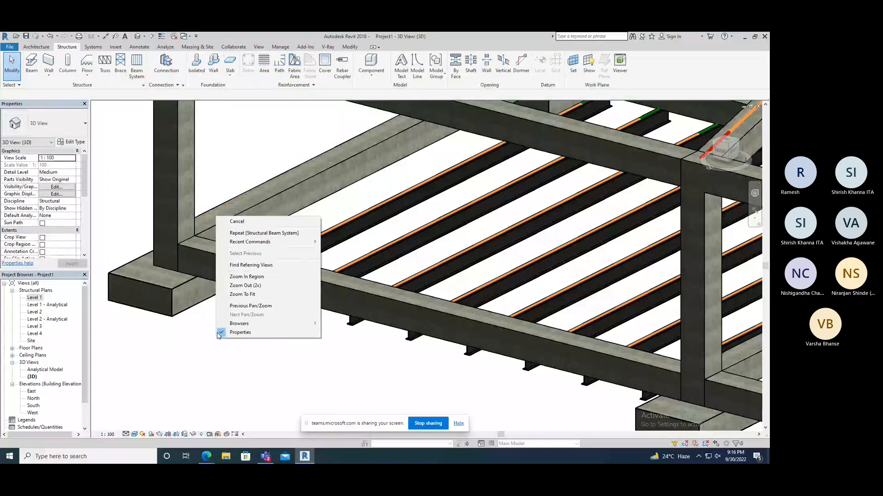
pyautogui.click(235, 224)
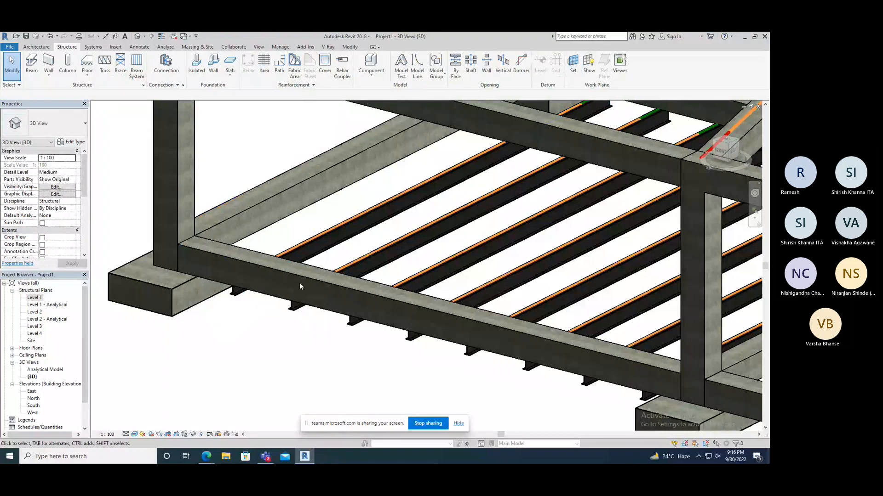
# - Look over the whole 3D frame and review the available roof creation options
pyautogui.scroll(-2, 299, 283)
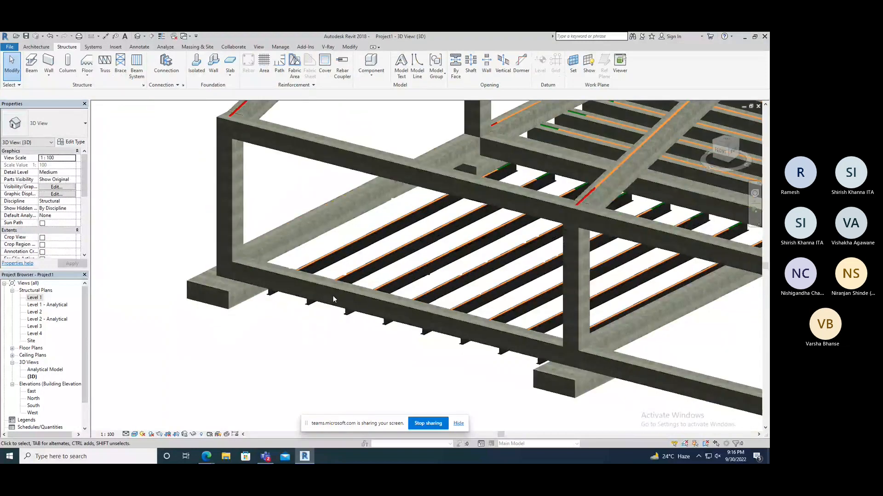
pyautogui.scroll(-2, 333, 296)
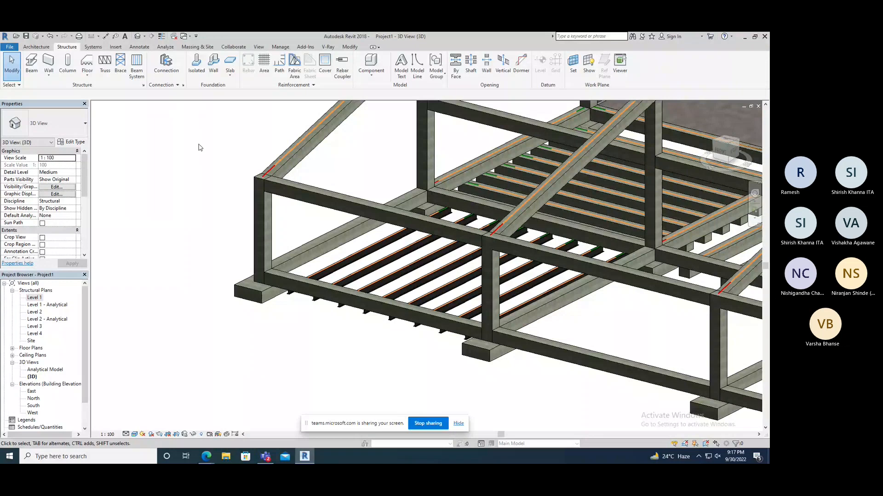
pyautogui.scroll(-3, 198, 147)
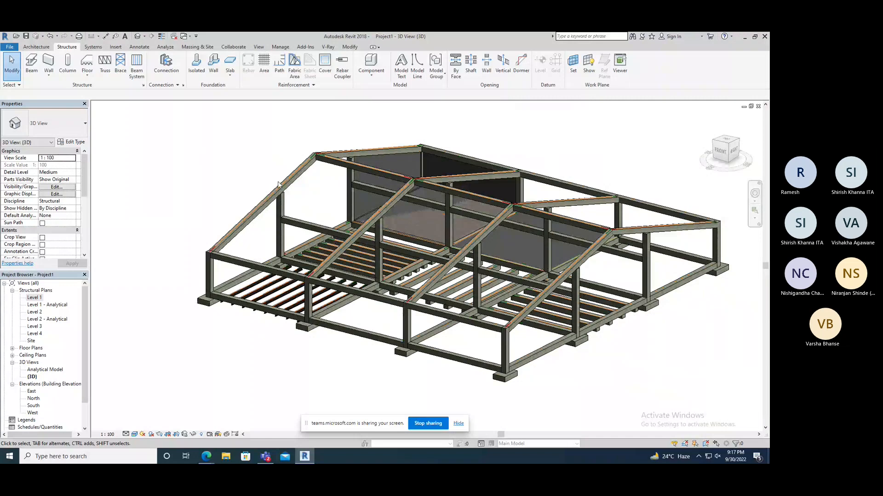
pyautogui.moveTo(279, 184); pyautogui.dragTo(253, 183, button='middle')
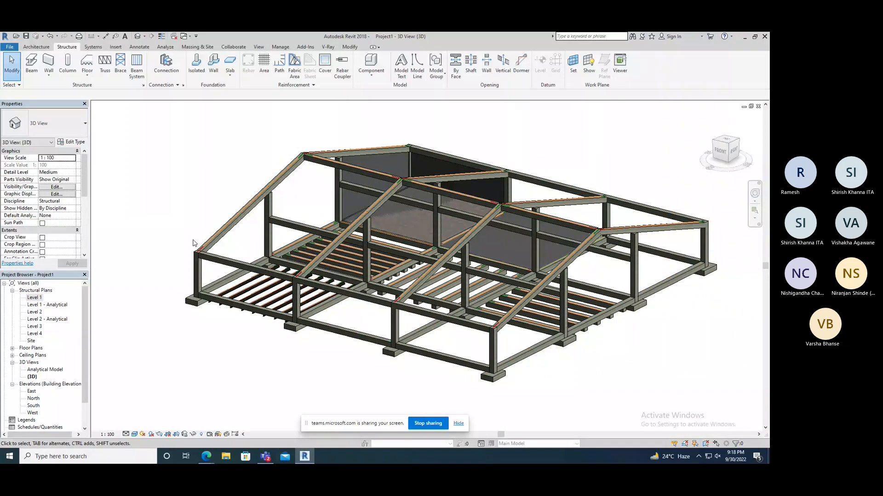
pyautogui.click(36, 47)
pyautogui.click(150, 76)
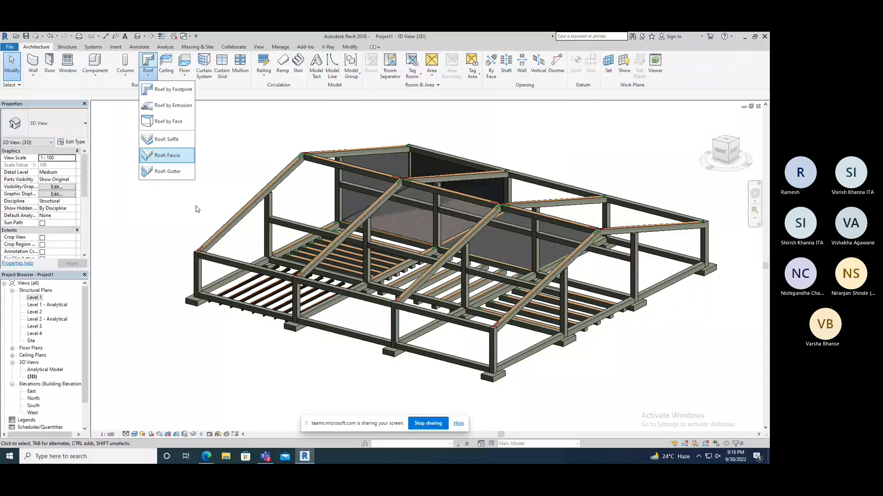
# - Create a new project from the default 2 template
pyautogui.scroll(-3, 275, 192)
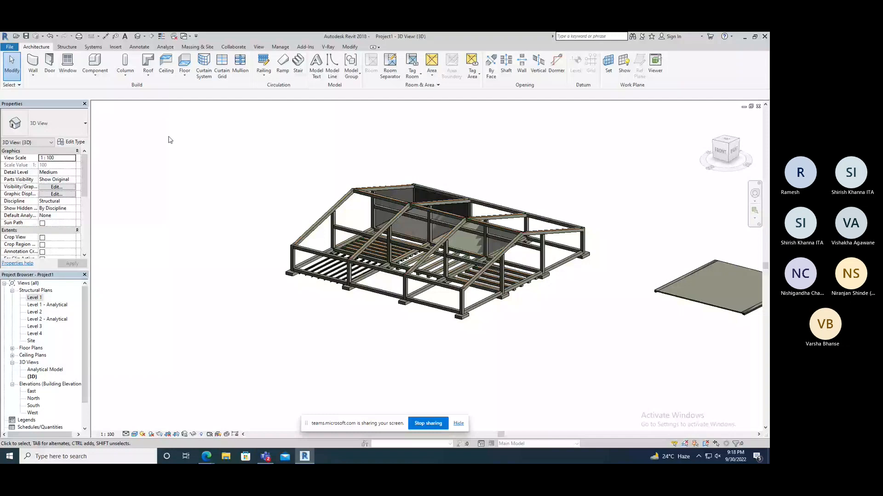
pyautogui.hotkey('ctrl', 'n')
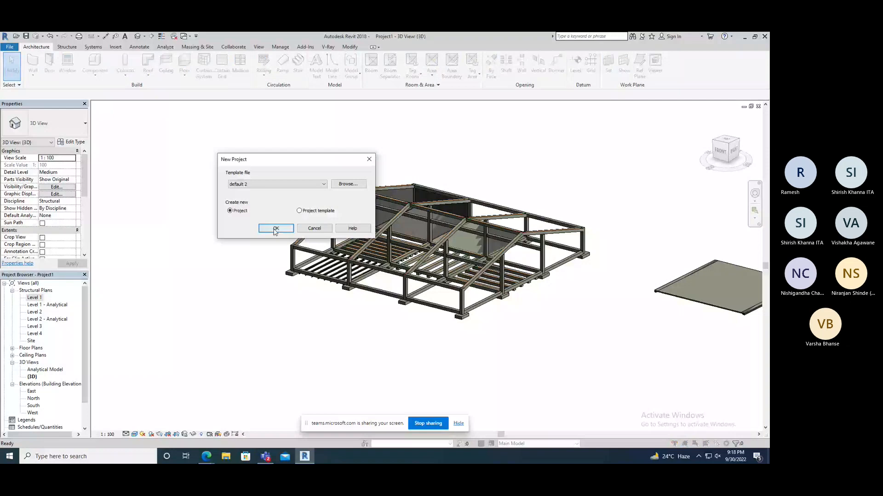
pyautogui.click(275, 229)
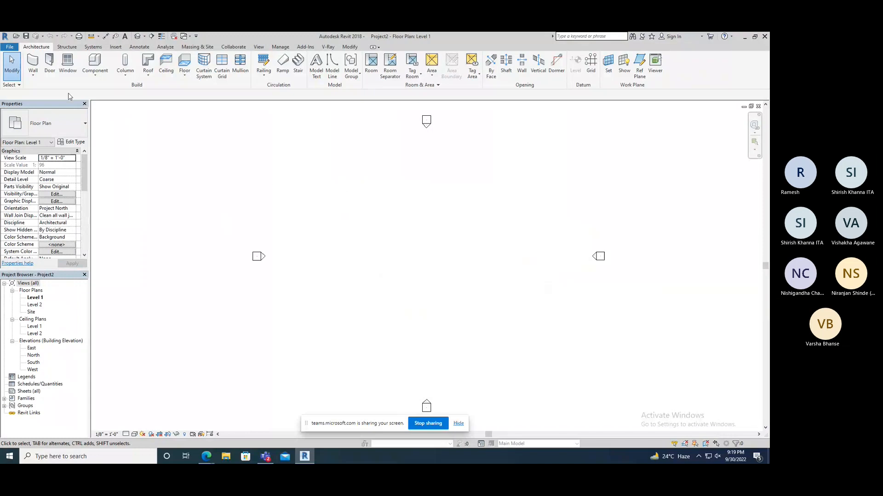
# - Draw a rectangle of Generic - 8" walls about 38' wide and 60' 6" long on the Level 1 plan
pyautogui.click(33, 74)
pyautogui.click(58, 91)
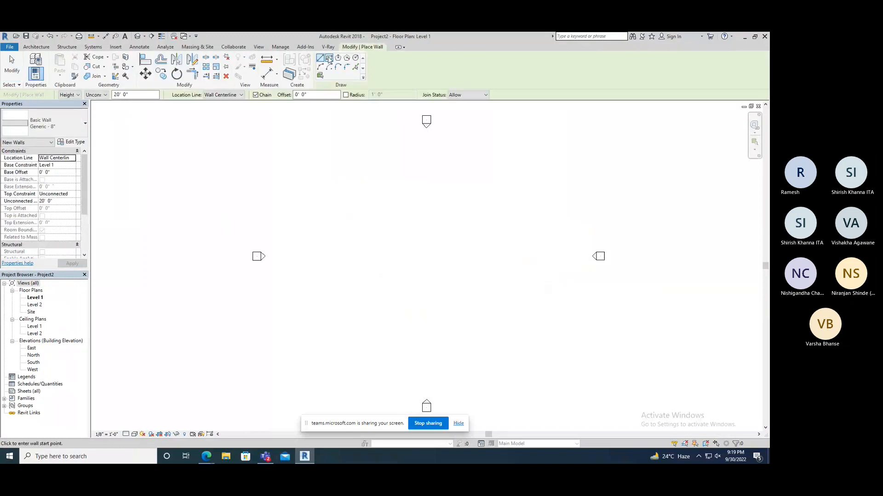
pyautogui.click(381, 200)
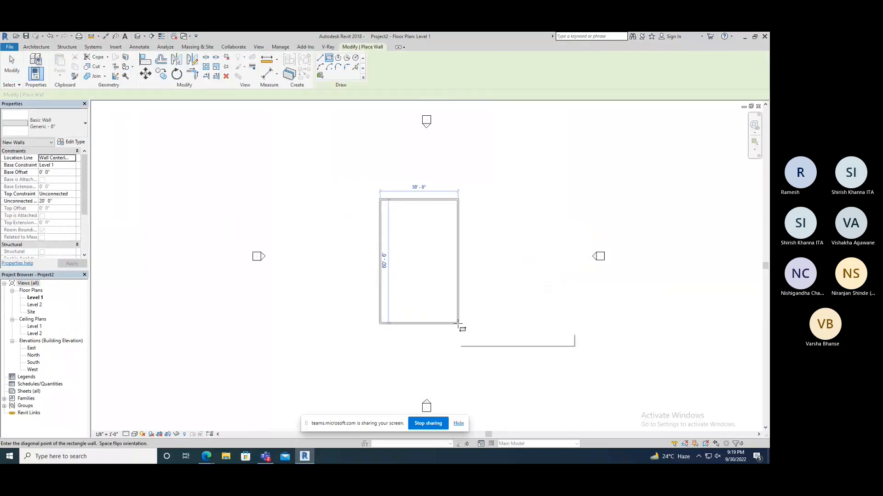
pyautogui.click(458, 324)
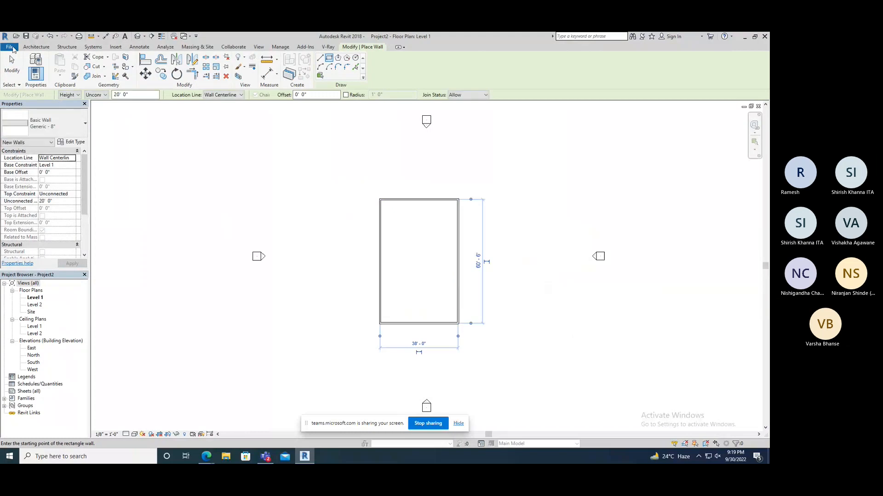
pyautogui.rightClick(156, 153)
pyautogui.click(173, 157)
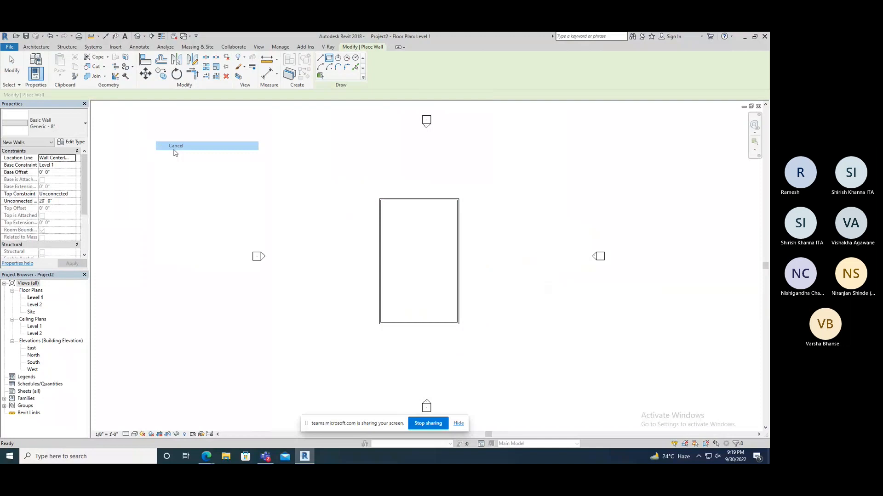
# - Set the top constraint of all four rectangle walls to Up to level: Level 2
pyautogui.click(388, 327)
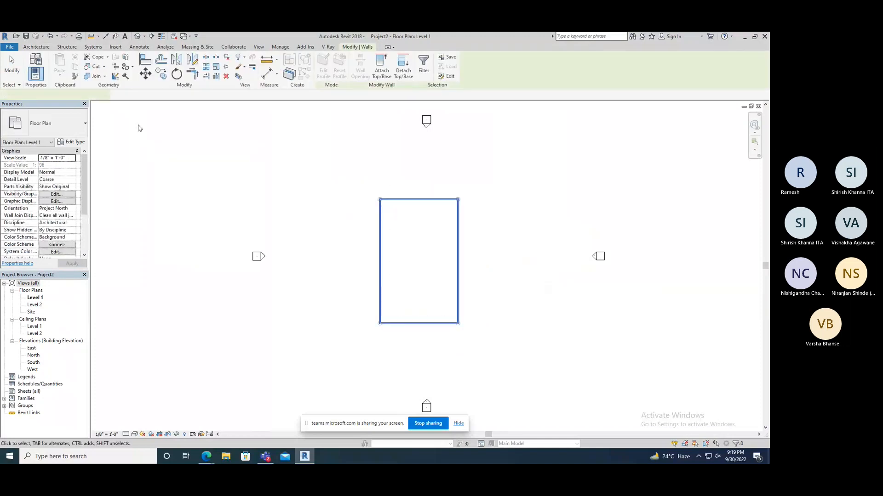
pyautogui.click(72, 195)
pyautogui.click(73, 194)
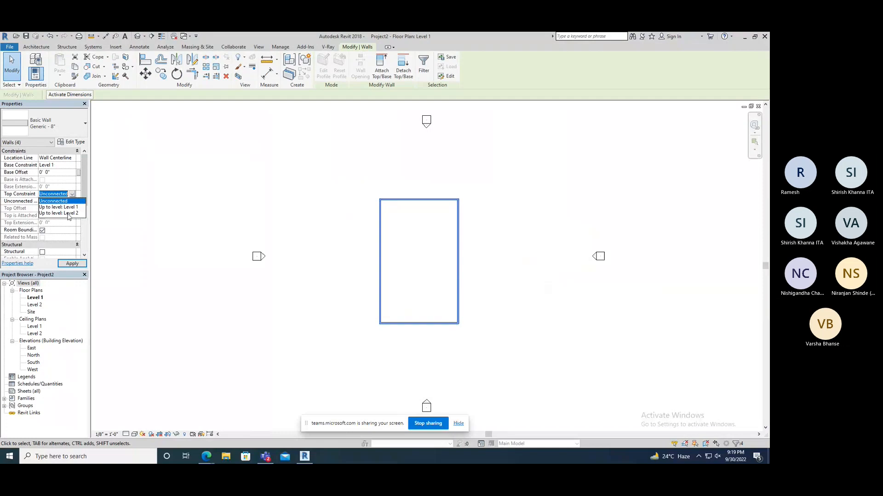
pyautogui.click(68, 214)
pyautogui.click(162, 216)
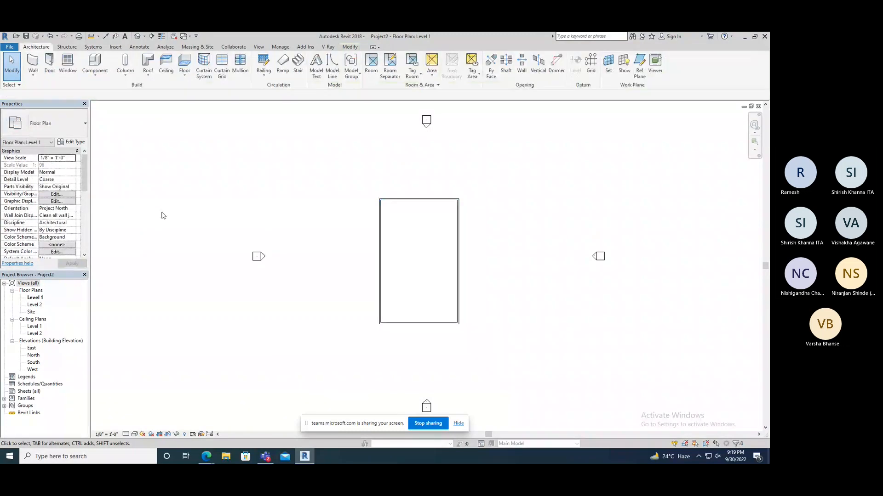
# - On the Level 2 plan, create a Generic - 12" roof by footprint from a sloped rectangle about 43' by 67' 6" around the walls
pyautogui.doubleClick(35, 304)
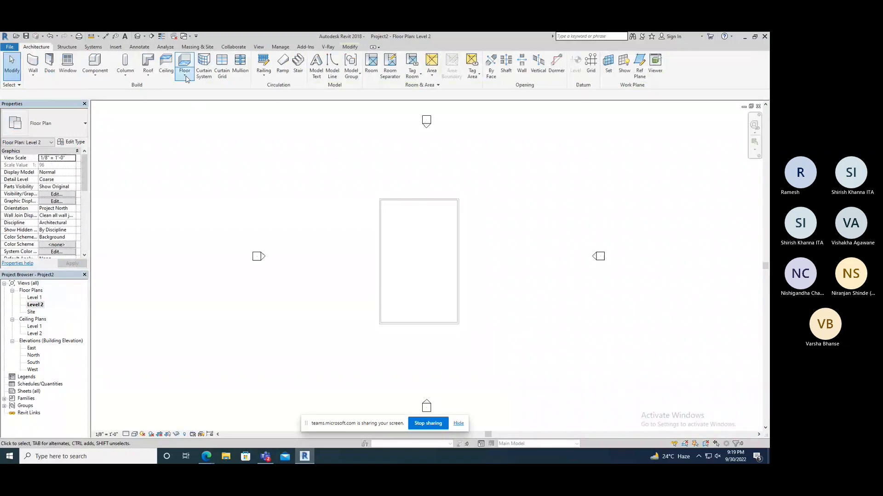
pyautogui.click(154, 78)
pyautogui.click(158, 88)
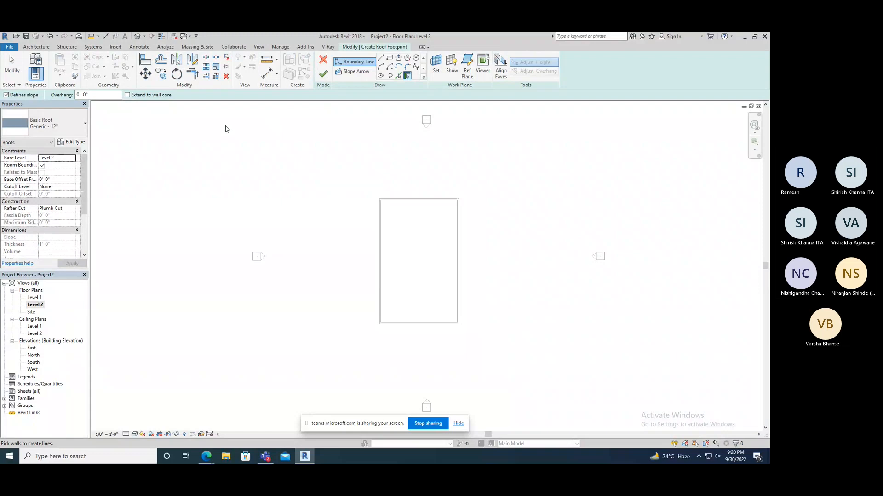
pyautogui.doubleClick(78, 95)
pyautogui.click(389, 57)
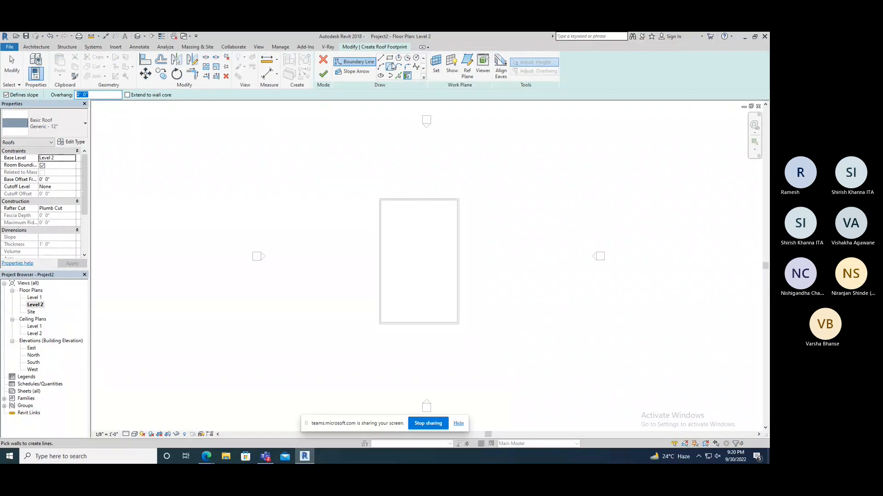
pyautogui.click(376, 193)
pyautogui.click(458, 324)
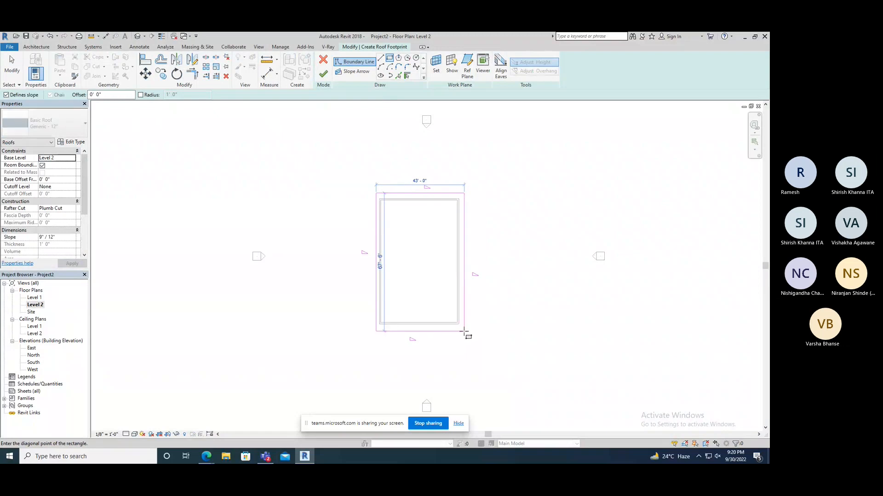
pyautogui.click(323, 74)
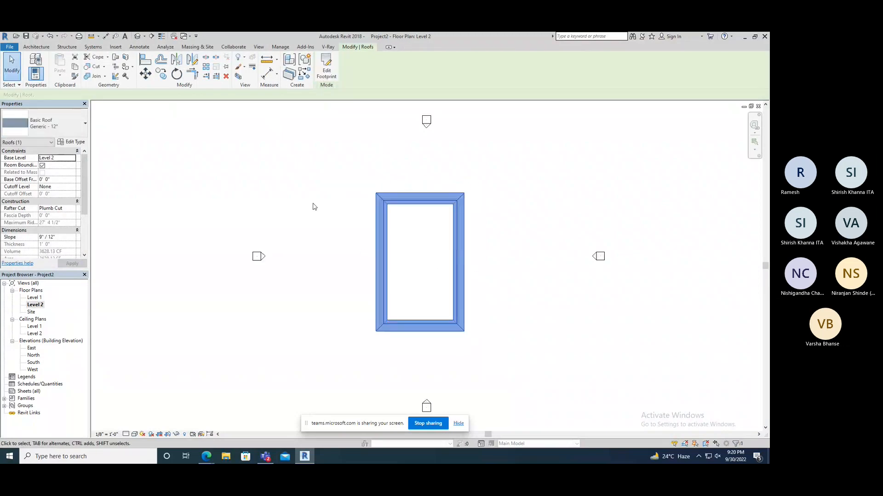
pyautogui.click(314, 206)
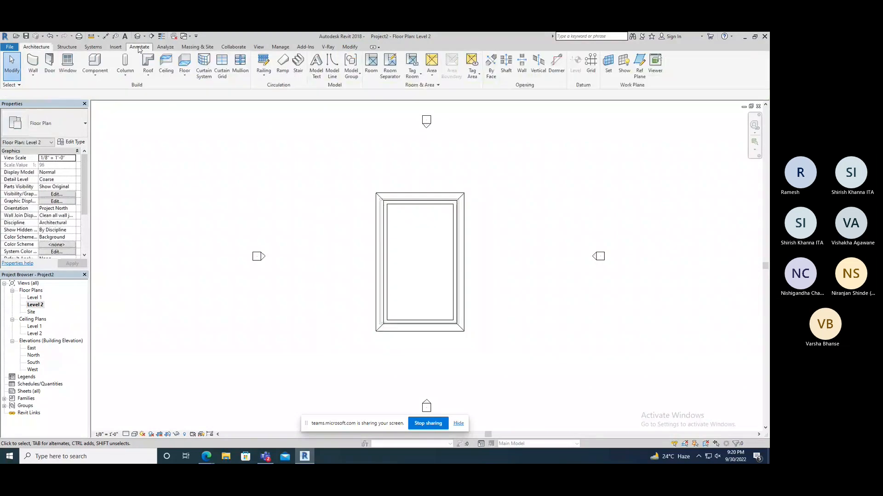
# - Show the walled building and its roof in the default 3D view with the Realistic visual style
pyautogui.click(137, 36)
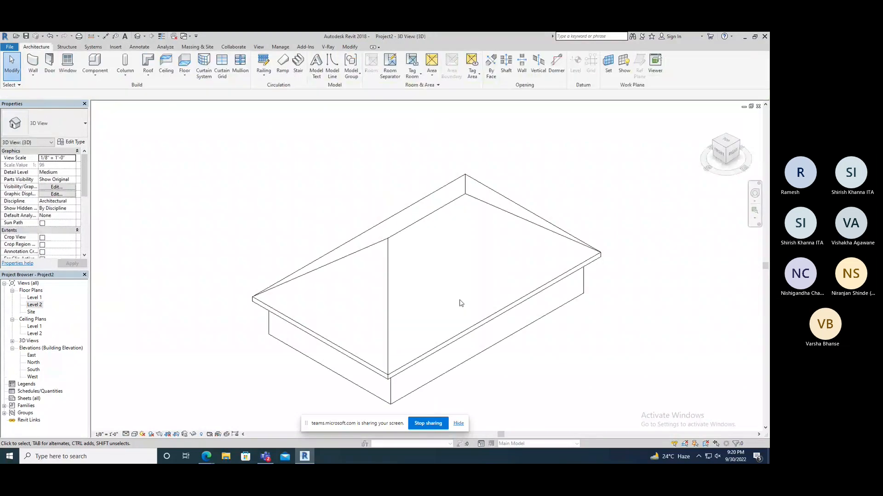
pyautogui.click(134, 434)
pyautogui.click(147, 418)
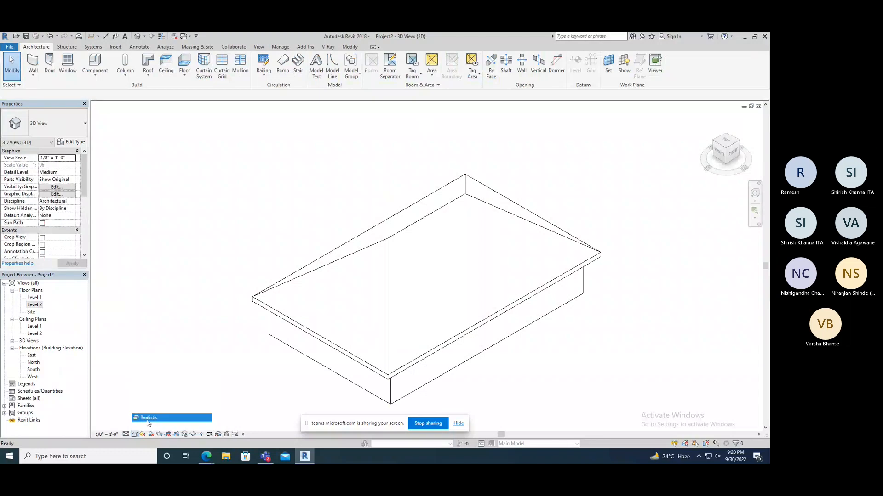
pyautogui.moveTo(400, 316)
pyautogui.keyDown('shift'); pyautogui.mouseDown(button='middle')
pyautogui.moveTo(449, 256)
pyautogui.moveTo(508, 230)
pyautogui.moveTo(579, 250)
pyautogui.moveTo(452, 313)
pyautogui.moveTo(298, 312)
pyautogui.mouseUp(button='middle'); pyautogui.keyUp('shift')
pyautogui.keyDown('shift'); pyautogui.moveTo(284, 230); pyautogui.dragTo(283, 263, button='middle'); pyautogui.keyUp('shift')
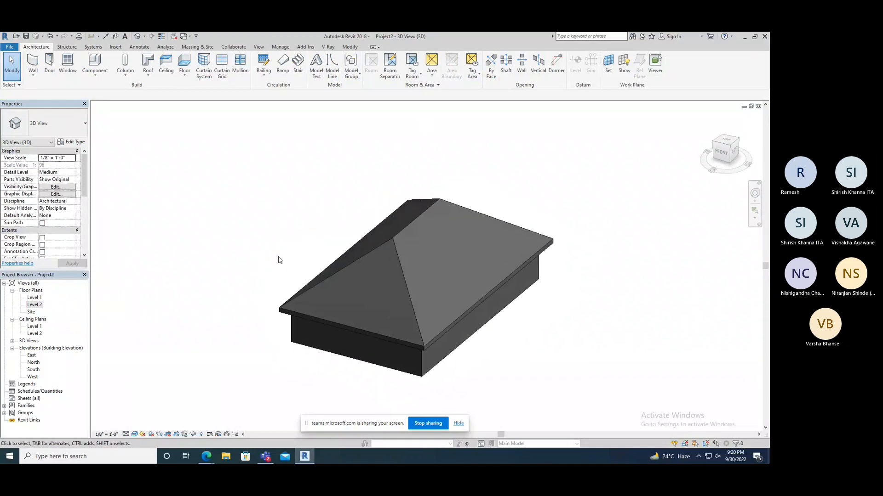
# - Edit the hip roof's footprint to turn off Defines Slope on all four boundary lines, and finish the edit
pyautogui.click(321, 285)
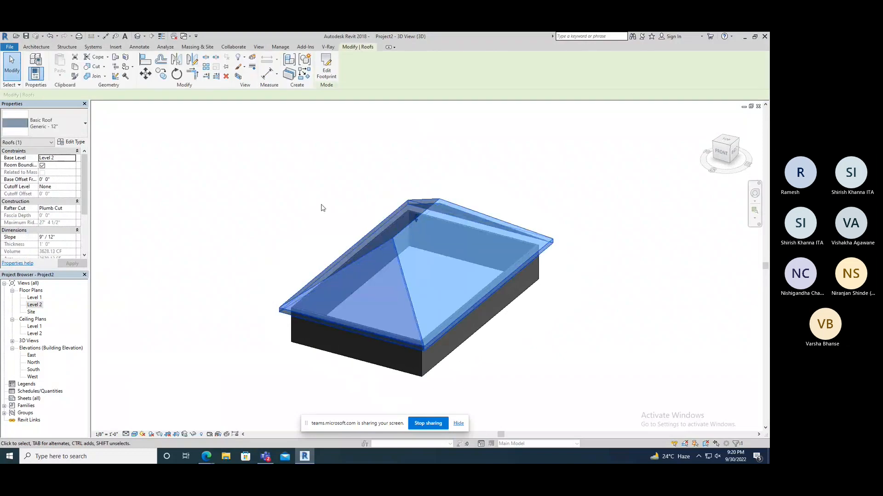
pyautogui.click(333, 72)
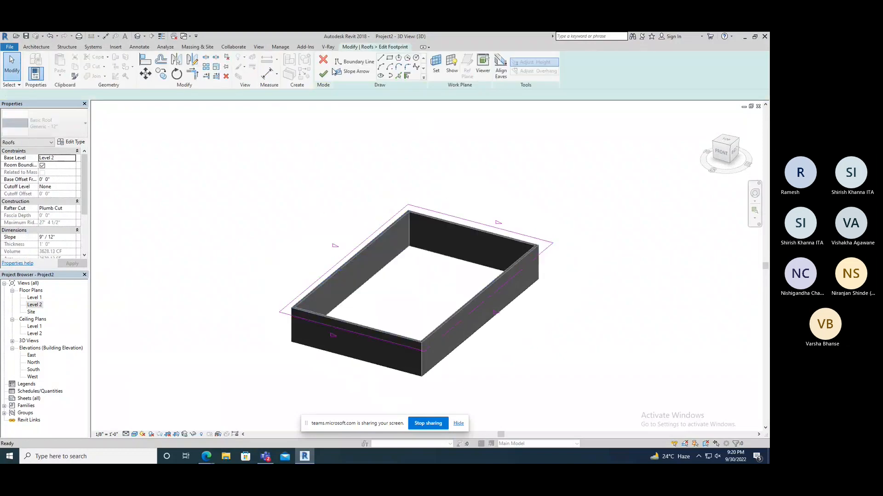
pyautogui.click(360, 246)
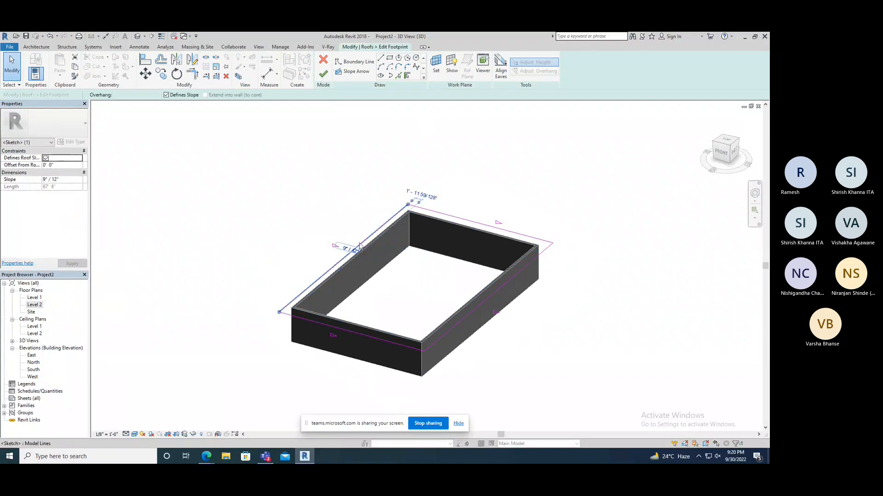
pyautogui.click(167, 96)
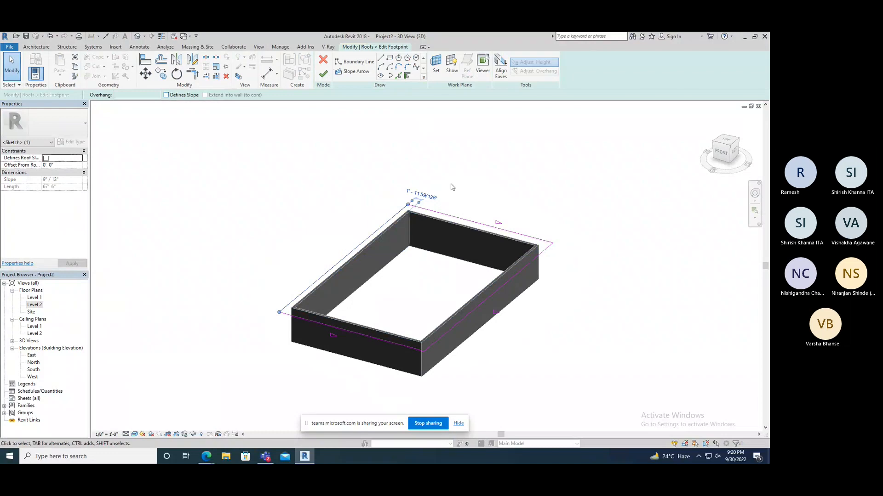
pyautogui.click(463, 220)
pyautogui.click(167, 95)
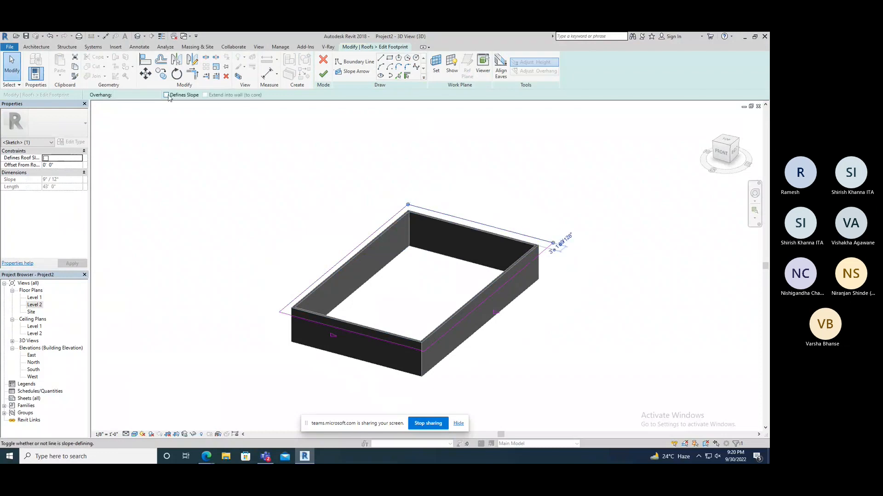
pyautogui.click(530, 264)
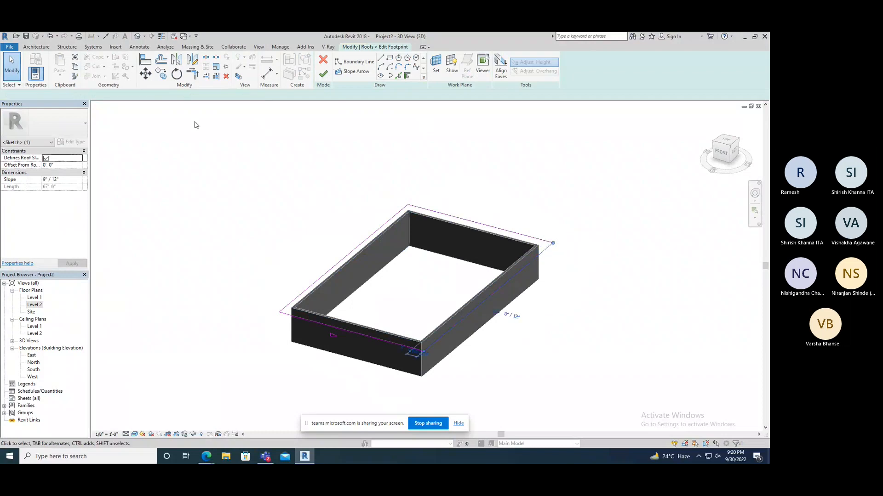
pyautogui.click(166, 95)
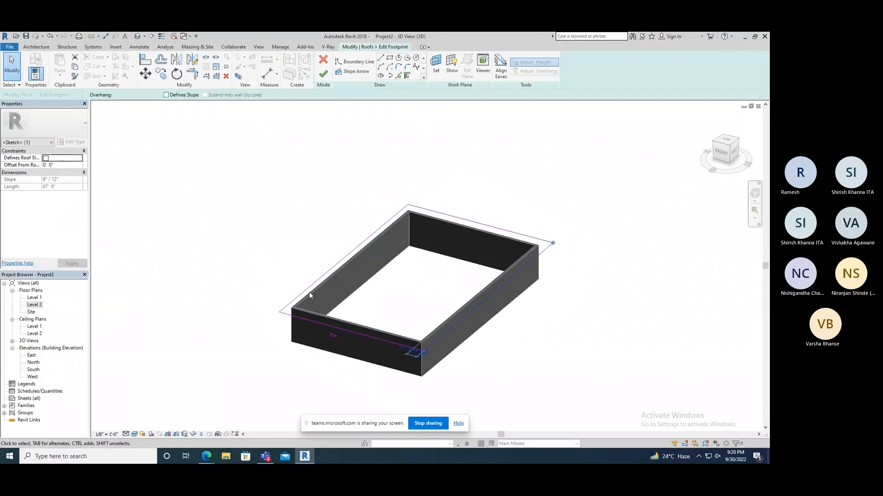
pyautogui.click(307, 318)
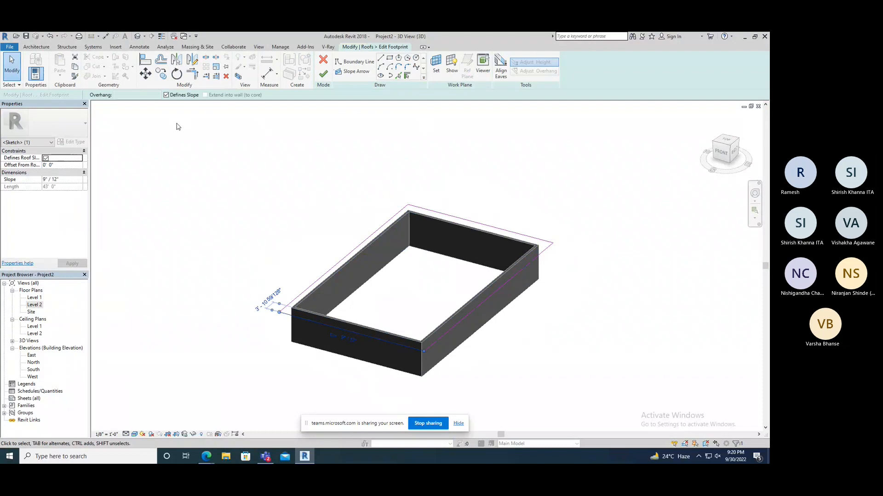
pyautogui.click(166, 95)
pyautogui.click(185, 162)
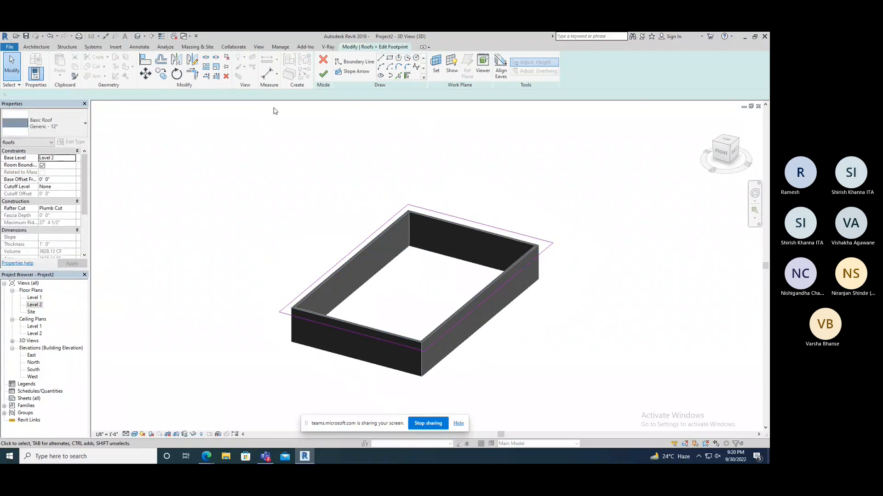
pyautogui.click(324, 73)
pyautogui.click(316, 120)
pyautogui.keyDown('shift'); pyautogui.moveTo(315, 119); pyautogui.dragTo(316, 263, button='middle'); pyautogui.keyUp('shift')
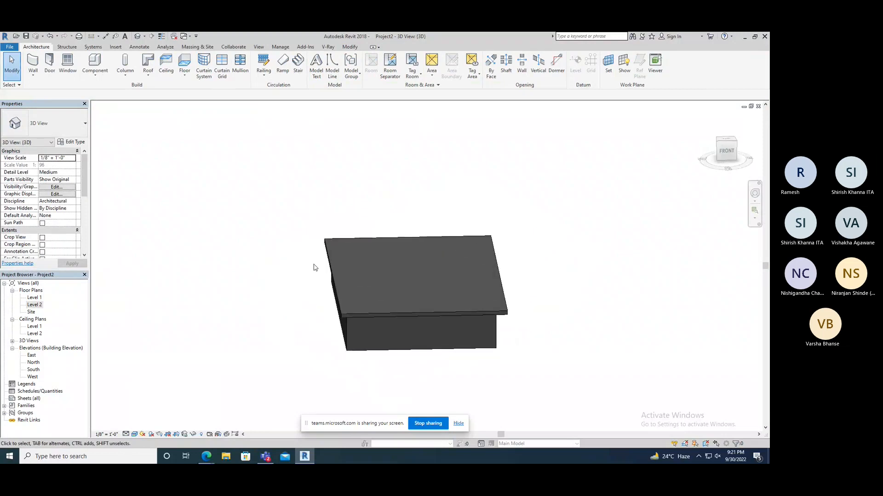
# - Edit the flat roof's footprint to turn on Defines Slope for the two long boundary lines, and finish the edit
pyautogui.click(387, 240)
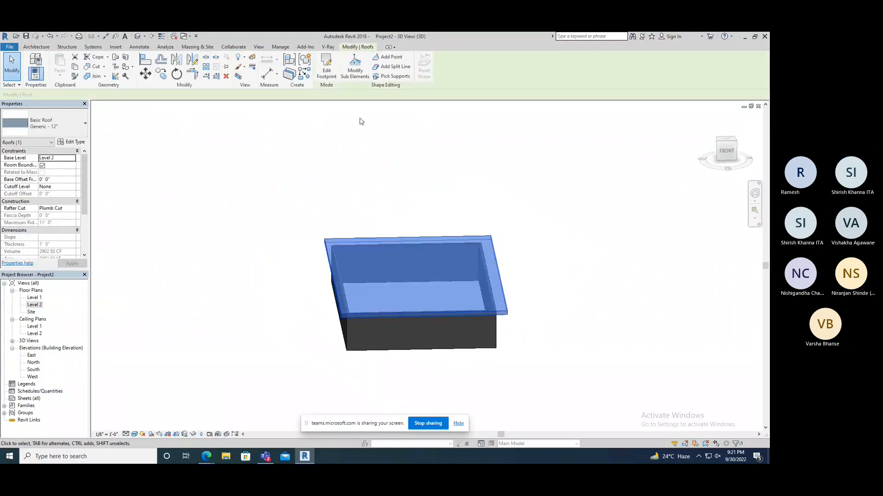
pyautogui.click(326, 70)
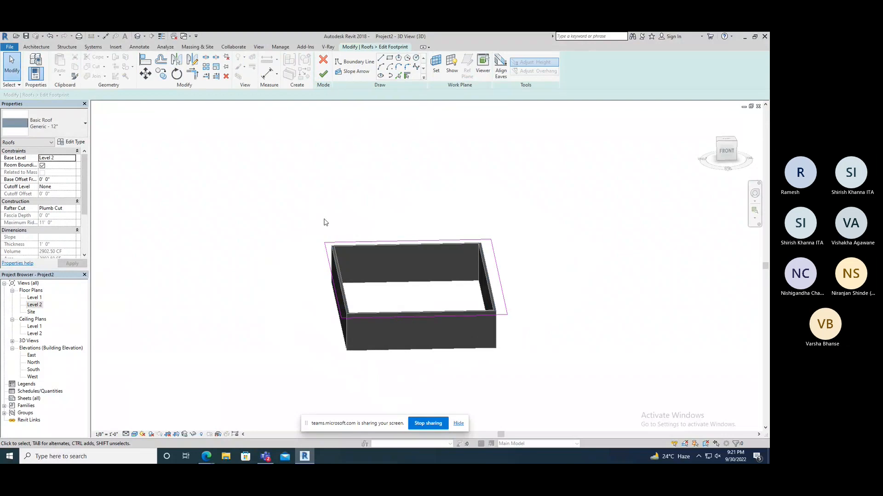
pyautogui.click(328, 262)
pyautogui.click(180, 95)
pyautogui.click(494, 253)
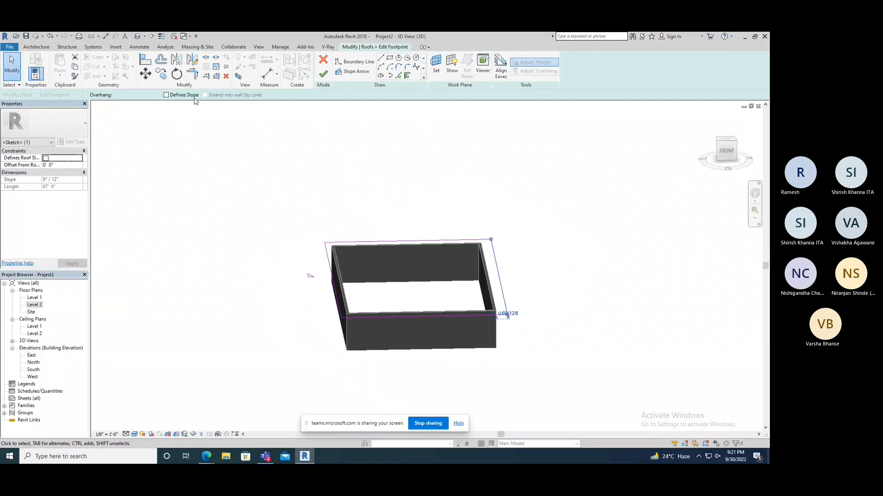
pyautogui.click(167, 95)
pyautogui.click(324, 75)
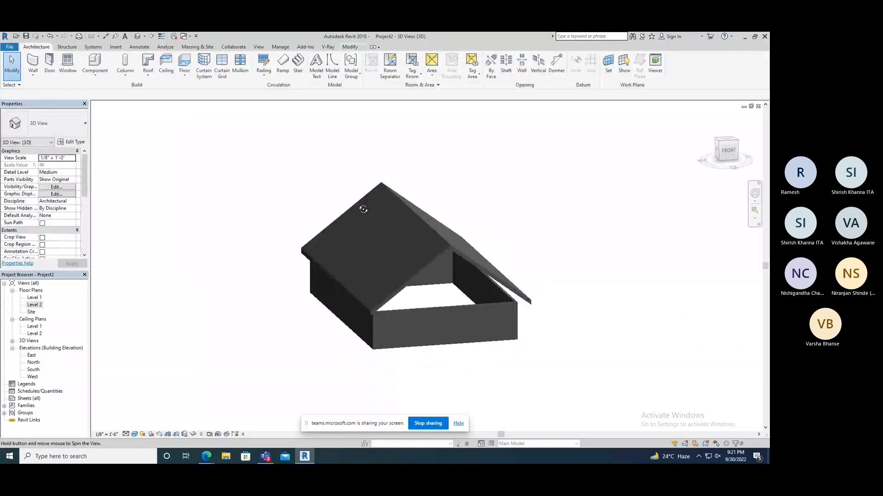
# - Attach the tops of all four walls to the gable roof
pyautogui.keyDown('shift'); pyautogui.moveTo(363, 209); pyautogui.dragTo(496, 157, button='middle'); pyautogui.keyUp('shift')
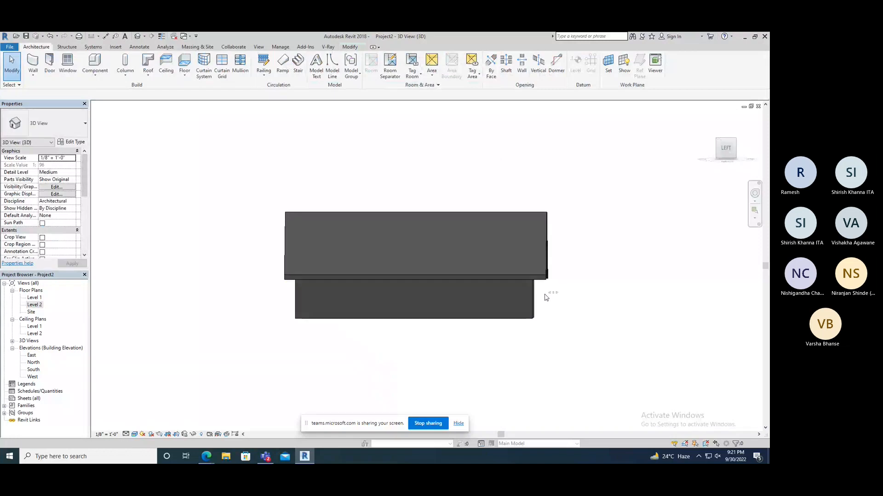
pyautogui.click(262, 301)
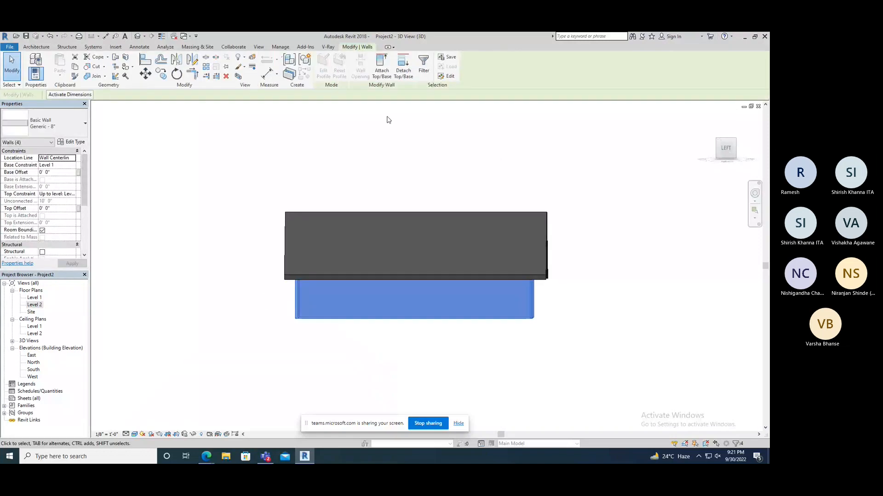
pyautogui.click(379, 214)
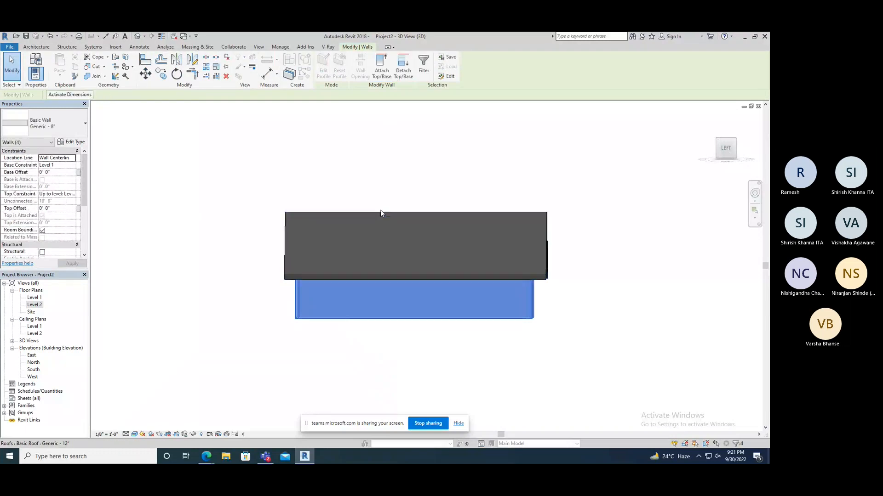
pyautogui.click(412, 158)
pyautogui.keyDown('shift'); pyautogui.moveTo(414, 163); pyautogui.dragTo(355, 267, button='middle'); pyautogui.keyUp('shift')
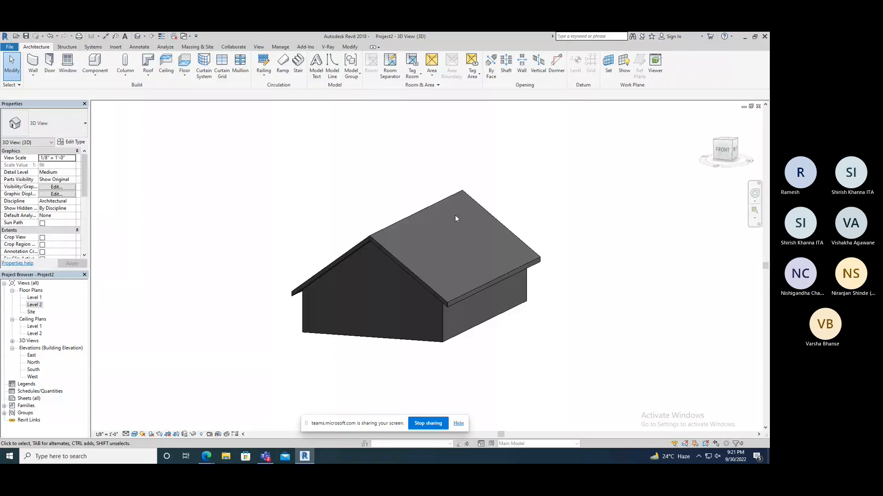
# - Edit the gable roof's footprint in top view, splitting the right long boundary line near its middle, about 28' 7" from the lower wall
pyautogui.click(442, 200)
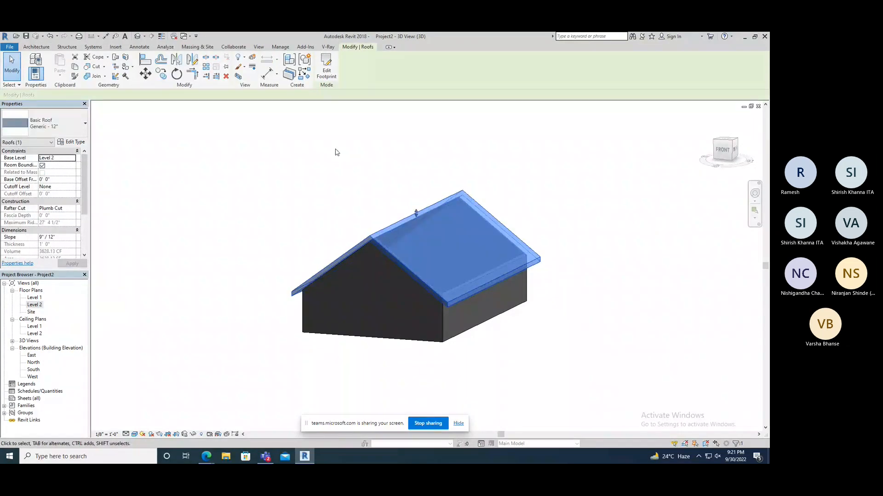
pyautogui.click(328, 72)
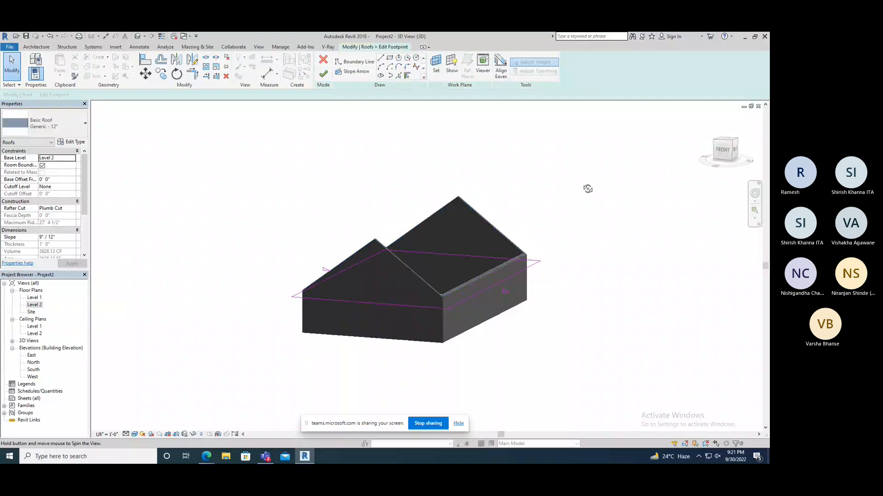
pyautogui.keyDown('shift'); pyautogui.moveTo(587, 189); pyautogui.dragTo(593, 229, button='middle'); pyautogui.keyUp('shift')
pyautogui.click(725, 140)
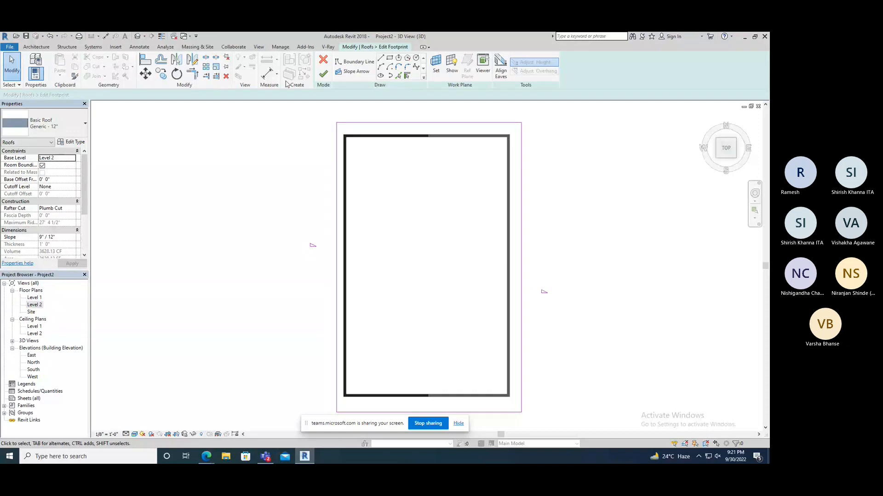
pyautogui.press('s')
pyautogui.press('l')
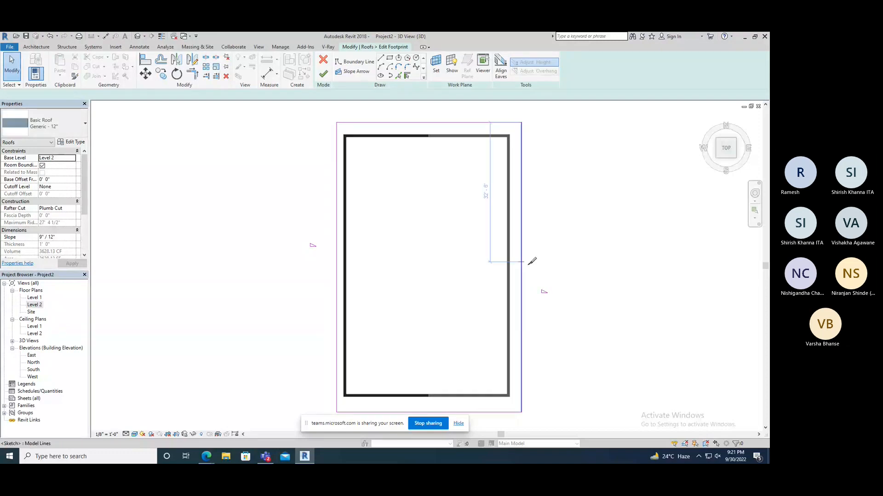
pyautogui.click(521, 273)
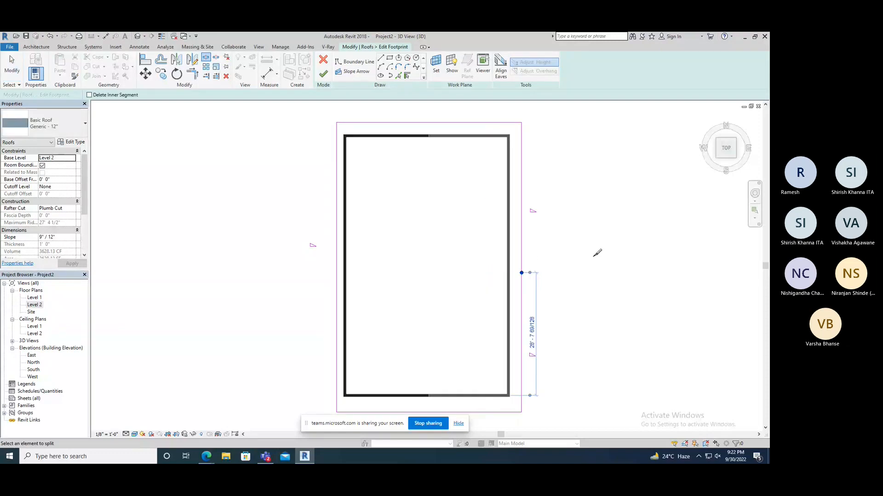
# - Draw a slope arrow along the right boundary's upper segment, from the upper corner to the split point
pyautogui.click(352, 71)
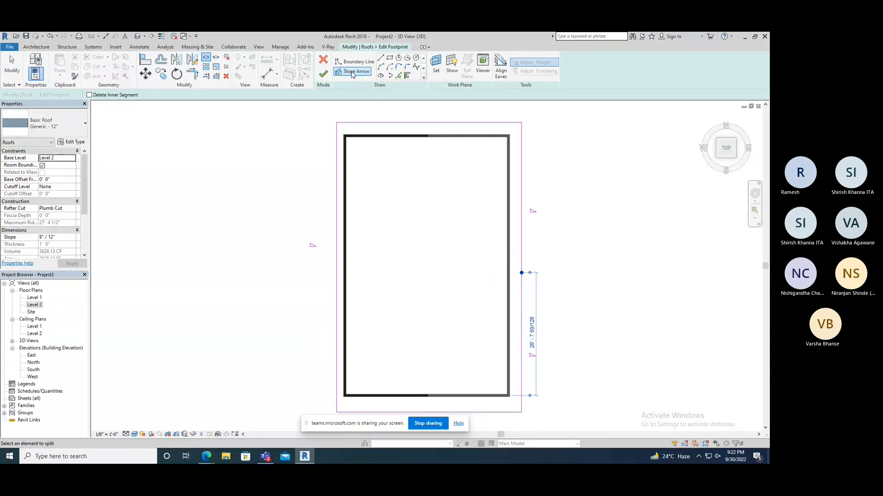
pyautogui.click(521, 123)
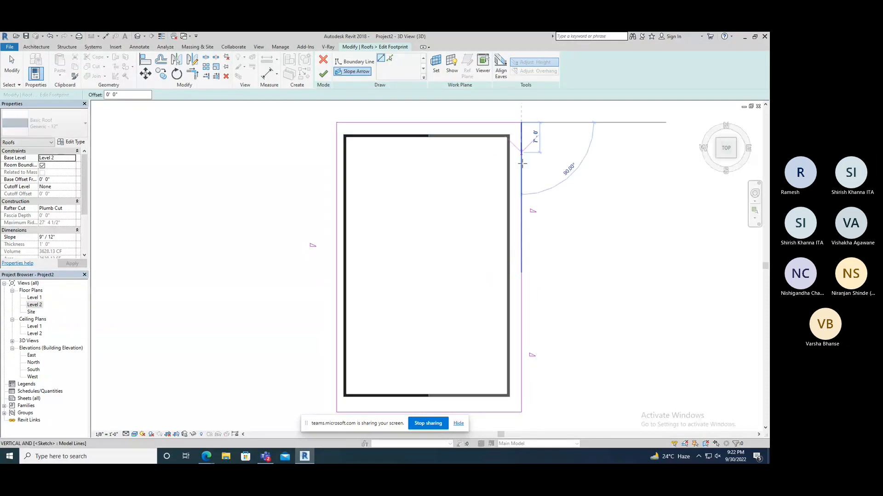
pyautogui.click(521, 272)
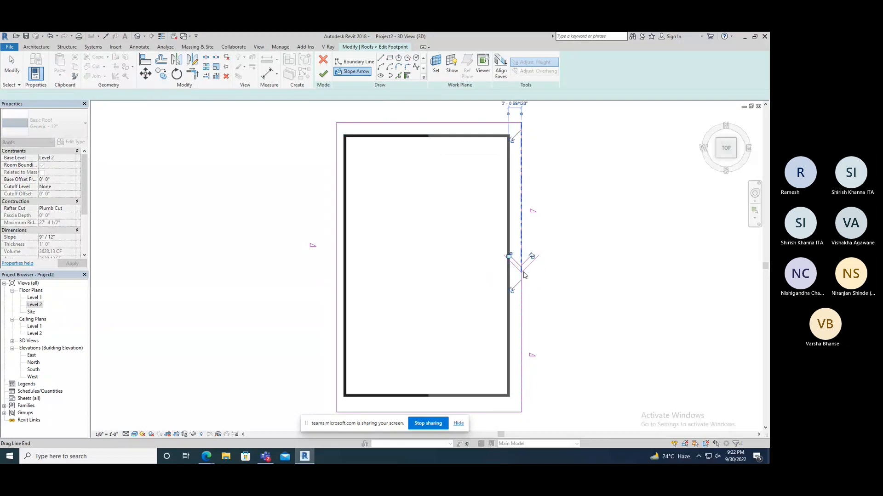
# - Draw a second slope arrow along the right boundary's lower segment, from the lower corner up to the split point
pyautogui.press('Escape')
pyautogui.press('Escape')
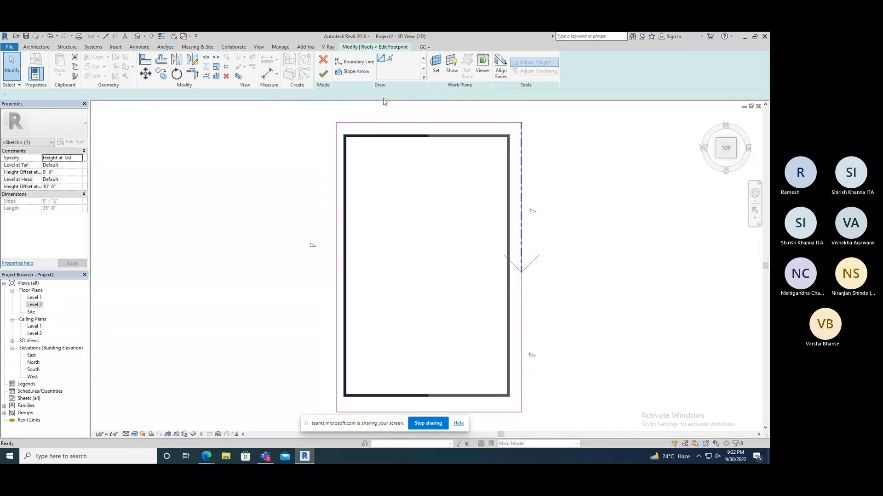
pyautogui.press('Return')
pyautogui.click(520, 413)
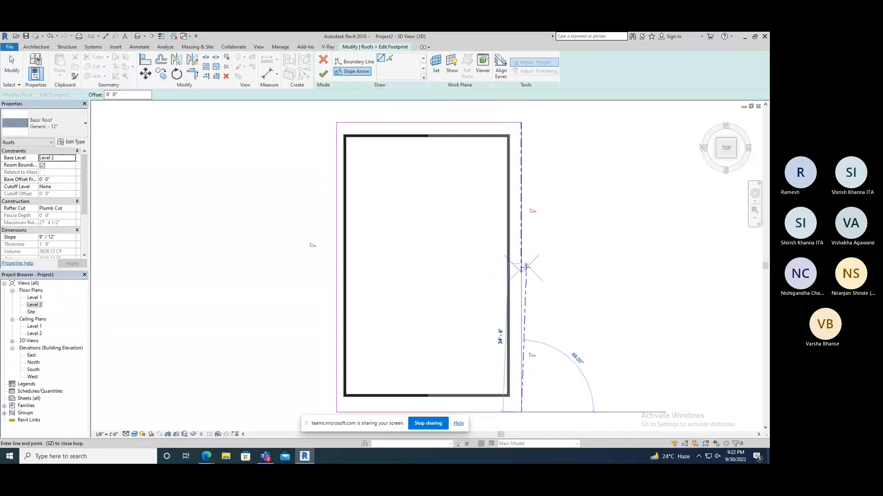
pyautogui.click(521, 273)
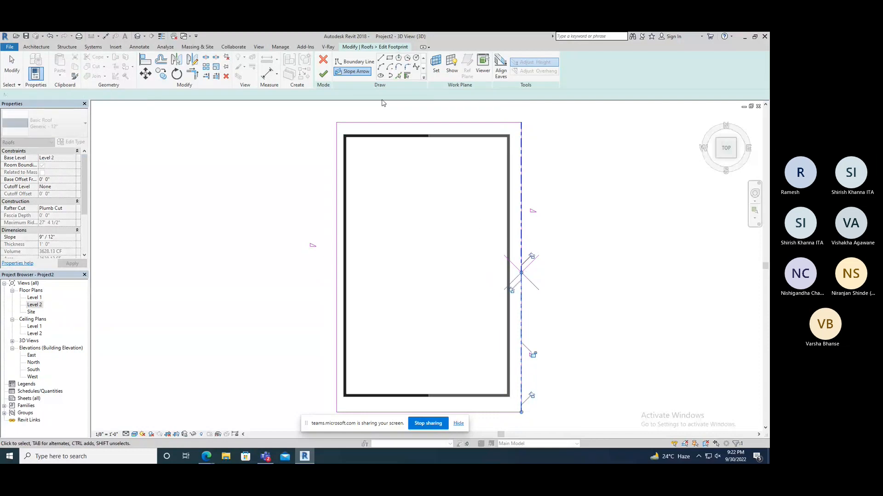
pyautogui.press('Escape')
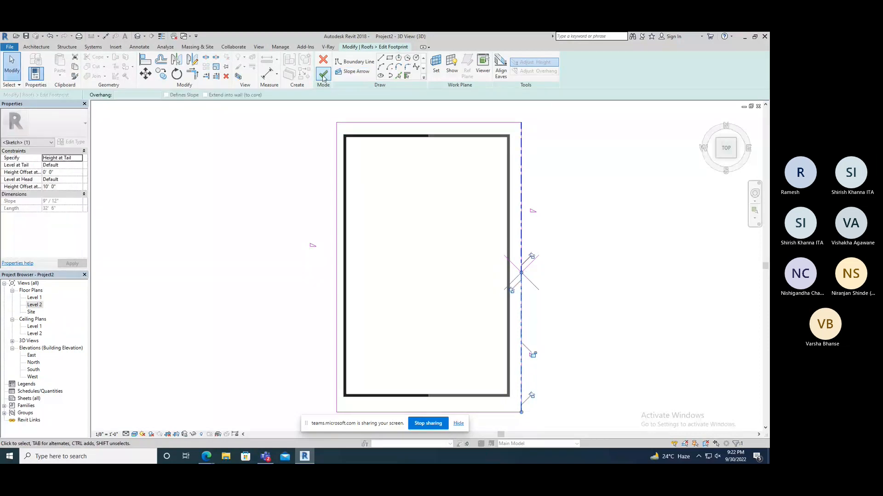
# - Try to finish the footprint edit with the two full-length slope arrows, and return to the sketch
pyautogui.click(323, 74)
pyautogui.click(638, 439)
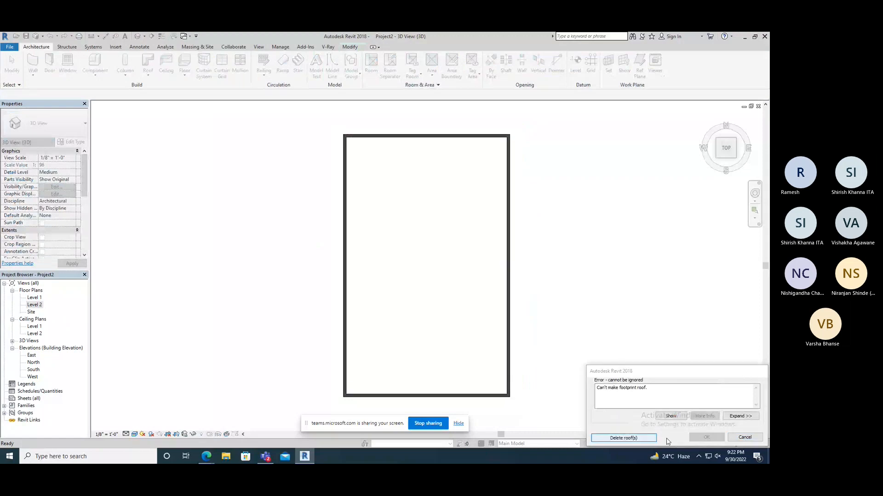
pyautogui.click(751, 439)
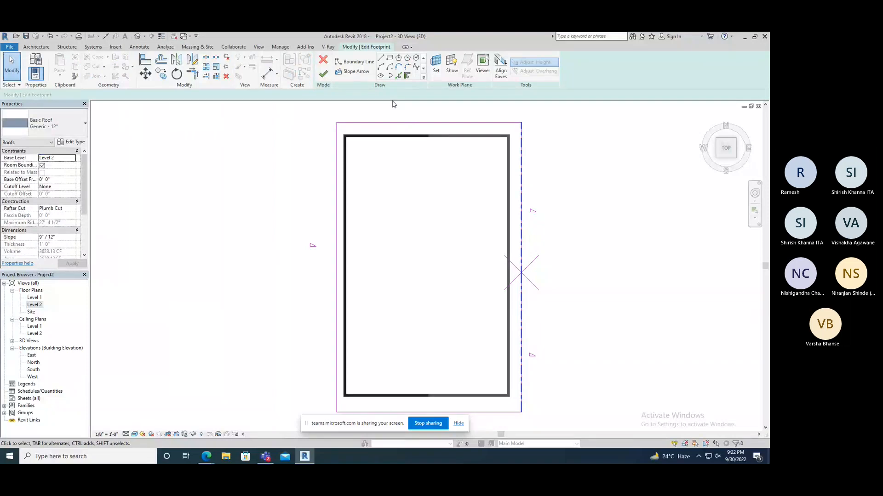
# - Delete both slope arrows and draw one about 17' 6" long from the midpoint of the right boundary's upper segment to the split point
pyautogui.click(522, 130)
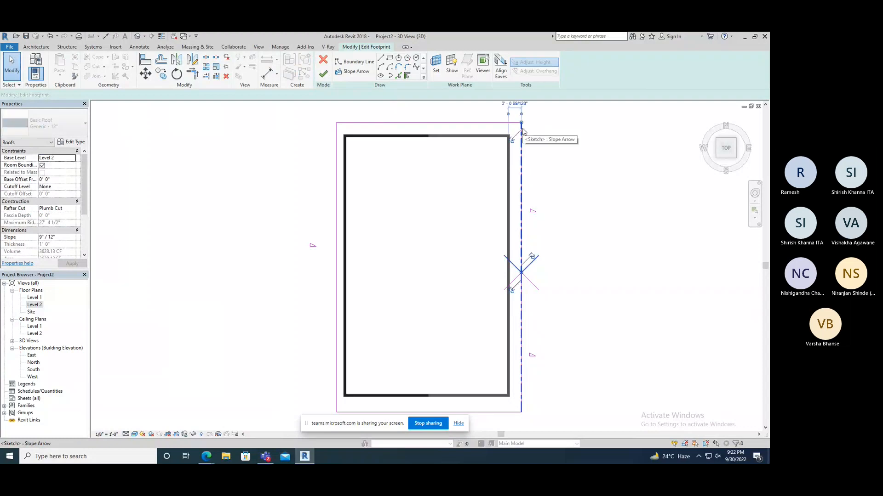
pyautogui.press('Delete')
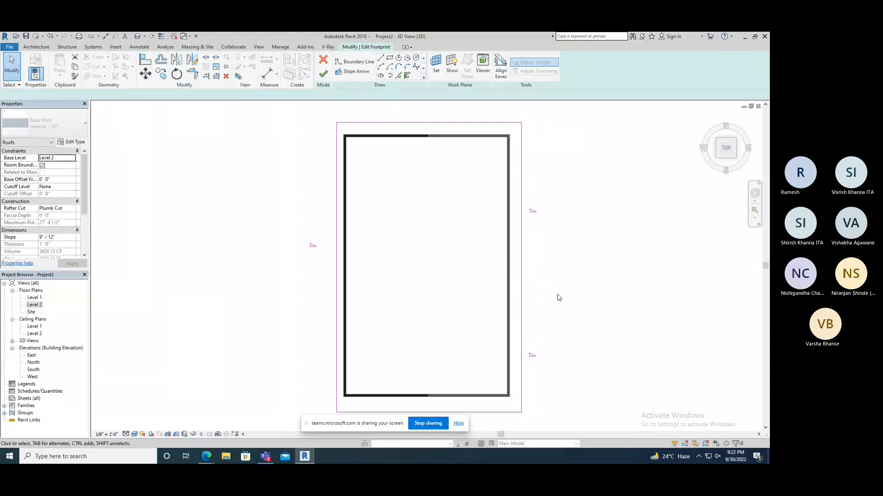
pyautogui.click(351, 71)
pyautogui.click(521, 198)
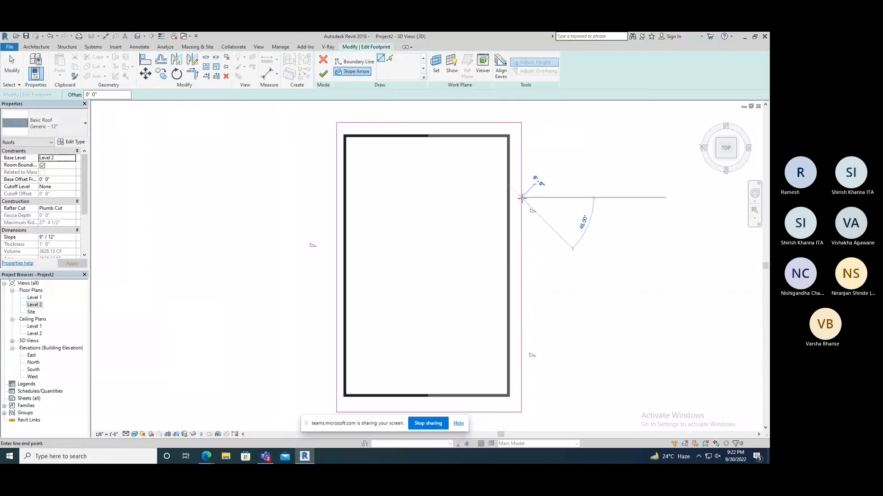
pyautogui.click(521, 271)
pyautogui.press('Escape')
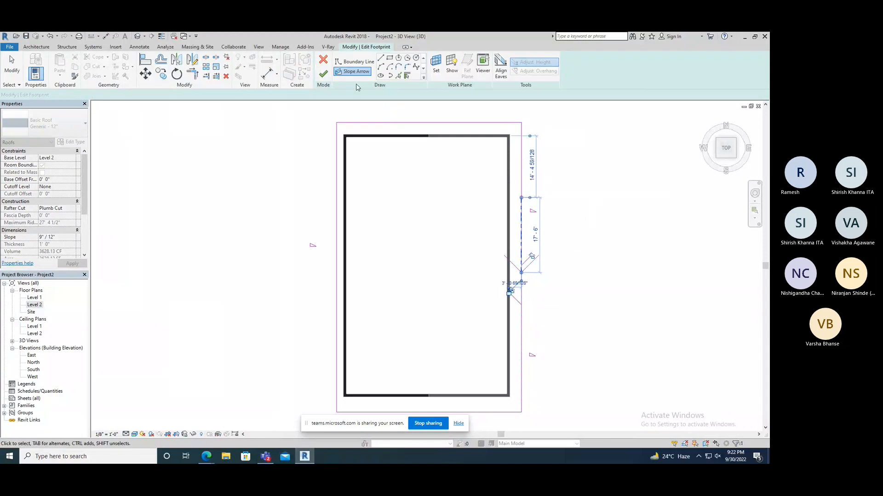
# - Draw an opposing slope arrow about 16' 3" long from the midpoint of the right boundary's lower segment up to the split point
pyautogui.click(521, 355)
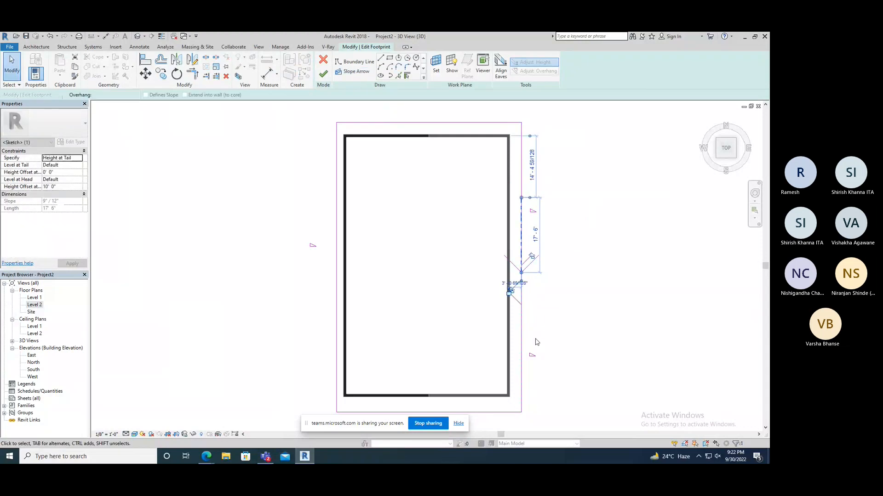
pyautogui.click(357, 72)
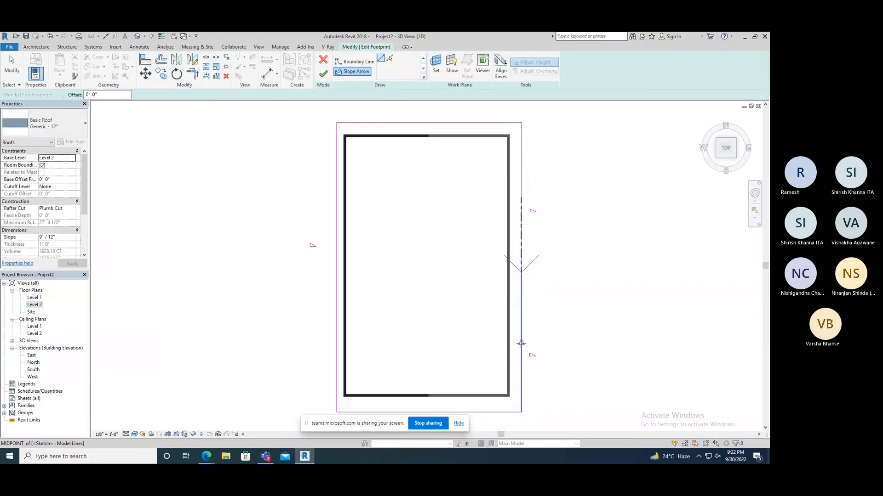
pyautogui.click(521, 343)
pyautogui.click(521, 272)
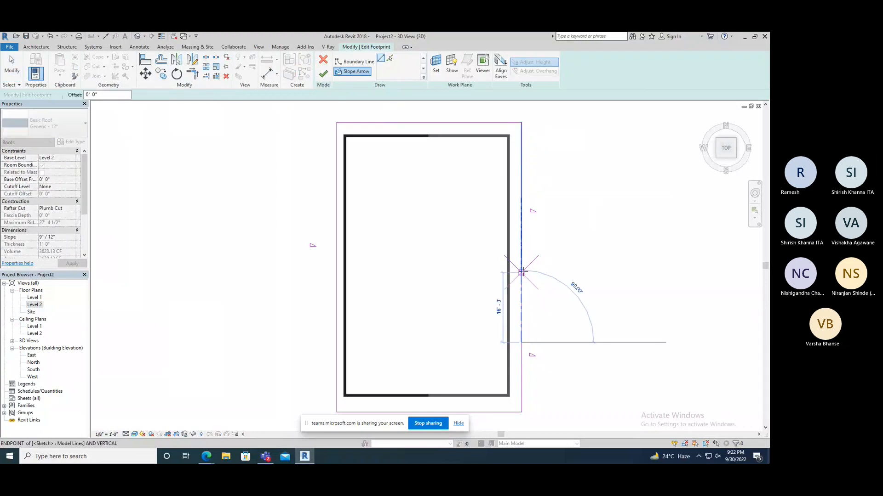
pyautogui.press('Escape')
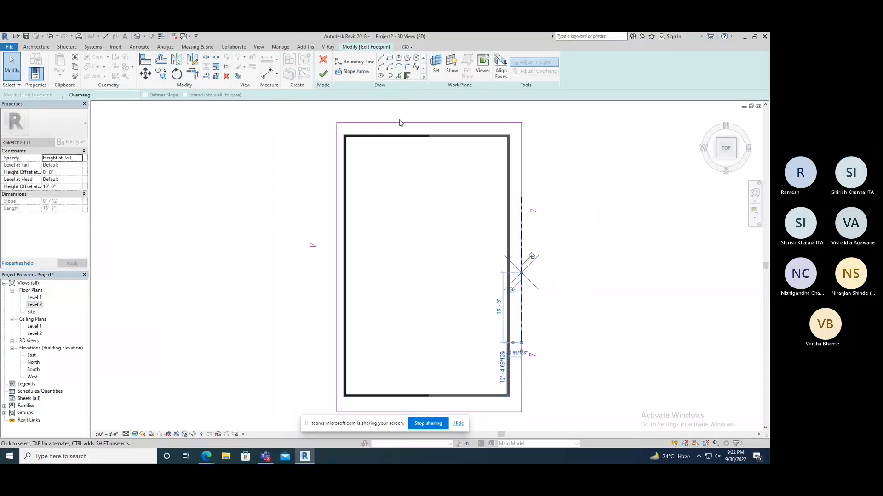
# - Try to finish the footprint edit, accept deleting the roof, and undo the deletion to return to the footprint sketch
pyautogui.click(325, 78)
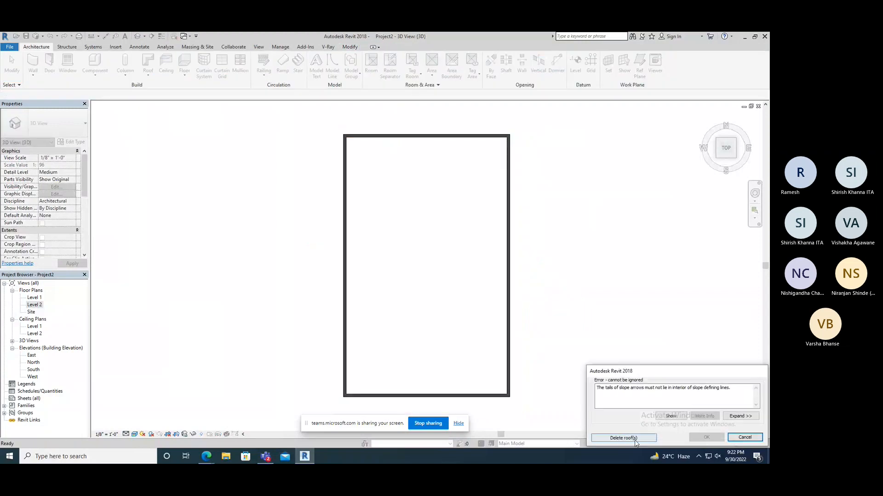
pyautogui.click(635, 441)
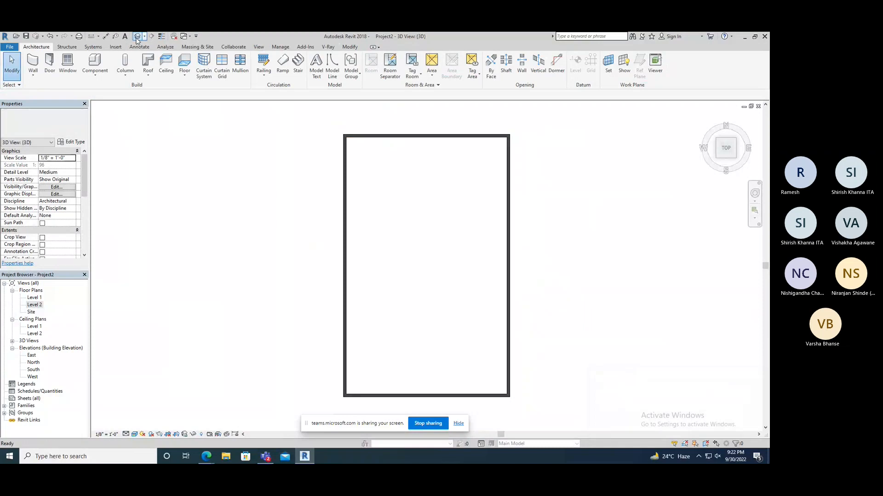
pyautogui.keyDown('shift'); pyautogui.moveTo(484, 340); pyautogui.dragTo(473, 263, button='middle'); pyautogui.keyUp('shift')
pyautogui.scroll(2, 500, 296)
pyautogui.moveTo(501, 295)
pyautogui.keyDown('shift'); pyautogui.mouseDown(button='middle')
pyautogui.moveTo(533, 270)
pyautogui.moveTo(499, 289)
pyautogui.mouseUp(button='middle'); pyautogui.keyUp('shift')
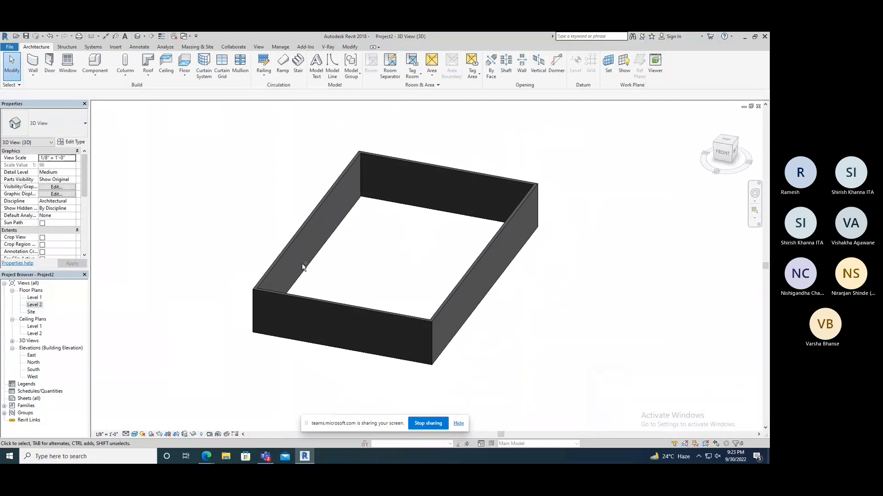
pyautogui.keyDown('shift'); pyautogui.moveTo(302, 265); pyautogui.dragTo(302, 265, button='middle'); pyautogui.keyUp('shift')
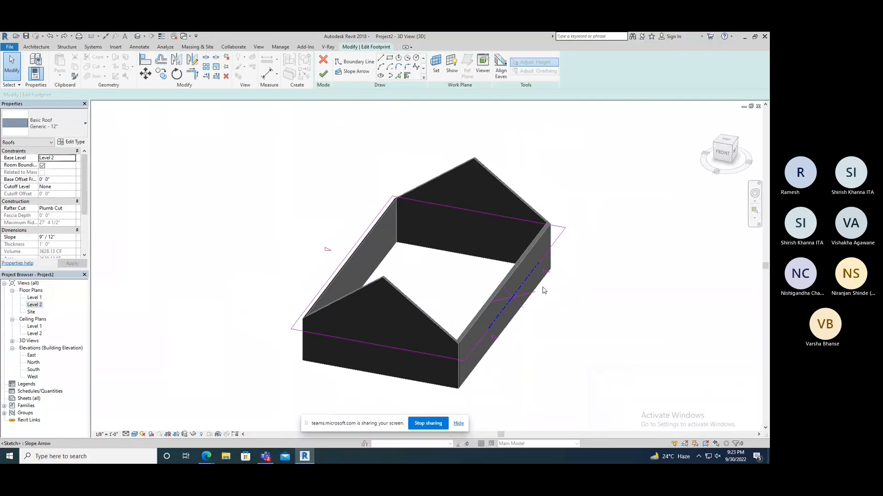
# - Split the right boundary line at both slope-arrow tails, about 46' 1" and 12' 1" from the lower wall, and try to finish the edit
pyautogui.click(727, 141)
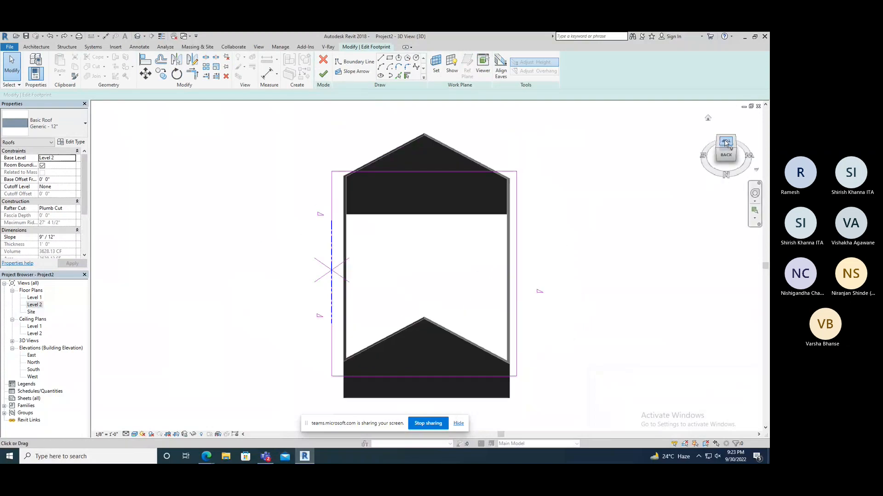
pyautogui.click(757, 125)
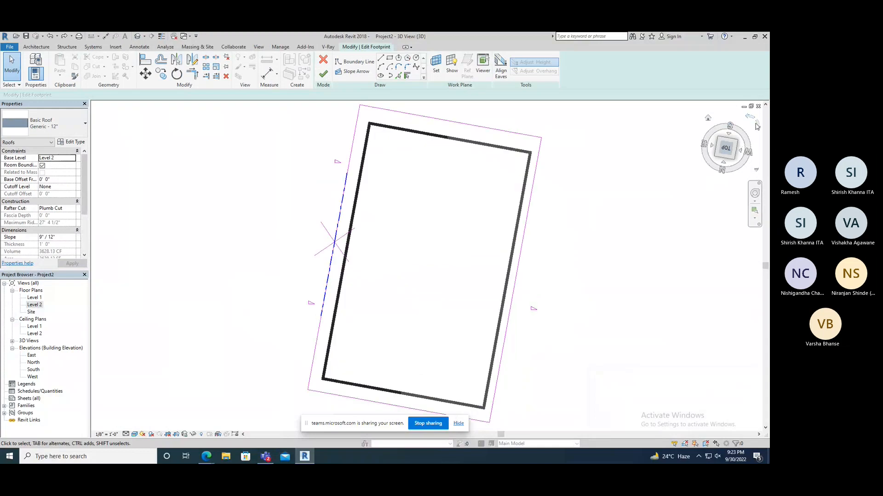
pyautogui.click(757, 125)
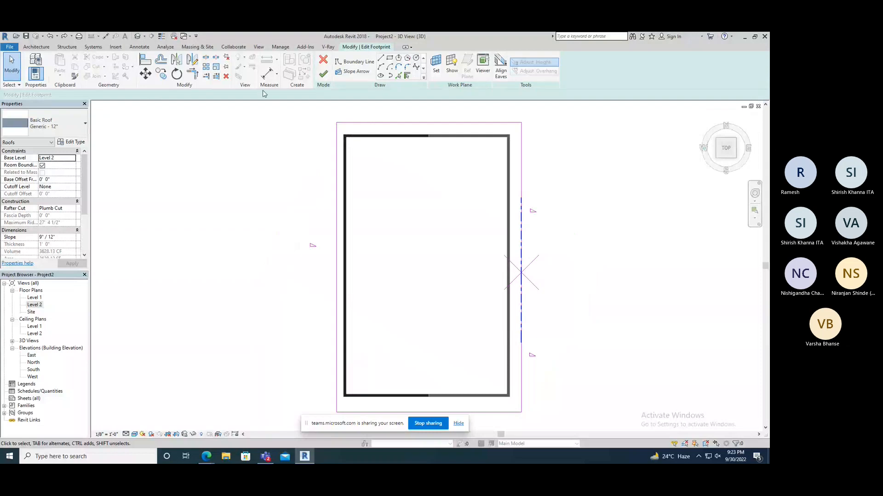
pyautogui.click(205, 57)
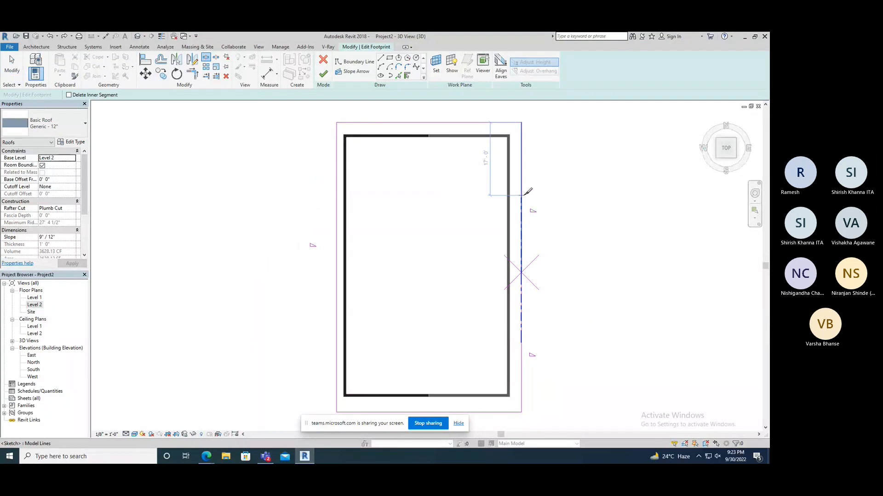
pyautogui.click(521, 197)
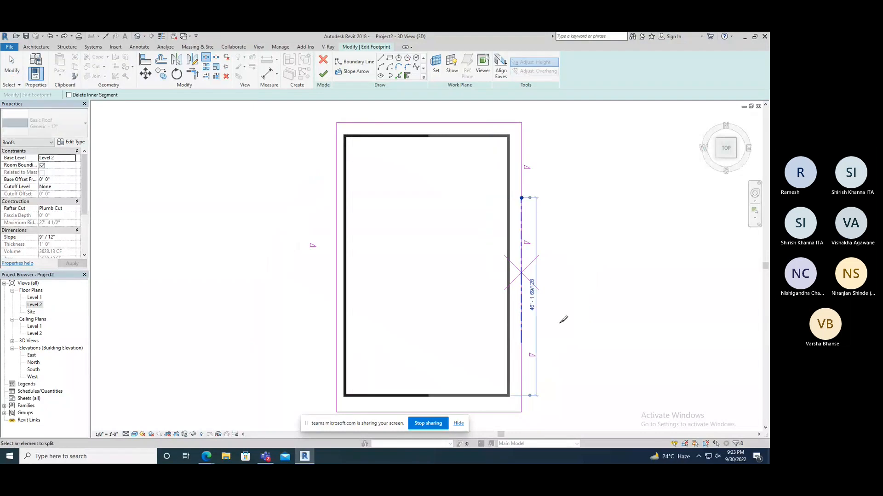
pyautogui.click(522, 343)
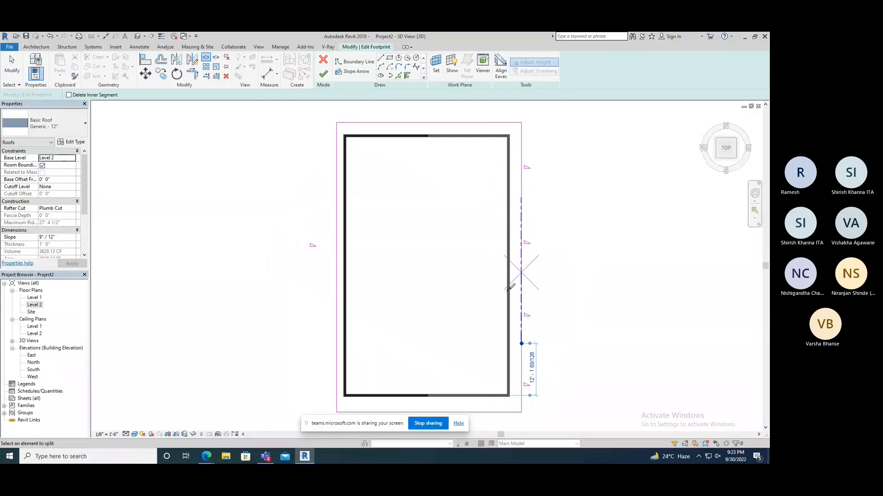
pyautogui.click(323, 74)
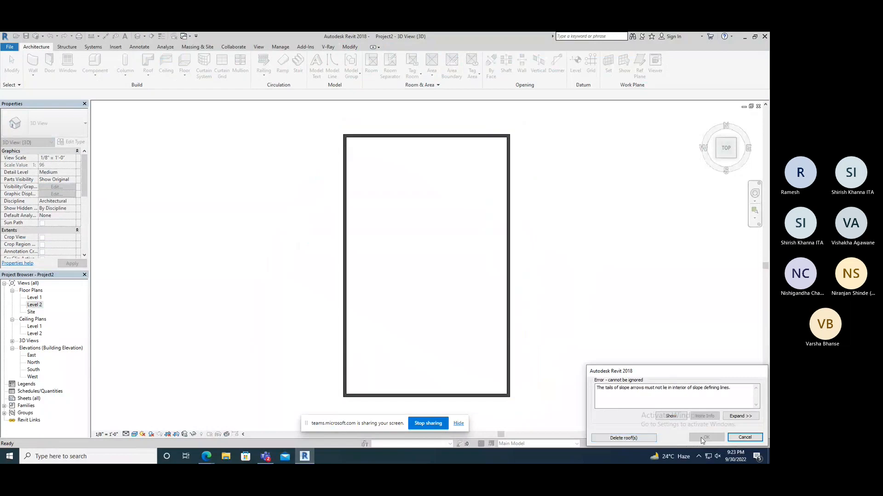
pyautogui.click(745, 438)
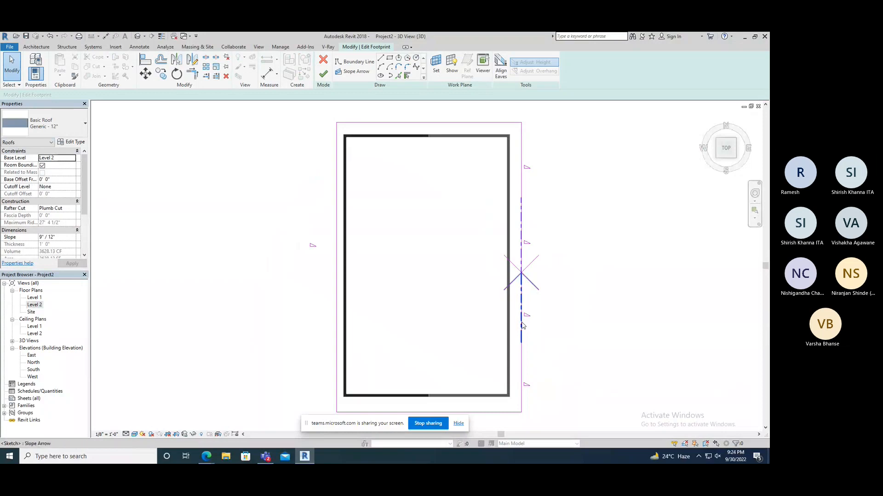
# - Delete the lower slope arrow and the two middle segments of the right boundary line
pyautogui.click(521, 232)
pyautogui.press('Delete')
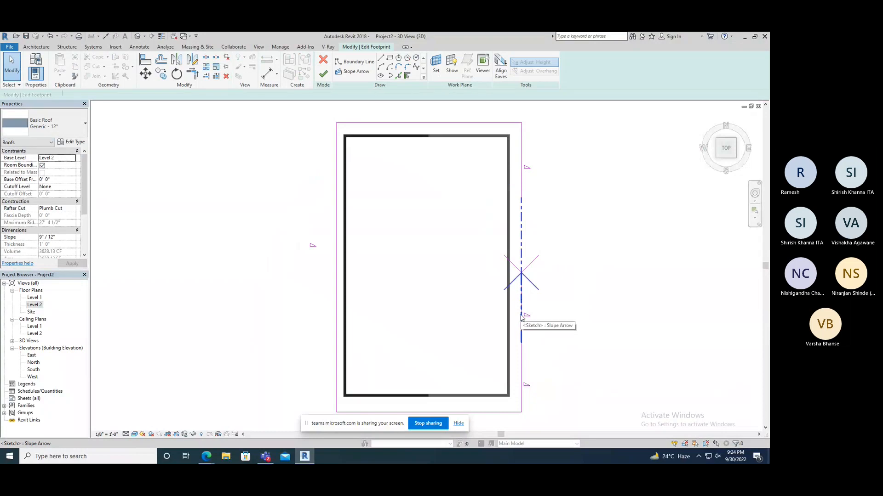
pyautogui.click(522, 317)
pyautogui.press('Delete')
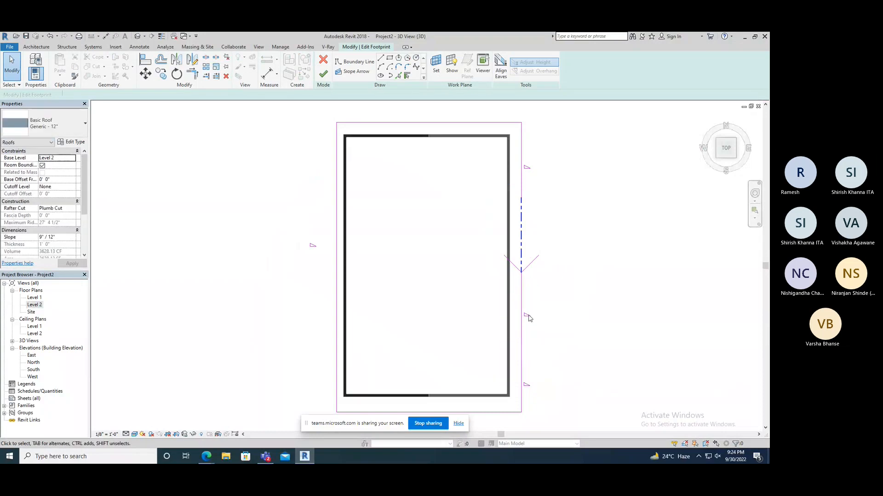
pyautogui.click(522, 306)
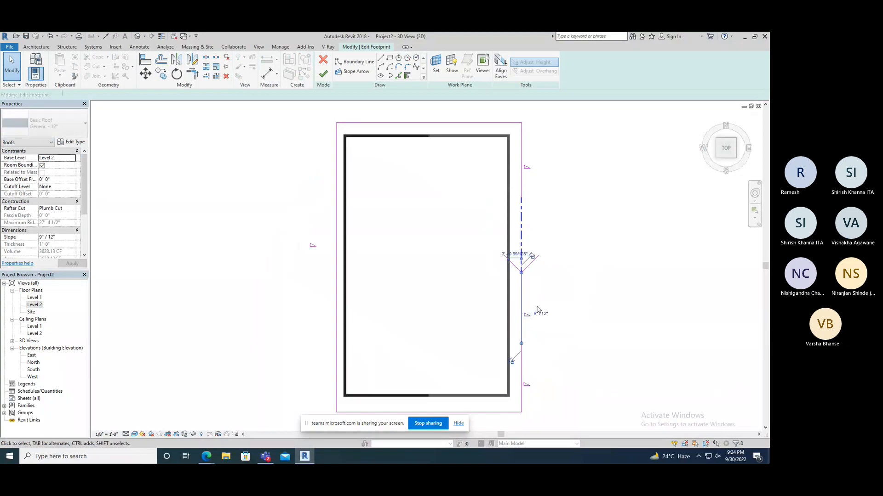
pyautogui.press('Delete')
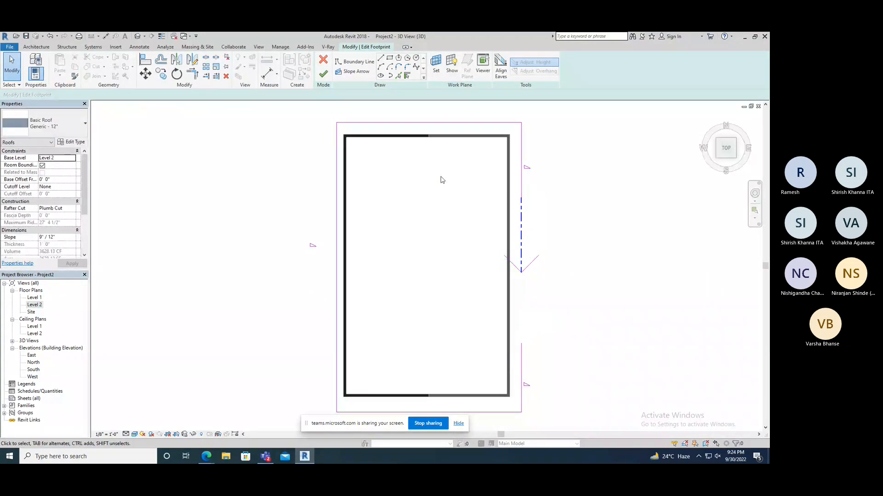
# - Redraw the right boundary's two middle segments as slope-defining lines, from the lower split point through the arrow head to the upper split point
pyautogui.click(381, 58)
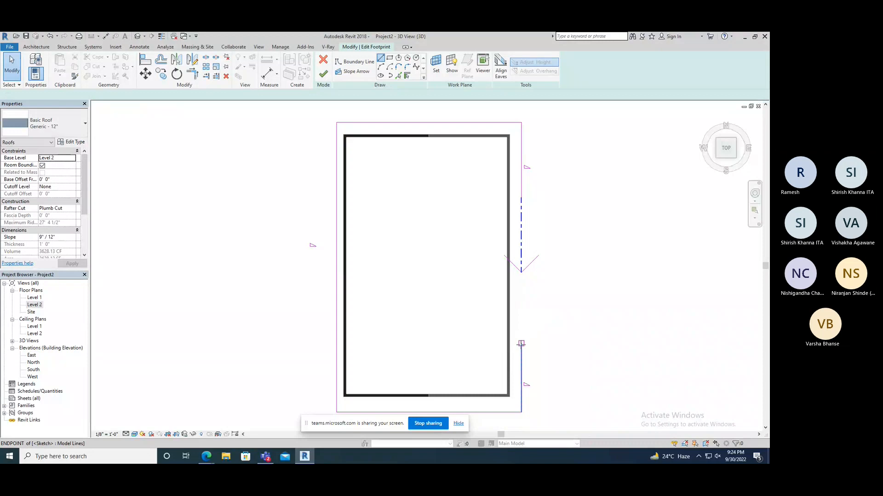
pyautogui.click(520, 344)
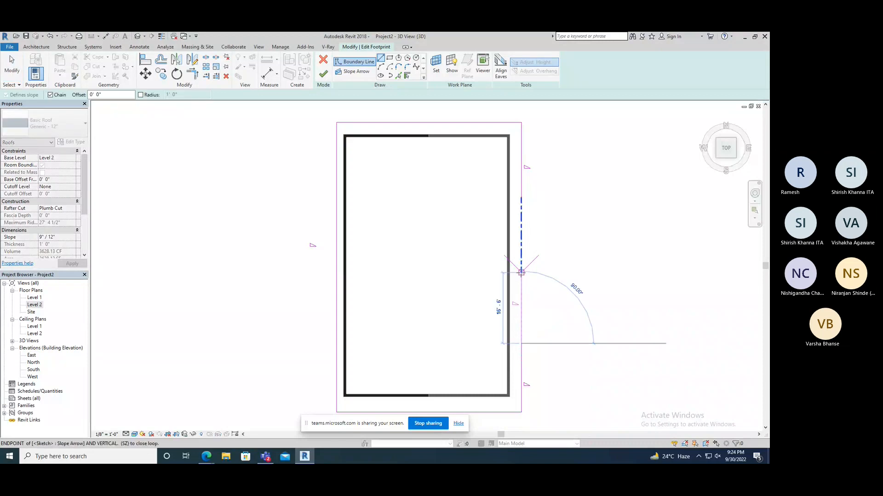
pyautogui.click(520, 272)
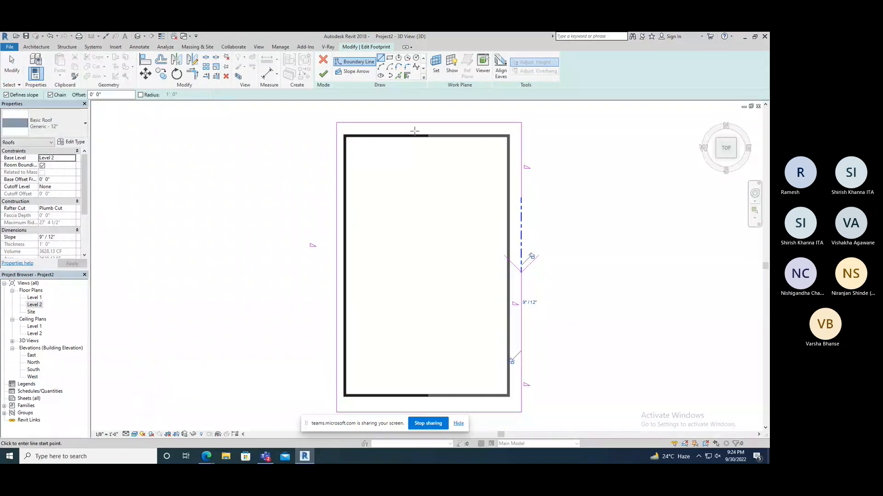
pyautogui.click(521, 198)
pyautogui.press('Escape')
pyautogui.rightClick(542, 223)
pyautogui.click(552, 230)
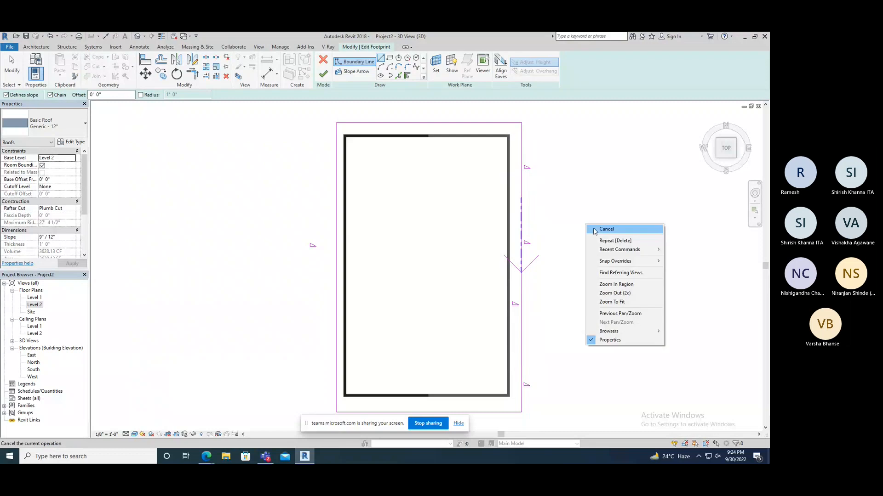
pyautogui.press('Escape')
# - Clear the slope definition from both middle segments of the right boundary line
pyautogui.click(521, 228)
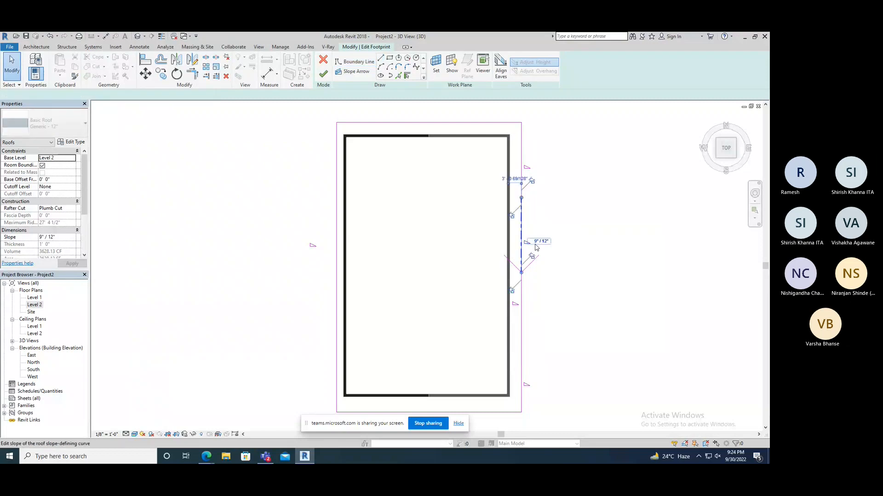
pyautogui.click(146, 95)
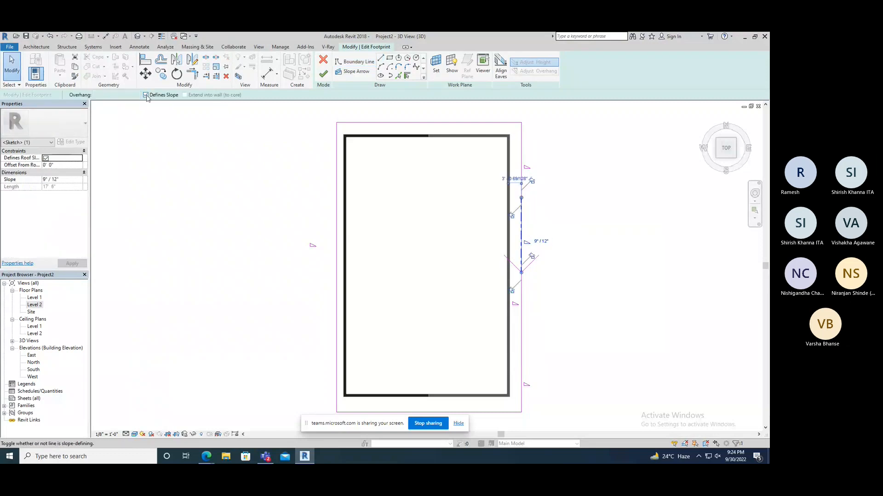
pyautogui.click(522, 306)
pyautogui.click(146, 95)
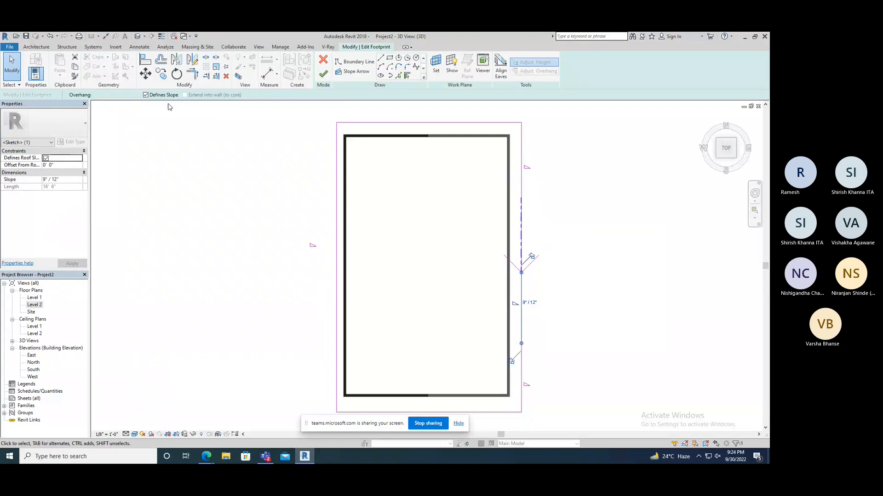
# - Draw a slope arrow along the right boundary from the lower split point to the upper arrow's head and finish the roof footprint
pyautogui.click(352, 72)
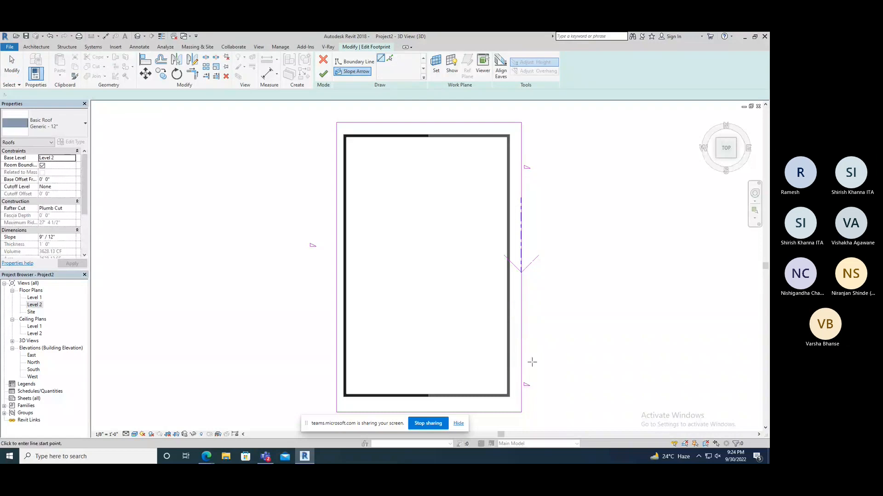
pyautogui.click(521, 343)
pyautogui.click(522, 273)
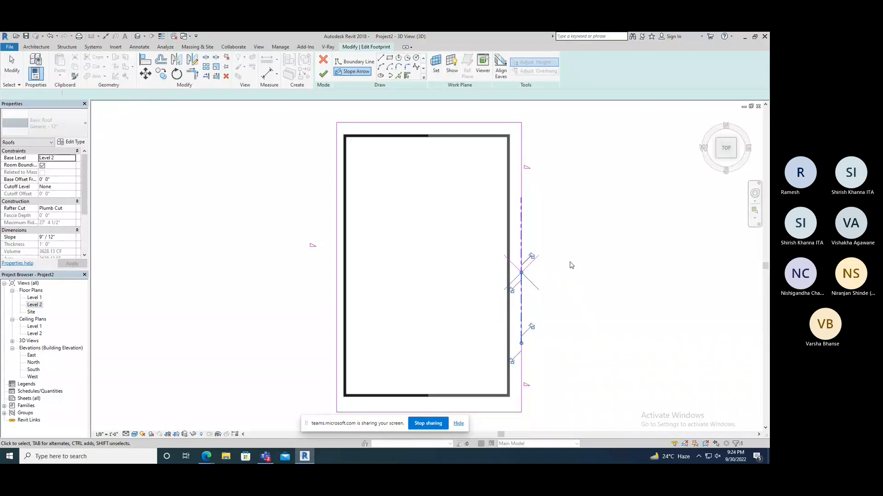
pyautogui.click(323, 73)
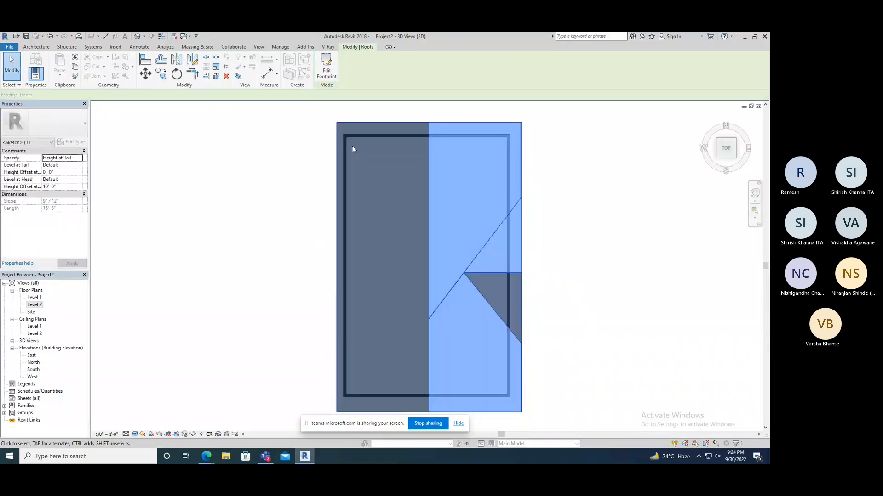
pyautogui.click(290, 190)
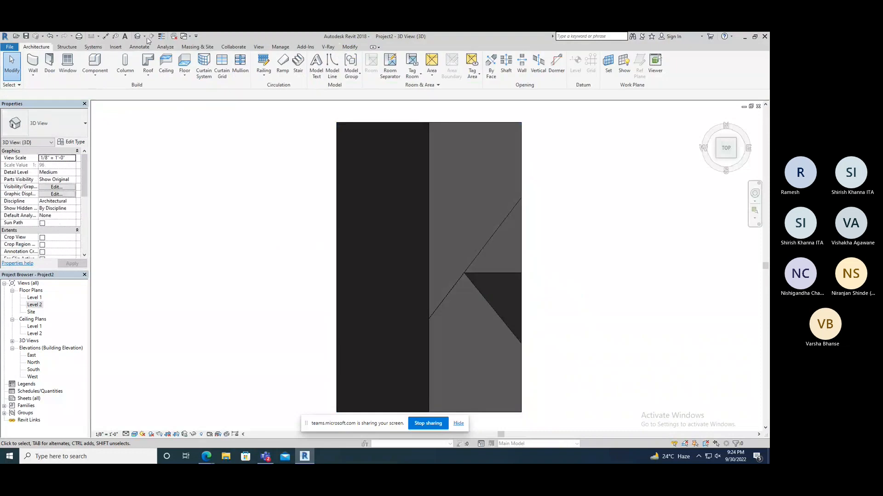
# - Examine the finished roof and its small gable above the side wall in 3D
pyautogui.keyDown('shift'); pyautogui.moveTo(291, 292); pyautogui.dragTo(550, 314, button='middle'); pyautogui.keyUp('shift')
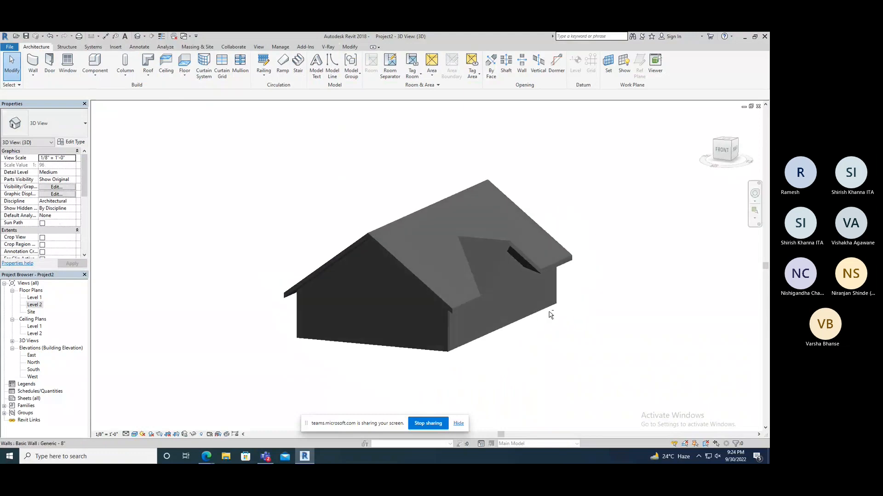
pyautogui.scroll(3, 549, 311)
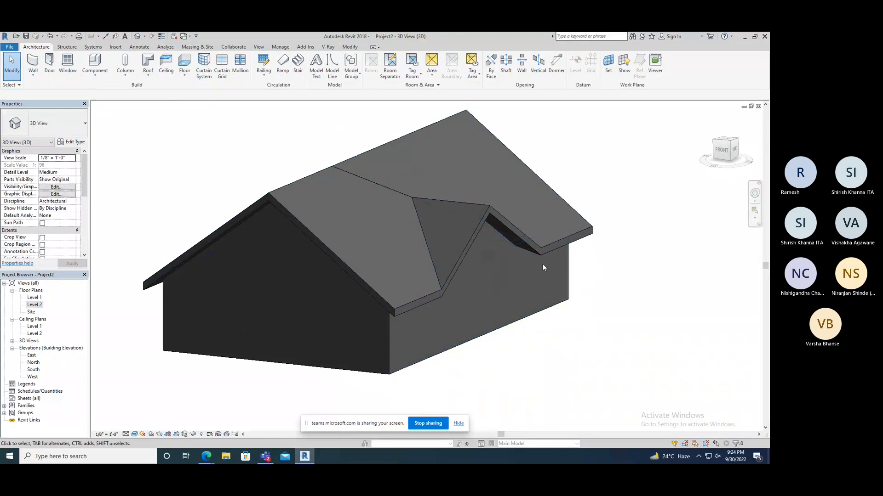
pyautogui.moveTo(559, 325); pyautogui.dragTo(545, 306, button='middle')
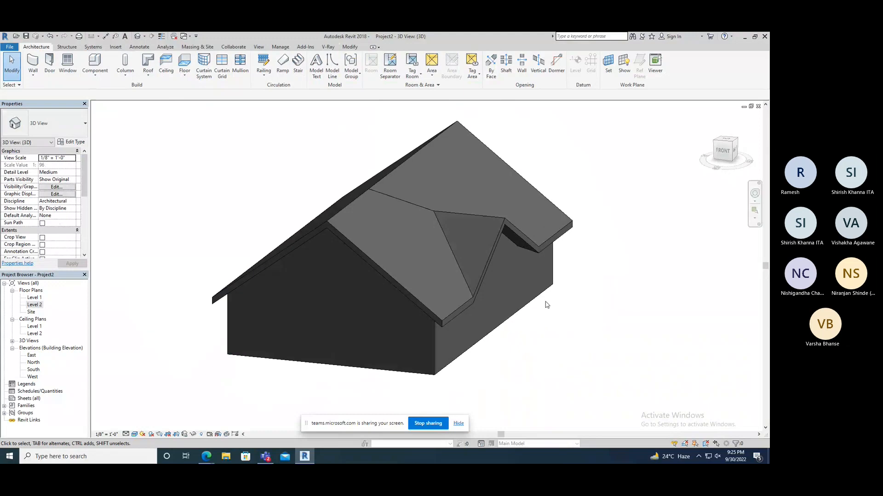
pyautogui.keyDown('shift'); pyautogui.moveTo(546, 304); pyautogui.dragTo(532, 311, button='middle'); pyautogui.keyUp('shift')
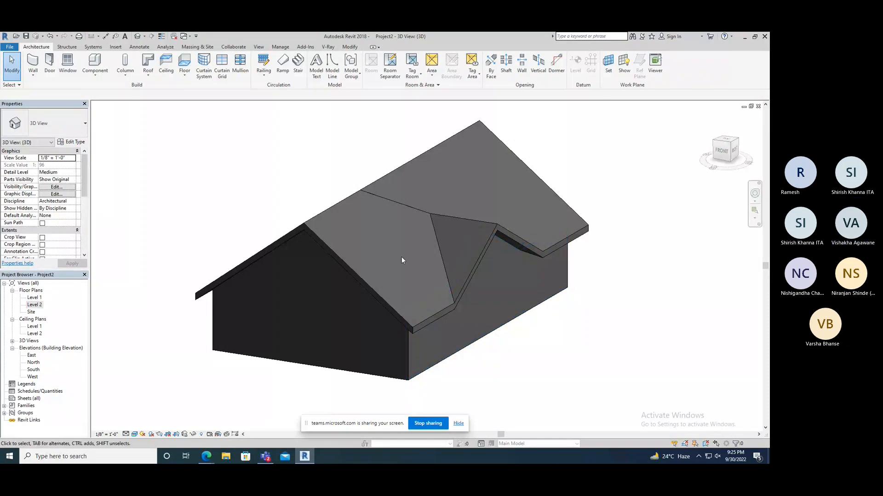
pyautogui.click(69, 47)
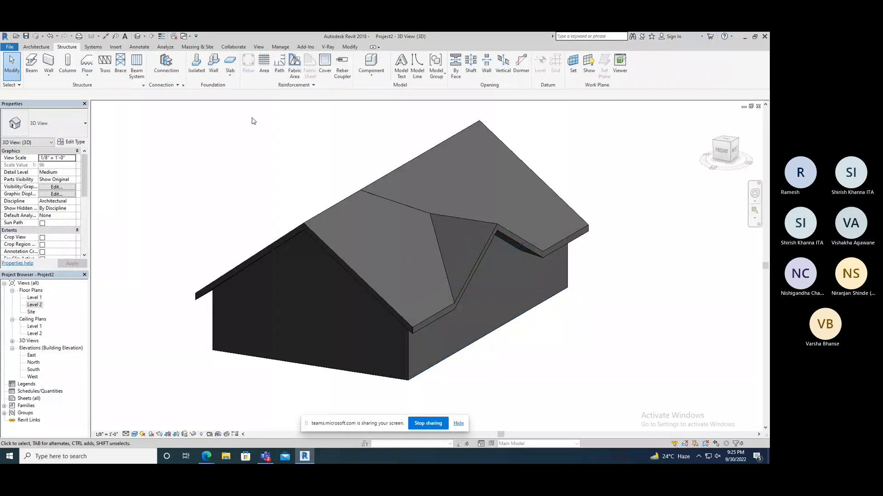
pyautogui.click(319, 240)
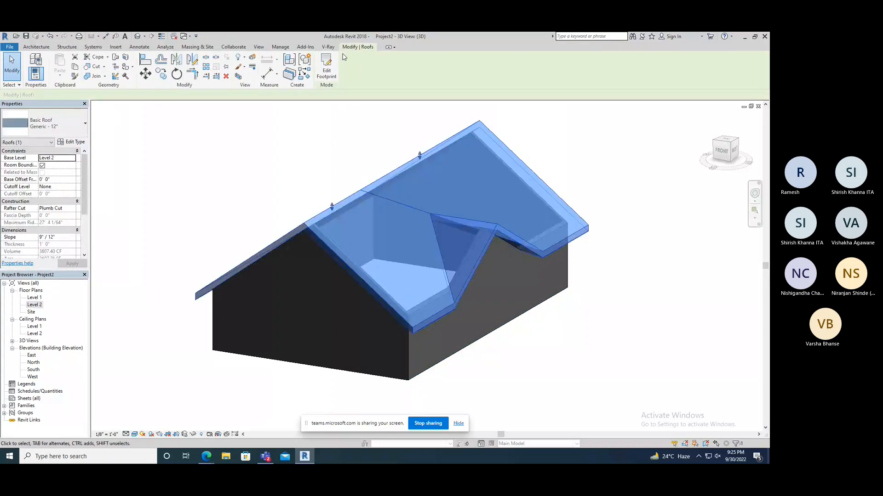
pyautogui.click(332, 134)
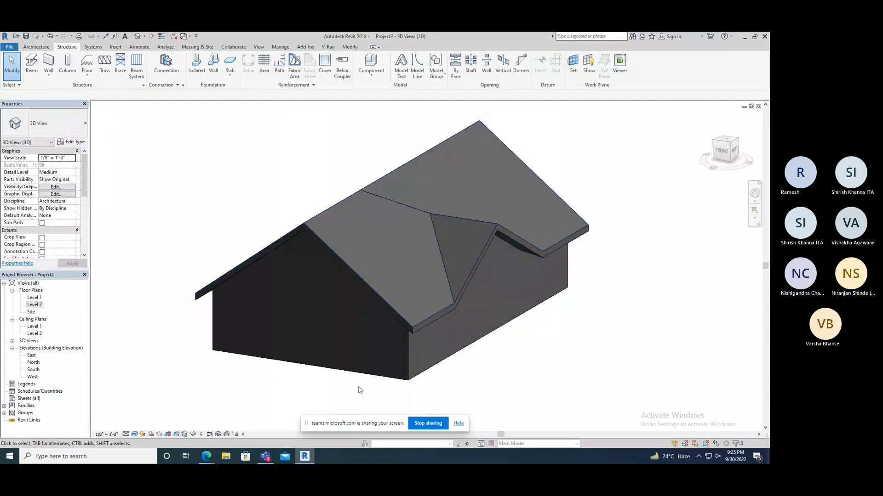
# - Switch to the 3D view of Project1
pyautogui.click(304, 460)
pyautogui.click(305, 457)
pyautogui.click(185, 36)
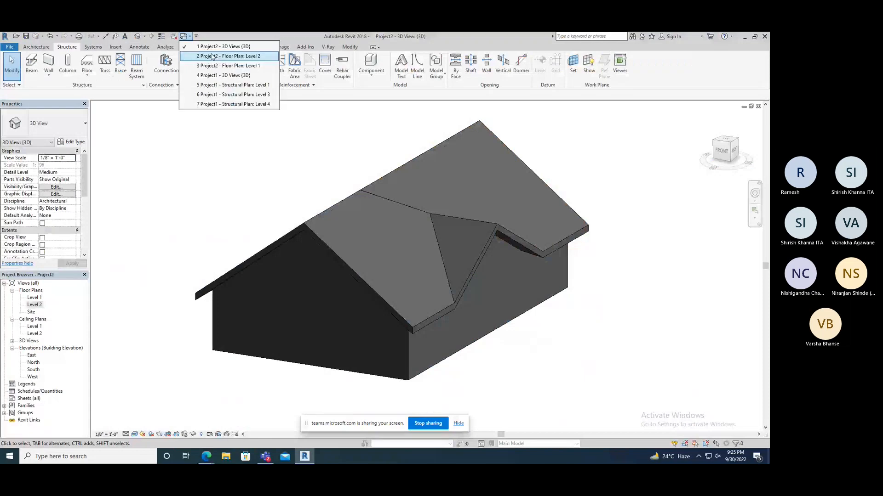
pyautogui.click(221, 76)
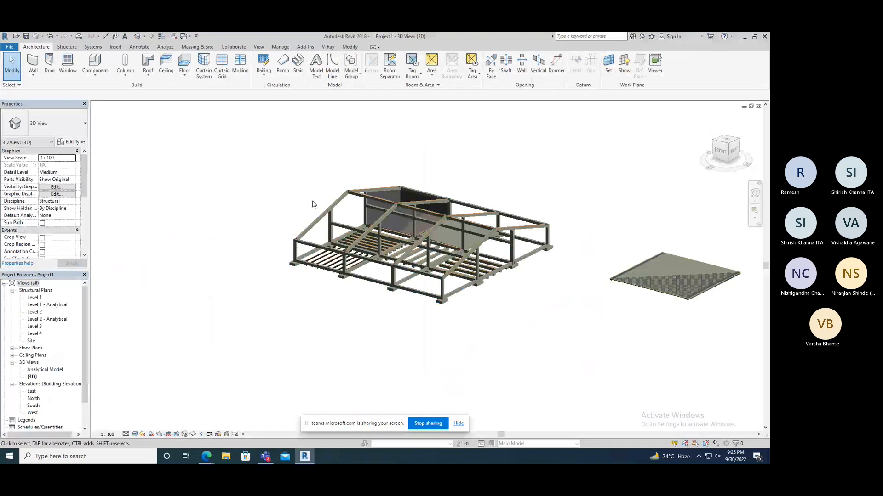
# - Create a roof by footprint on Level 2 from a rectangle about 15600 by 13400 mm beside the frame, without defined slopes
pyautogui.click(148, 64)
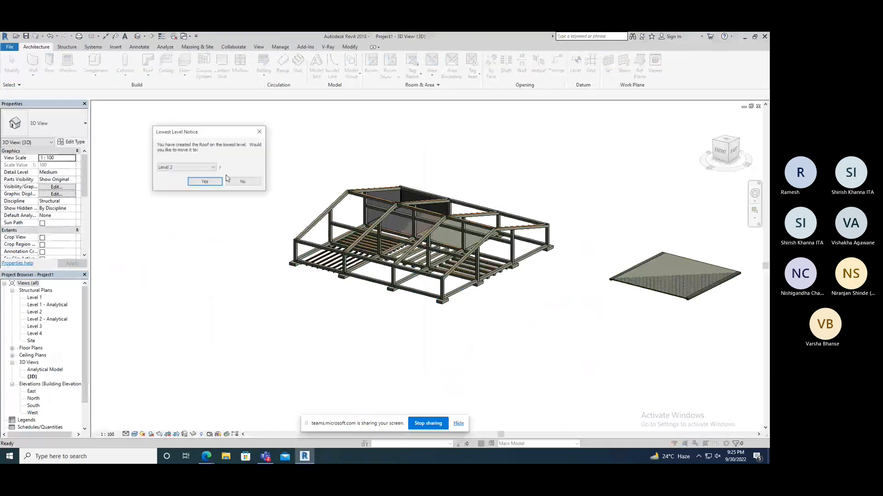
pyautogui.click(218, 181)
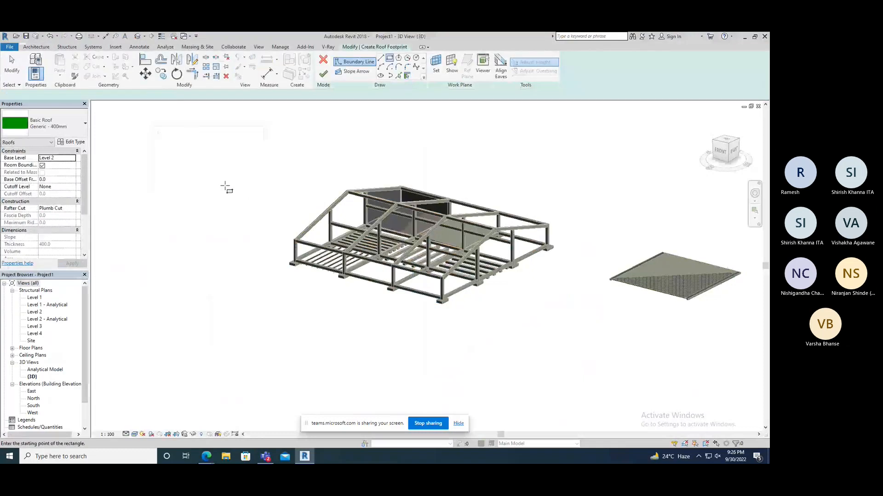
pyautogui.click(225, 187)
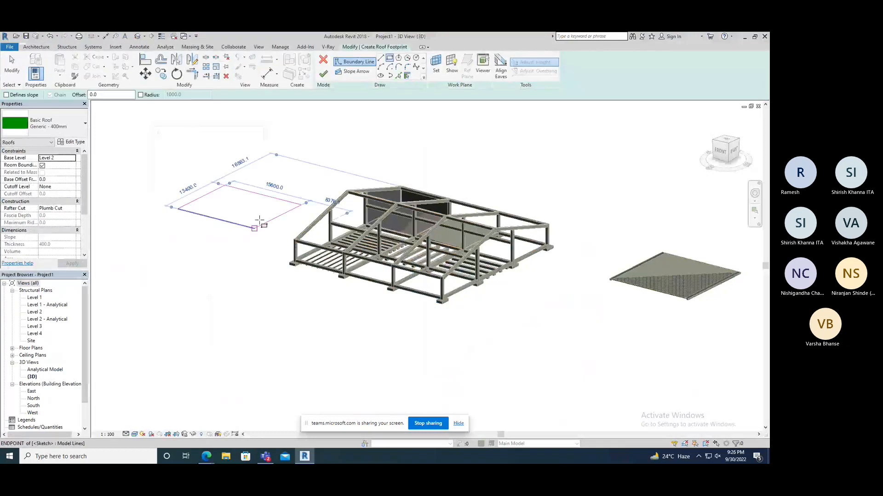
pyautogui.click(323, 75)
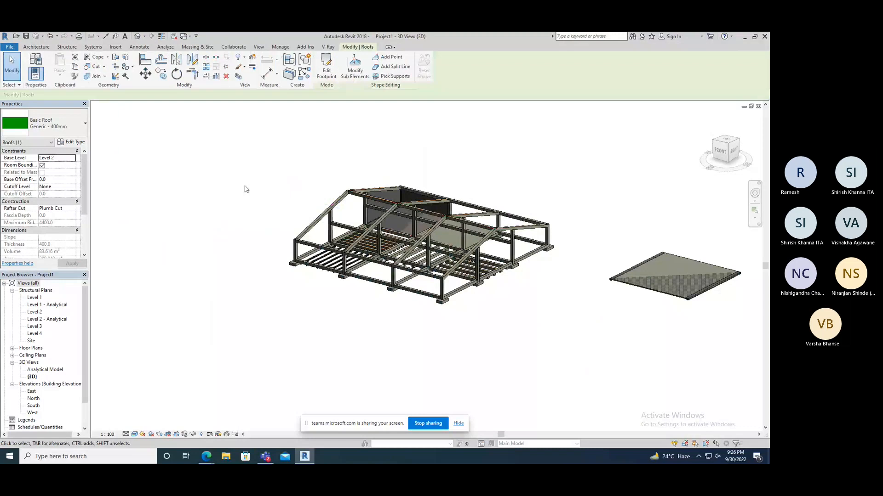
# - Look over the Project1 structural frame from different sides in 3D
pyautogui.moveTo(301, 149); pyautogui.dragTo(230, 225)
pyautogui.moveTo(230, 226)
pyautogui.keyDown('shift'); pyautogui.mouseDown(button='middle')
pyautogui.moveTo(236, 239)
pyautogui.moveTo(171, 251)
pyautogui.moveTo(242, 225)
pyautogui.mouseUp(button='middle'); pyautogui.keyUp('shift')
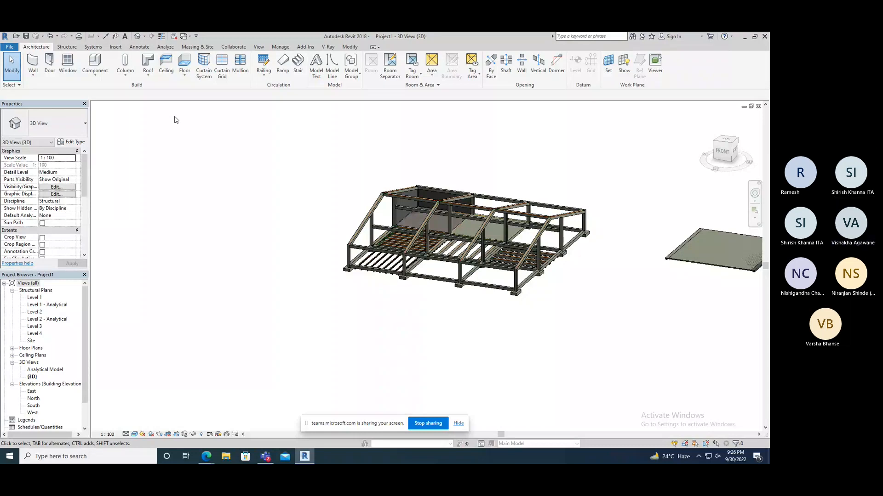
pyautogui.moveTo(232, 227)
pyautogui.keyDown('shift'); pyautogui.mouseDown(button='middle')
pyautogui.moveTo(344, 249)
pyautogui.moveTo(268, 184)
pyautogui.mouseUp(button='middle'); pyautogui.keyUp('shift')
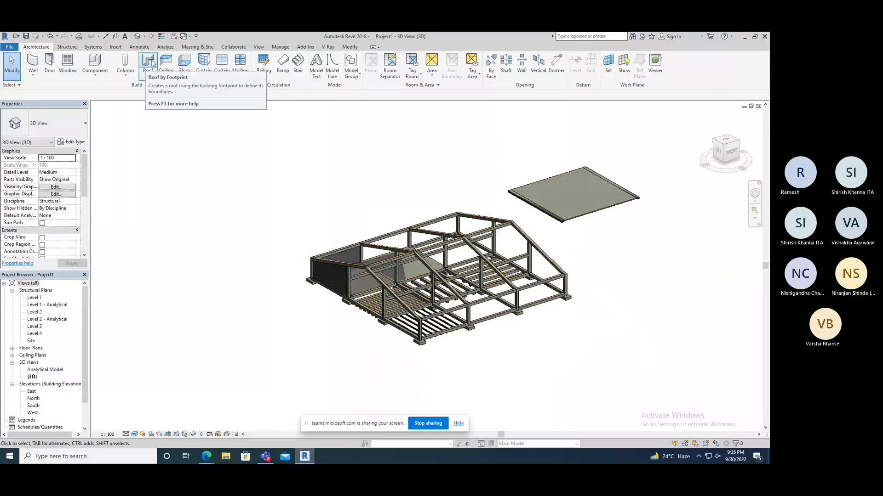
# - Return to the Project2 3D view and change the roof type to Steel Truss - Insulation on Metal Deck - EPDM
pyautogui.click(310, 460)
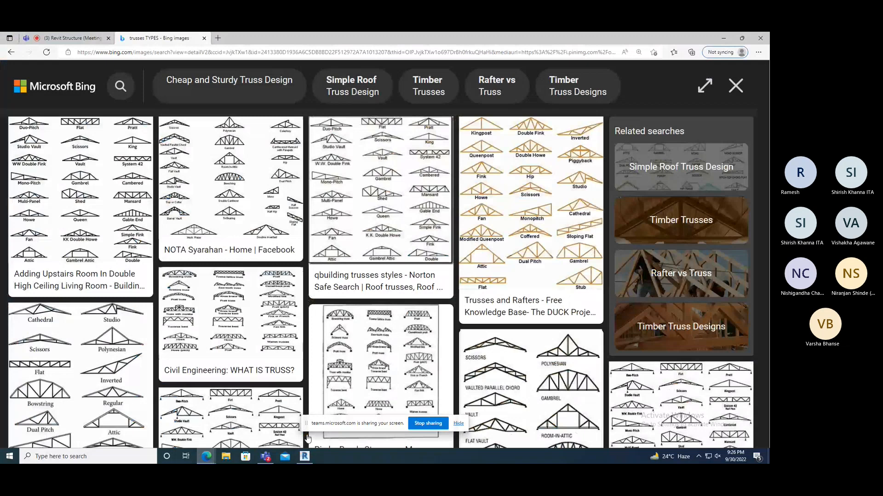
pyautogui.hotkey('alt', 'Tab')
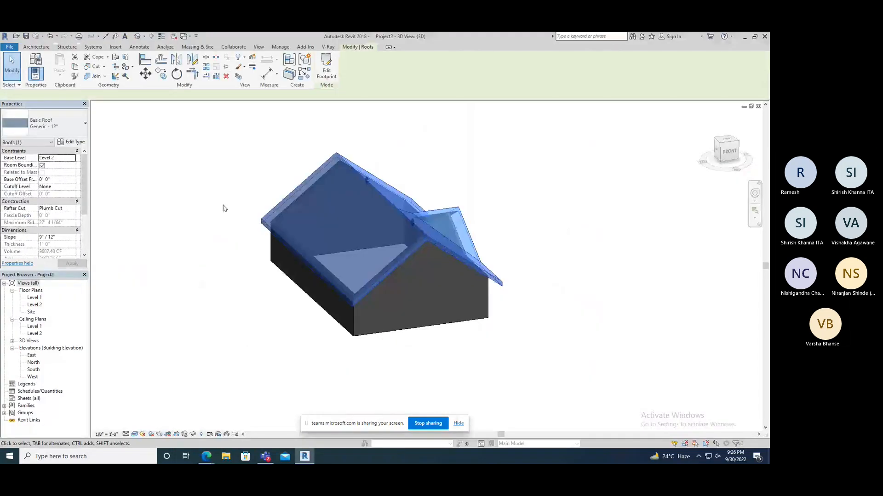
pyautogui.click(46, 123)
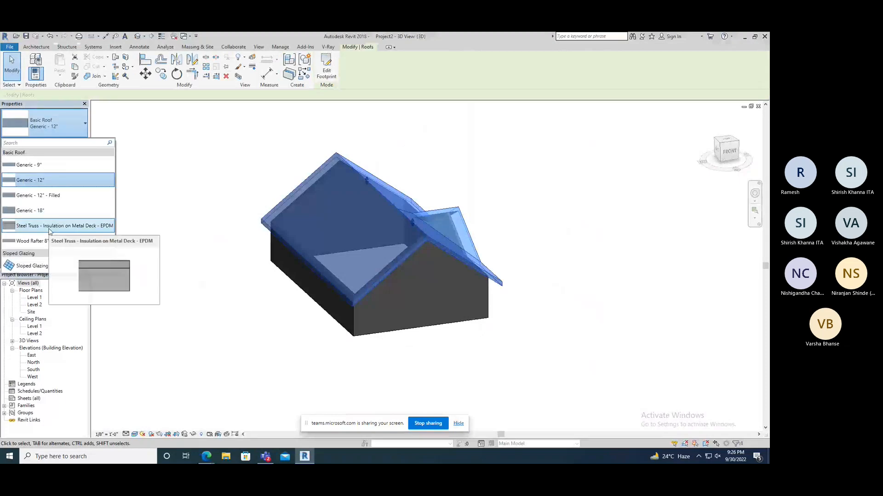
pyautogui.click(50, 231)
pyautogui.click(244, 244)
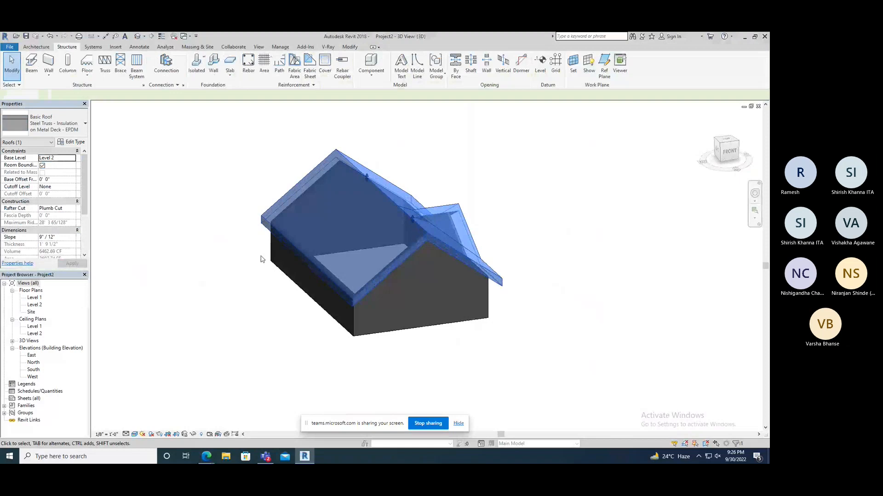
pyautogui.click(310, 172)
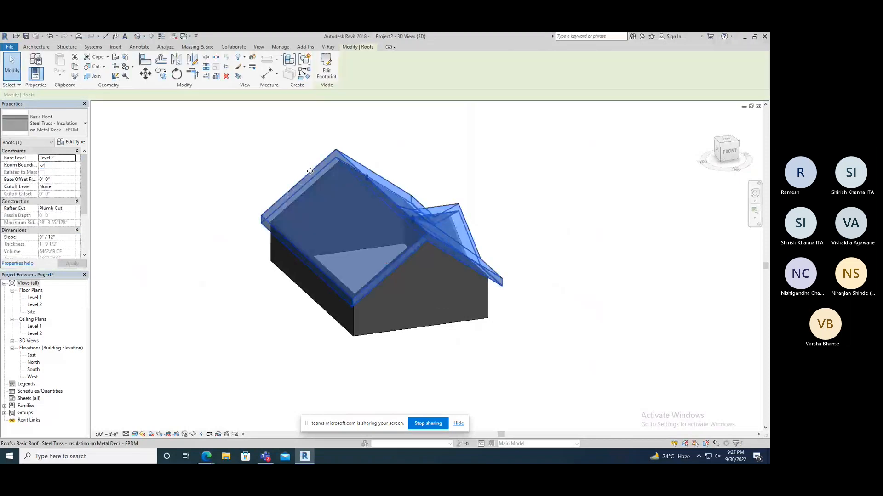
pyautogui.click(256, 163)
# - Review the roof types available for the selected roof and inspect the steel truss roof in 3D
pyautogui.keyDown('shift'); pyautogui.moveTo(256, 166); pyautogui.dragTo(270, 242, button='middle'); pyautogui.keyUp('shift')
pyautogui.click(267, 270)
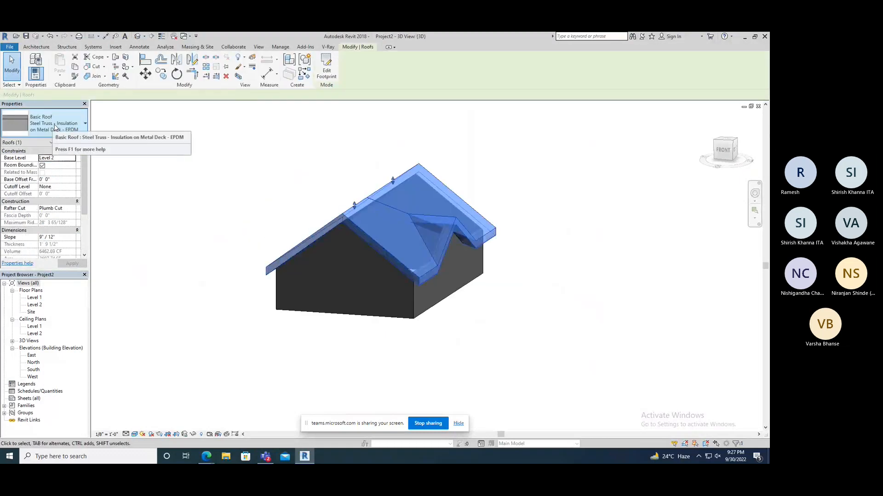
pyautogui.click(63, 122)
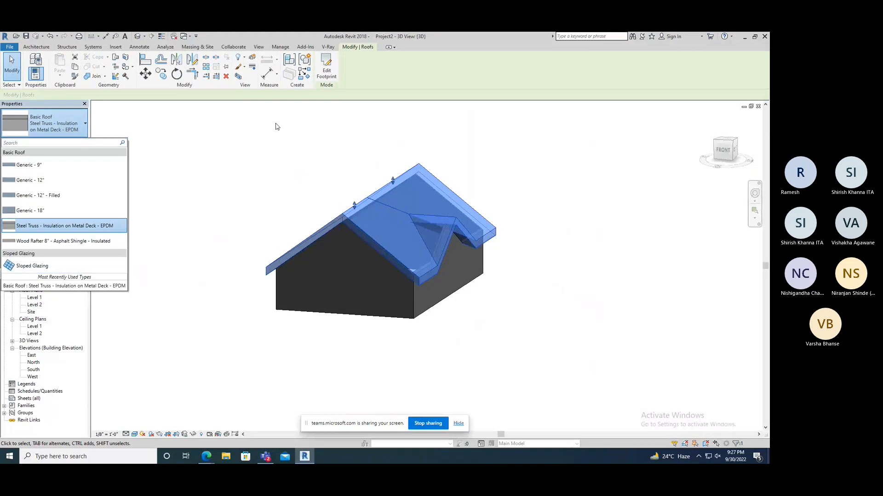
pyautogui.click(212, 152)
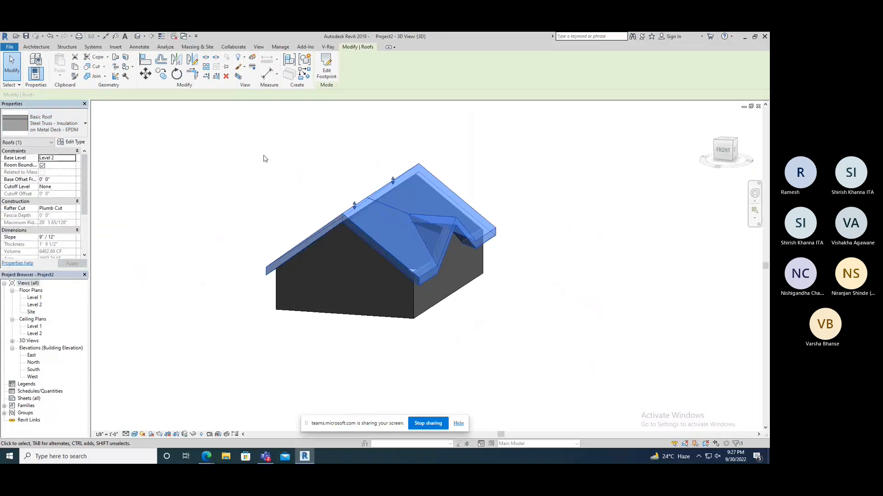
pyautogui.click(214, 162)
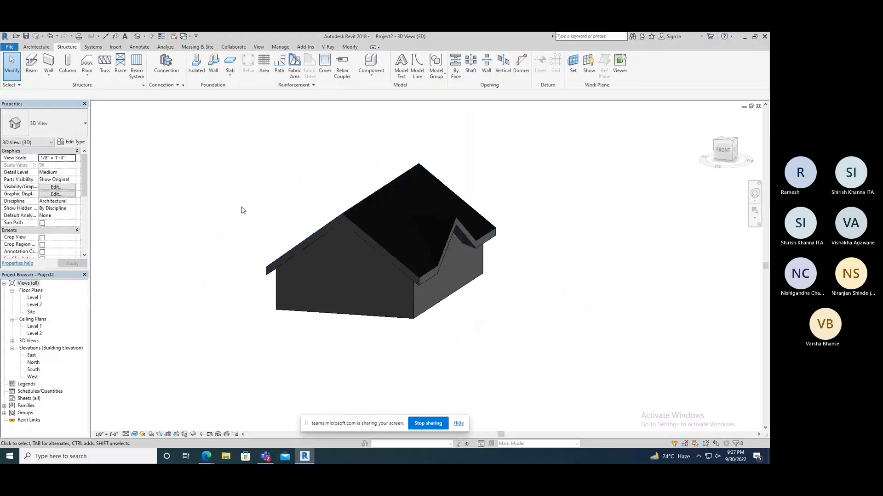
pyautogui.keyDown('shift'); pyautogui.moveTo(240, 208); pyautogui.dragTo(278, 232, button='middle'); pyautogui.keyUp('shift')
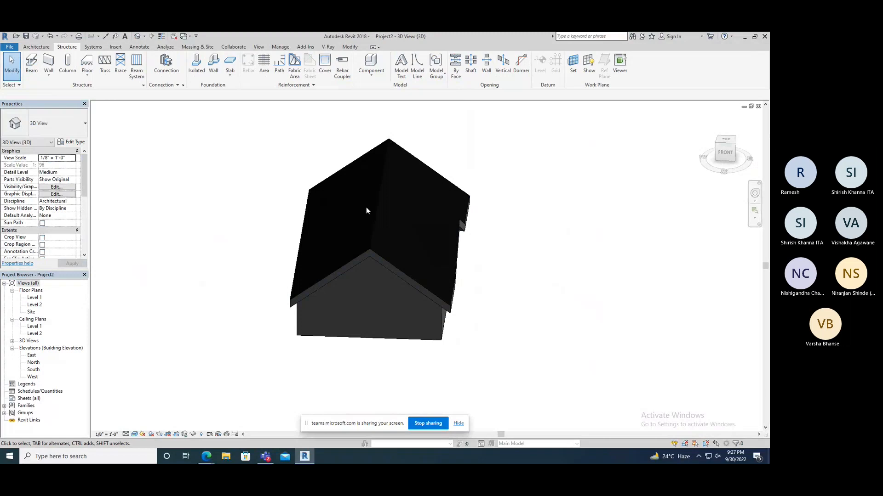
# - Open the North elevation of Project2 to show the gable end of the house
pyautogui.moveTo(374, 229); pyautogui.dragTo(261, 240, button='middle')
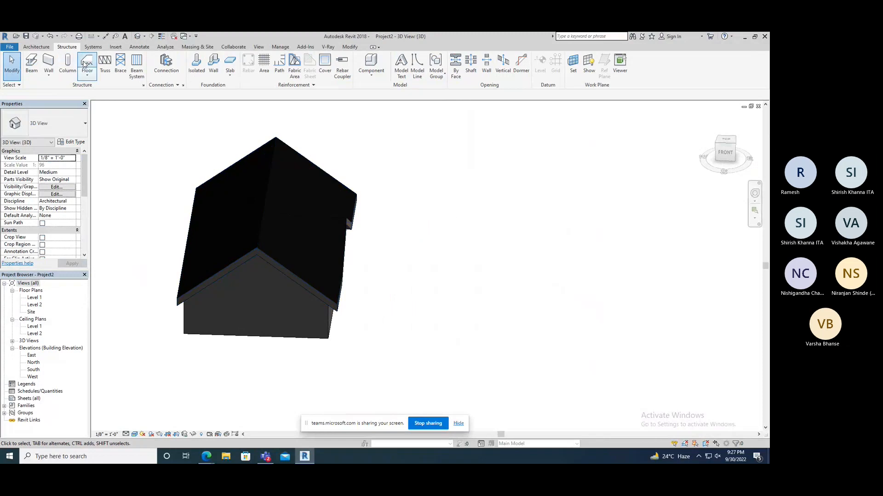
pyautogui.click(36, 48)
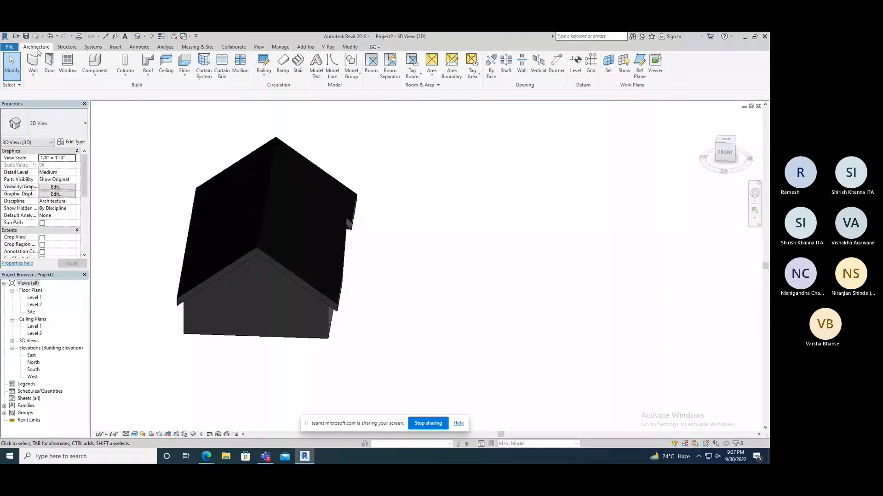
pyautogui.click(154, 79)
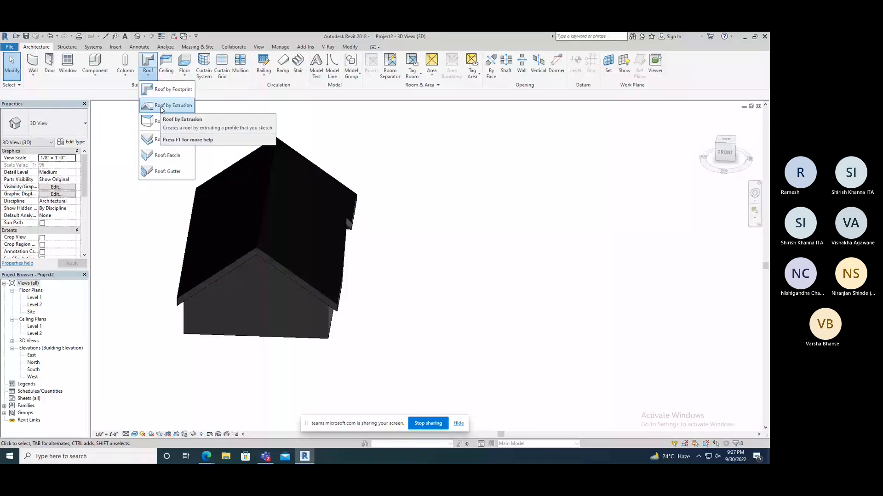
pyautogui.click(120, 126)
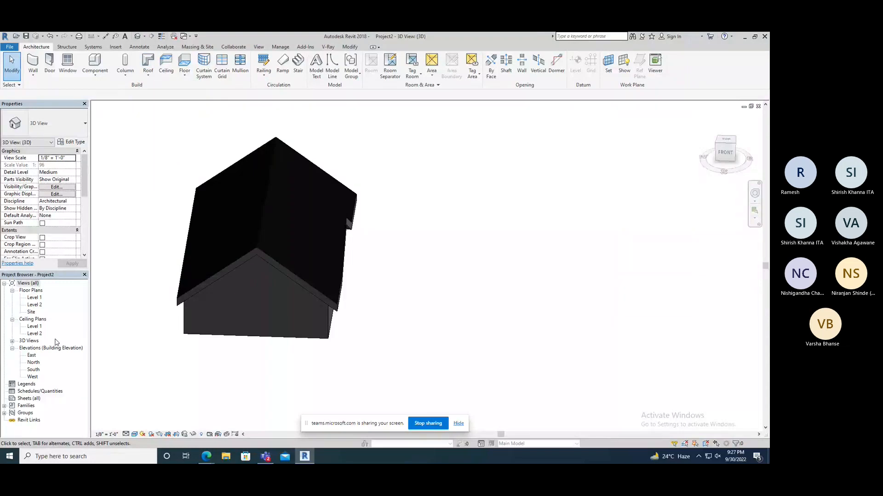
pyautogui.doubleClick(32, 357)
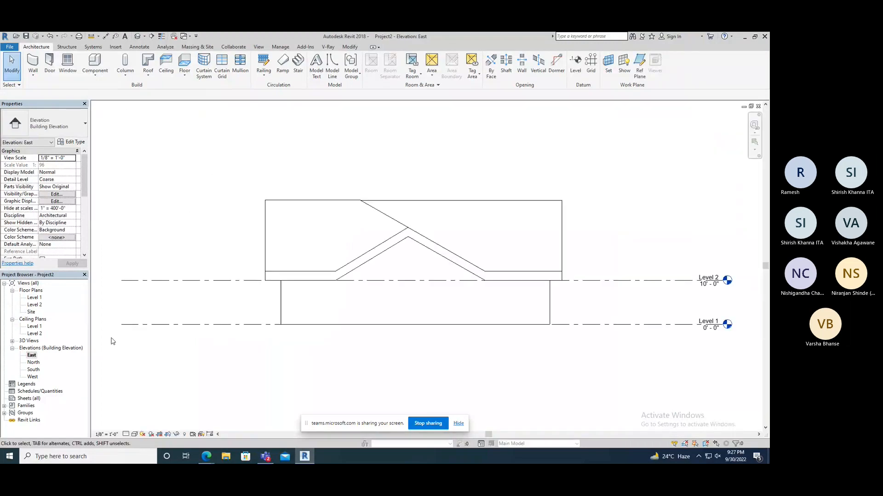
pyautogui.doubleClick(34, 363)
pyautogui.moveTo(513, 325); pyautogui.dragTo(390, 337, button='middle')
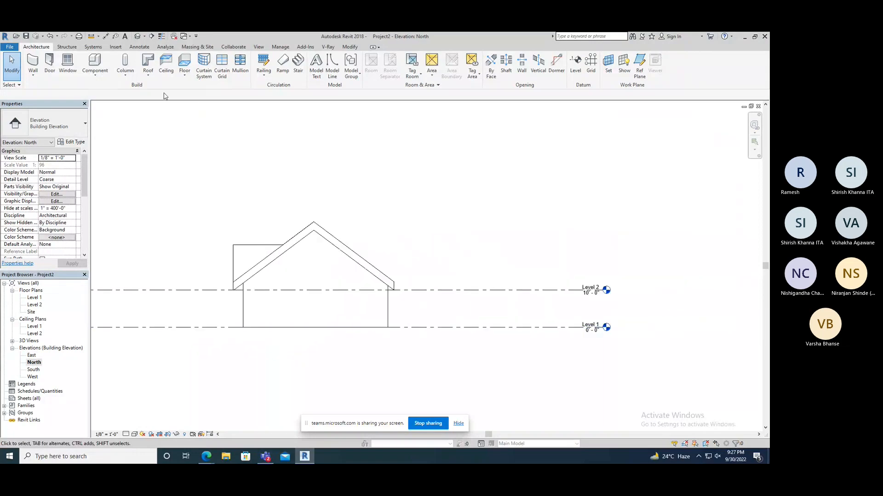
# - Start a roof by extrusion with the wall at the house's edge picked as work plane, referenced to Level 2 with 0' 0" offset
pyautogui.click(148, 75)
pyautogui.click(159, 104)
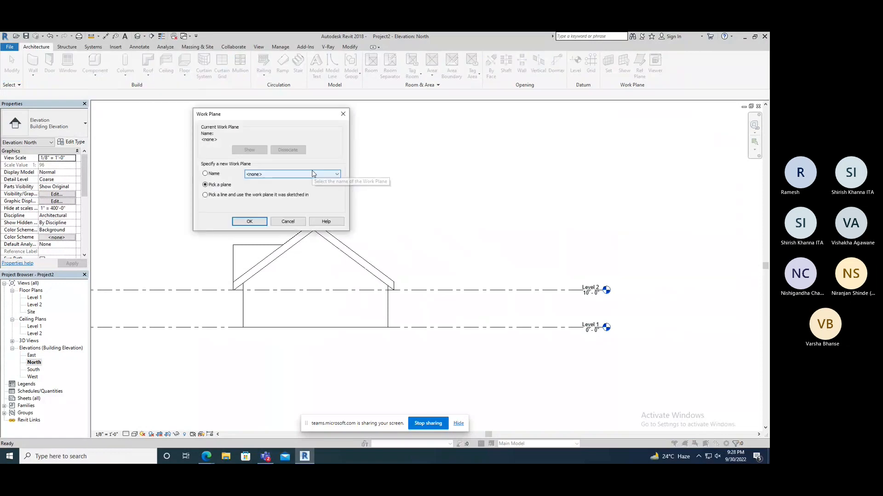
pyautogui.moveTo(265, 114); pyautogui.dragTo(316, 89)
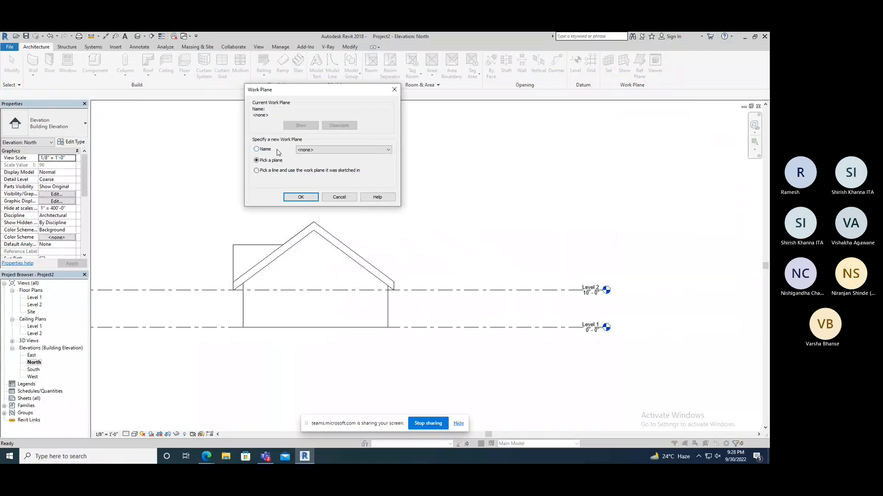
pyautogui.click(308, 149)
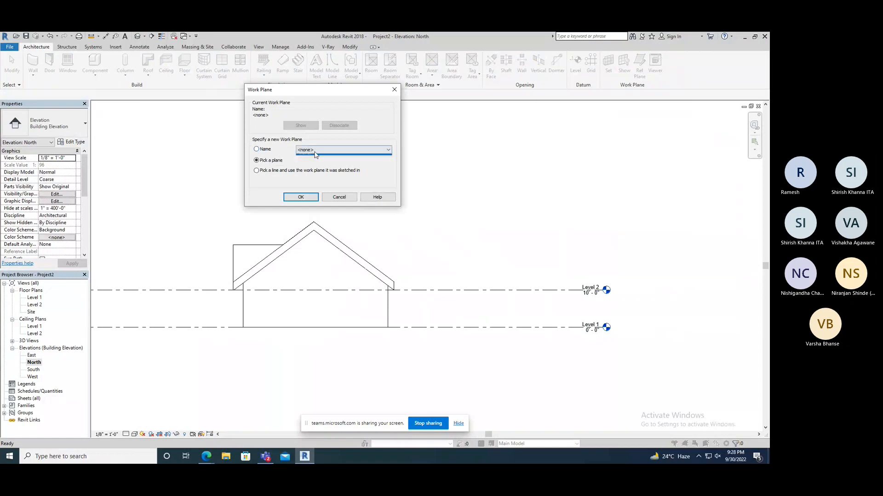
pyautogui.click(316, 156)
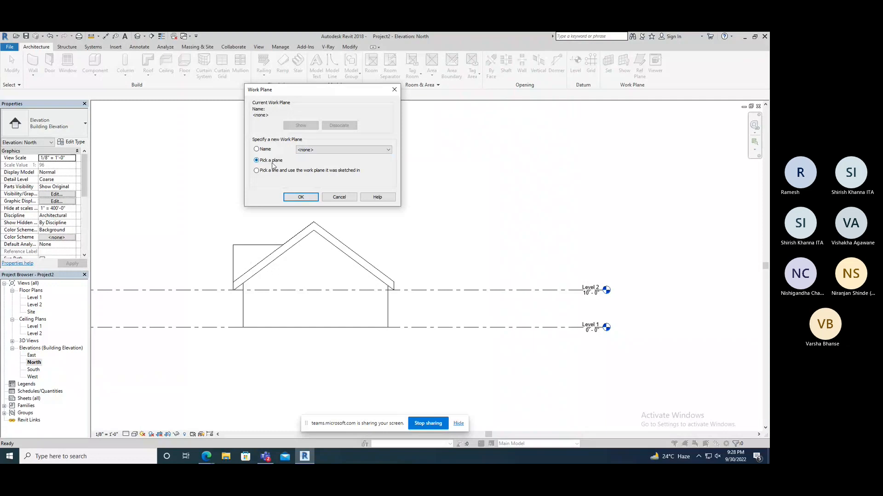
pyautogui.click(294, 196)
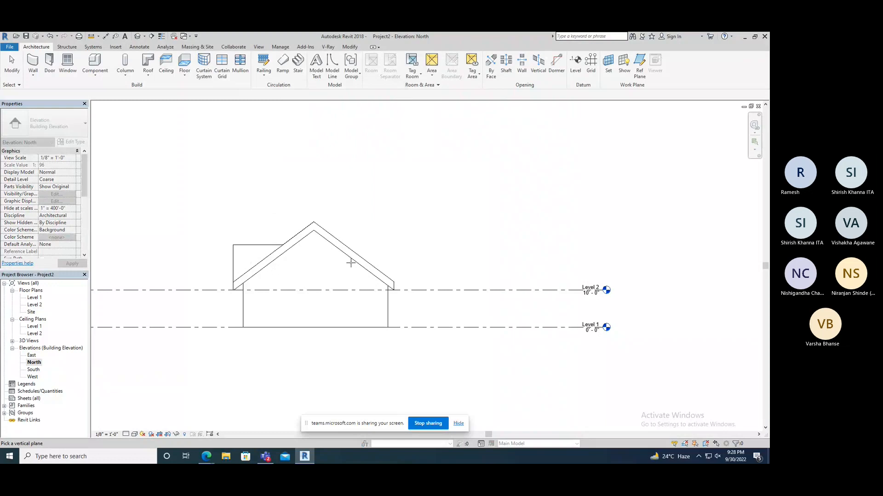
pyautogui.click(386, 316)
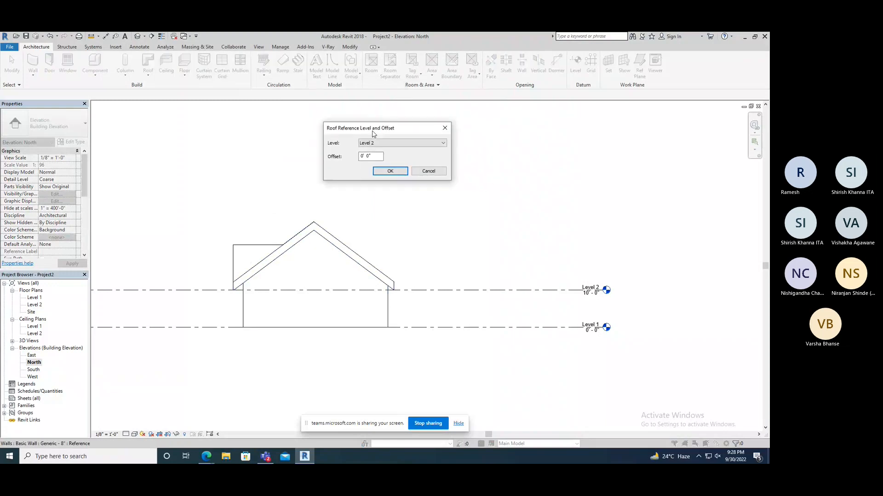
pyautogui.click(389, 172)
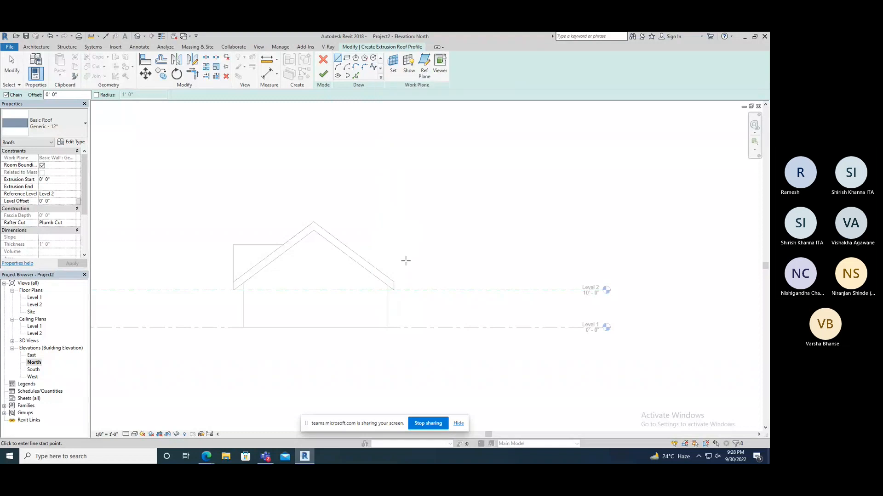
# - Sketch a single profile line beside the house, about 38' 6" long and rising about 9°, and finish the extrusion roof
pyautogui.click(405, 261)
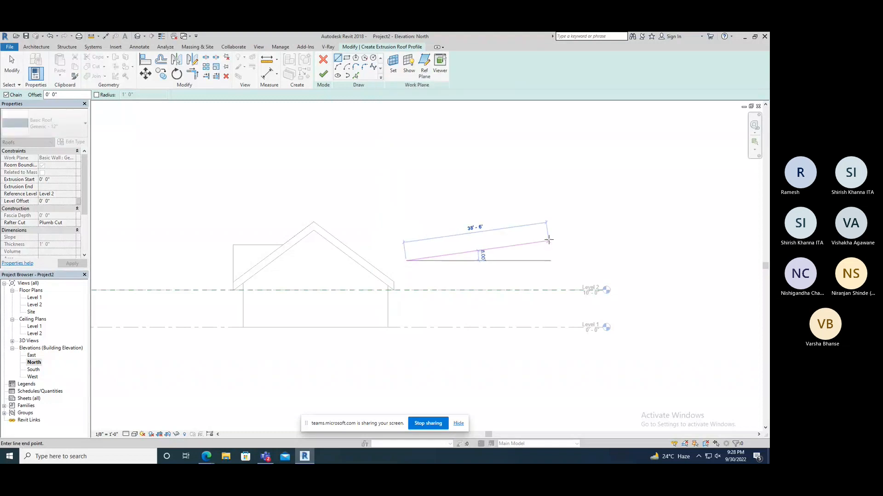
pyautogui.click(550, 238)
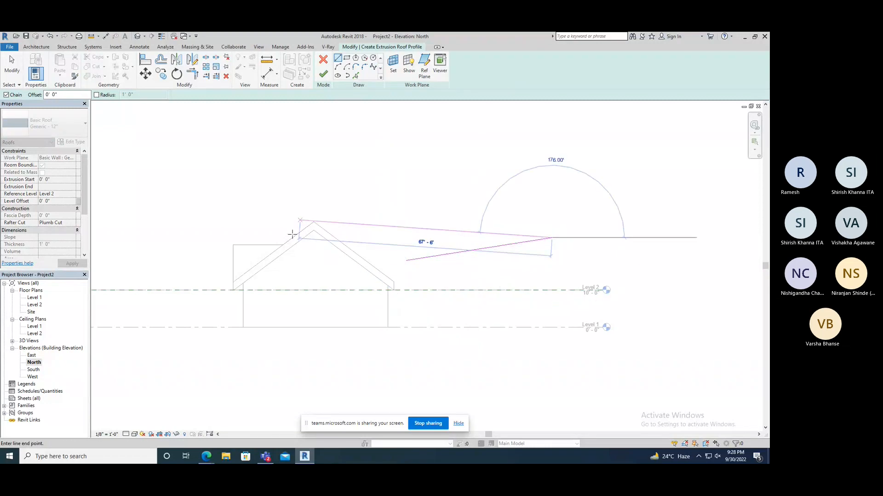
pyautogui.rightClick(376, 184)
pyautogui.click(405, 186)
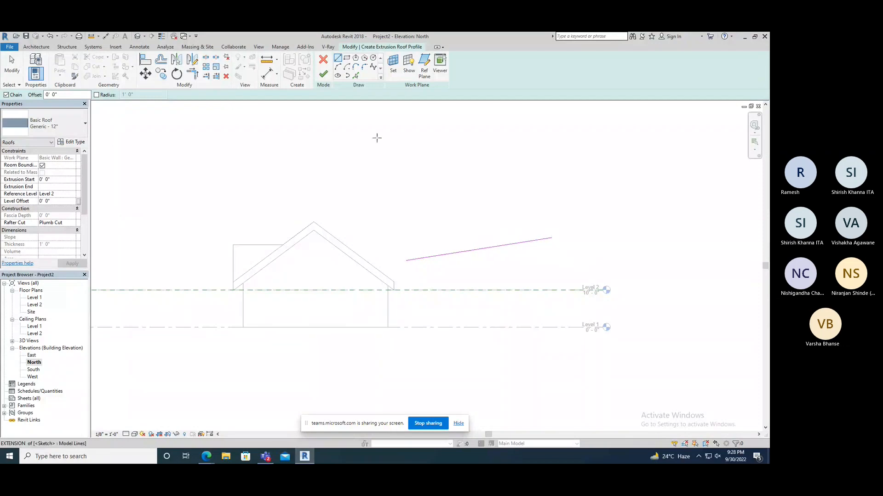
pyautogui.click(325, 75)
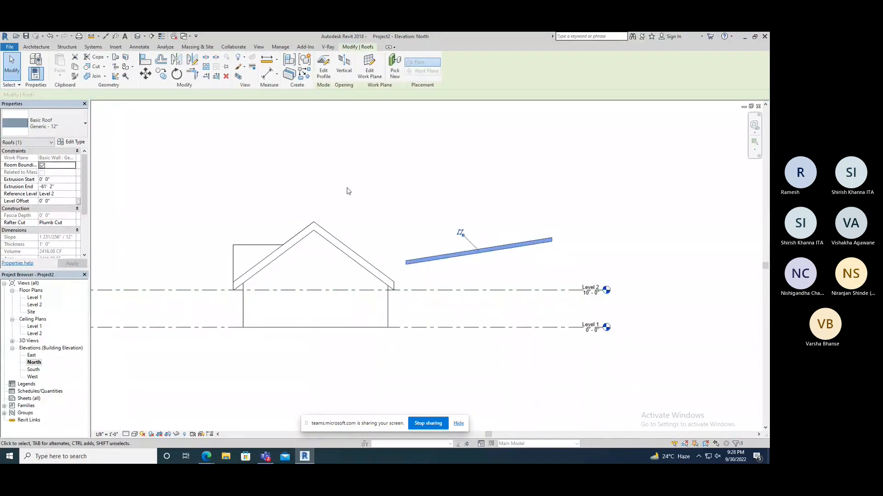
# - In the 3D view, shorten the extruded roof by pulling its far end to an extrusion start of about -13' 2"
pyautogui.moveTo(432, 240); pyautogui.dragTo(359, 223, button='middle')
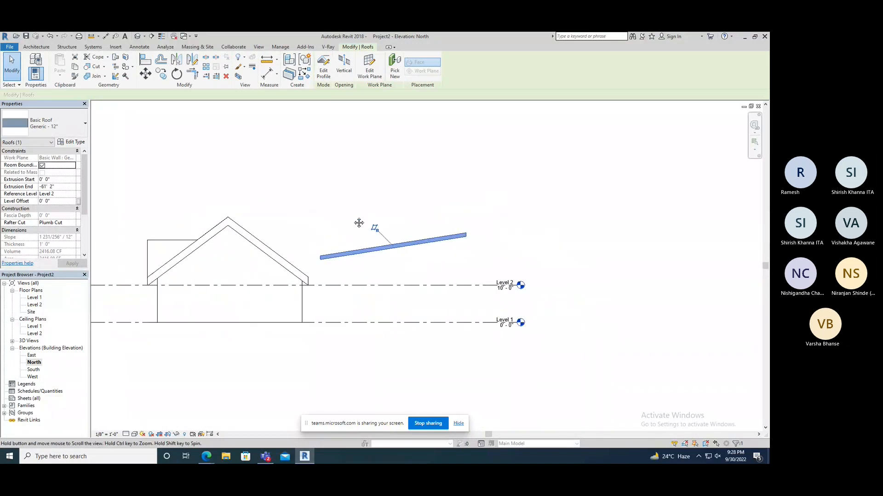
pyautogui.click(140, 39)
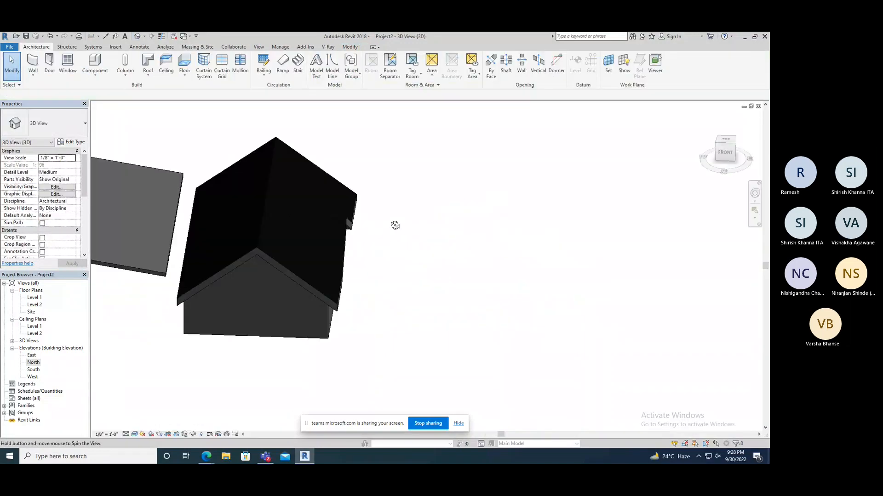
pyautogui.keyDown('shift'); pyautogui.moveTo(395, 225); pyautogui.dragTo(328, 254, button='middle'); pyautogui.keyUp('shift')
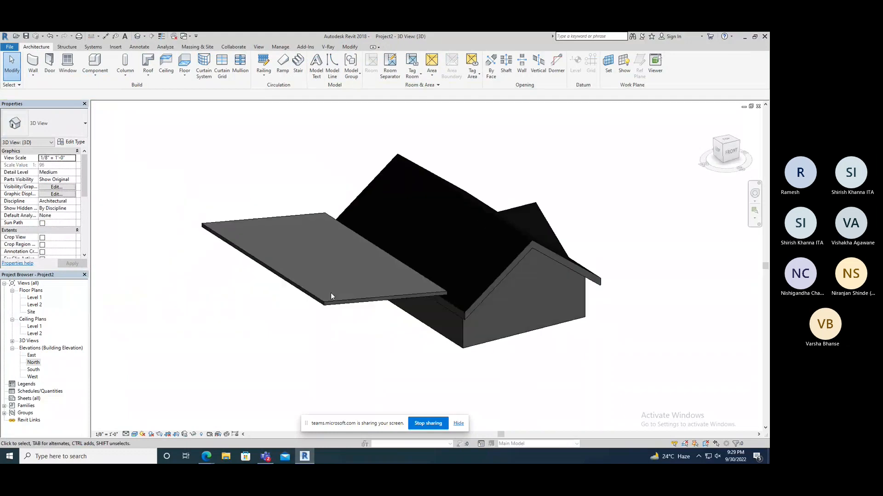
pyautogui.keyDown('shift'); pyautogui.moveTo(330, 292); pyautogui.dragTo(420, 207, button='middle'); pyautogui.keyUp('shift')
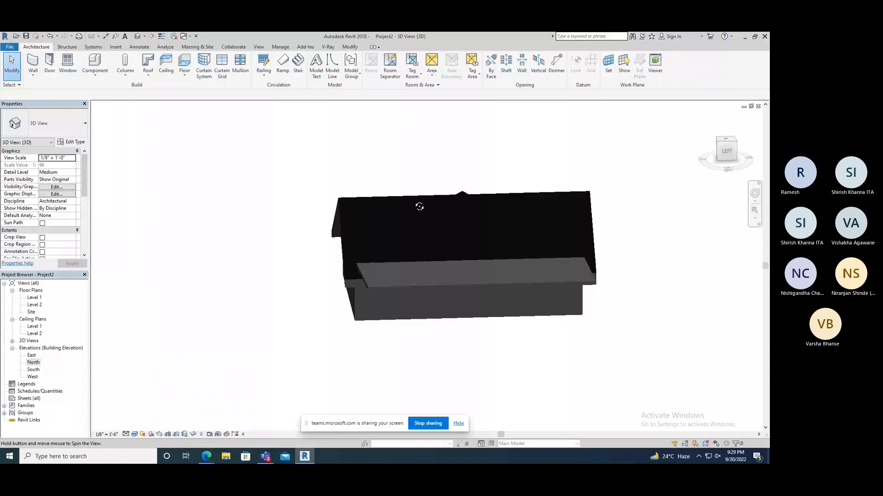
pyautogui.keyDown('shift'); pyautogui.moveTo(419, 207); pyautogui.dragTo(270, 249, button='middle'); pyautogui.keyUp('shift')
pyautogui.click(270, 249)
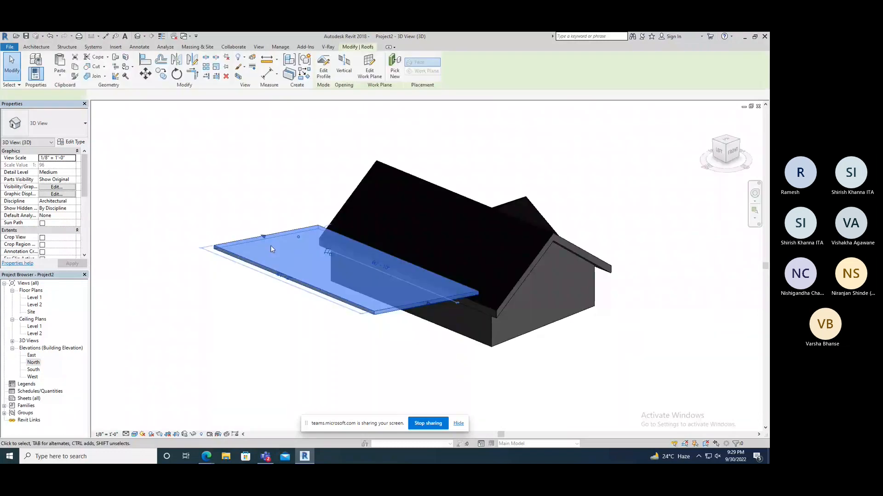
pyautogui.moveTo(263, 237); pyautogui.dragTo(457, 186)
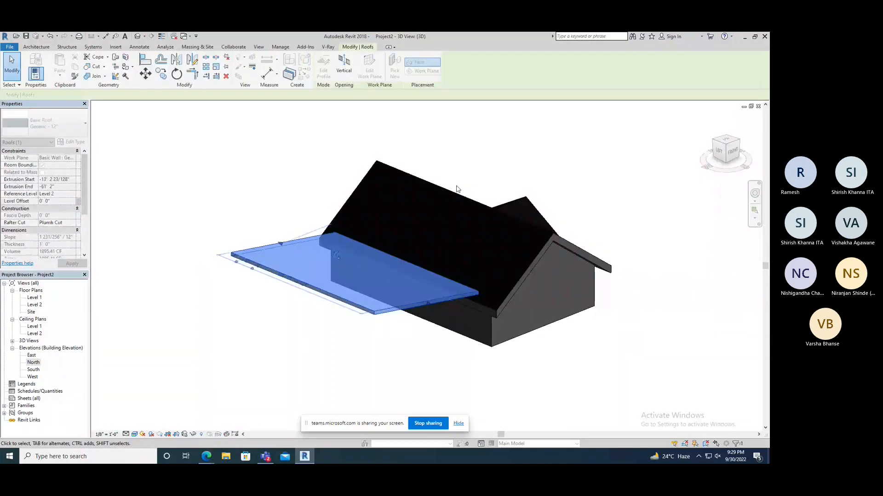
# - Raise the ridge of the house's steel truss roof in 3D to make its slopes steeper
pyautogui.click(435, 199)
pyautogui.keyDown('shift'); pyautogui.moveTo(617, 244); pyautogui.dragTo(541, 238, button='middle'); pyautogui.keyUp('shift')
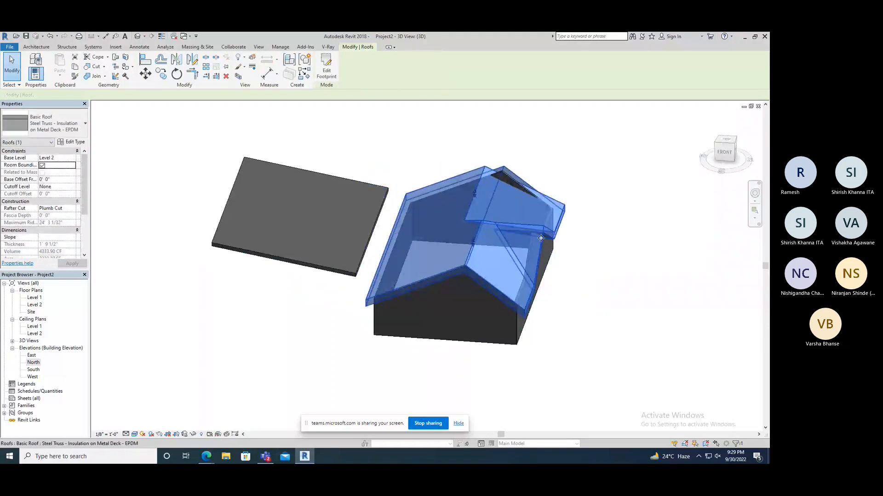
pyautogui.click(607, 203)
pyautogui.keyDown('shift'); pyautogui.moveTo(607, 203); pyautogui.dragTo(380, 205, button='middle'); pyautogui.keyUp('shift')
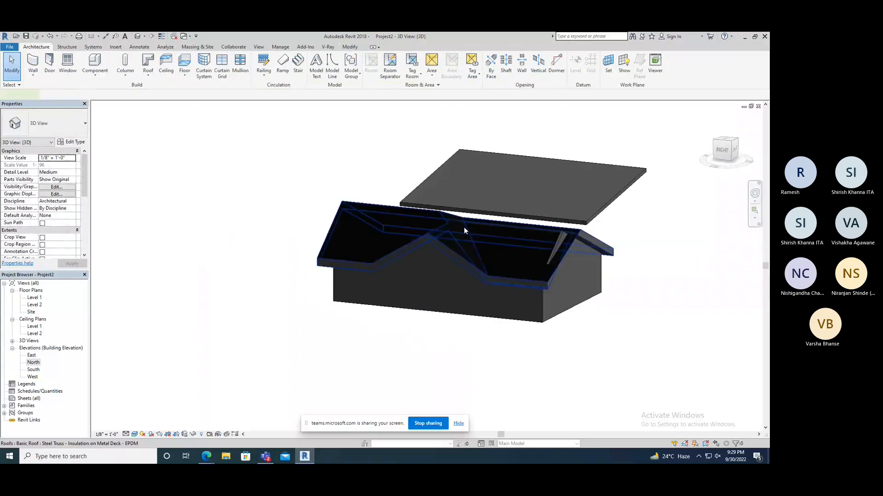
pyautogui.click(464, 227)
pyautogui.moveTo(390, 205); pyautogui.dragTo(393, 184)
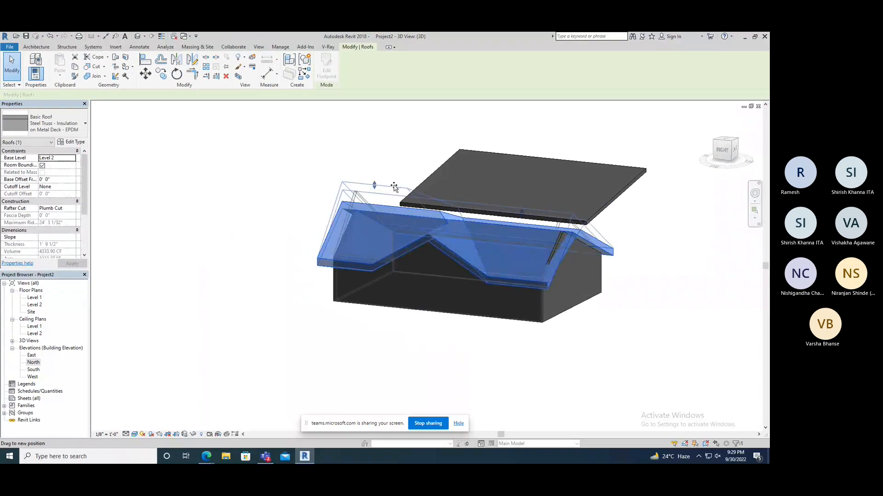
pyautogui.click(600, 300)
pyautogui.keyDown('shift'); pyautogui.moveTo(601, 302); pyautogui.dragTo(562, 249, button='middle'); pyautogui.keyUp('shift')
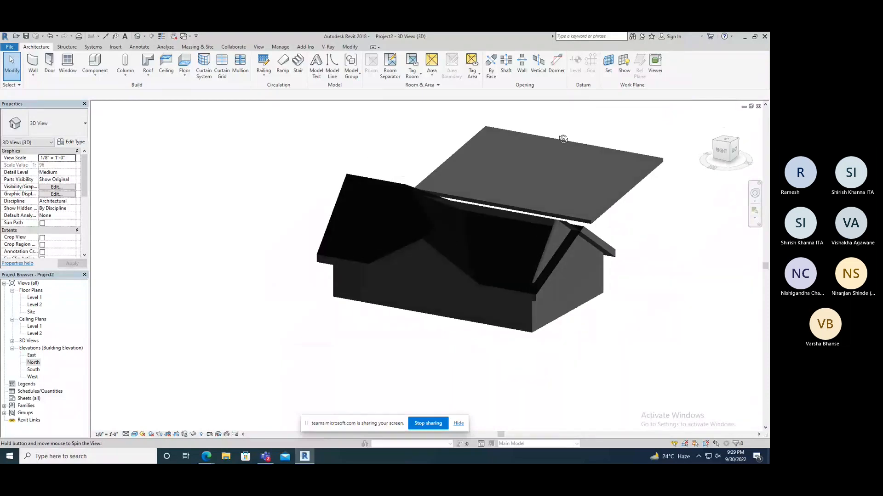
# - Raise the house roof's ridge further, to a maximum ridge height of about 39' 11"
pyautogui.click(560, 230)
pyautogui.keyDown('shift'); pyautogui.moveTo(572, 261); pyautogui.dragTo(570, 209, button='middle'); pyautogui.keyUp('shift')
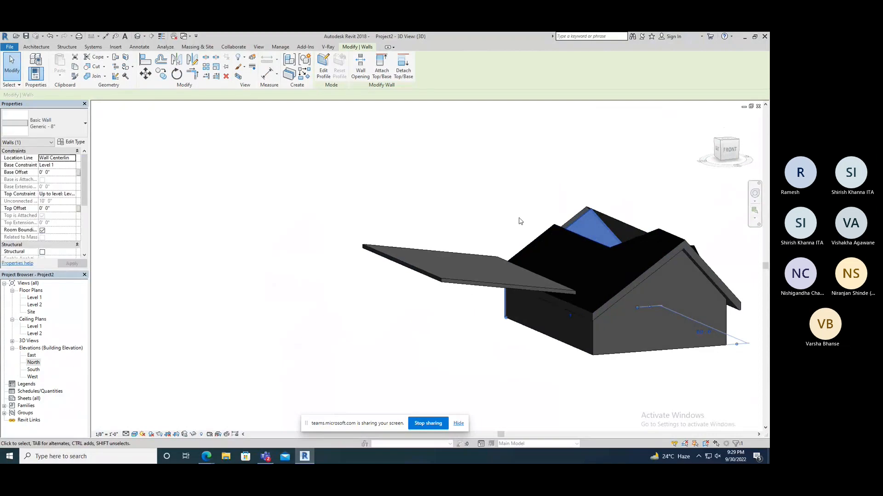
pyautogui.click(444, 193)
pyautogui.scroll(-1, 444, 192)
pyautogui.click(543, 234)
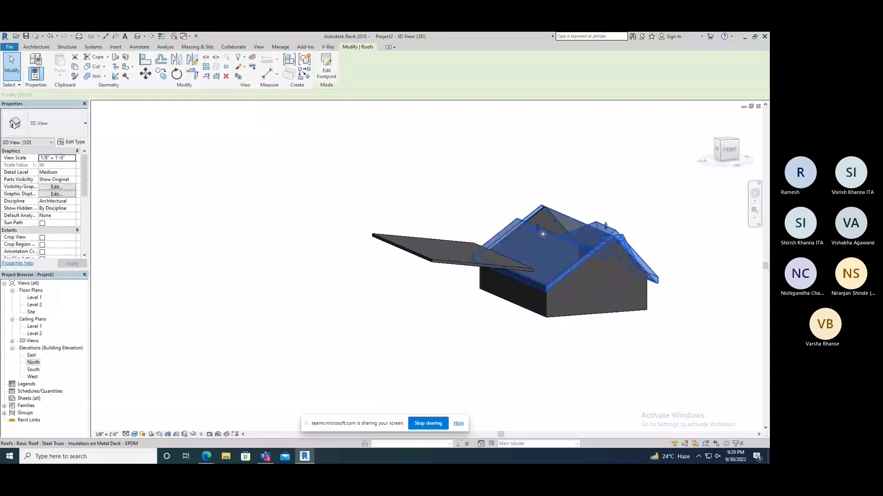
pyautogui.moveTo(542, 234); pyautogui.dragTo(542, 190)
pyautogui.click(580, 330)
pyautogui.keyDown('shift'); pyautogui.moveTo(577, 299); pyautogui.dragTo(385, 267, button='middle'); pyautogui.keyUp('shift')
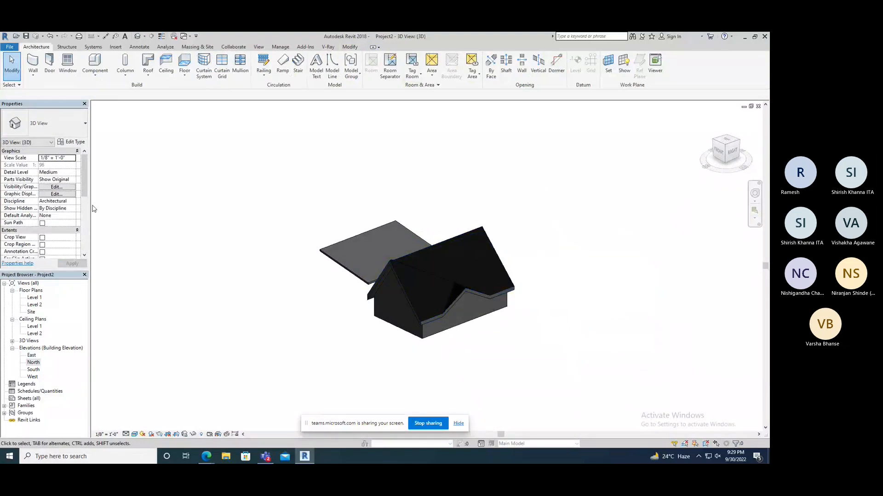
# - Review the house roof's slope and dimension properties and inspect it beside the extruded roof in 3D
pyautogui.click(412, 305)
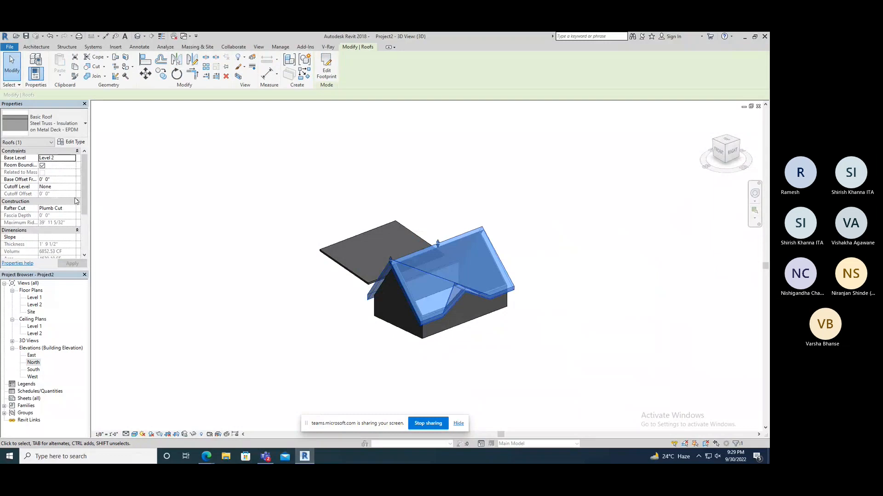
pyautogui.moveTo(84, 188); pyautogui.dragTo(86, 205)
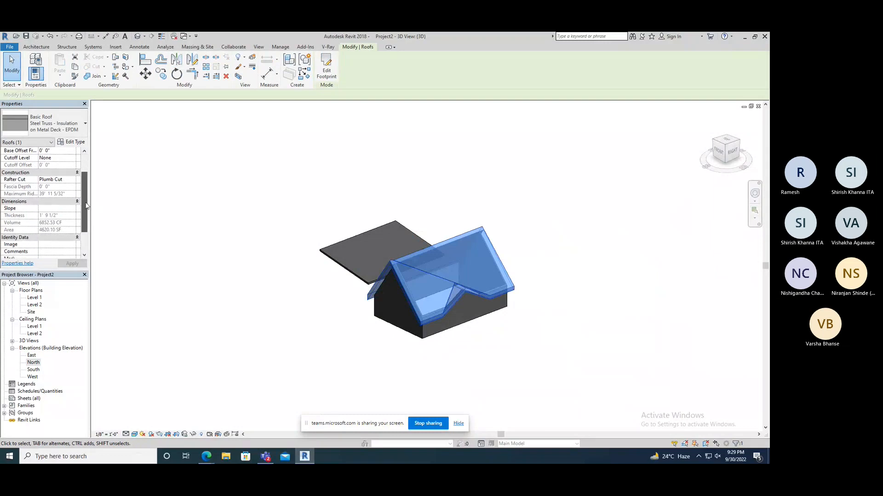
pyautogui.click(51, 209)
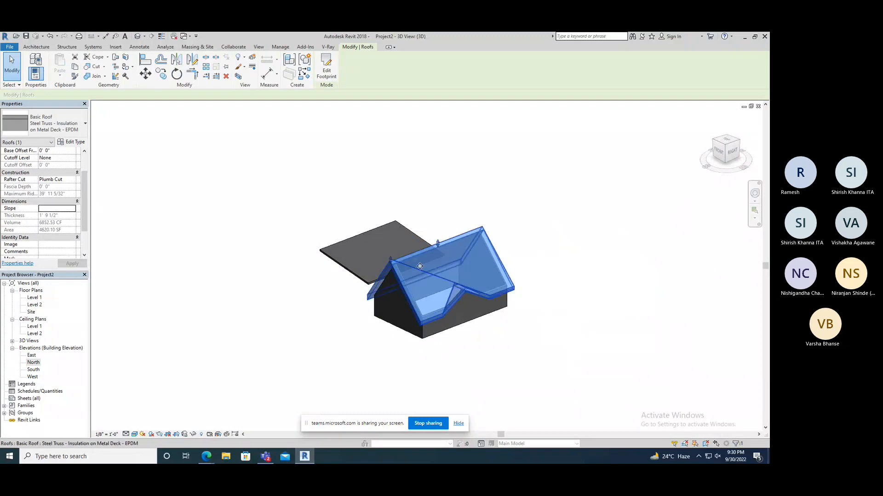
pyautogui.click(279, 255)
pyautogui.keyDown('shift'); pyautogui.moveTo(309, 262); pyautogui.dragTo(538, 358, button='middle'); pyautogui.keyUp('shift')
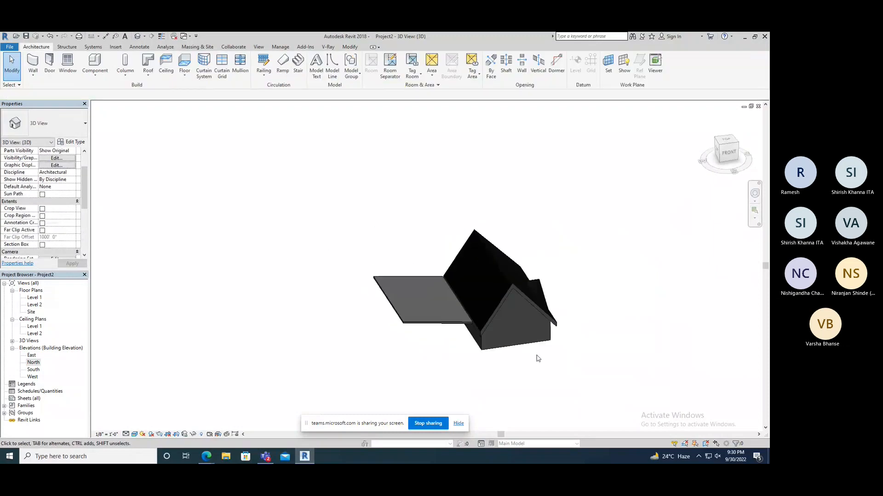
pyautogui.scroll(2, 538, 359)
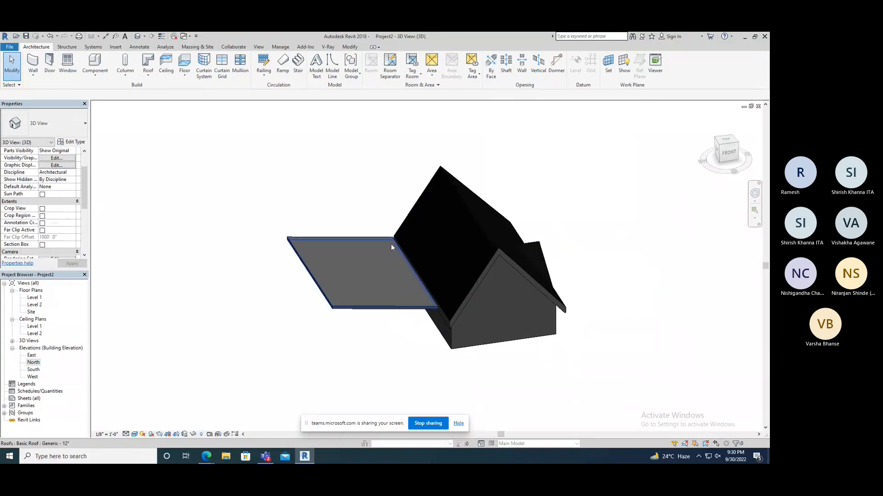
# - Cut a rectangular By Face opening into the house roof's large slope above the extruded roof, near its rear end
pyautogui.click(491, 67)
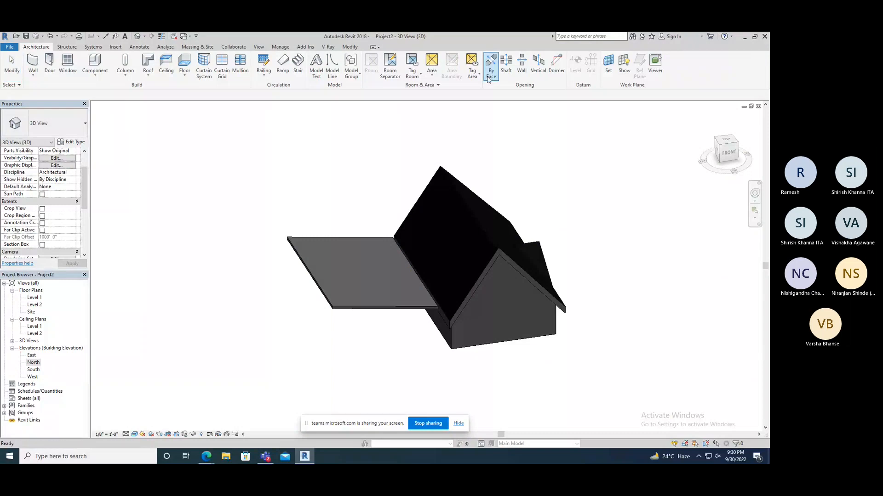
pyautogui.click(453, 187)
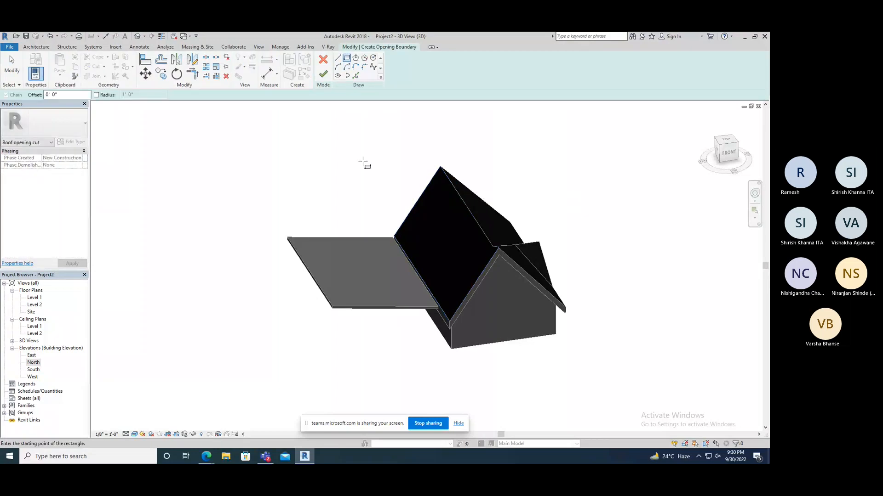
pyautogui.keyDown('shift'); pyautogui.moveTo(375, 191); pyautogui.dragTo(473, 191, button='middle'); pyautogui.keyUp('shift')
pyautogui.click(491, 202)
pyautogui.click(523, 230)
pyautogui.press('Escape')
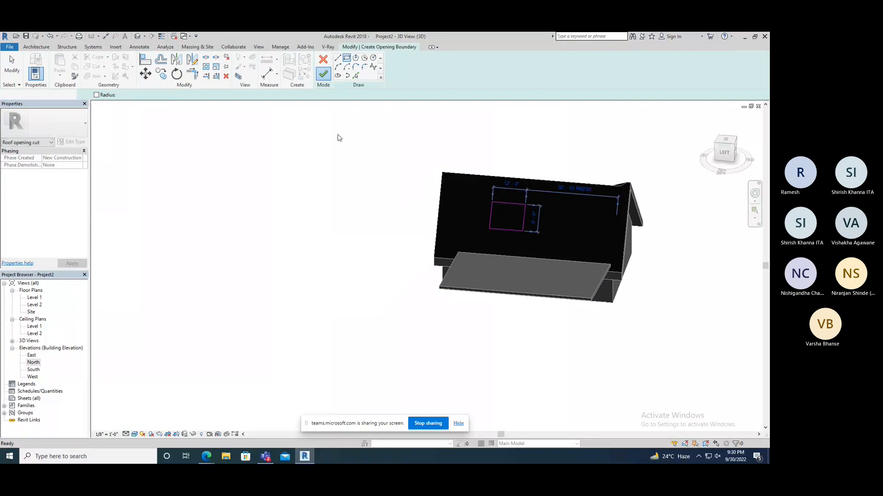
pyautogui.moveTo(399, 224)
pyautogui.keyDown('shift'); pyautogui.mouseDown(button='middle')
pyautogui.moveTo(355, 252)
pyautogui.moveTo(376, 180)
pyautogui.moveTo(342, 234)
pyautogui.mouseUp(button='middle'); pyautogui.keyUp('shift')
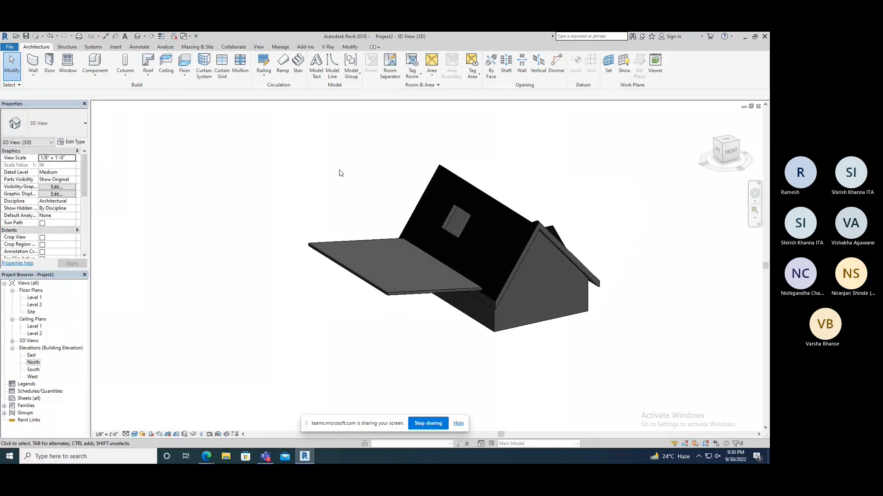
# - Cut a tall rectangular wall opening in the front gable wall, reaching from near its base up towards the roof
pyautogui.click(522, 69)
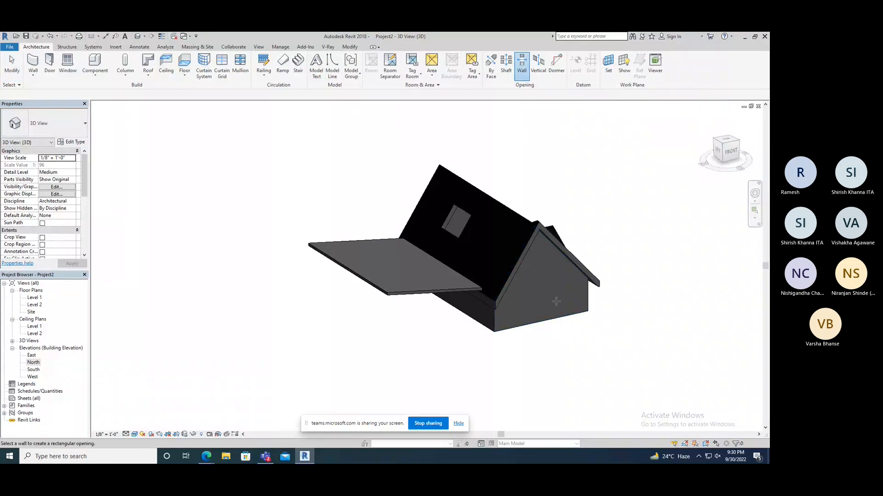
pyautogui.click(552, 320)
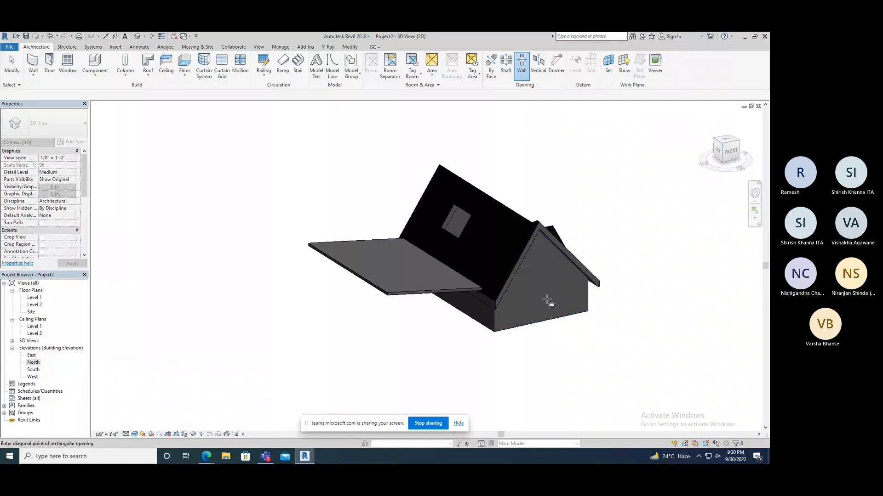
pyautogui.click(532, 310)
pyautogui.click(561, 252)
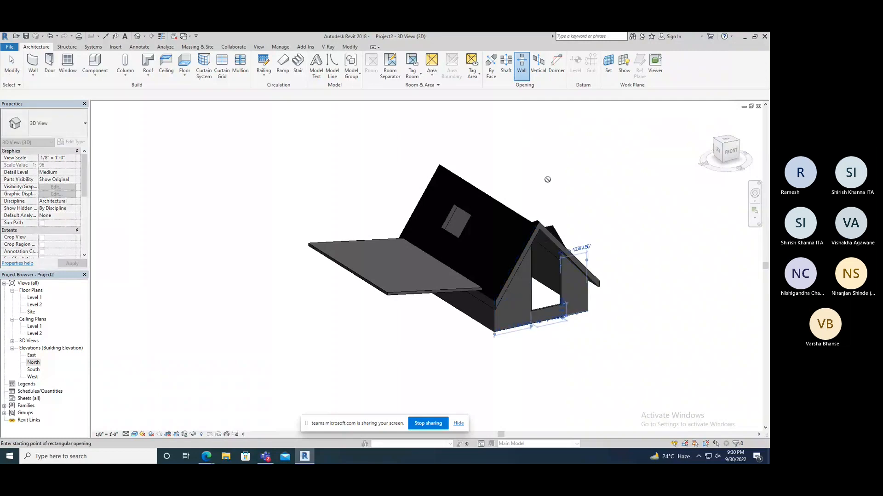
pyautogui.keyDown('shift'); pyautogui.moveTo(547, 179); pyautogui.dragTo(553, 209, button='middle'); pyautogui.keyUp('shift')
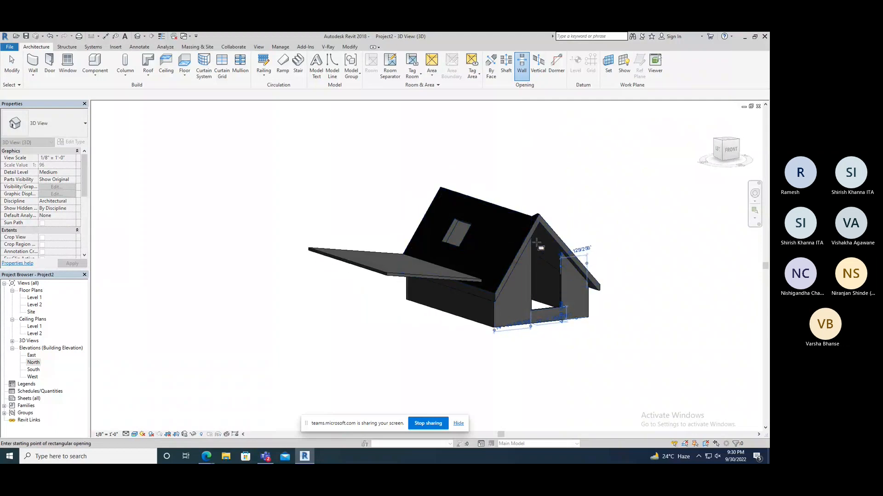
# - Cut a second, small rectangular wall opening low in the front gable wall, between the tall opening and the corner, and end the command
pyautogui.click(506, 310)
pyautogui.click(522, 317)
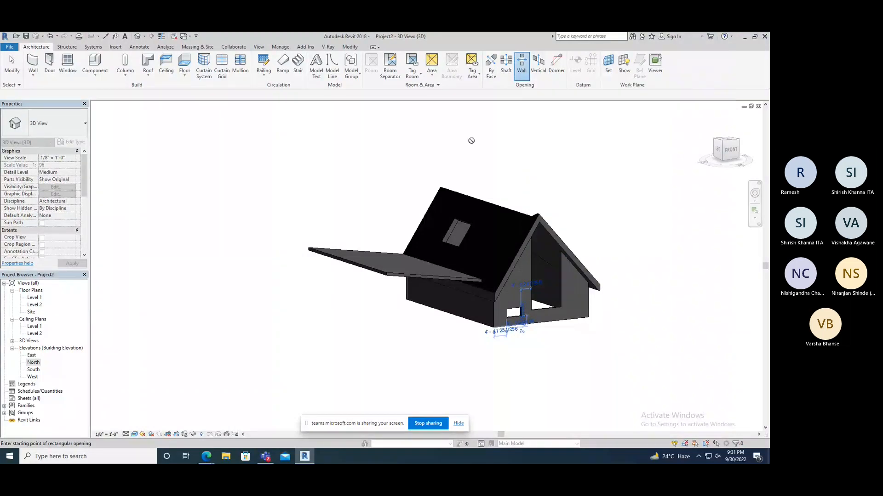
pyautogui.keyDown('shift'); pyautogui.moveTo(488, 142); pyautogui.dragTo(481, 173, button='middle'); pyautogui.keyUp('shift')
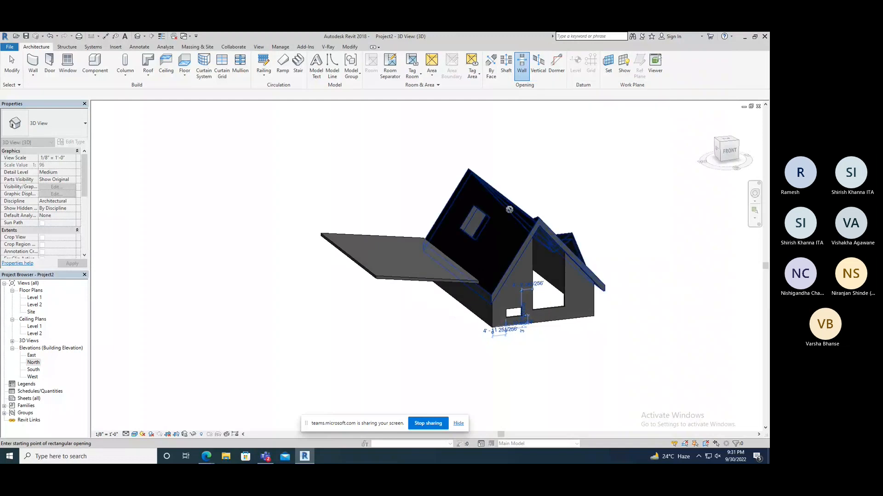
pyautogui.scroll(4, 489, 221)
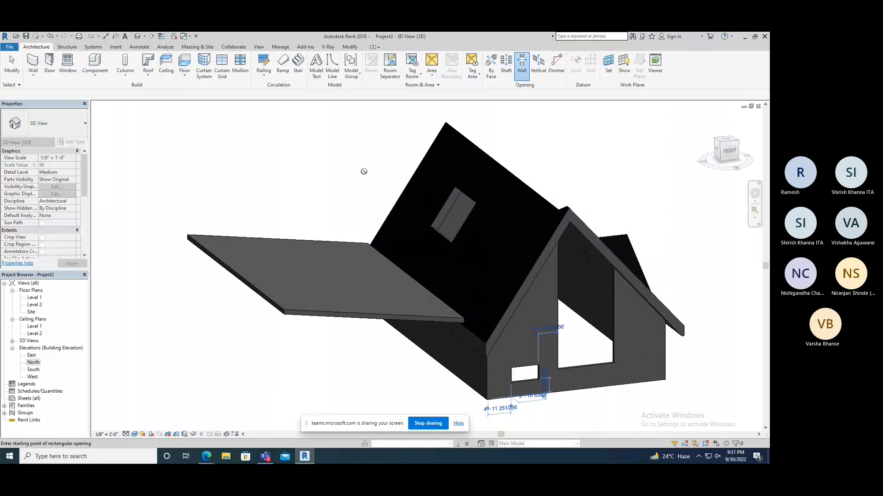
pyautogui.rightClick(308, 154)
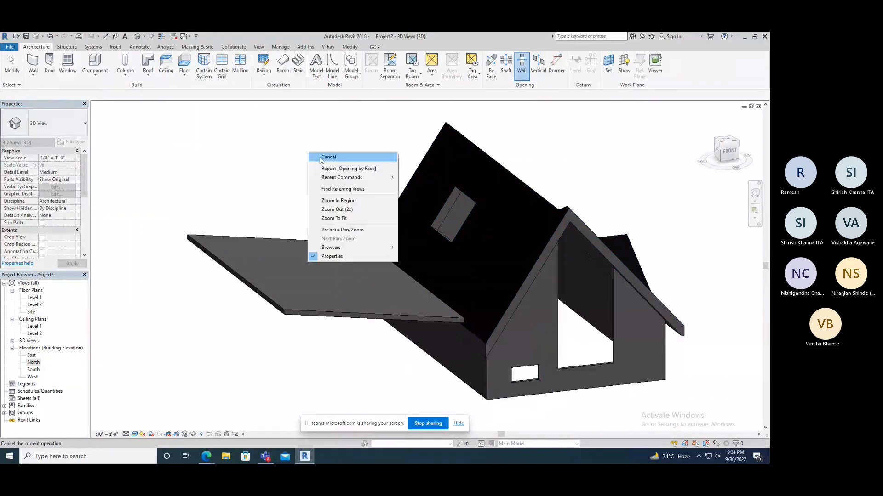
pyautogui.click(321, 158)
# - Cut a rectangular Vertical opening of about 8' by 6' into the house roof, beside the By Face opening
pyautogui.keyDown('shift'); pyautogui.moveTo(376, 201); pyautogui.dragTo(443, 208, button='middle'); pyautogui.keyUp('shift')
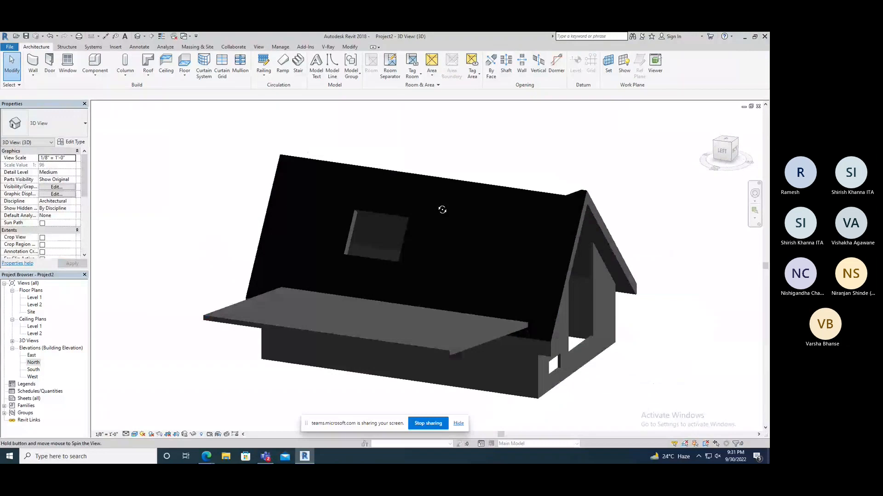
pyautogui.scroll(5, 354, 222)
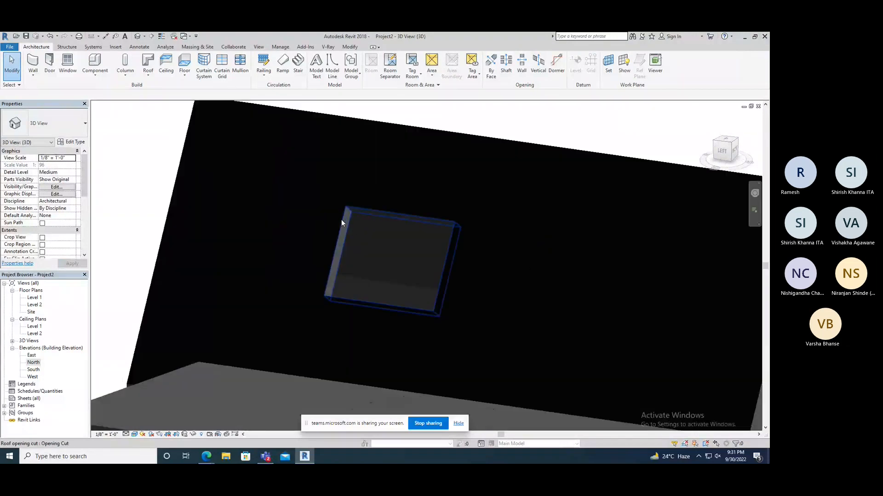
pyautogui.scroll(4, 342, 216)
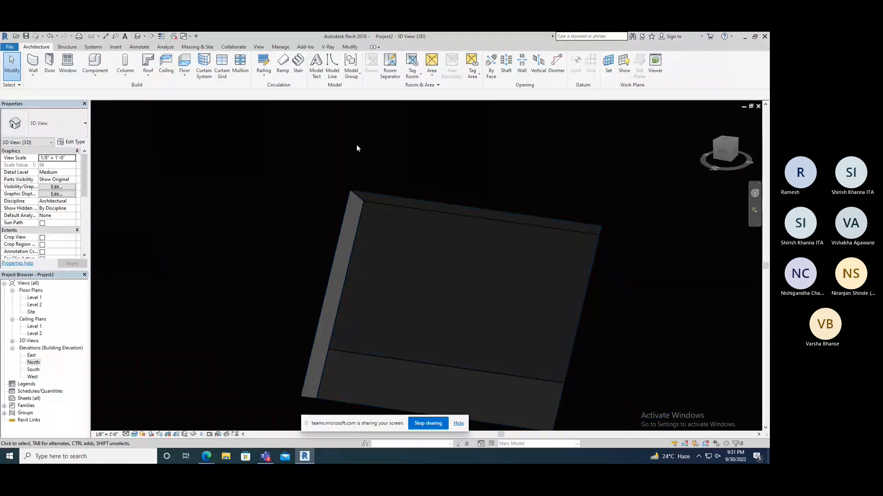
pyautogui.scroll(-5, 431, 208)
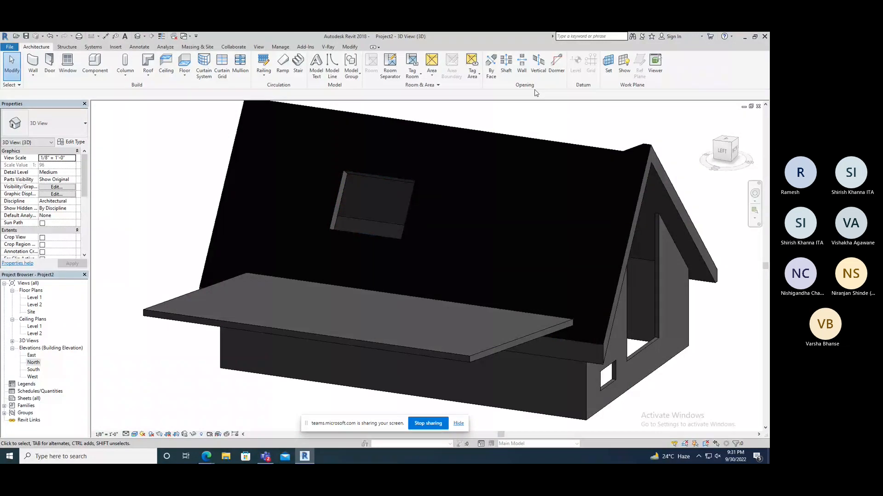
pyautogui.click(538, 64)
pyautogui.click(562, 149)
pyautogui.moveTo(561, 148)
pyautogui.keyDown('shift'); pyautogui.mouseDown(button='middle')
pyautogui.moveTo(416, 286)
pyautogui.moveTo(407, 355)
pyautogui.mouseUp(button='middle'); pyautogui.keyUp('shift')
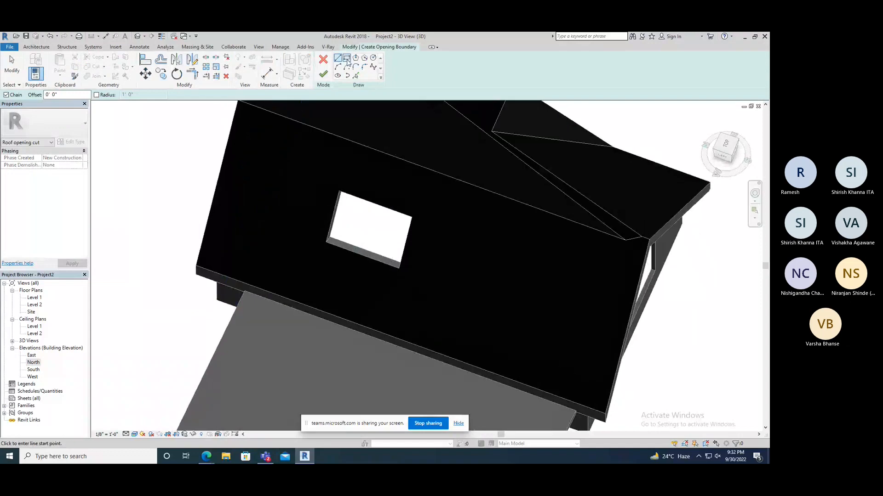
pyautogui.click(347, 58)
pyautogui.click(451, 243)
pyautogui.click(484, 291)
pyautogui.click(323, 74)
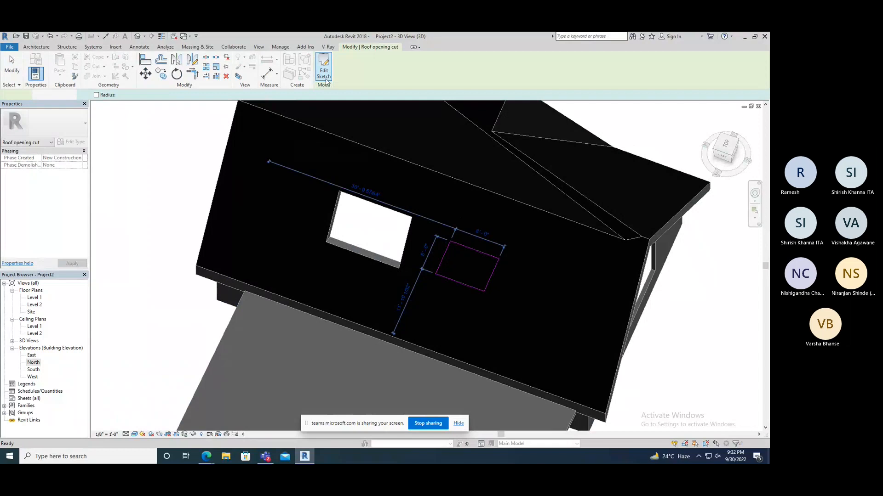
# - Edit the vertical opening's boundary sketch, shifting the rectangle down the slope away from the roof ridge
pyautogui.moveTo(527, 245)
pyautogui.keyDown('shift'); pyautogui.mouseDown(button='middle')
pyautogui.moveTo(518, 202)
pyautogui.moveTo(519, 122)
pyautogui.moveTo(469, 110)
pyautogui.moveTo(451, 128)
pyautogui.moveTo(493, 199)
pyautogui.moveTo(560, 194)
pyautogui.moveTo(570, 148)
pyautogui.moveTo(652, 238)
pyautogui.moveTo(651, 322)
pyautogui.mouseUp(button='middle'); pyautogui.keyUp('shift')
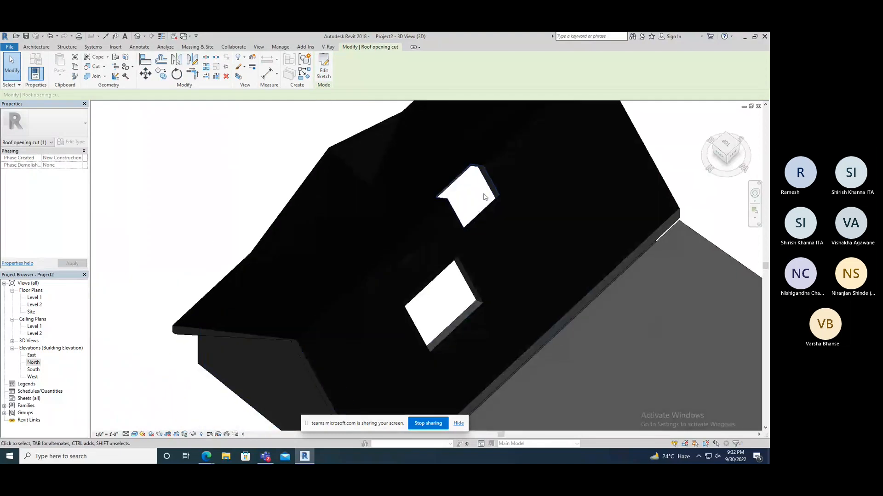
pyautogui.keyDown('shift'); pyautogui.moveTo(484, 197); pyautogui.dragTo(480, 296, button='middle'); pyautogui.keyUp('shift')
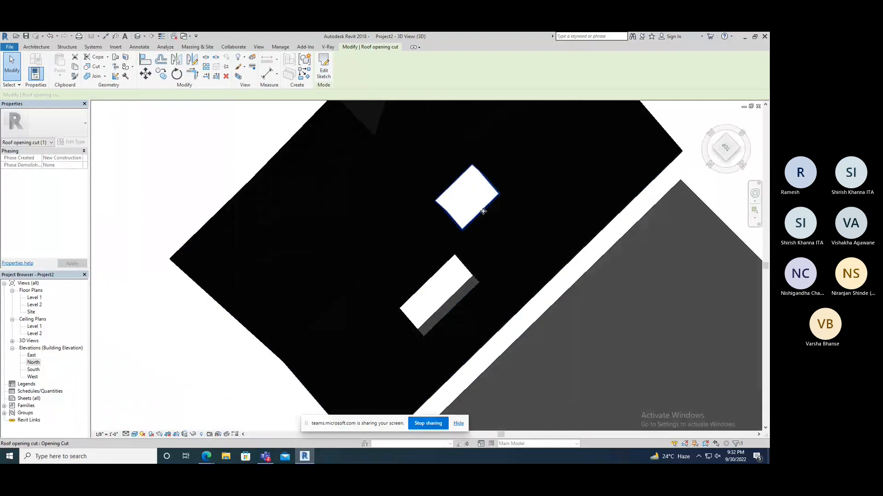
pyautogui.click(324, 74)
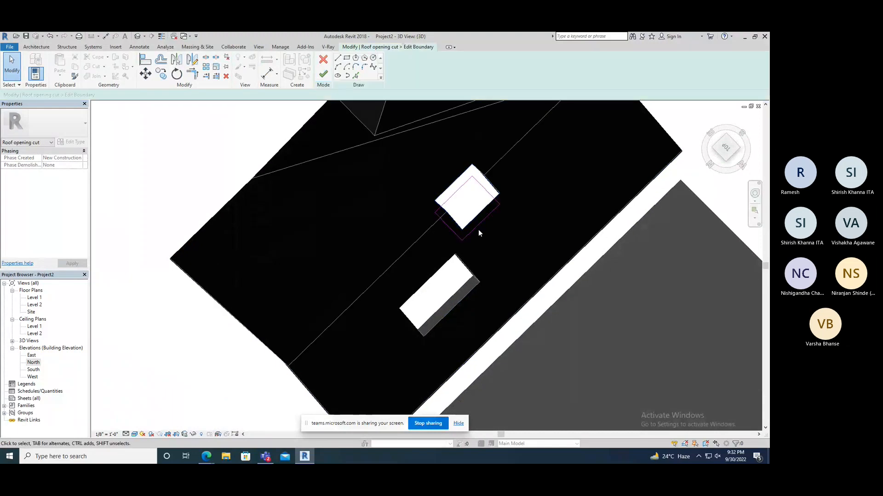
pyautogui.click(486, 217)
pyautogui.moveTo(523, 247); pyautogui.dragTo(525, 250)
pyautogui.moveTo(456, 193)
pyautogui.mouseDown()
pyautogui.moveTo(503, 233)
pyautogui.moveTo(496, 224)
pyautogui.mouseUp()
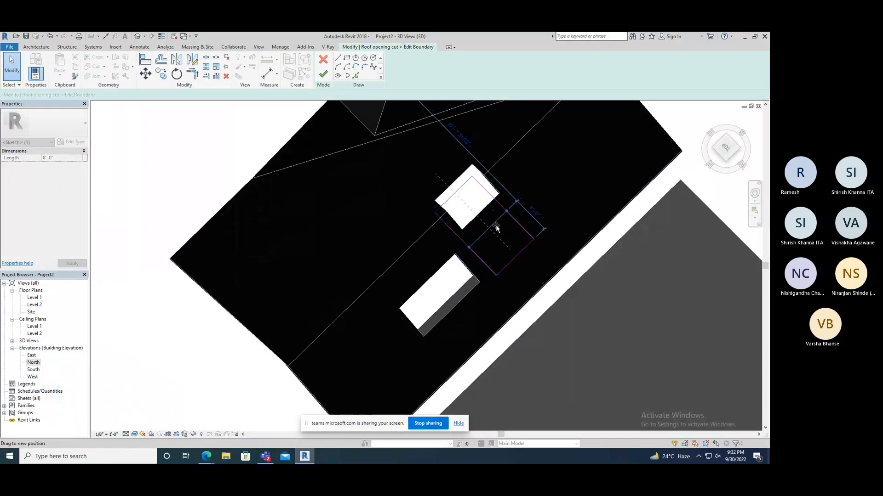
pyautogui.click(323, 74)
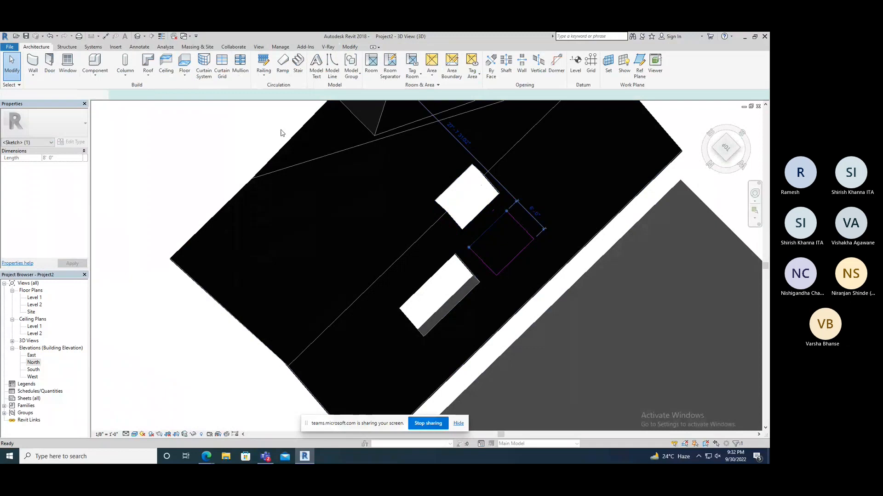
# - Examine the By Face and Vertical roof openings in 3D, comparing the direction of their cut edges
pyautogui.moveTo(296, 205)
pyautogui.keyDown('shift'); pyautogui.mouseDown(button='middle')
pyautogui.moveTo(308, 127)
pyautogui.moveTo(330, 194)
pyautogui.mouseUp(button='middle'); pyautogui.keyUp('shift')
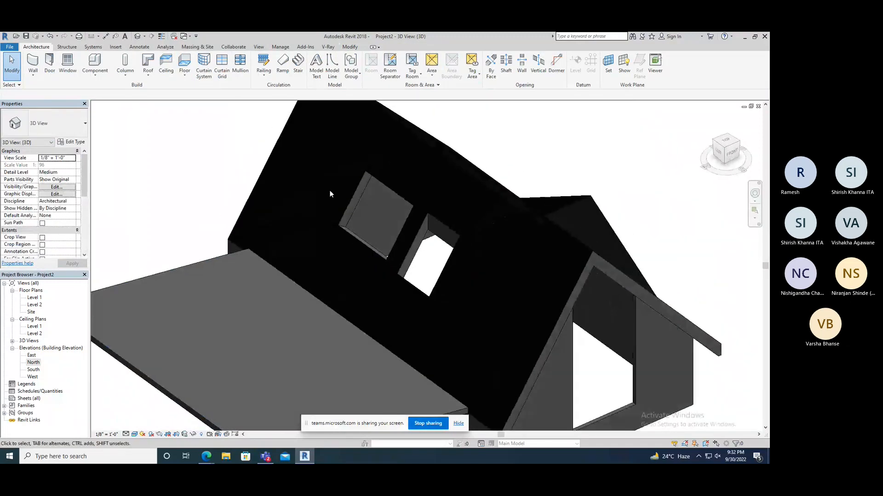
pyautogui.scroll(3, 440, 227)
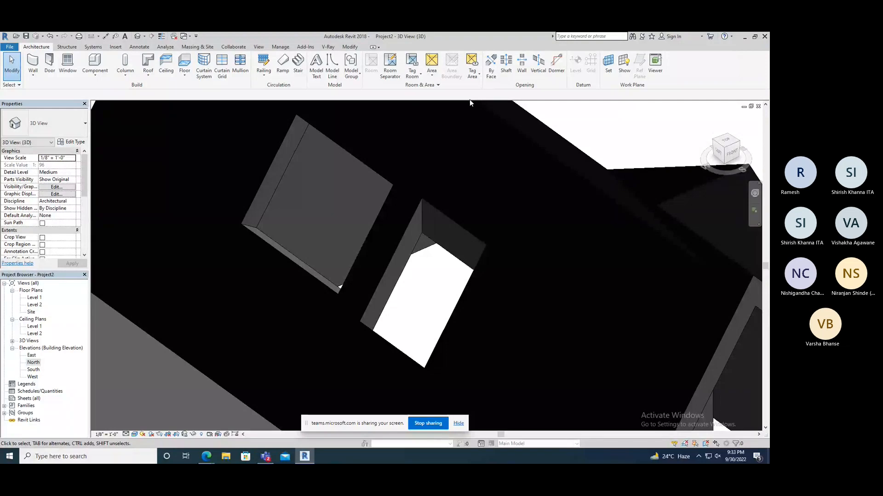
pyautogui.click(67, 47)
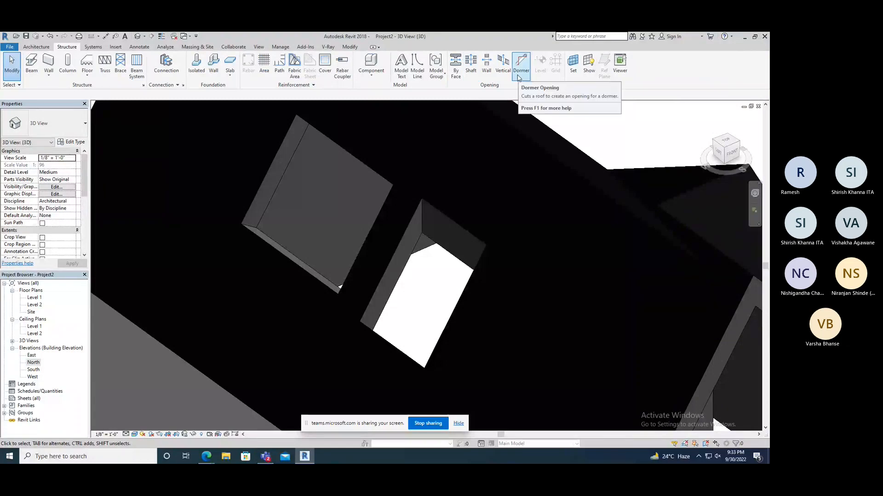
pyautogui.scroll(-3, 425, 163)
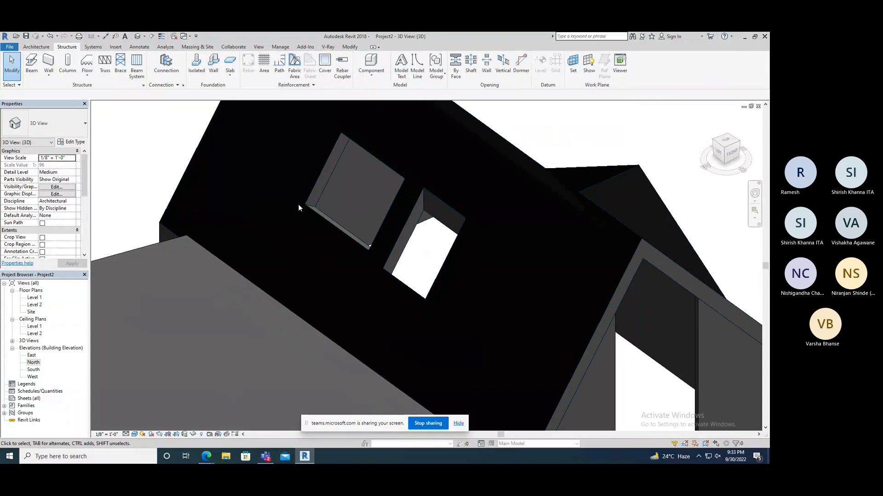
pyautogui.scroll(-4, 307, 205)
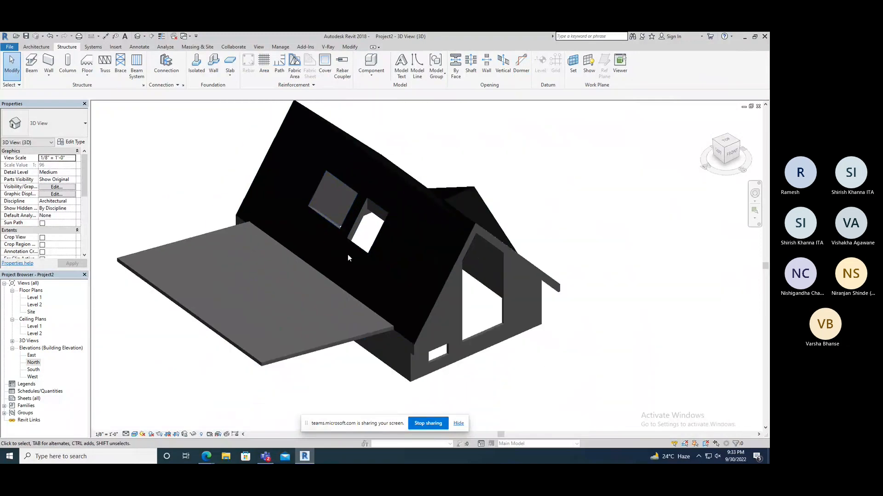
pyautogui.moveTo(347, 255)
pyautogui.keyDown('shift'); pyautogui.mouseDown(button='middle')
pyautogui.moveTo(365, 276)
pyautogui.moveTo(350, 263)
pyautogui.mouseUp(button='middle'); pyautogui.keyUp('shift')
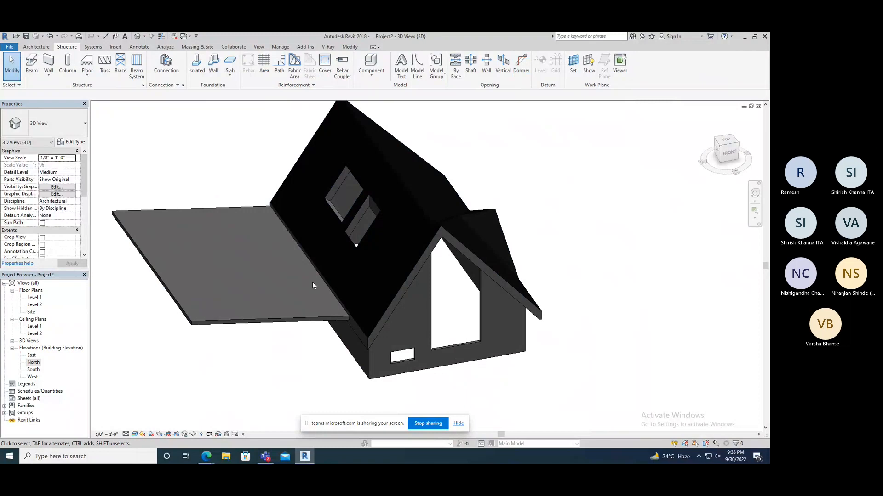
pyautogui.moveTo(309, 284); pyautogui.dragTo(218, 327, button='middle')
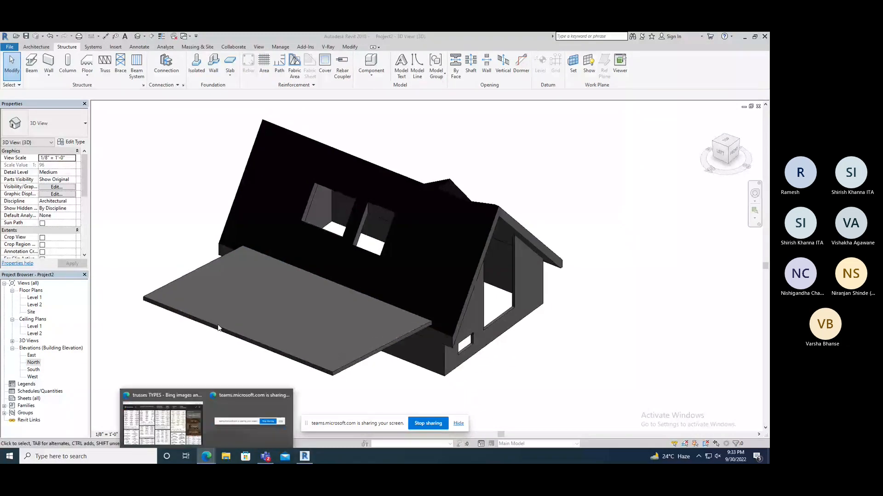
# - Switch to Edge and search the web for "dormer window" in a new tab
pyautogui.click(217, 38)
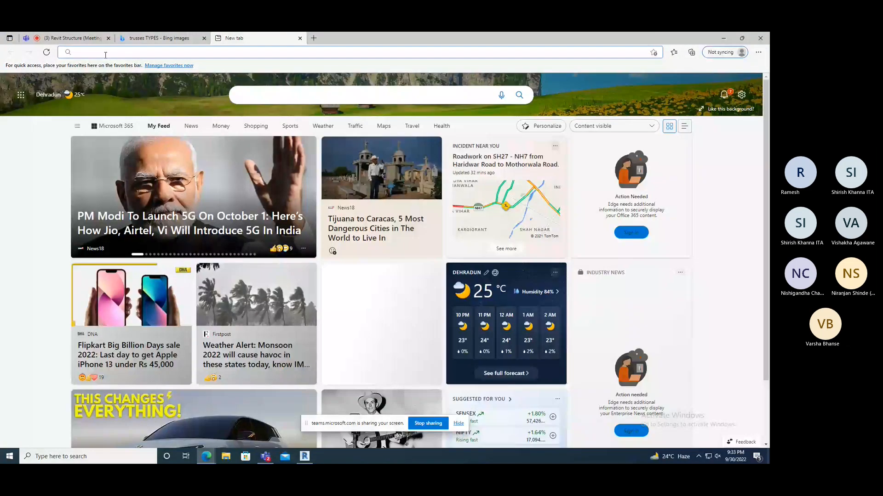
pyautogui.write('dorm')
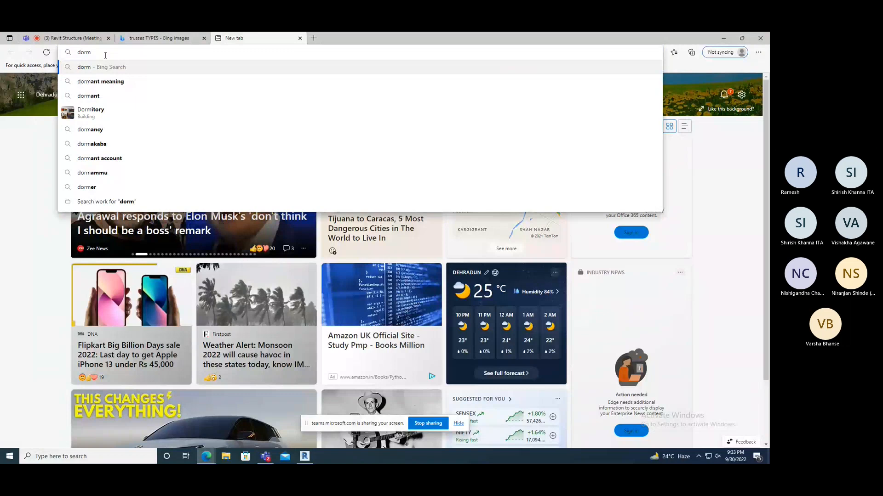
pyautogui.write('er')
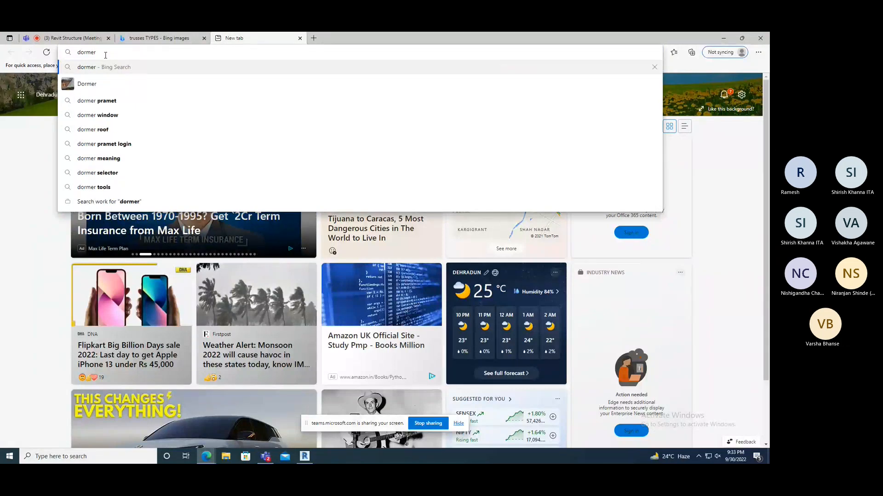
pyautogui.write(' window')
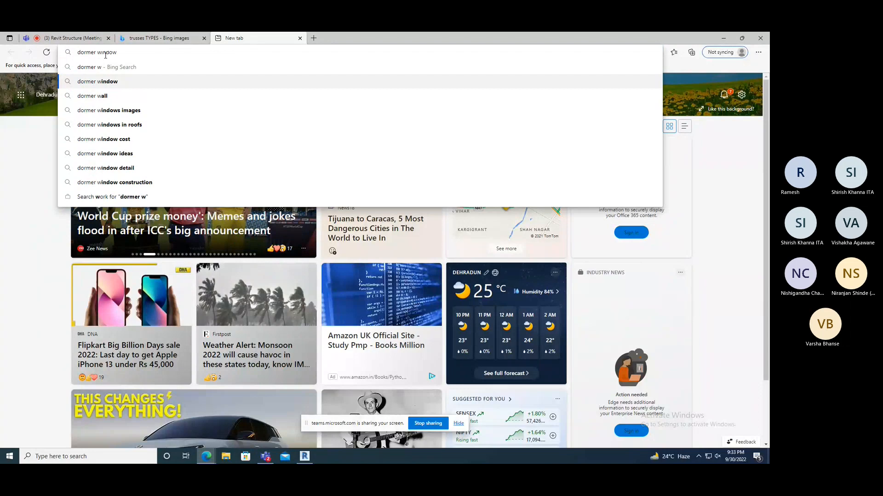
pyautogui.press('Return')
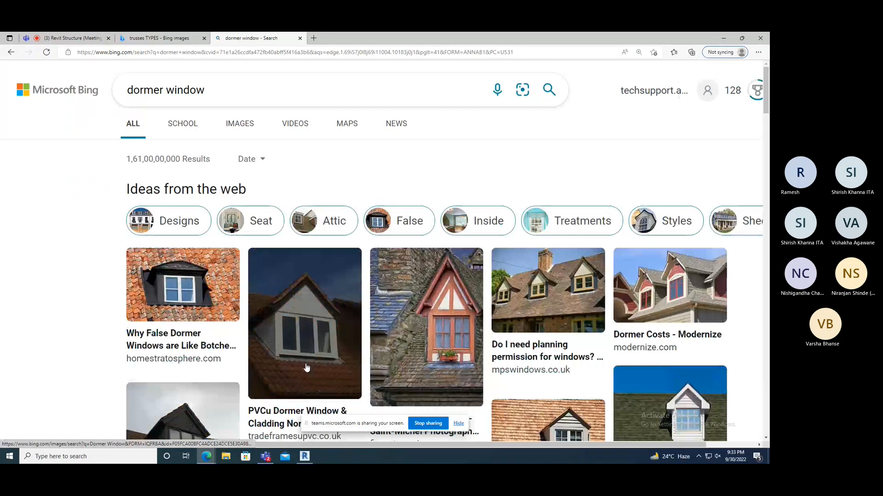
# - Look through the dormer window pictures in the search results and switch back to Revit
pyautogui.scroll(-3, 310, 252)
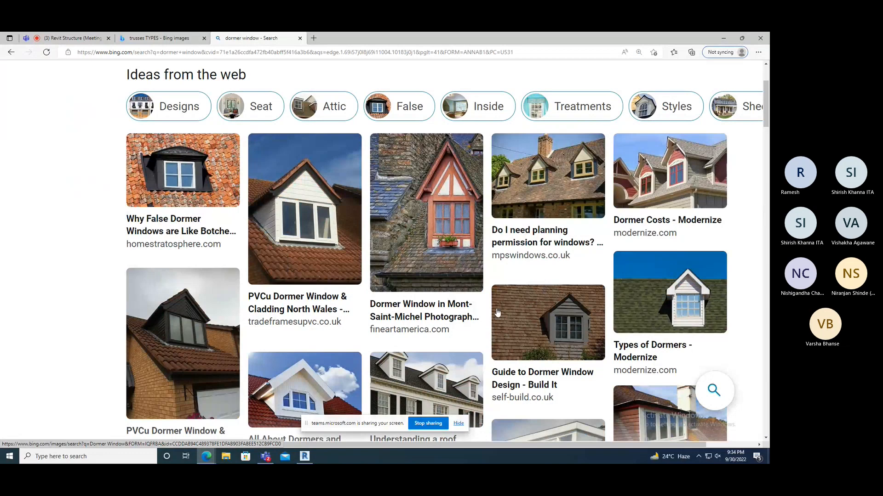
pyautogui.scroll(-1, 497, 313)
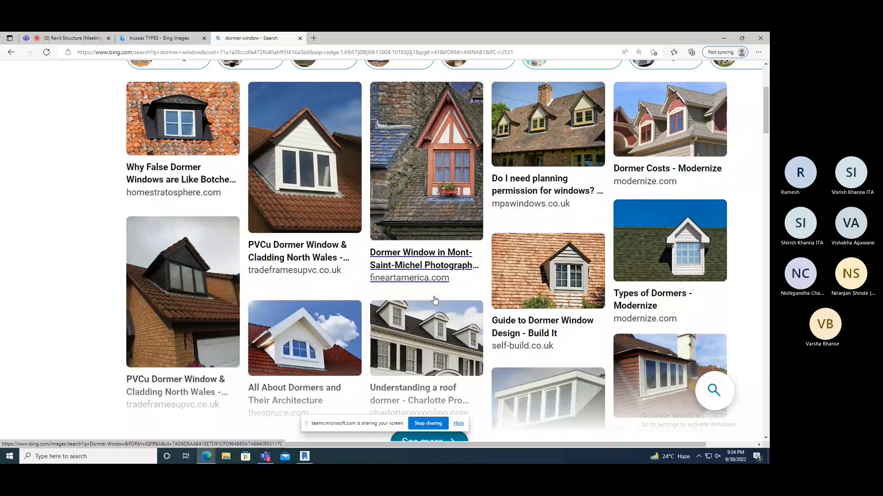
pyautogui.hotkey('alt', 'Tab')
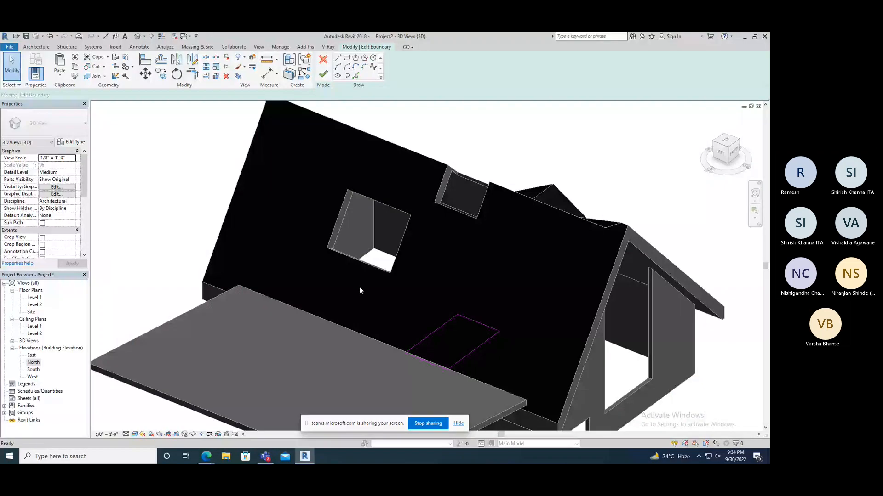
# - Undo the roof openings and the extruded flat roof, back to the plain gabled house
pyautogui.hotkey('ctrl', 'z')
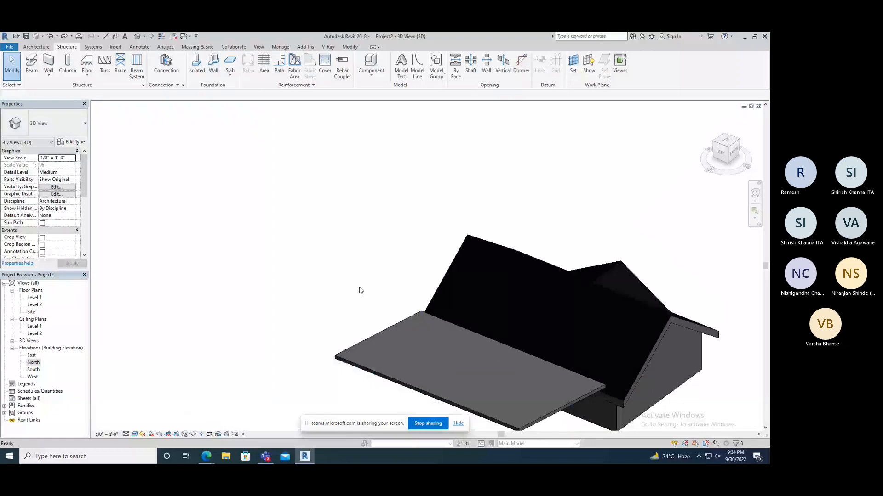
pyautogui.hotkey('ctrl', 'z')
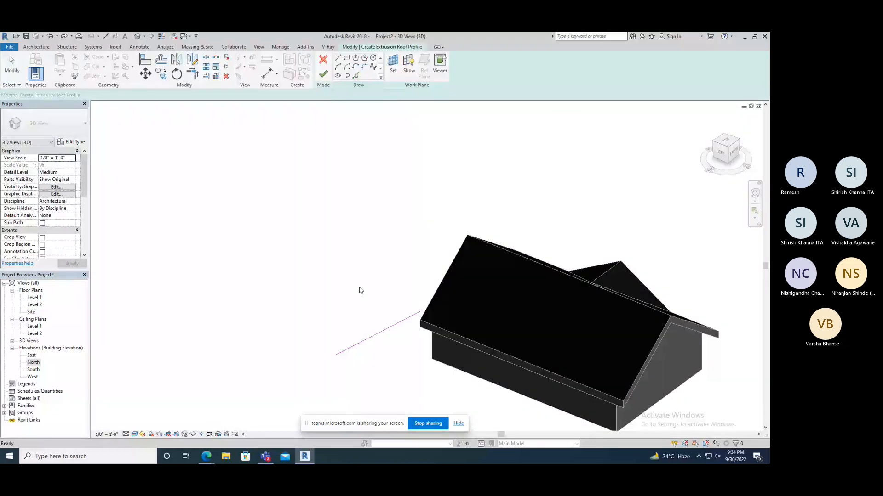
pyautogui.hotkey('ctrl', 'z')
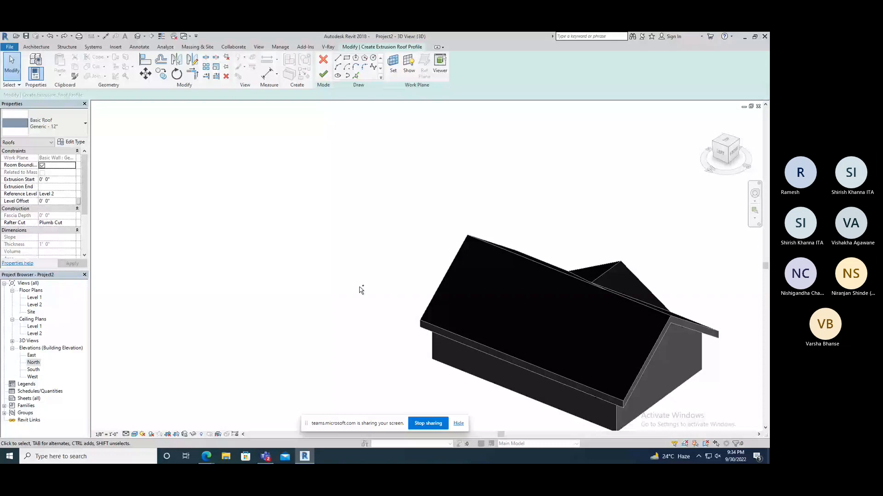
pyautogui.hotkey('ctrl', 'z')
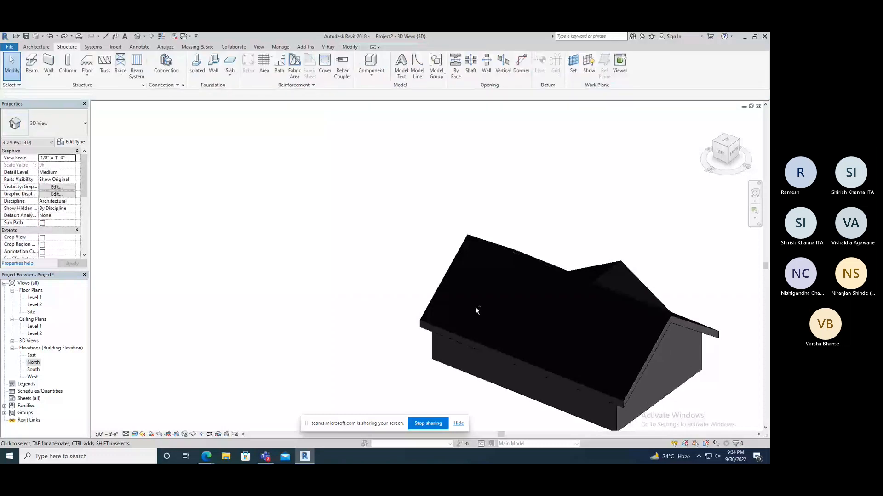
# - Examine the gabled house in 3D from several sides, including the cross gable and the plain roof slope
pyautogui.keyDown('shift'); pyautogui.moveTo(476, 311); pyautogui.dragTo(486, 316, button='middle'); pyautogui.keyUp('shift')
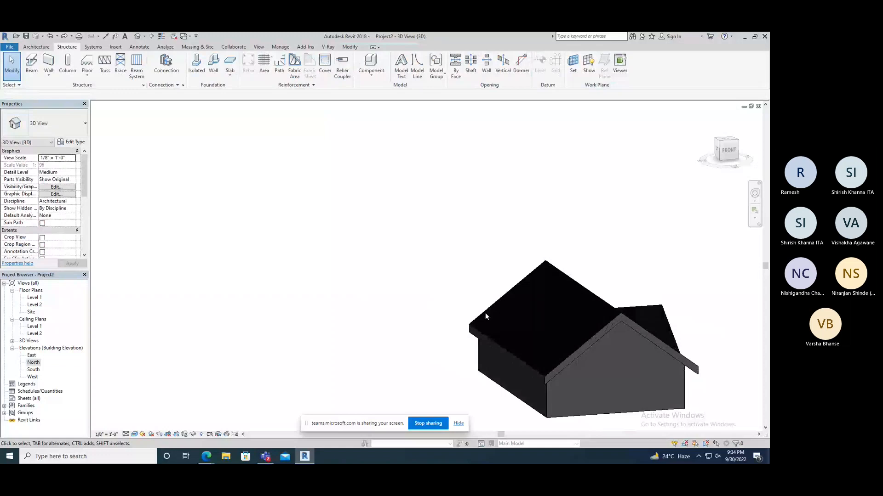
pyautogui.keyDown('shift'); pyautogui.moveTo(506, 339); pyautogui.dragTo(569, 372, button='middle'); pyautogui.keyUp('shift')
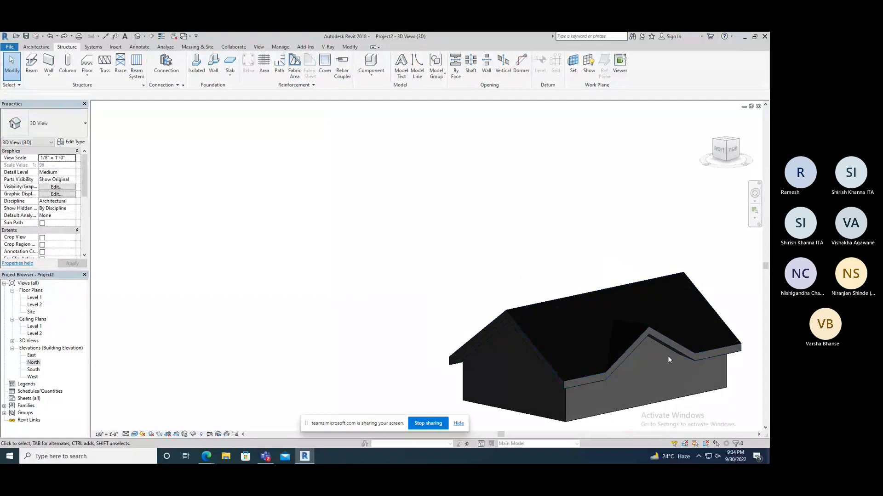
pyautogui.scroll(2, 667, 356)
pyautogui.scroll(-1, 454, 255)
pyautogui.keyDown('shift'); pyautogui.moveTo(644, 340); pyautogui.dragTo(477, 299, button='middle'); pyautogui.keyUp('shift')
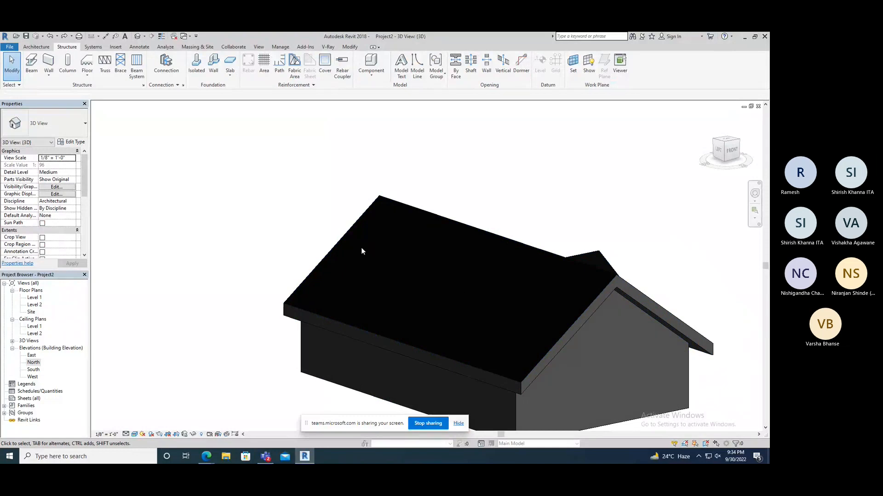
pyautogui.scroll(-2, 362, 247)
pyautogui.scroll(-1, 400, 296)
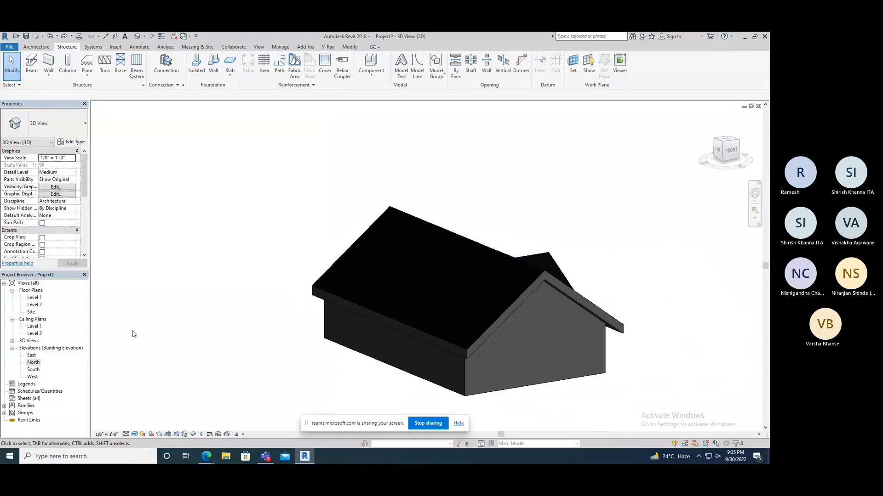
# - In the North elevation, add a new level across the roof, at an elevation of about 19' 6"
pyautogui.doubleClick(33, 363)
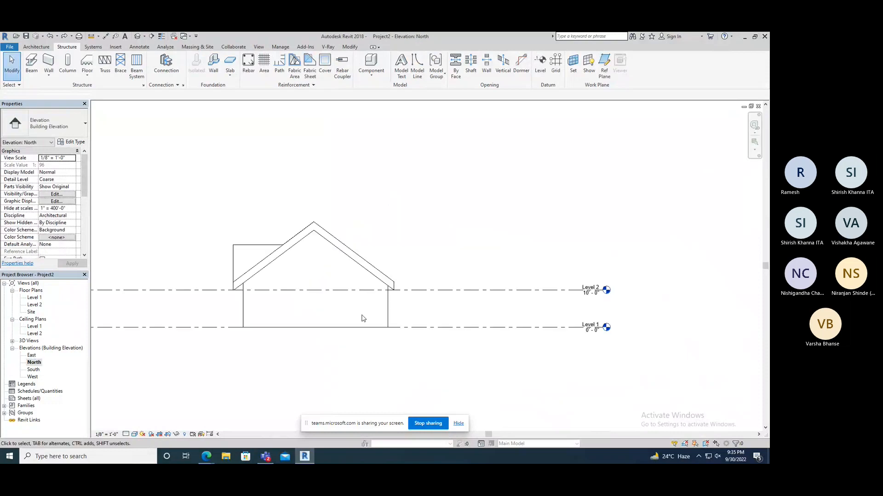
pyautogui.scroll(2, 404, 250)
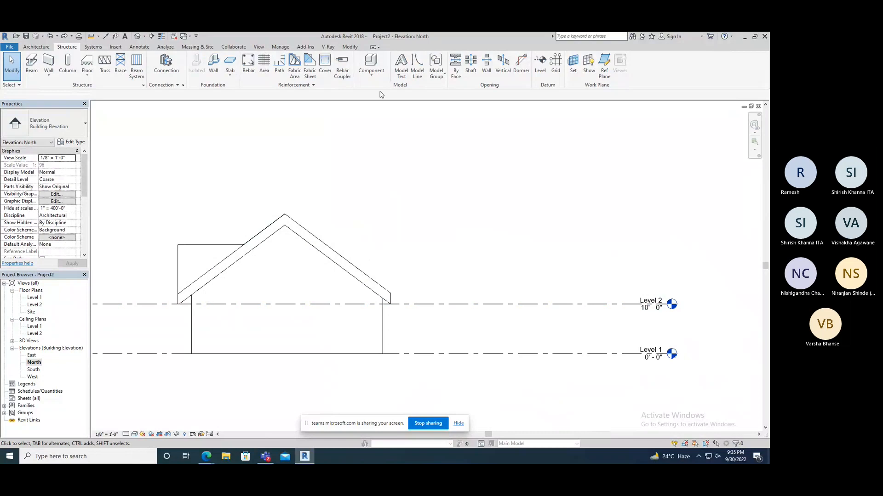
pyautogui.click(540, 64)
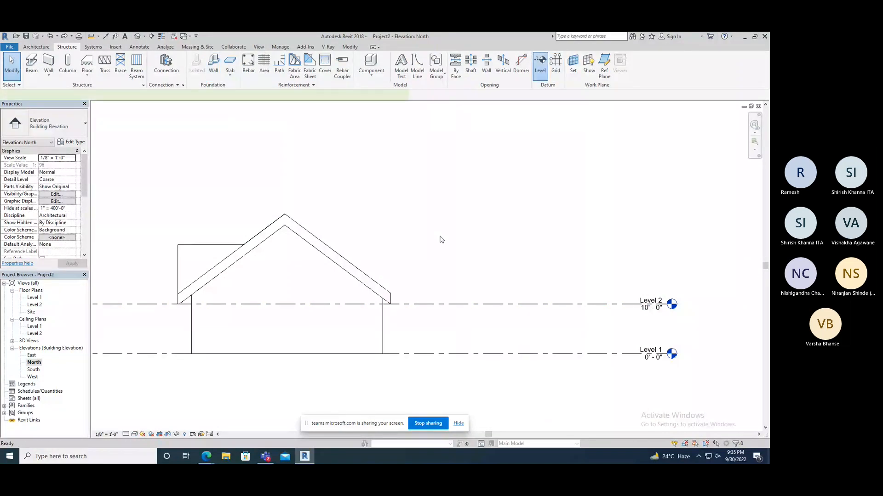
pyautogui.click(312, 257)
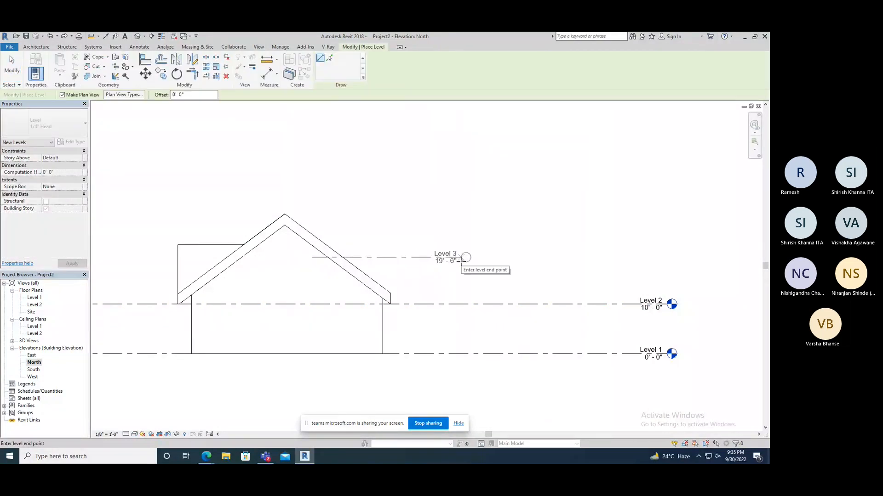
pyautogui.click(466, 257)
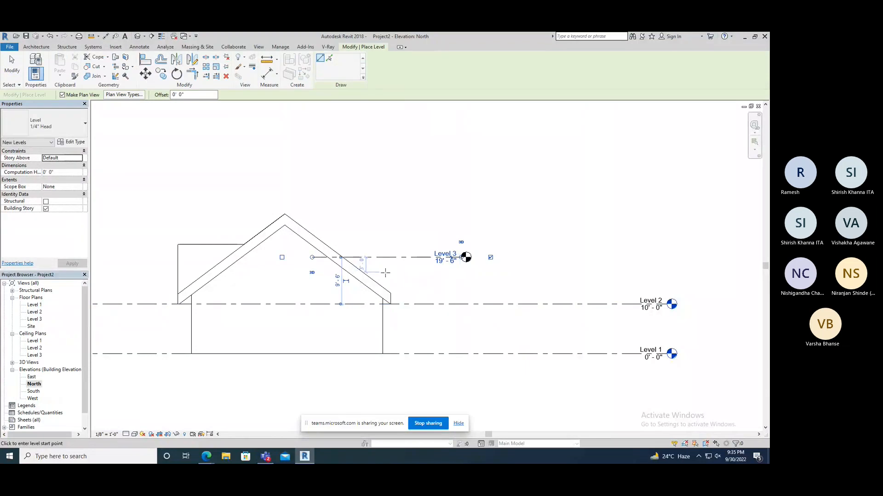
pyautogui.rightClick(387, 200)
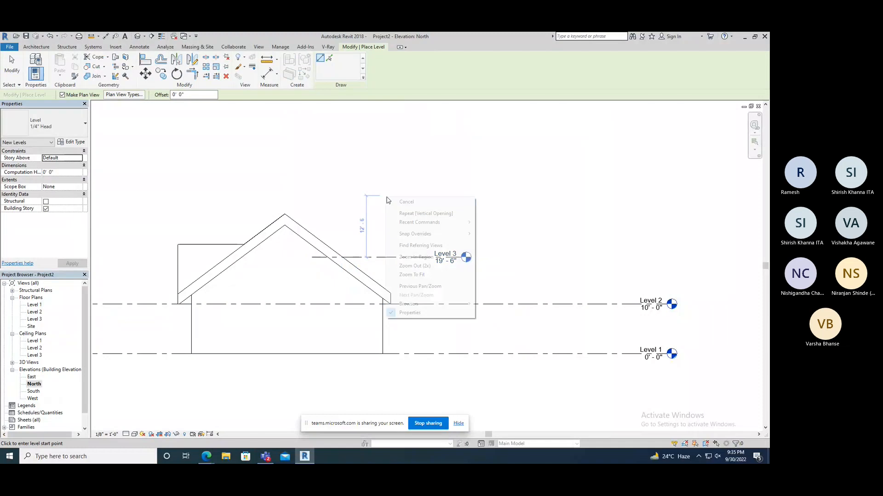
pyautogui.click(399, 202)
# - Set the new level's height above Level 2 to 12'
pyautogui.click(416, 258)
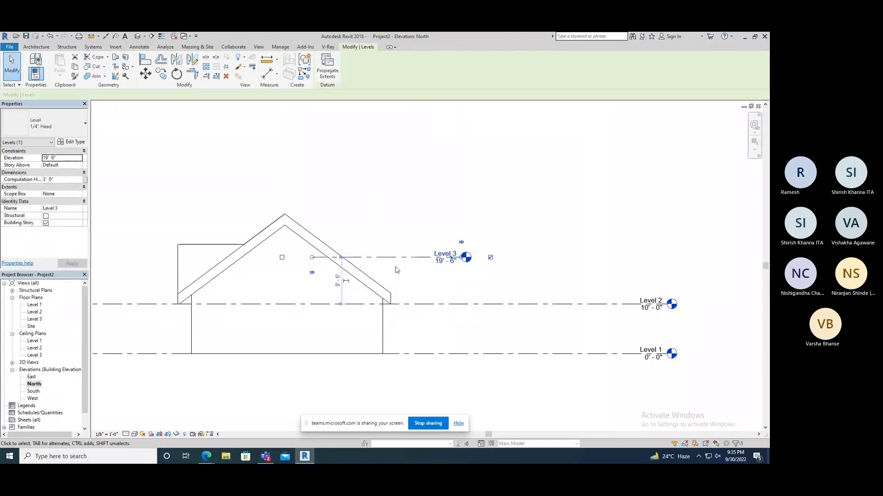
pyautogui.click(337, 280)
pyautogui.write('12')
pyautogui.press('Return')
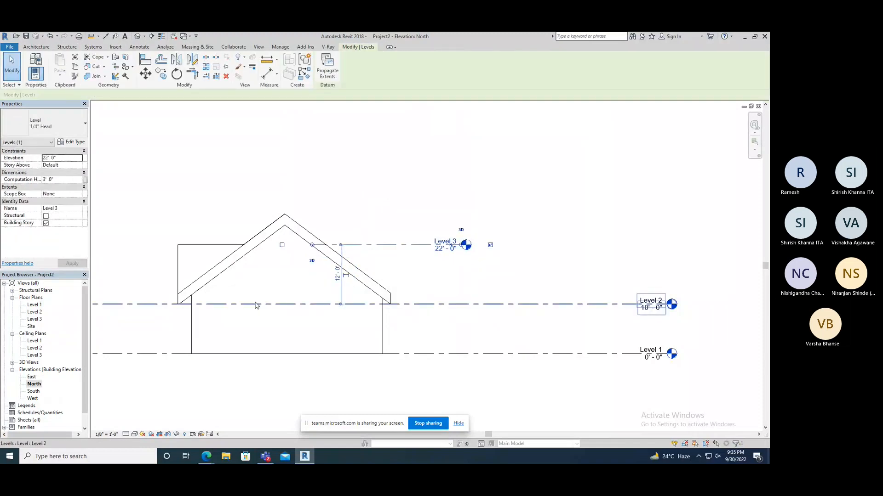
pyautogui.press('Escape')
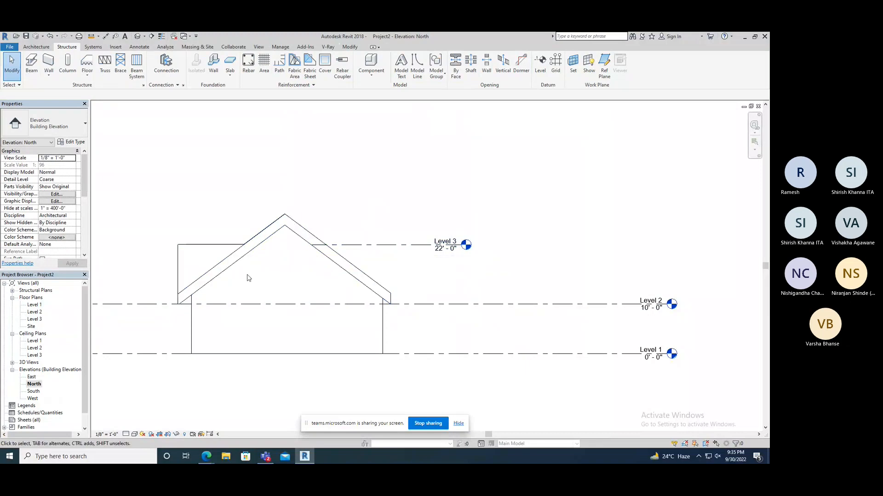
# - Open the Level 2 floor plan and set the top of its view range to Unlimited
pyautogui.click(29, 313)
pyautogui.doubleClick(30, 313)
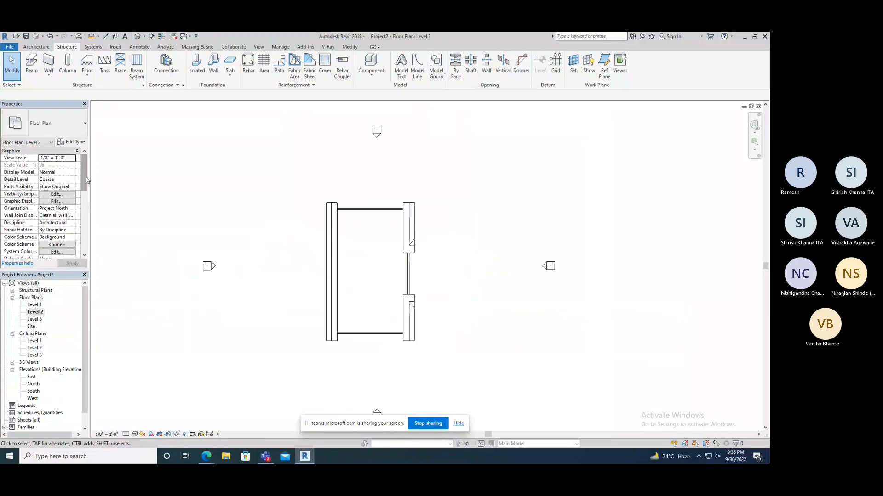
pyautogui.moveTo(86, 179); pyautogui.dragTo(76, 219)
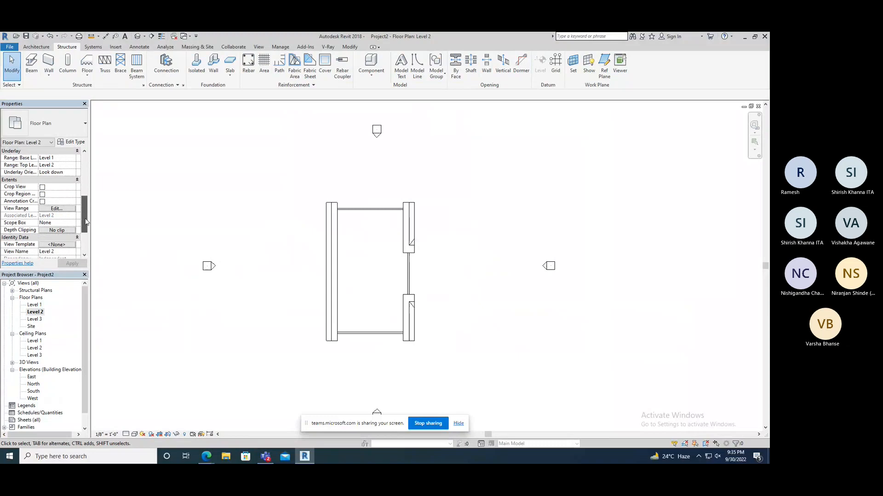
pyautogui.click(56, 209)
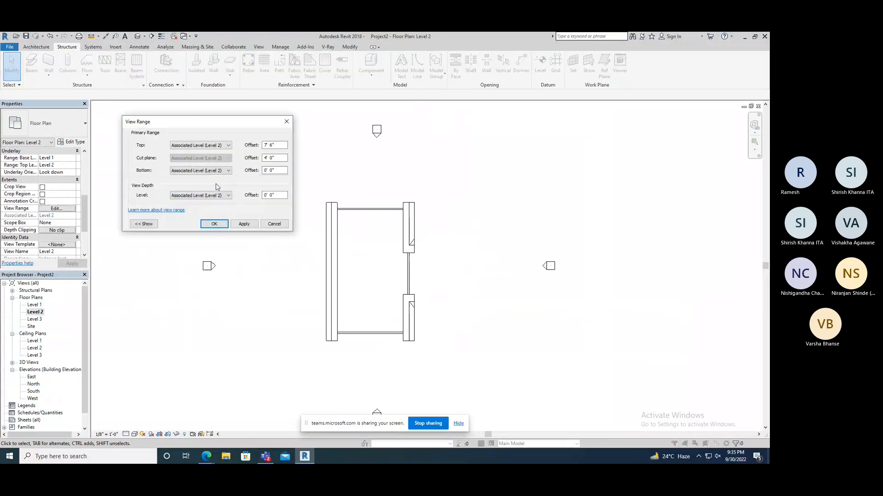
pyautogui.click(214, 149)
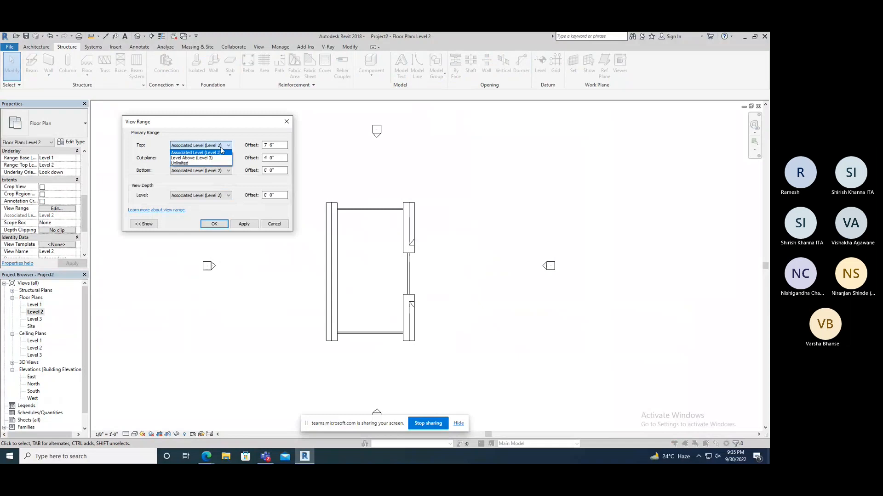
pyautogui.click(197, 165)
pyautogui.click(213, 225)
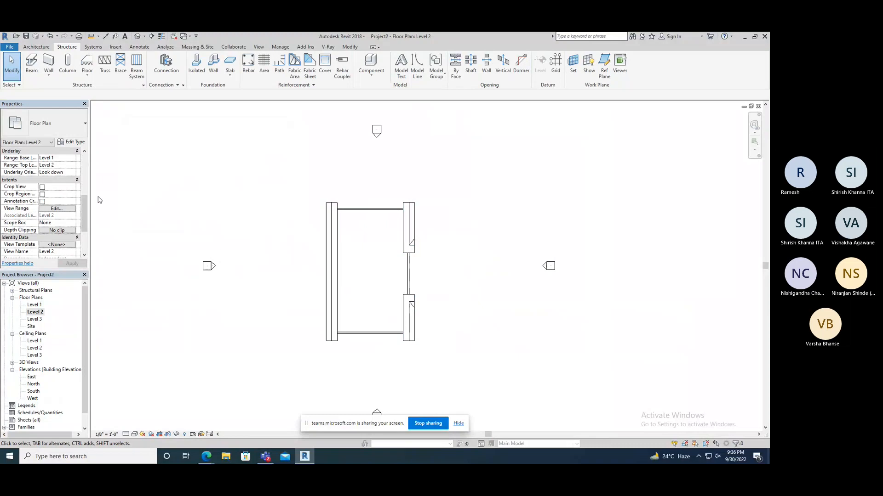
# - Raise the Level 2 plan's cut plane offset to 10' in the view range
pyautogui.click(57, 209)
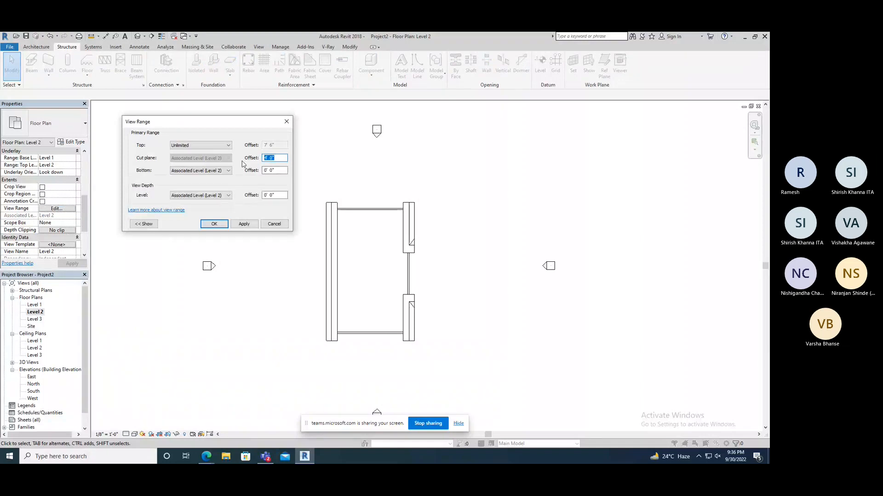
pyautogui.press('Return')
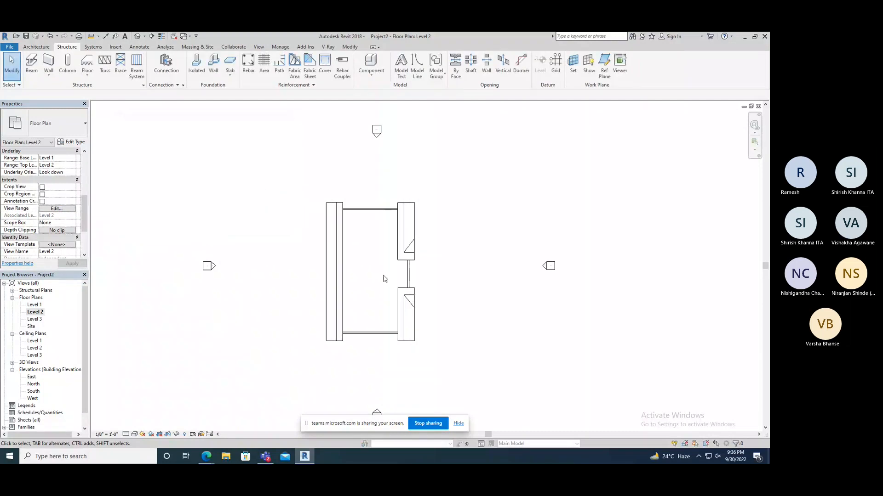
pyautogui.click(56, 208)
pyautogui.moveTo(278, 158); pyautogui.dragTo(239, 160)
pyautogui.write('10')
pyautogui.press('Return')
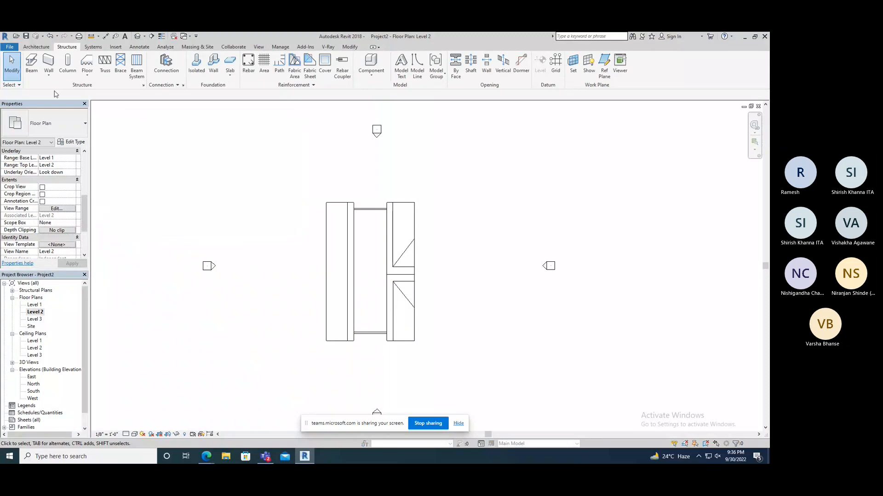
# - Draw a U of three Generic - 8" structural walls, about 11' 6" by 14' 6", on the roof slope opposite the cross gable
pyautogui.click(53, 64)
pyautogui.scroll(2, 360, 251)
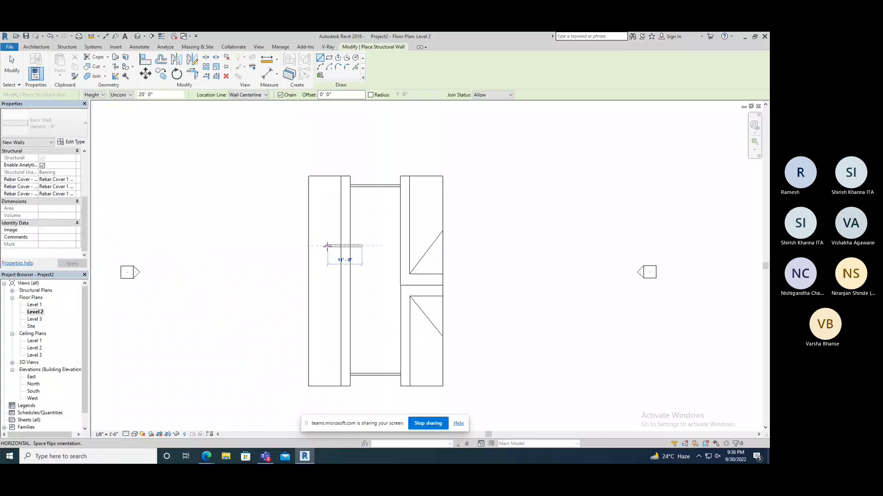
pyautogui.click(327, 246)
pyautogui.click(326, 291)
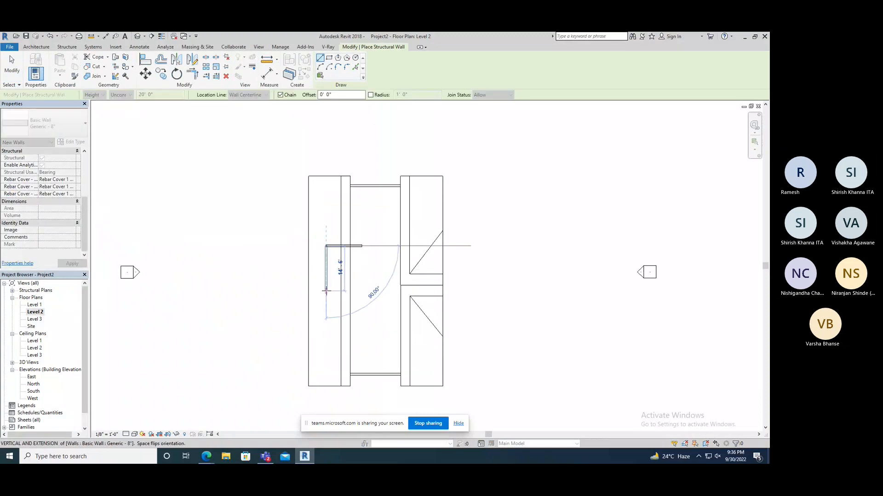
pyautogui.click(361, 290)
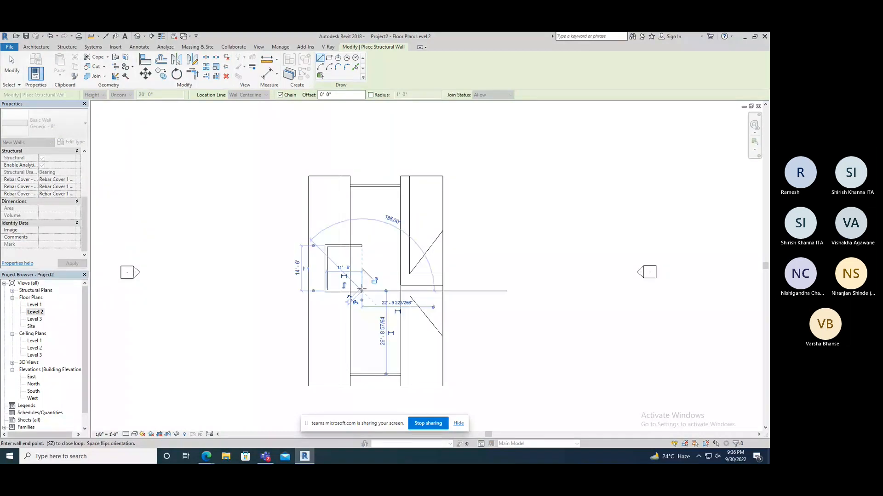
pyautogui.rightClick(209, 188)
pyautogui.click(226, 198)
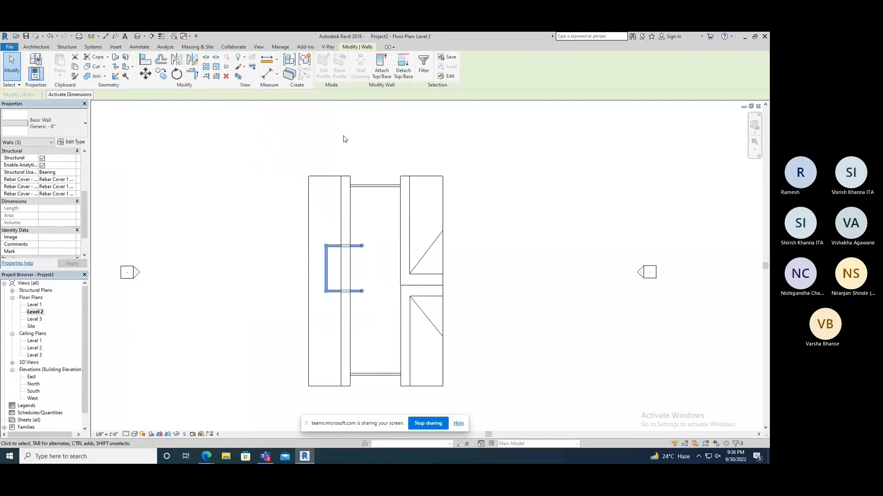
# - Set the top constraint of the three dormer walls to Level 3 and check them in the 3D view
pyautogui.click(423, 67)
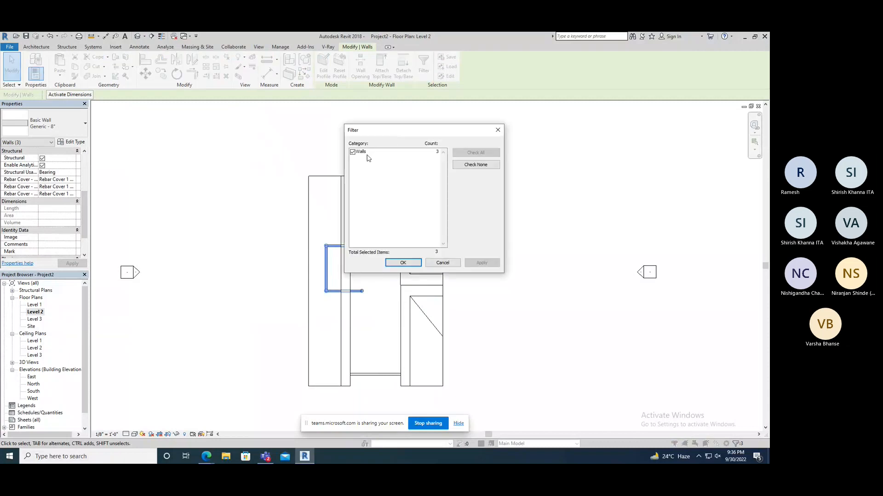
pyautogui.click(402, 262)
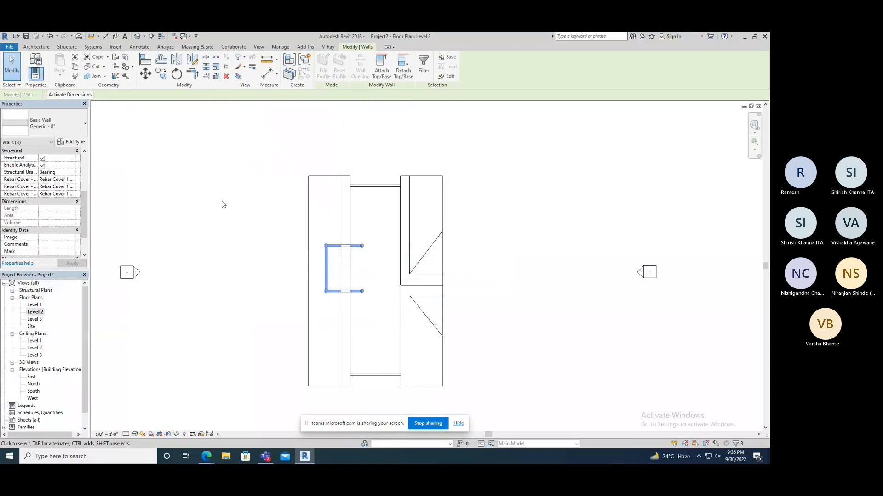
pyautogui.scroll(5, 82, 203)
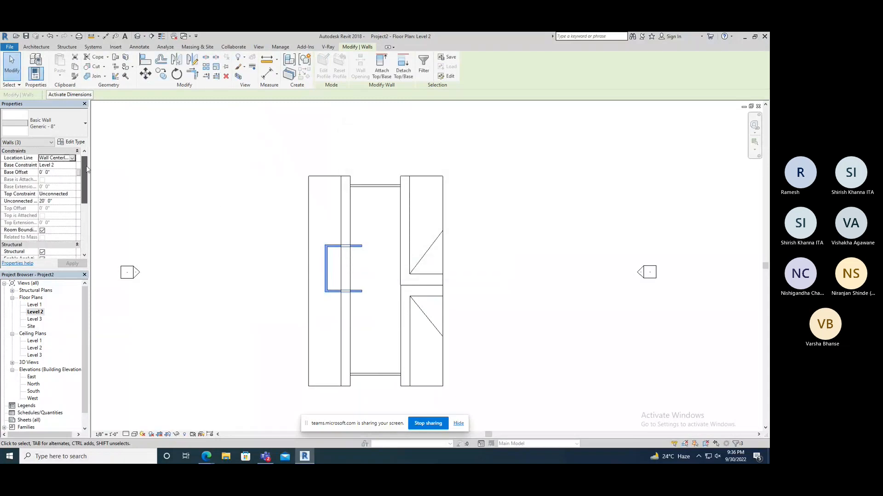
pyautogui.click(71, 195)
pyautogui.click(72, 195)
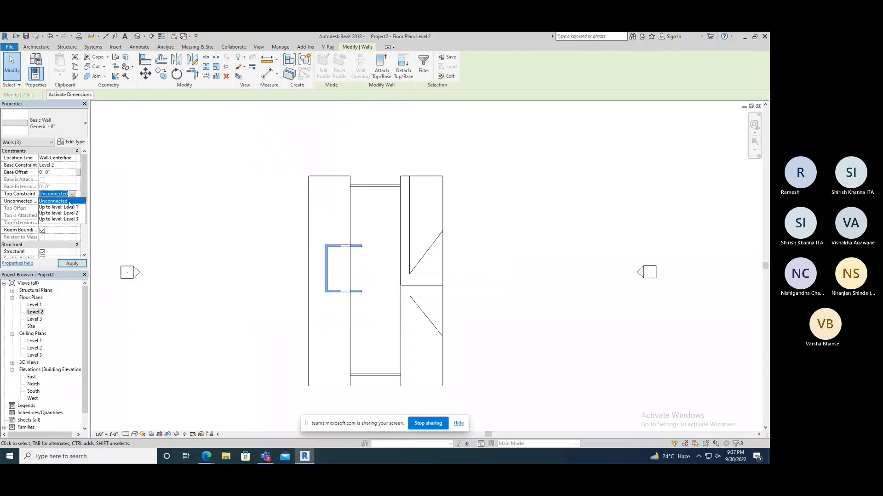
pyautogui.click(60, 220)
pyautogui.click(70, 265)
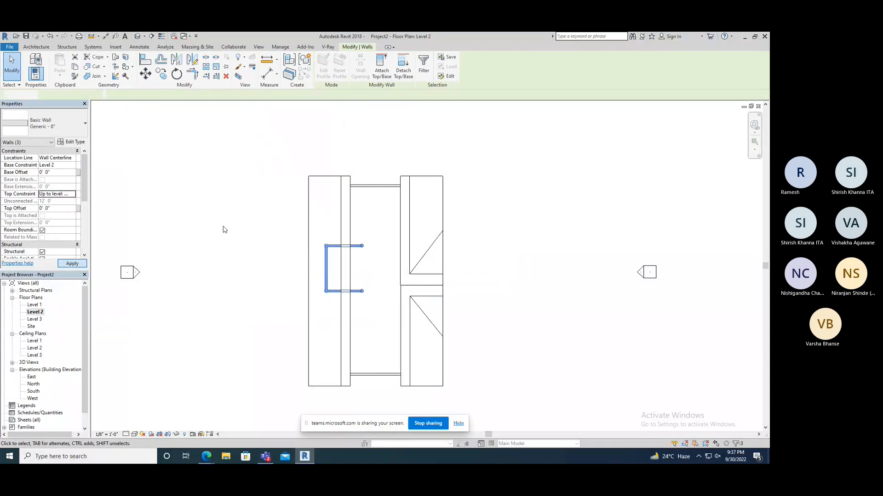
pyautogui.click(223, 227)
pyautogui.click(137, 36)
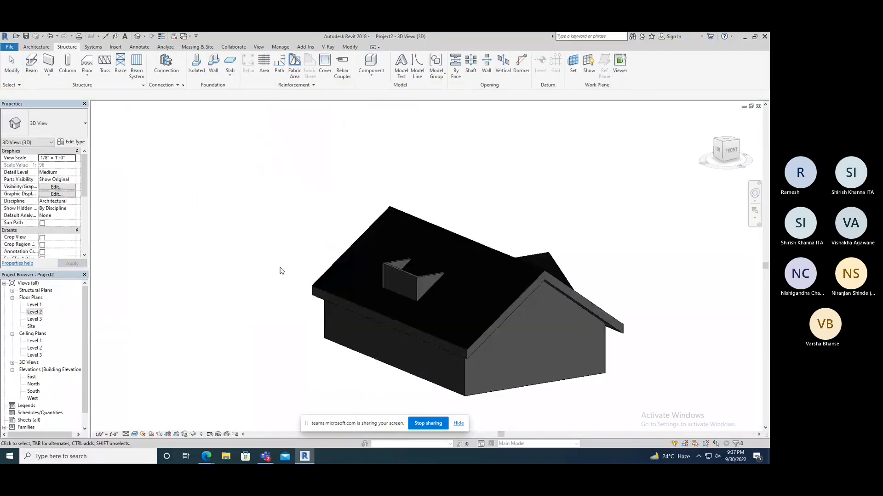
pyautogui.keyDown('shift'); pyautogui.moveTo(330, 314); pyautogui.dragTo(551, 329, button='middle'); pyautogui.keyUp('shift')
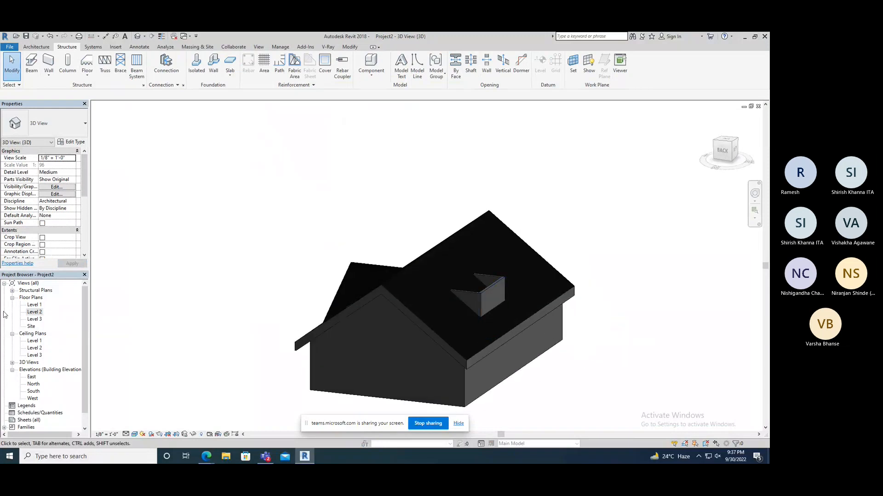
# - Open the Level 3 floor plan and set its visual style to Wireframe
pyautogui.click(36, 321)
pyautogui.doubleClick(35, 319)
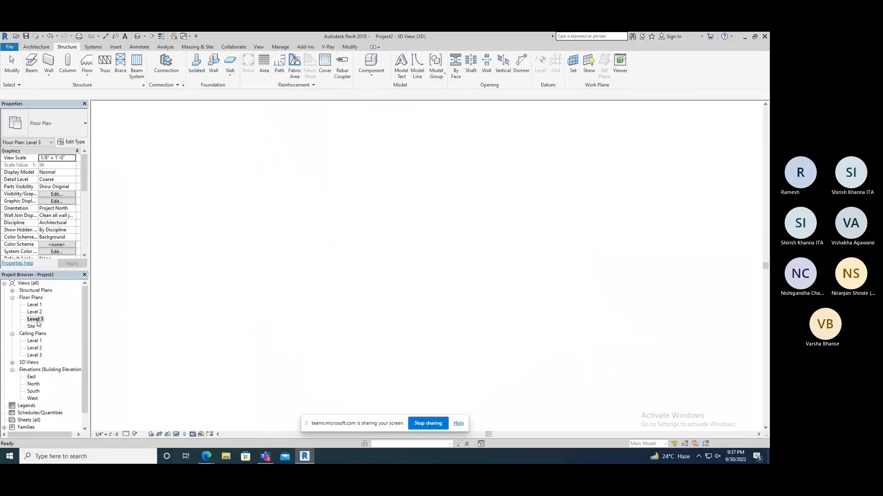
pyautogui.scroll(1, 407, 240)
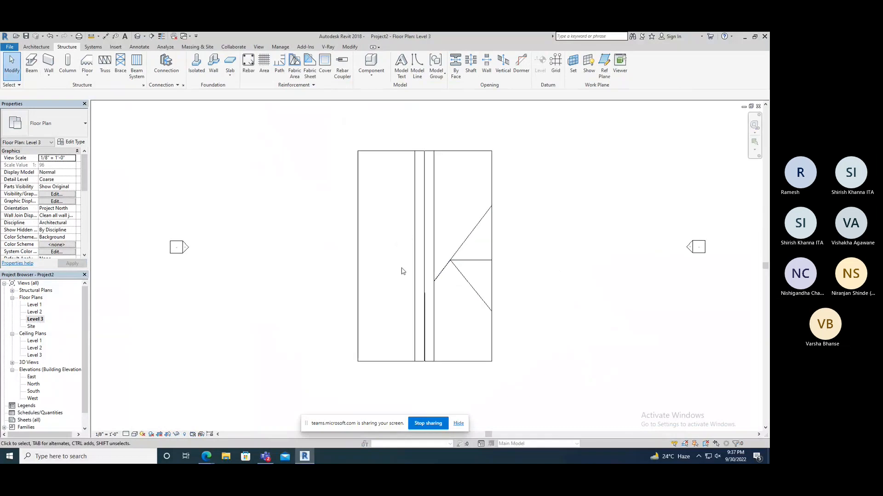
pyautogui.click(134, 434)
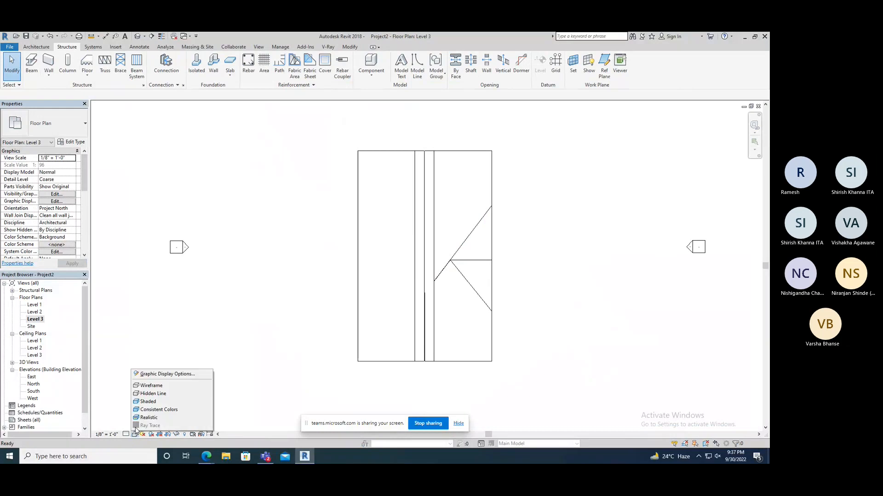
pyautogui.click(147, 394)
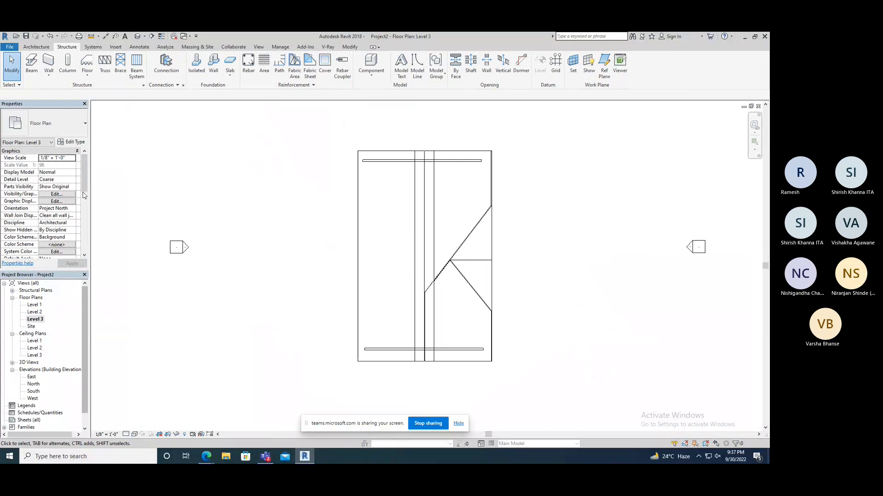
# - Set the view depth level of the Level 3 plan's view range to Unlimited
pyautogui.moveTo(85, 181); pyautogui.dragTo(85, 211)
pyautogui.click(56, 230)
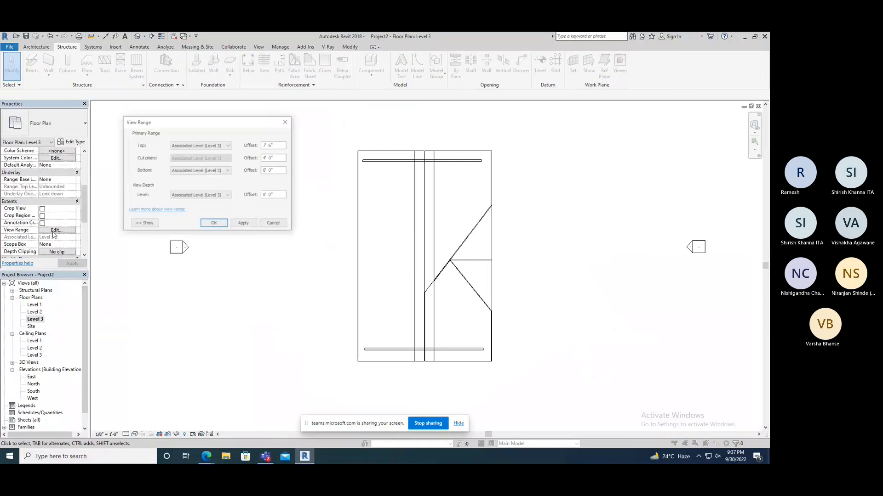
pyautogui.click(198, 196)
pyautogui.click(194, 218)
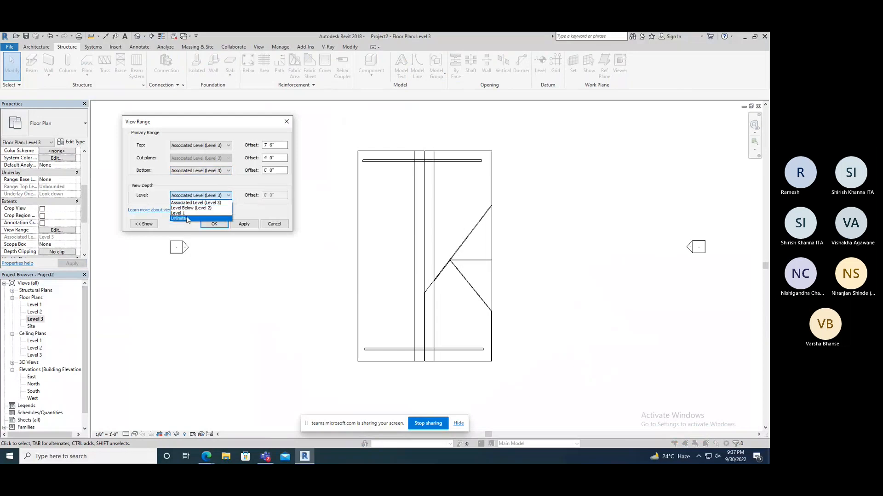
pyautogui.click(205, 225)
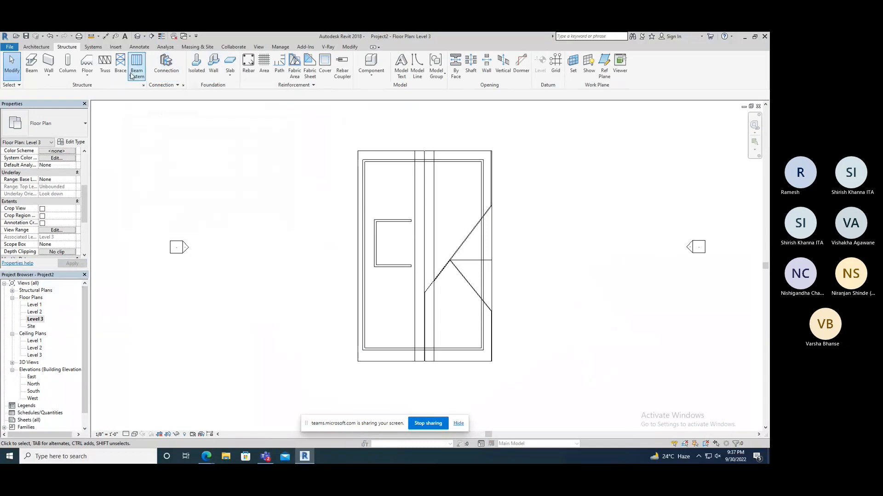
# - Start a Generic - 12" roof by footprint and sketch a rectangular boundary about 20' long around the dormer walls, overhanging on three sides
pyautogui.click(34, 48)
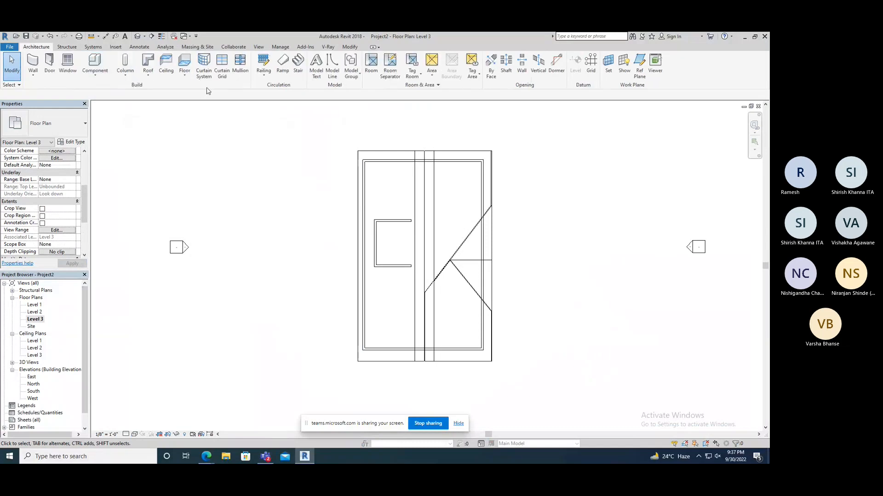
pyautogui.click(388, 225)
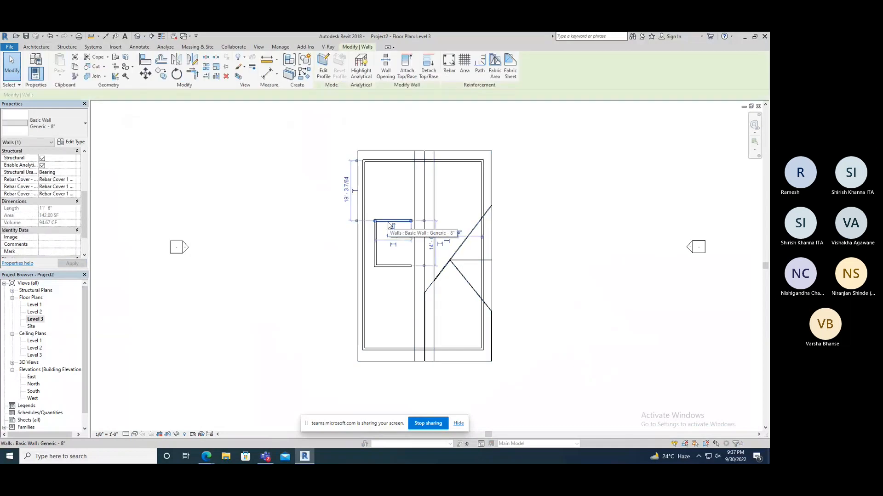
pyautogui.click(302, 199)
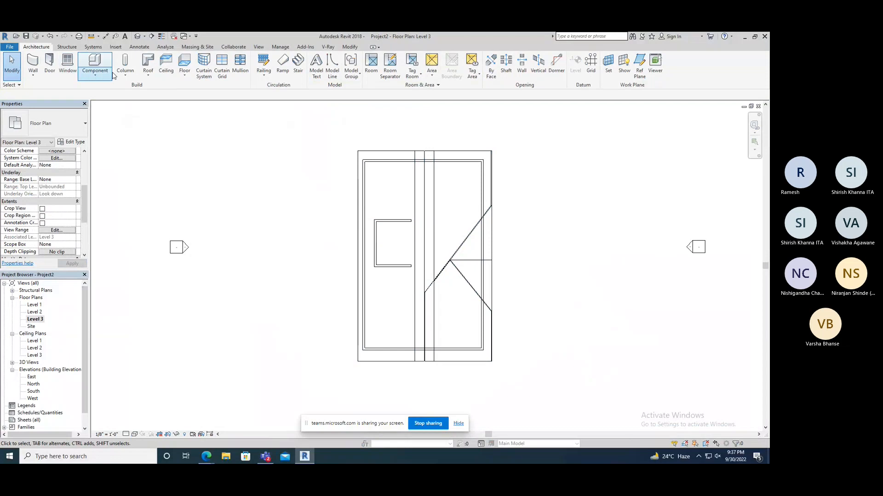
pyautogui.click(148, 75)
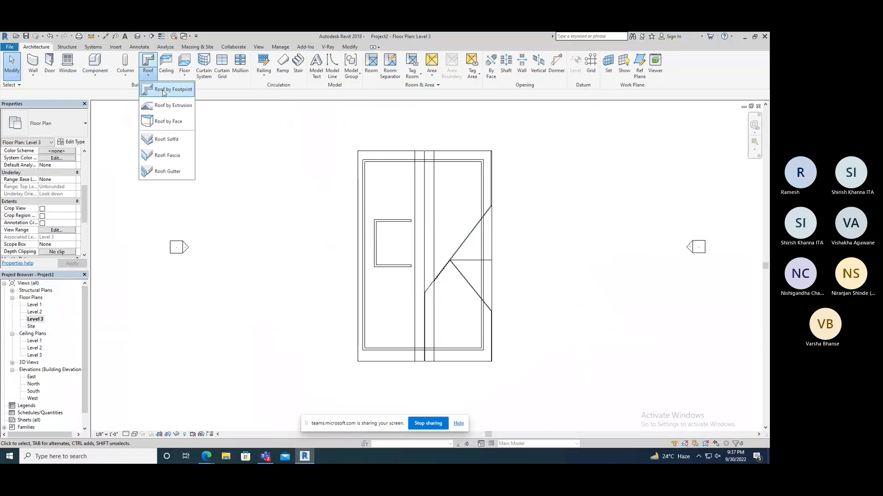
pyautogui.click(164, 90)
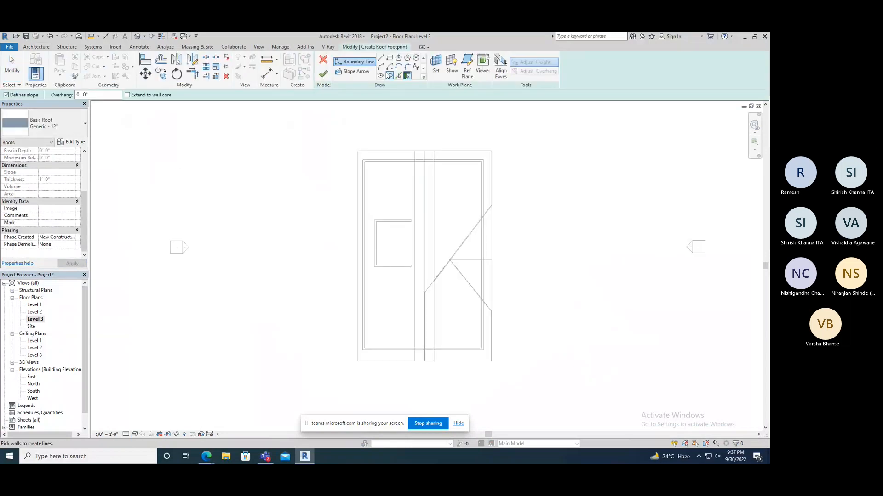
pyautogui.click(370, 214)
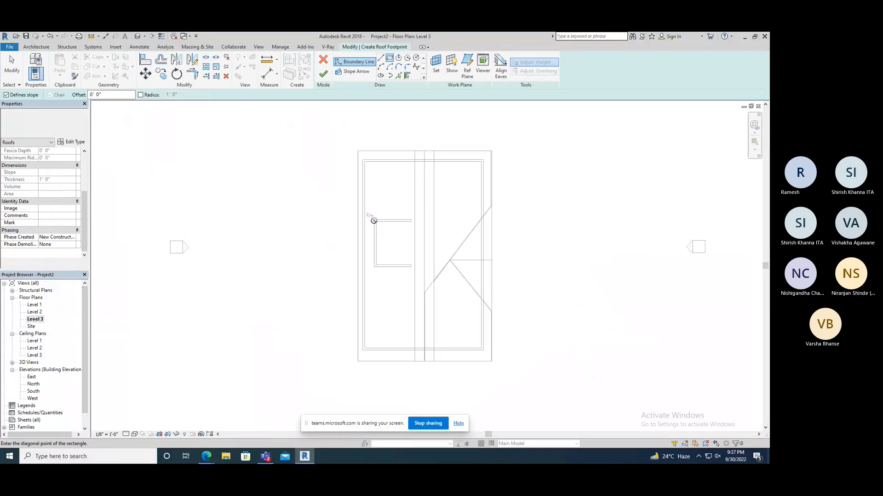
pyautogui.click(398, 276)
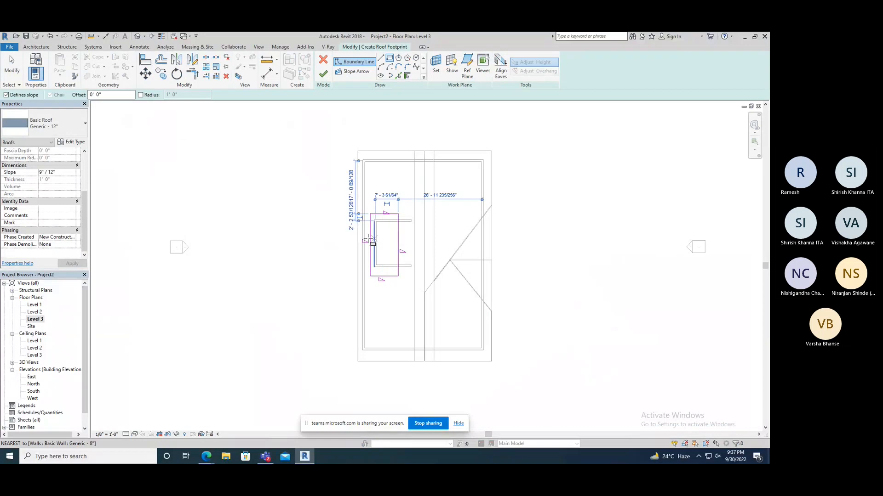
pyautogui.rightClick(245, 206)
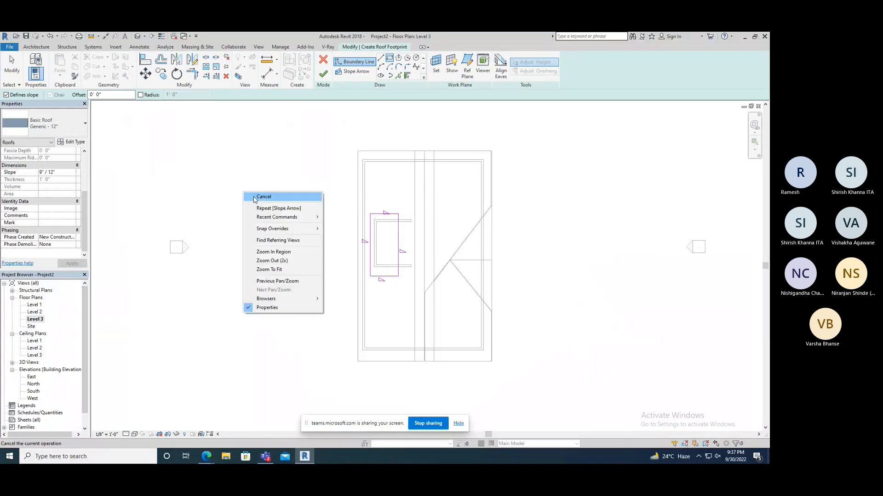
pyautogui.click(260, 207)
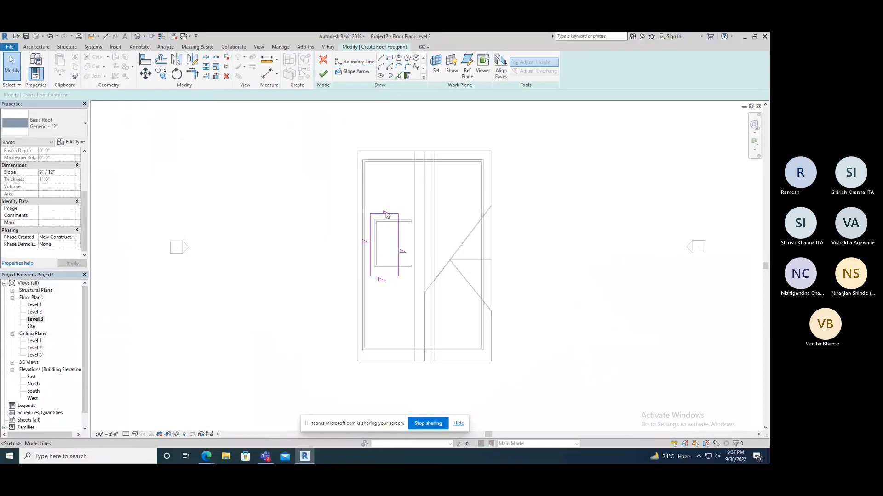
# - Remove the slope definition from the two 20' edges of the dormer roof footprint and finish the roof
pyautogui.click(366, 244)
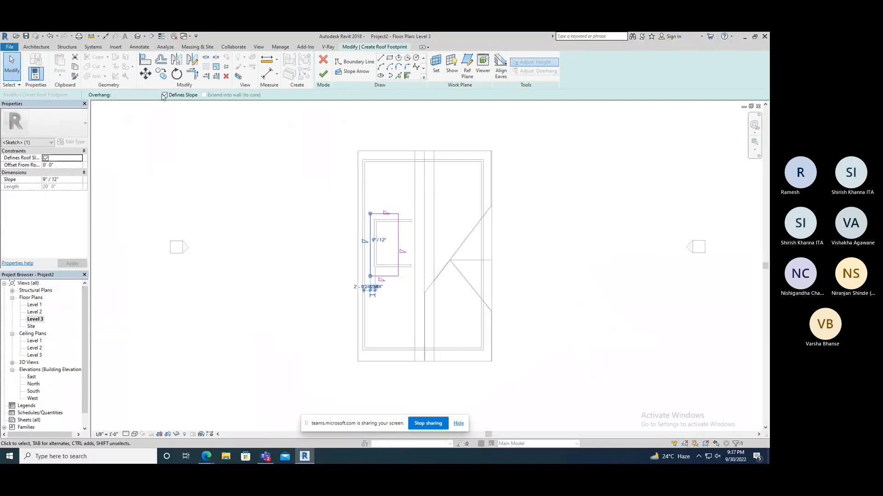
pyautogui.click(165, 95)
pyautogui.click(399, 249)
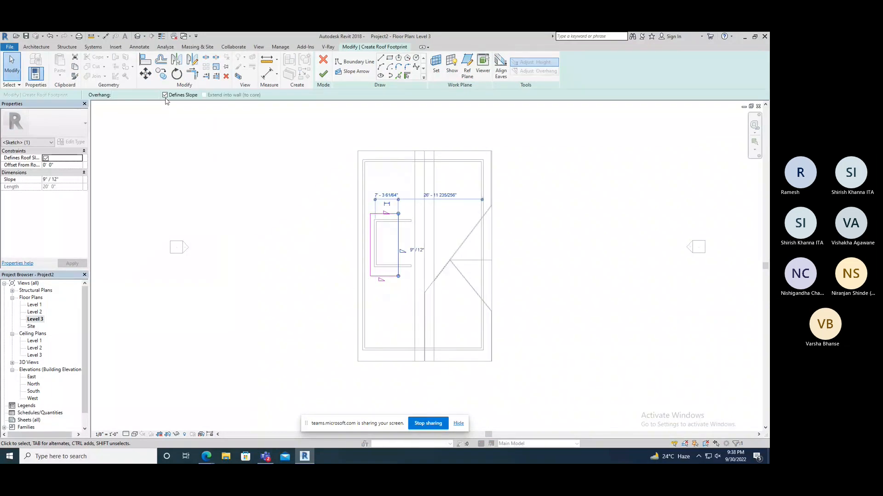
pyautogui.click(251, 201)
pyautogui.click(323, 74)
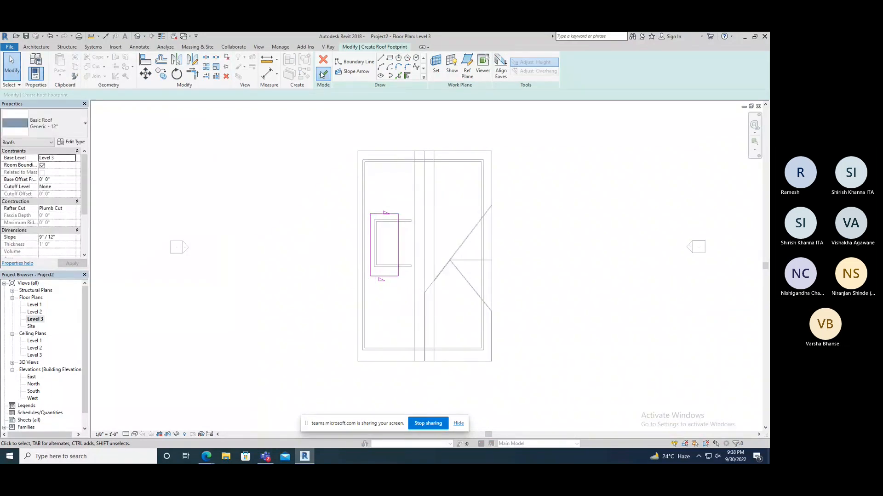
pyautogui.click(286, 222)
# - In the 3D view, lower the dormer roof's ridge to just below the main roof's ridge, for a slope of about 6" / 12"
pyautogui.click(138, 36)
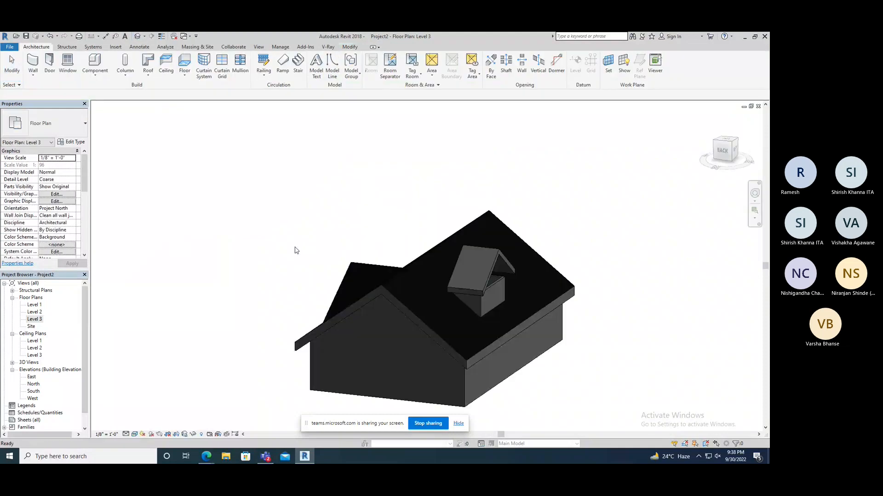
pyautogui.keyDown('shift'); pyautogui.moveTo(472, 366); pyautogui.dragTo(462, 327, button='middle'); pyautogui.keyUp('shift')
pyautogui.keyDown('shift'); pyautogui.moveTo(476, 261); pyautogui.dragTo(551, 266, button='middle'); pyautogui.keyUp('shift')
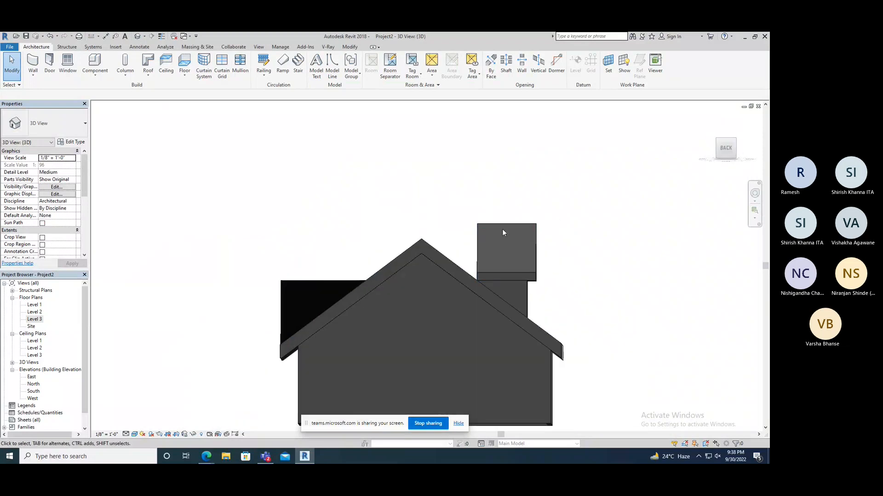
pyautogui.click(515, 222)
pyautogui.moveTo(506, 222); pyautogui.dragTo(506, 243)
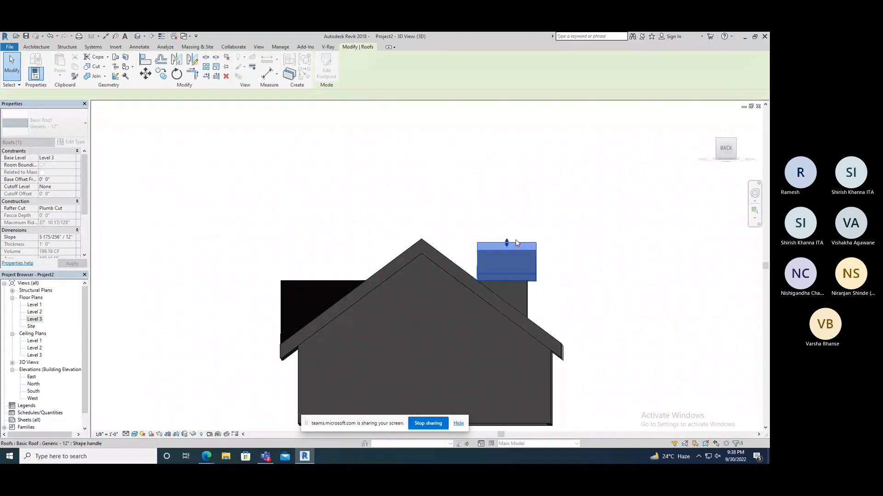
pyautogui.keyDown('shift'); pyautogui.moveTo(516, 243); pyautogui.dragTo(452, 339, button='middle'); pyautogui.keyUp('shift')
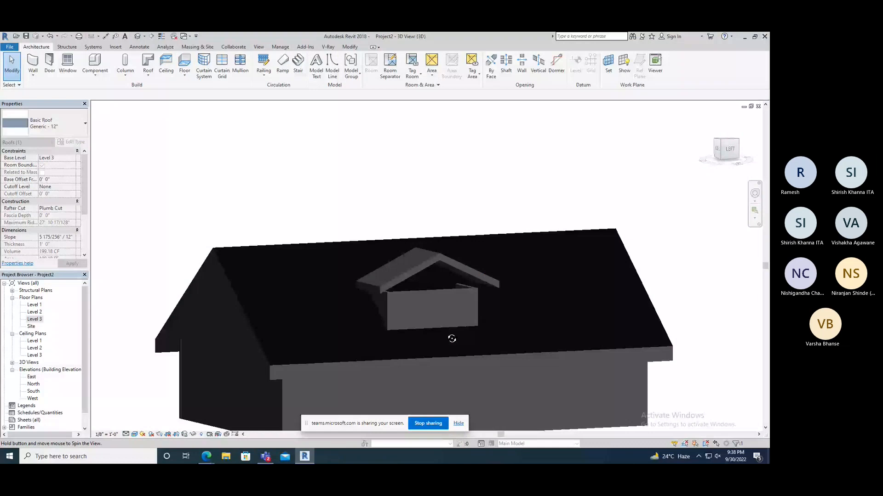
pyautogui.keyDown('shift'); pyautogui.moveTo(452, 339); pyautogui.dragTo(517, 235, button='middle'); pyautogui.keyUp('shift')
pyautogui.click(516, 235)
pyautogui.click(505, 245)
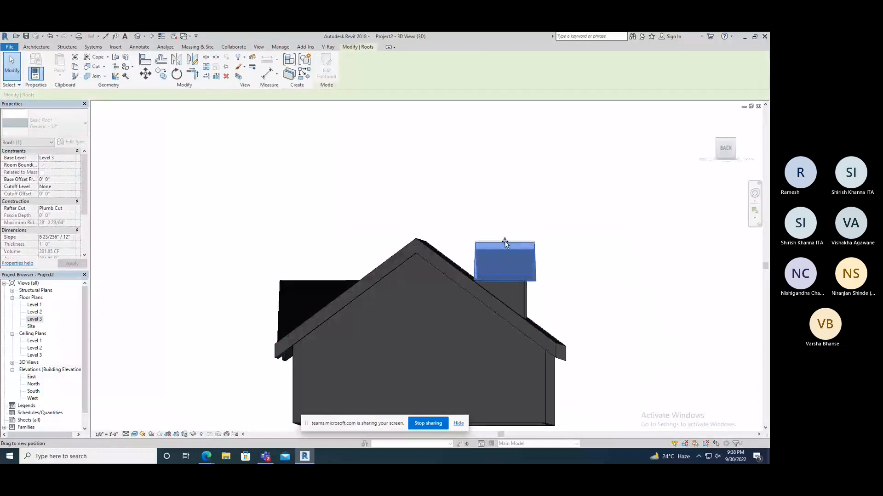
pyautogui.click(552, 247)
# - Attach the tops of the three dormer walls to the dormer roof
pyautogui.keyDown('shift'); pyautogui.moveTo(552, 246); pyautogui.dragTo(511, 276, button='middle'); pyautogui.keyUp('shift')
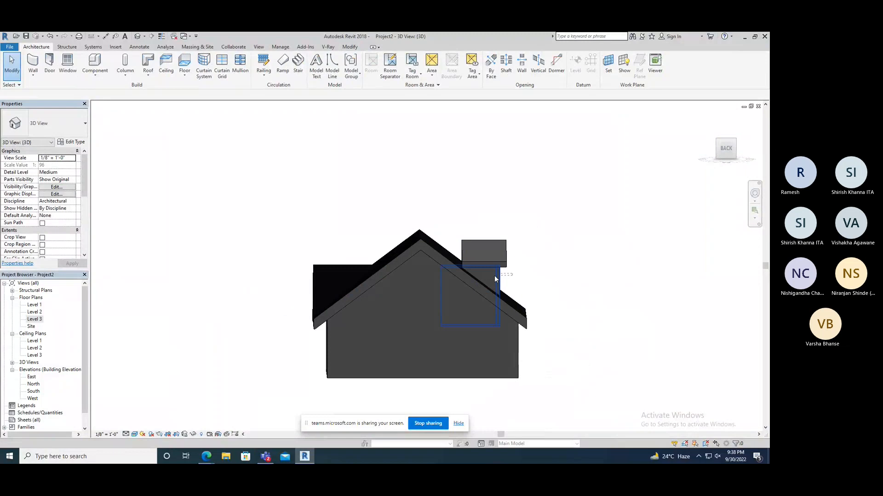
pyautogui.click(495, 275)
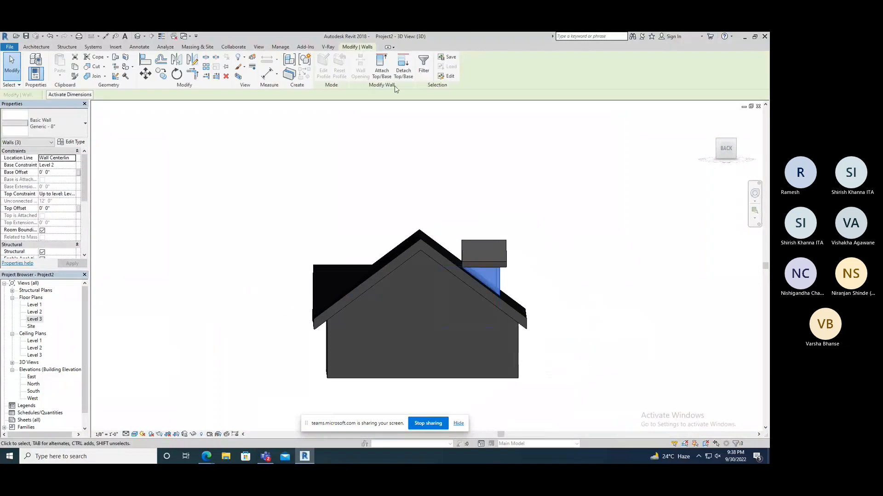
pyautogui.click(381, 67)
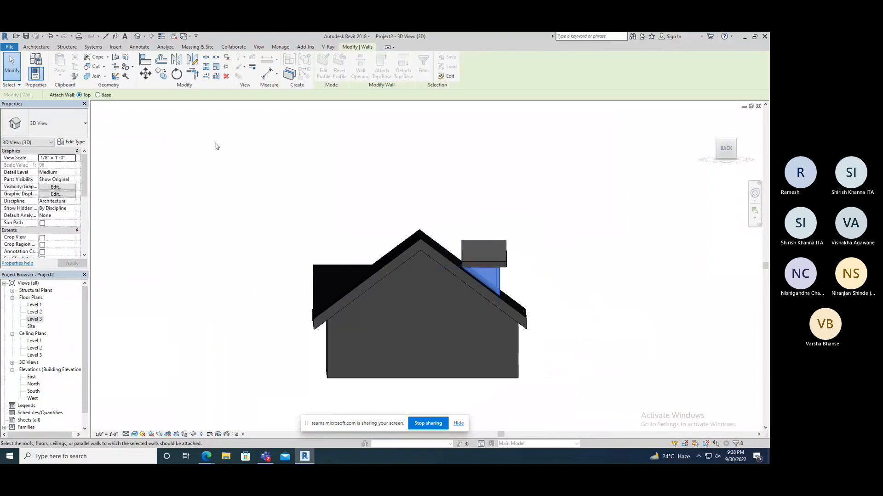
pyautogui.click(498, 243)
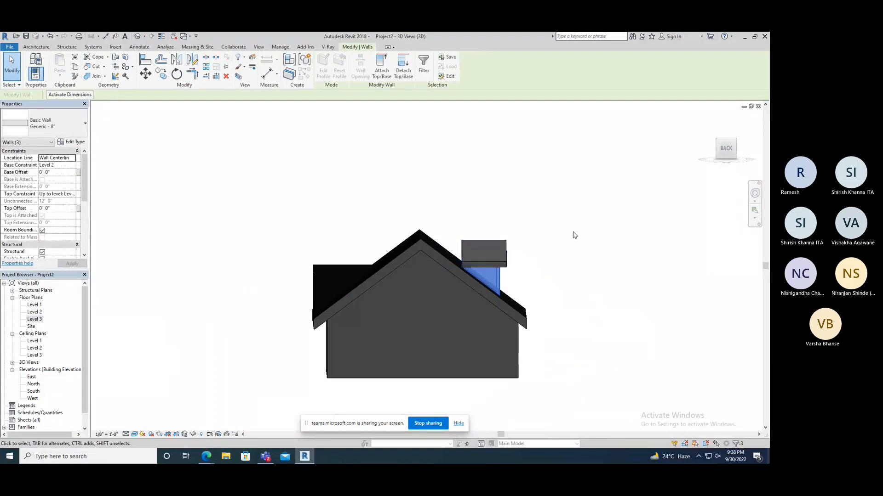
# - Join the rear edge of the dormer roof to the sloped face of the main roof
pyautogui.click(565, 234)
pyautogui.keyDown('shift'); pyautogui.moveTo(559, 264); pyautogui.dragTo(561, 286, button='middle'); pyautogui.keyUp('shift')
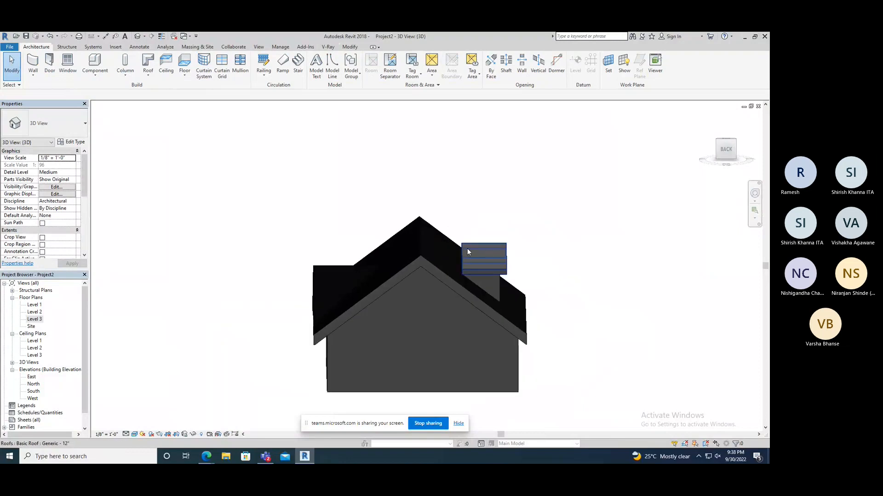
pyautogui.moveTo(513, 223); pyautogui.dragTo(484, 242, button='middle')
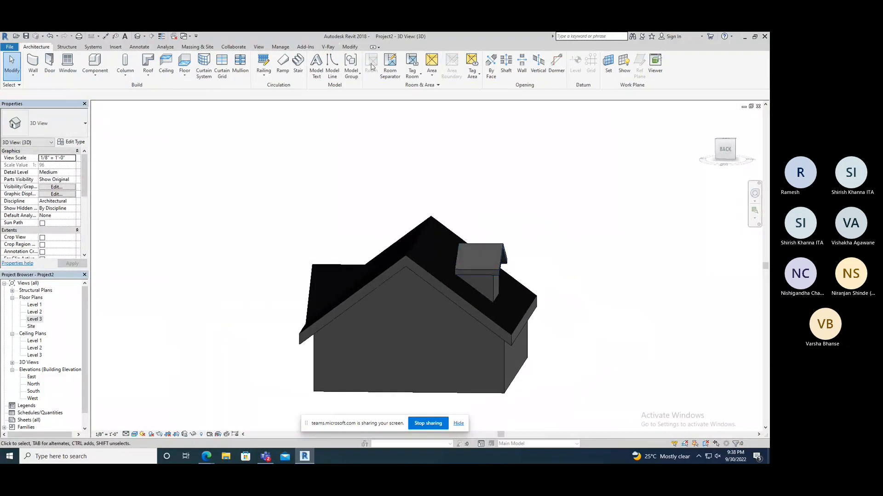
pyautogui.click(350, 46)
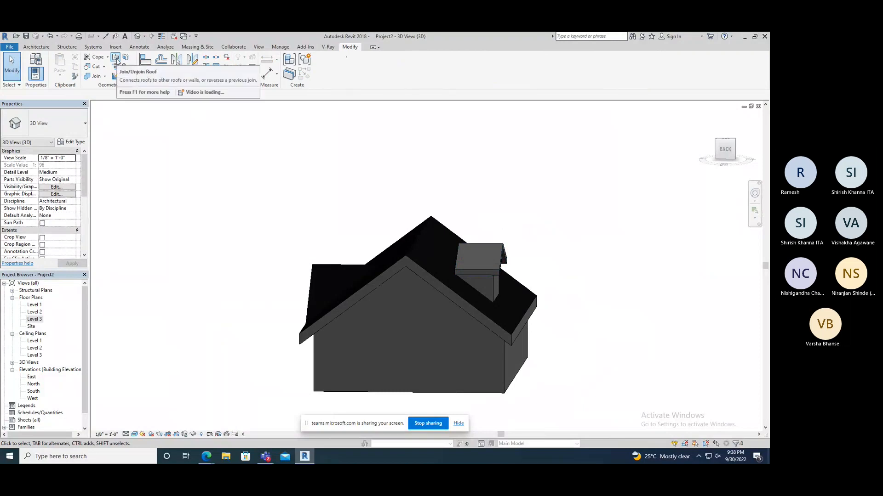
pyautogui.click(117, 60)
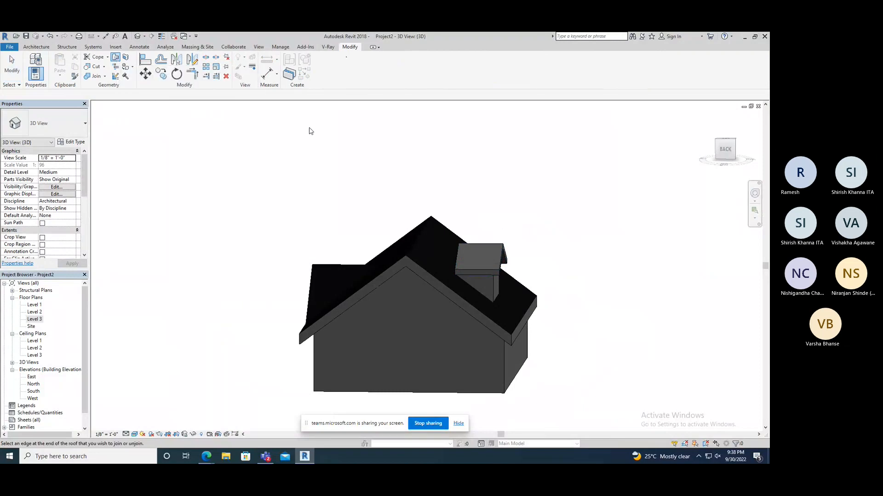
pyautogui.keyDown('shift'); pyautogui.moveTo(424, 209); pyautogui.dragTo(476, 234, button='middle'); pyautogui.keyUp('shift')
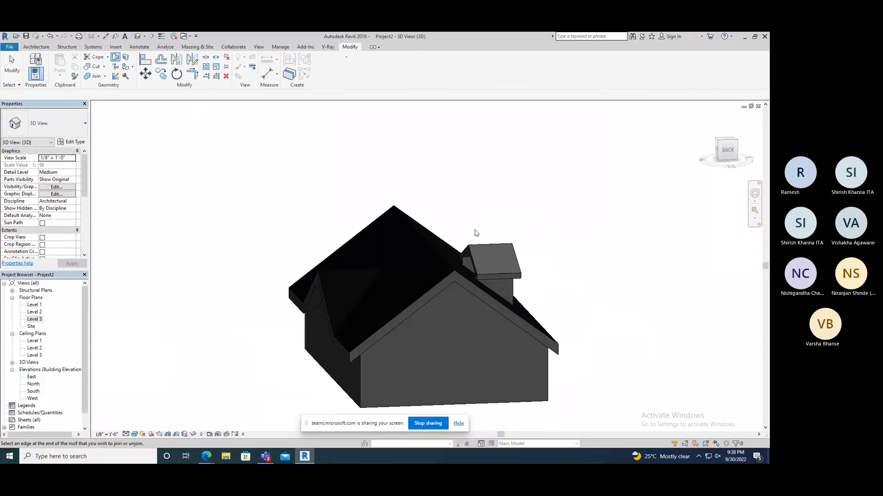
pyautogui.click(471, 259)
pyautogui.keyDown('shift'); pyautogui.moveTo(479, 211); pyautogui.dragTo(445, 204, button='middle'); pyautogui.keyUp('shift')
pyautogui.click(471, 216)
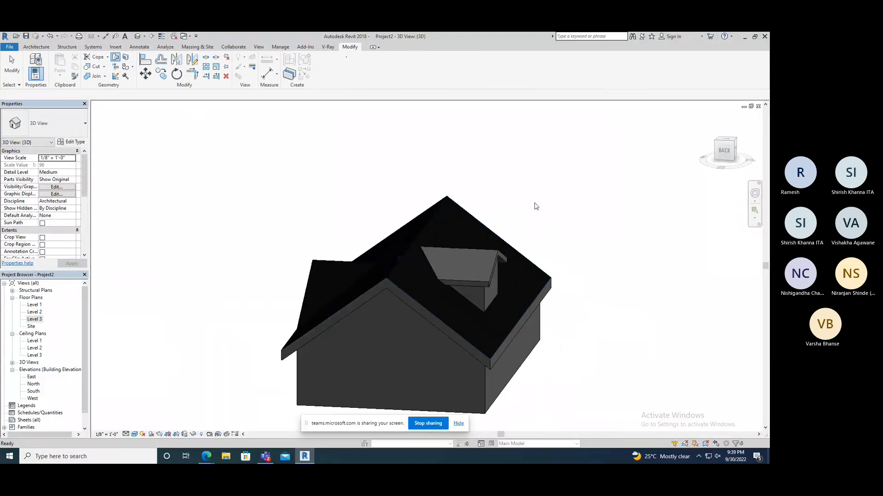
# - Attach the bases of the three dormer walls to the main roof
pyautogui.keyDown('shift'); pyautogui.moveTo(533, 203); pyautogui.dragTo(512, 253, button='middle'); pyautogui.keyUp('shift')
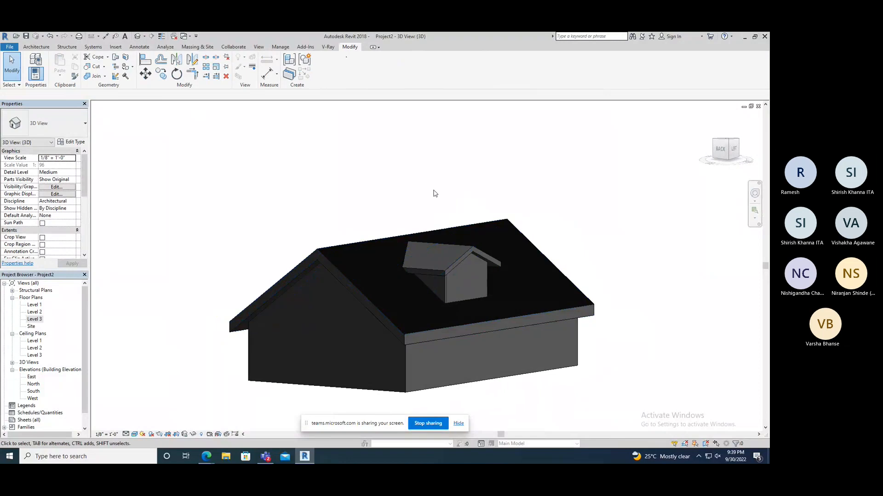
pyautogui.scroll(-2, 429, 305)
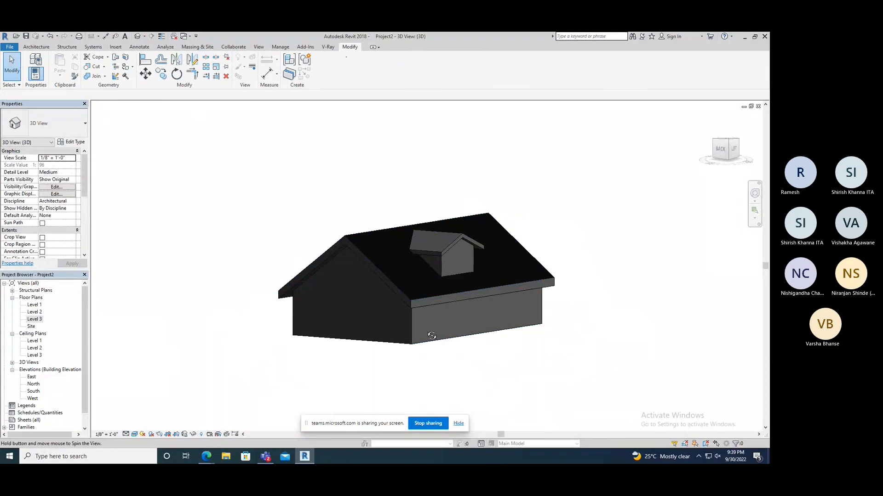
pyautogui.keyDown('shift'); pyautogui.moveTo(432, 336); pyautogui.dragTo(456, 396, button='middle'); pyautogui.keyUp('shift')
pyautogui.click(468, 264)
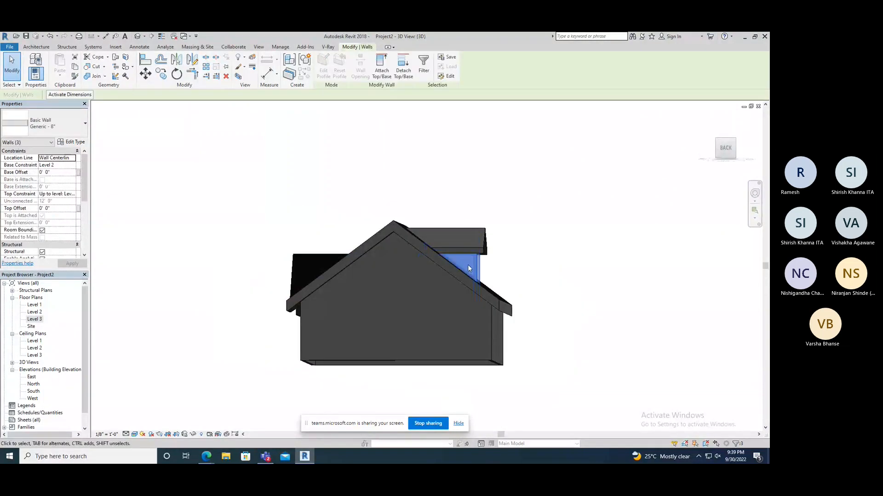
pyautogui.click(385, 71)
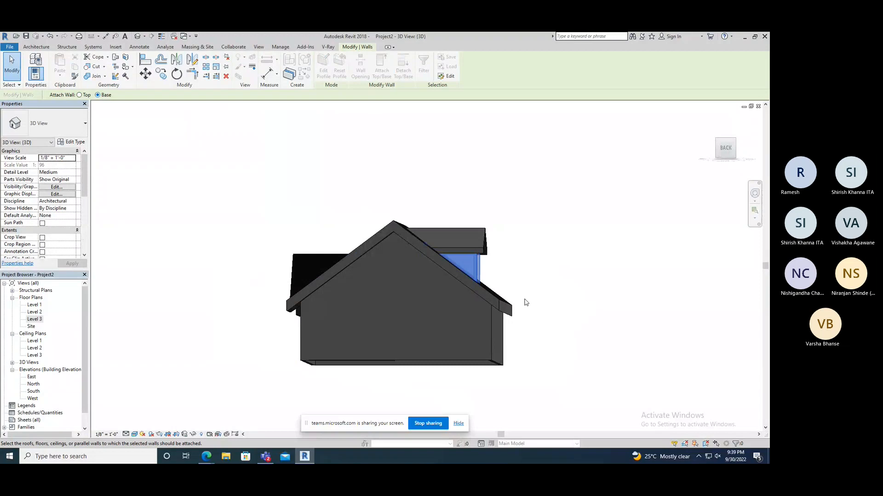
pyautogui.click(510, 310)
pyautogui.keyDown('shift'); pyautogui.moveTo(569, 237); pyautogui.dragTo(671, 216, button='middle'); pyautogui.keyUp('shift')
pyautogui.press('Escape')
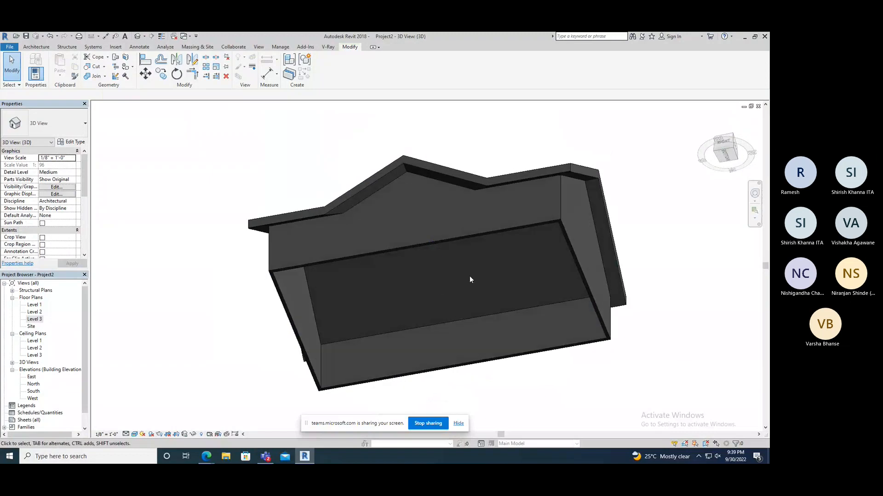
# - Start a dormer opening in the main roof and pick the dormer roof as its first boundary
pyautogui.keyDown('shift'); pyautogui.moveTo(406, 241); pyautogui.dragTo(449, 228, button='middle'); pyautogui.keyUp('shift')
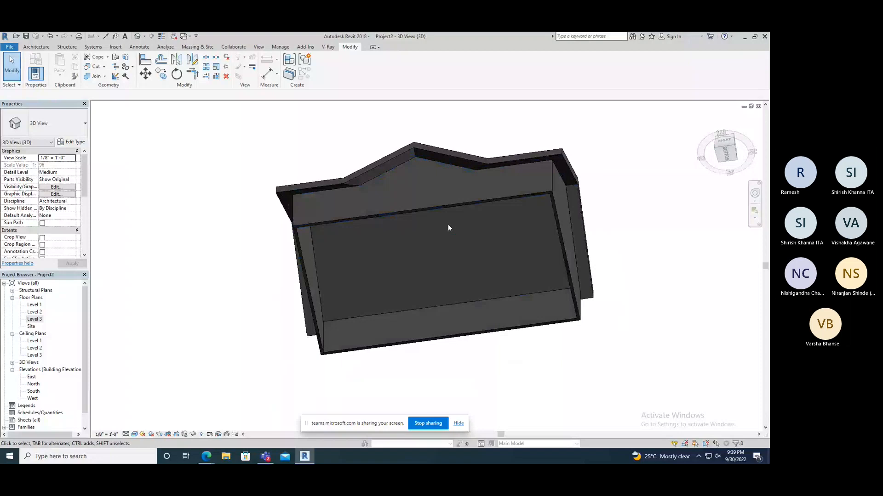
pyautogui.keyDown('shift'); pyautogui.moveTo(500, 237); pyautogui.dragTo(414, 374, button='middle'); pyautogui.keyUp('shift')
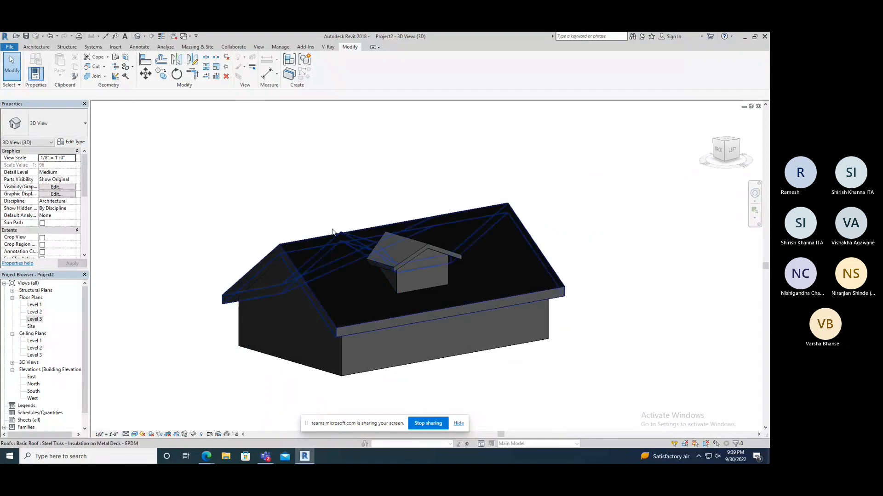
pyautogui.click(37, 47)
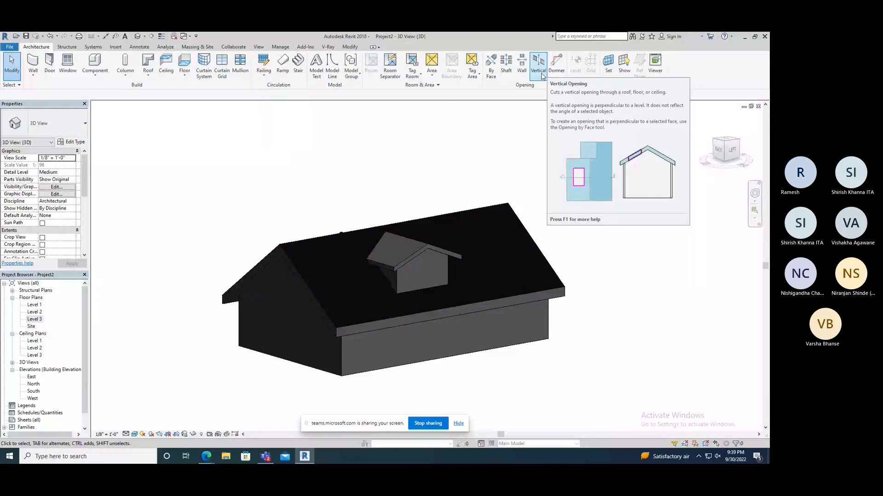
pyautogui.click(556, 73)
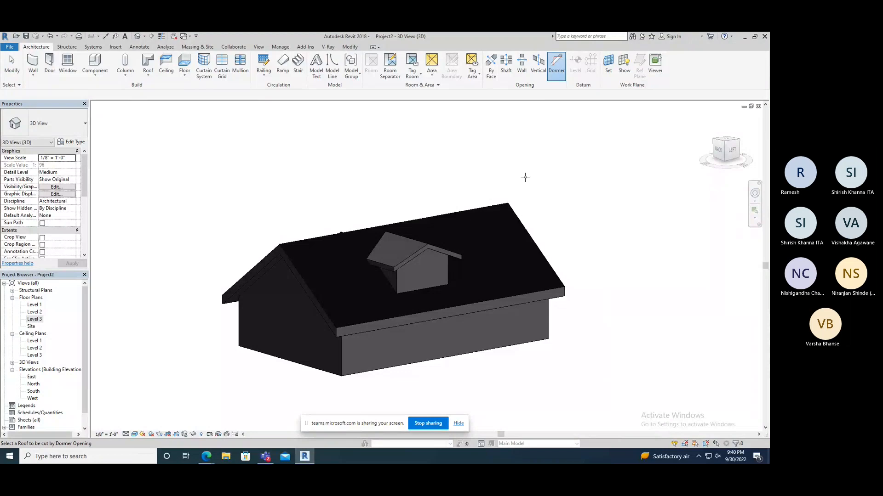
pyautogui.click(512, 209)
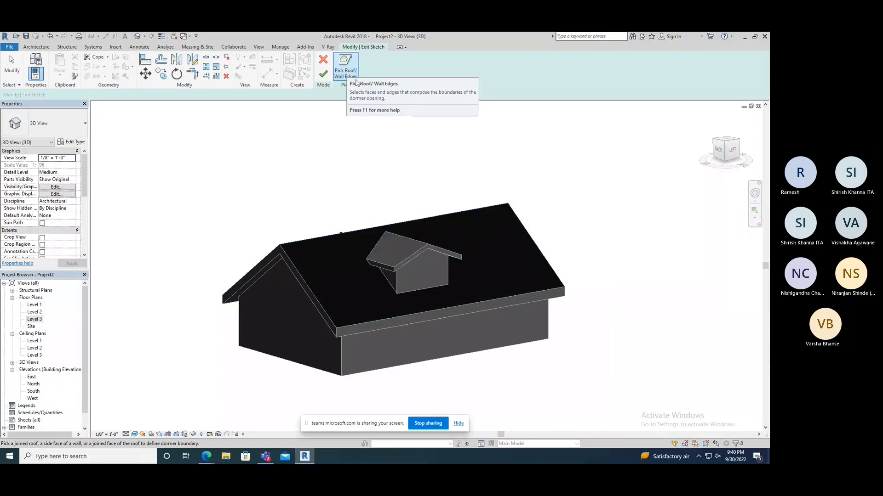
pyautogui.click(393, 235)
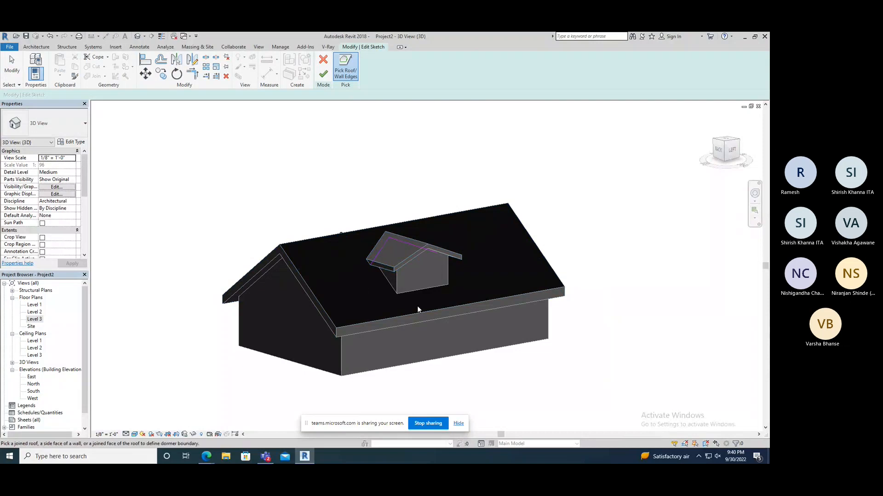
# - In Wireframe display, pick the faces of the three dormer walls as the remaining boundaries and finish the dormer opening
pyautogui.scroll(4, 418, 305)
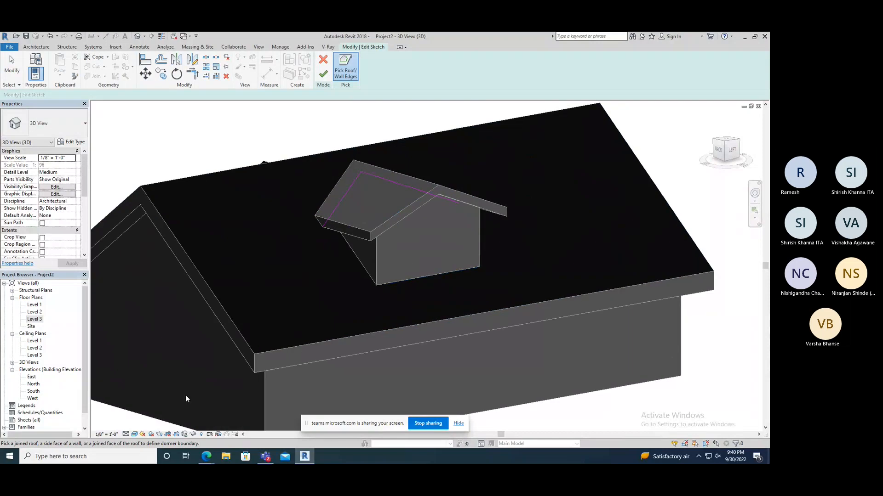
pyautogui.click(135, 434)
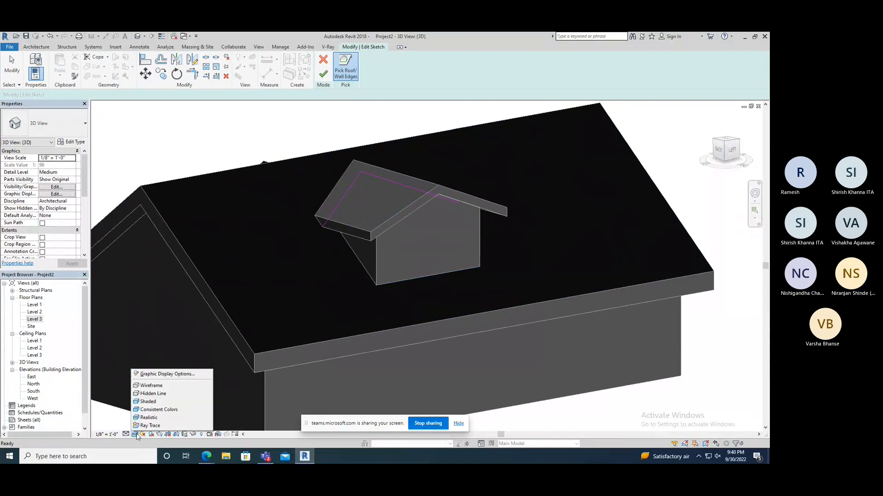
pyautogui.click(151, 385)
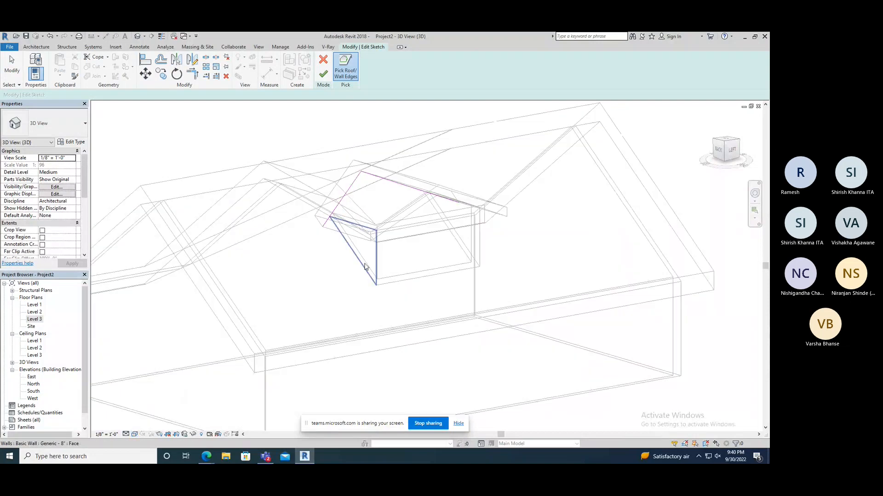
pyautogui.click(366, 265)
pyautogui.click(412, 273)
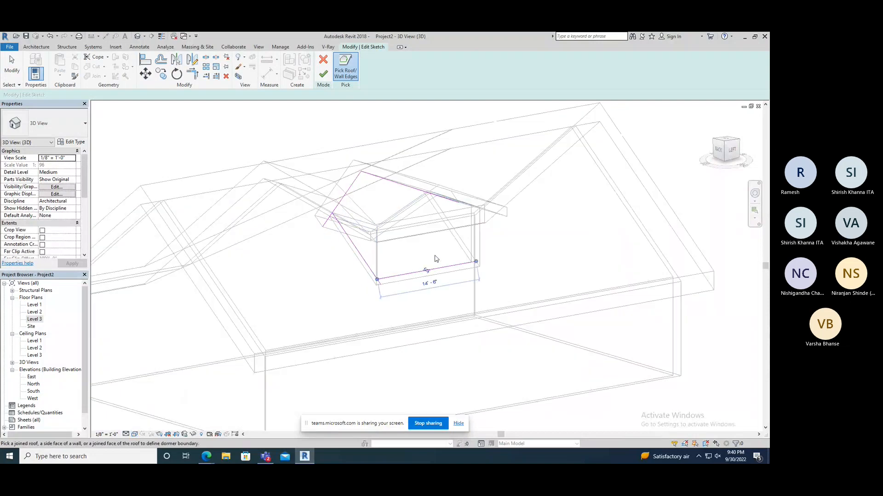
pyautogui.click(463, 249)
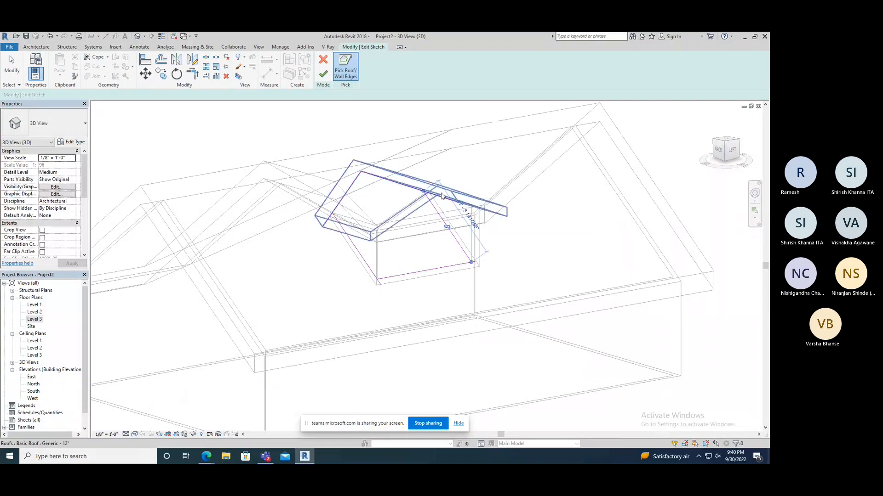
pyautogui.click(192, 73)
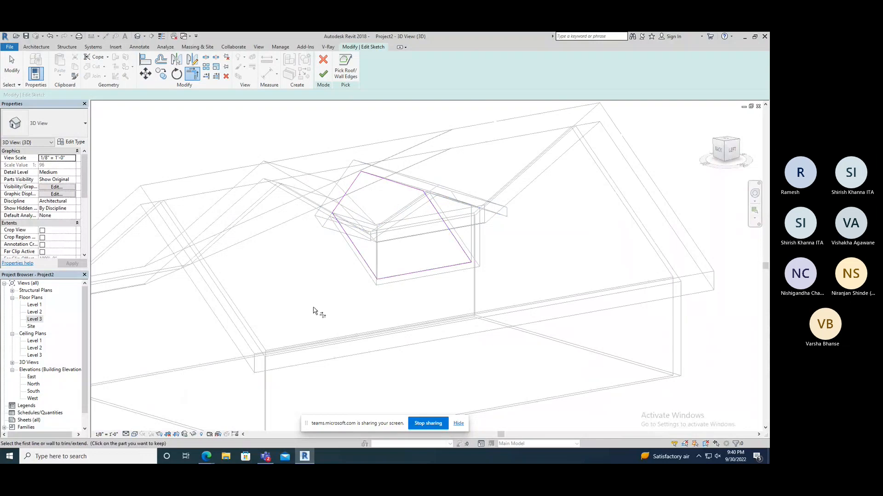
pyautogui.click(323, 76)
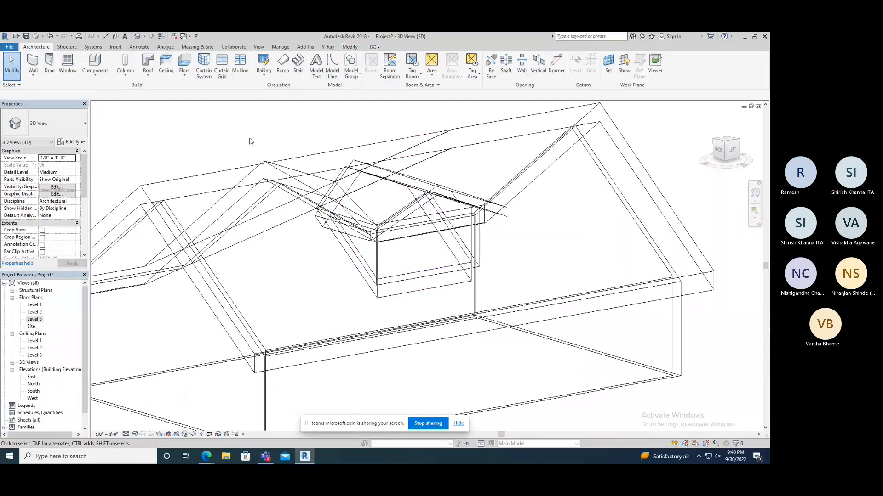
# - Set the 3D view to Shaded and inspect the dormer opening from beneath the house
pyautogui.scroll(-1, 339, 197)
pyautogui.scroll(-2, 307, 216)
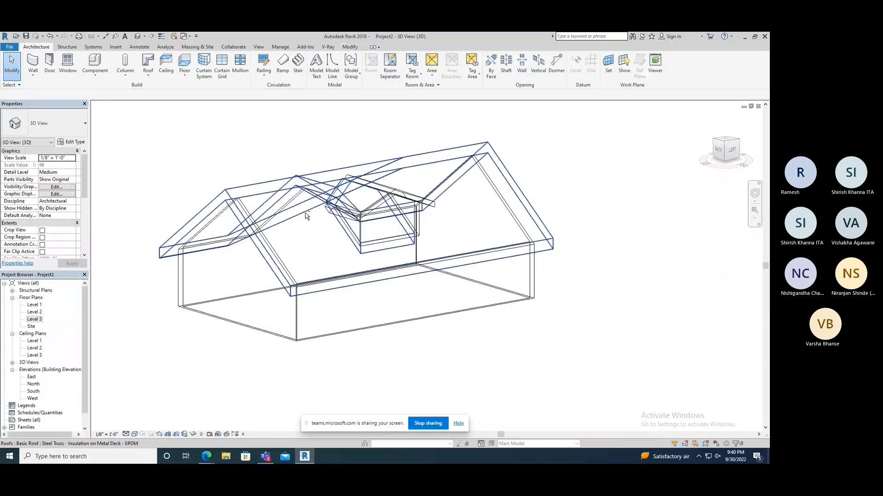
pyautogui.keyDown('shift'); pyautogui.moveTo(307, 216); pyautogui.dragTo(331, 203, button='middle'); pyautogui.keyUp('shift')
pyautogui.click(134, 434)
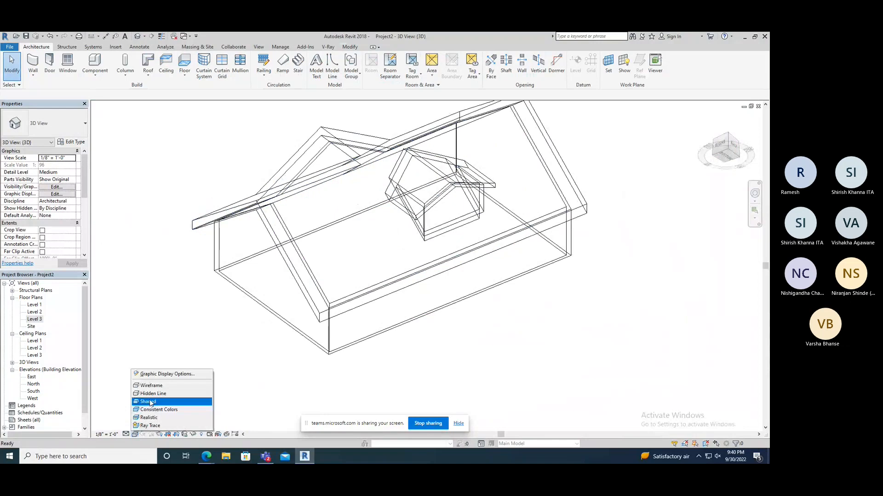
pyautogui.click(150, 402)
pyautogui.moveTo(489, 349)
pyautogui.keyDown('shift'); pyautogui.mouseDown(button='middle')
pyautogui.moveTo(470, 263)
pyautogui.moveTo(660, 335)
pyautogui.mouseUp(button='middle'); pyautogui.keyUp('shift')
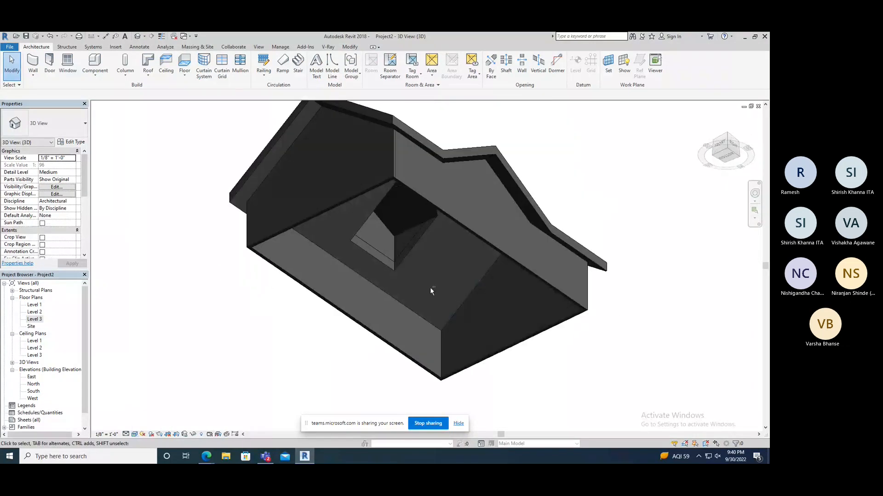
pyautogui.keyDown('shift'); pyautogui.moveTo(431, 291); pyautogui.dragTo(616, 347, button='middle'); pyautogui.keyUp('shift')
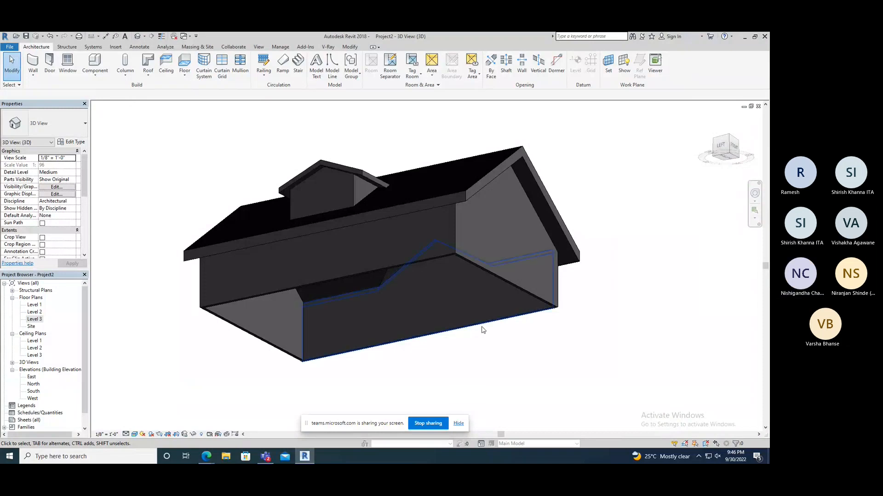
pyautogui.click(68, 48)
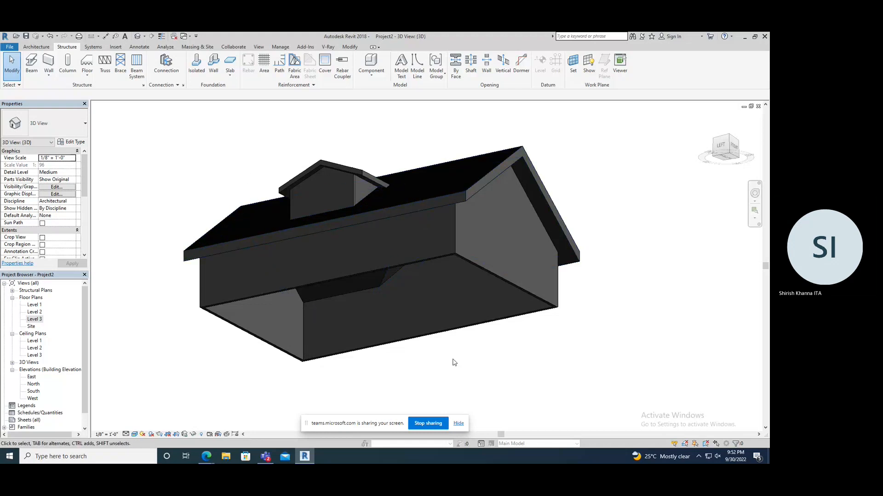
pyautogui.click(434, 427)
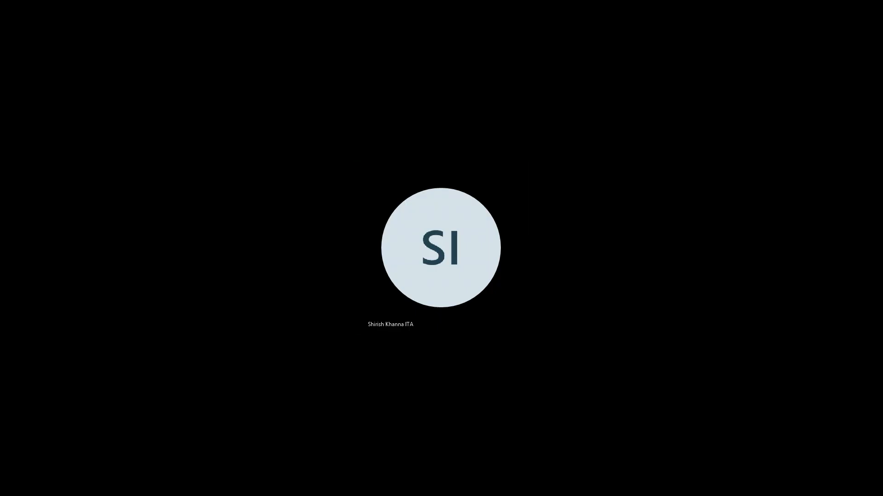